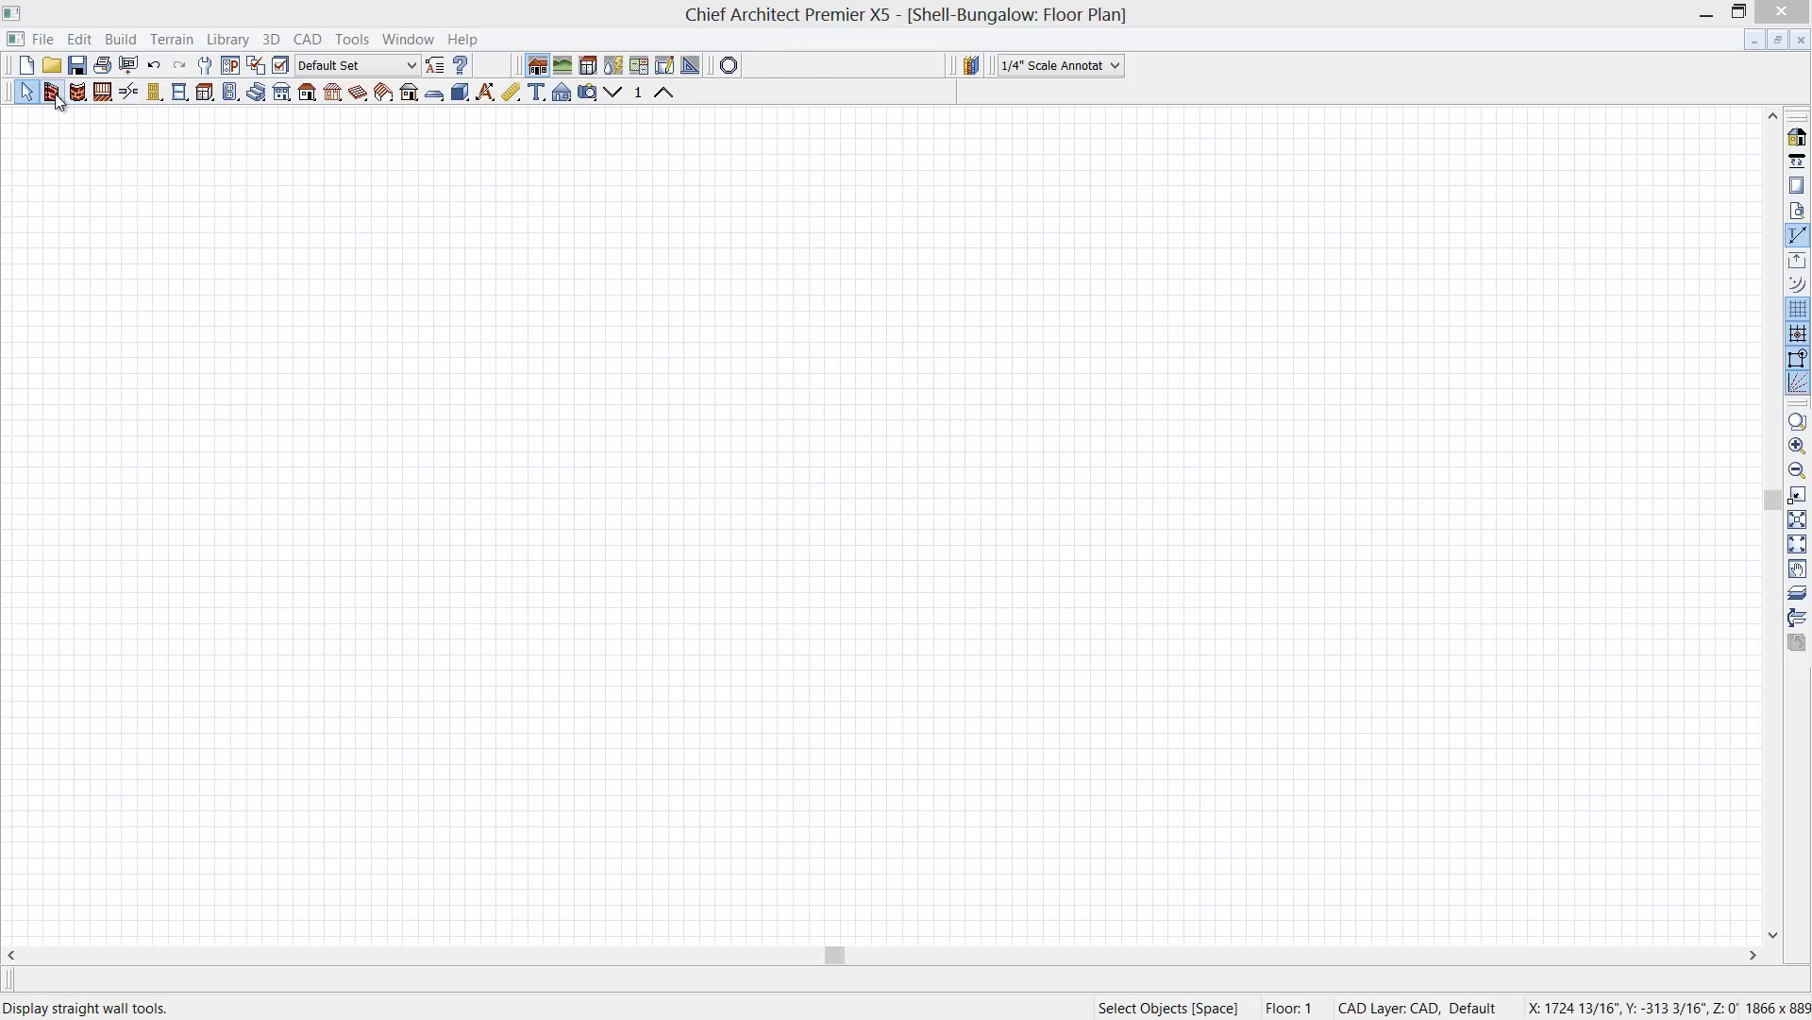
Draw an exterior wall outline about 42'-10" by 30'-10" with an upper bump-out about 18'-10" wide, and add automatic exterior dimensions
{"action": "left_click", "coordinate": [62, 93]}
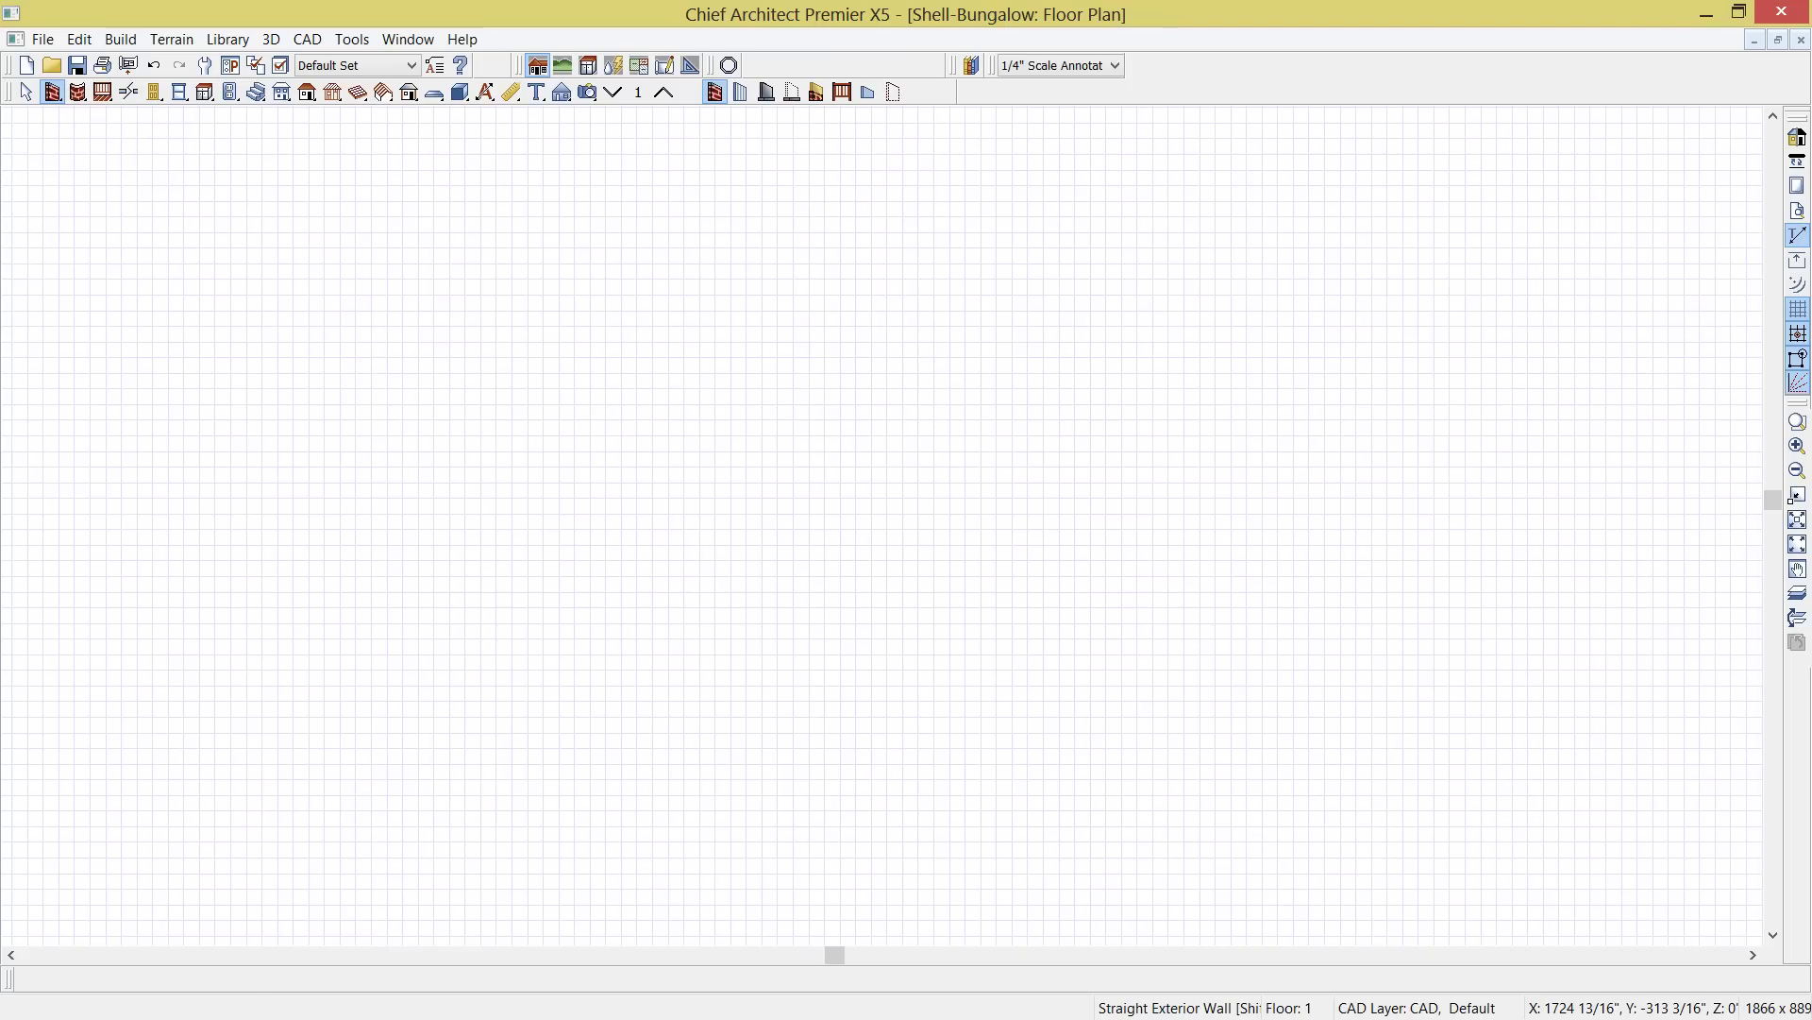
{"action": "mouse_move", "coordinate": [1410, 888]}
{"action": "left_mouse_down"}
{"action": "mouse_move", "coordinate": [742, 887]}
{"action": "mouse_move", "coordinate": [742, 511]}
{"action": "mouse_move", "coordinate": [1040, 514]}
{"action": "mouse_move", "coordinate": [1046, 411]}
{"action": "mouse_move", "coordinate": [1336, 412]}
{"action": "mouse_move", "coordinate": [1336, 514]}
{"action": "mouse_move", "coordinate": [1406, 509]}
{"action": "mouse_move", "coordinate": [1426, 870]}
{"action": "left_mouse_up"}
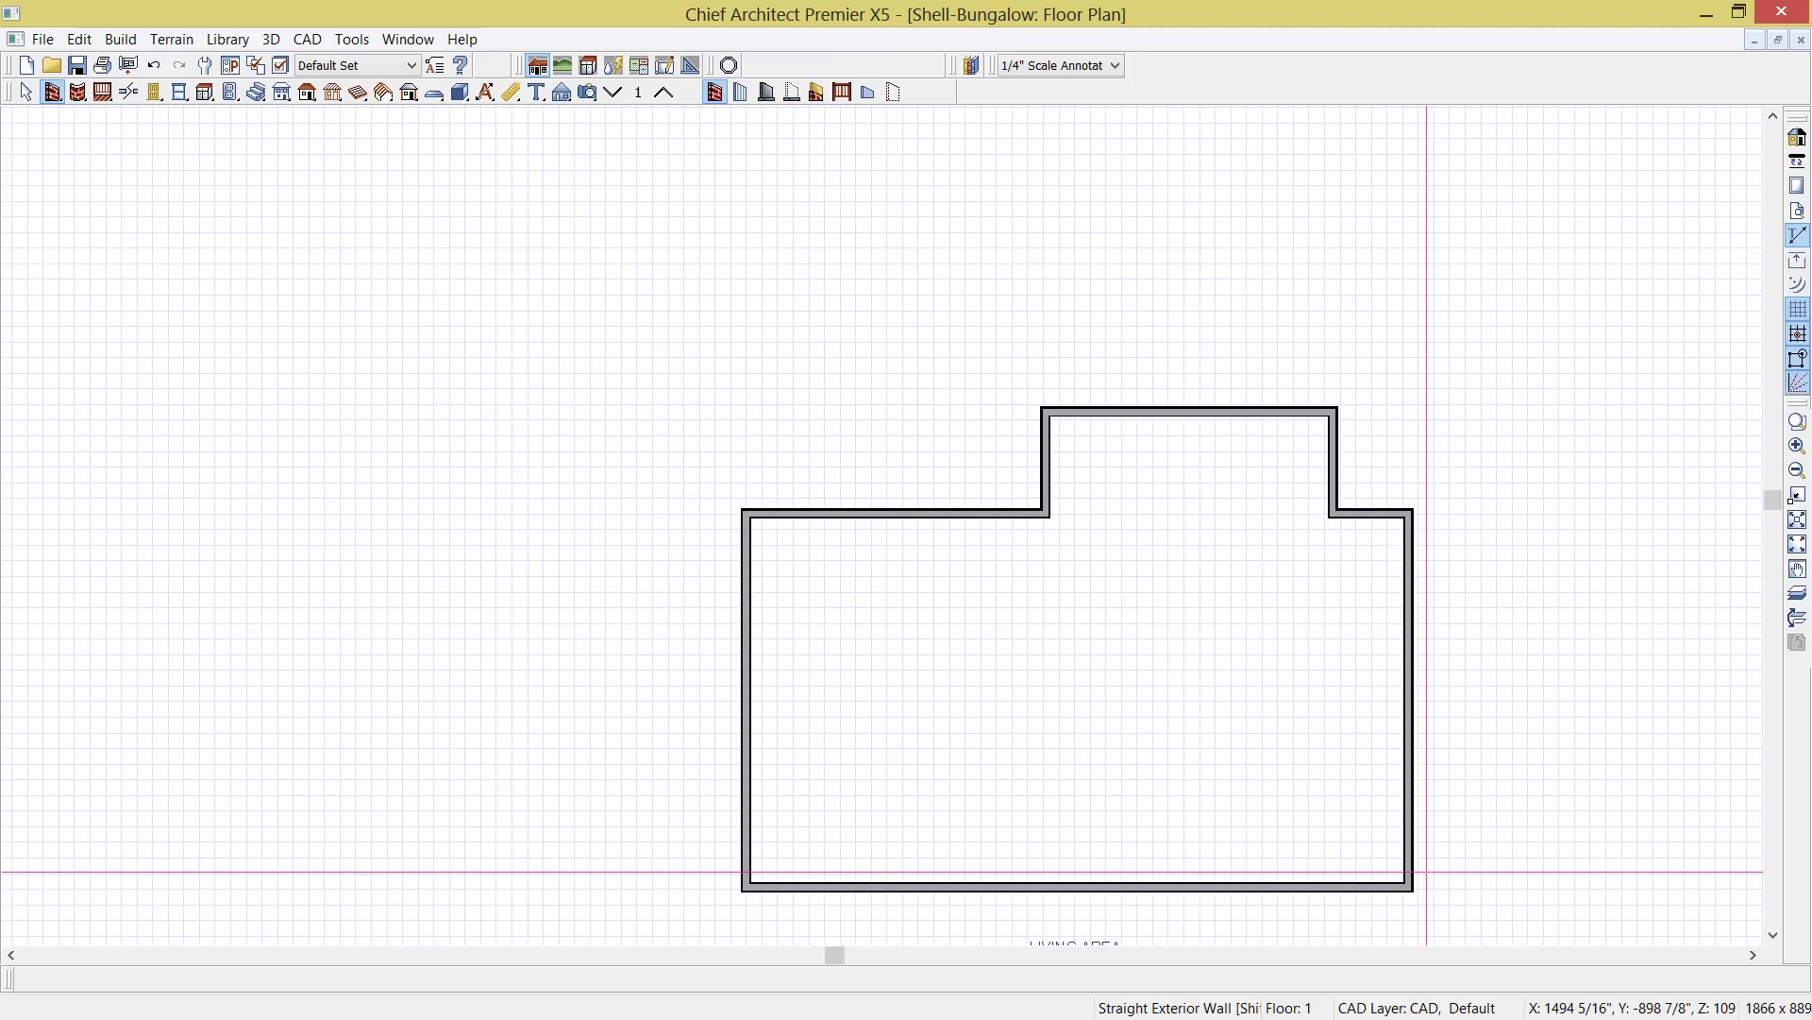
{"action": "left_click", "coordinate": [488, 93]}
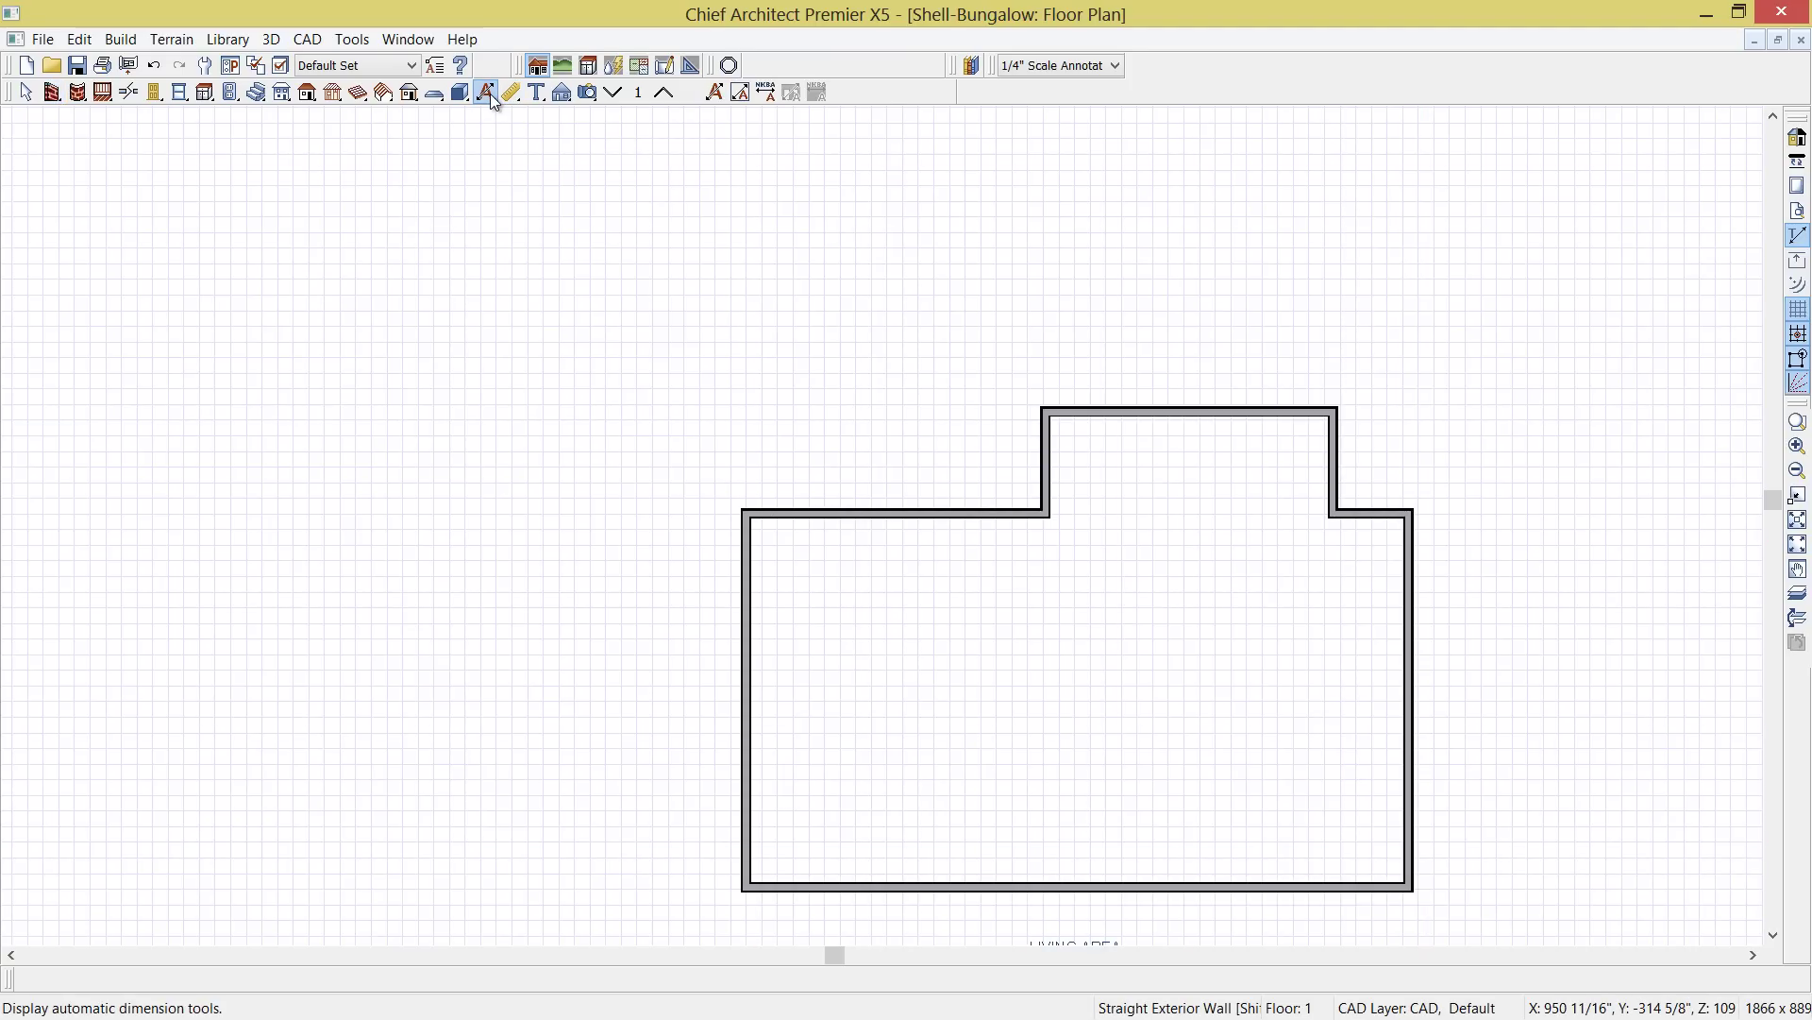
{"action": "left_click", "coordinate": [716, 89]}
{"action": "middle_click_drag", "start_coordinate": [991, 538], "coordinate": [856, 497]}
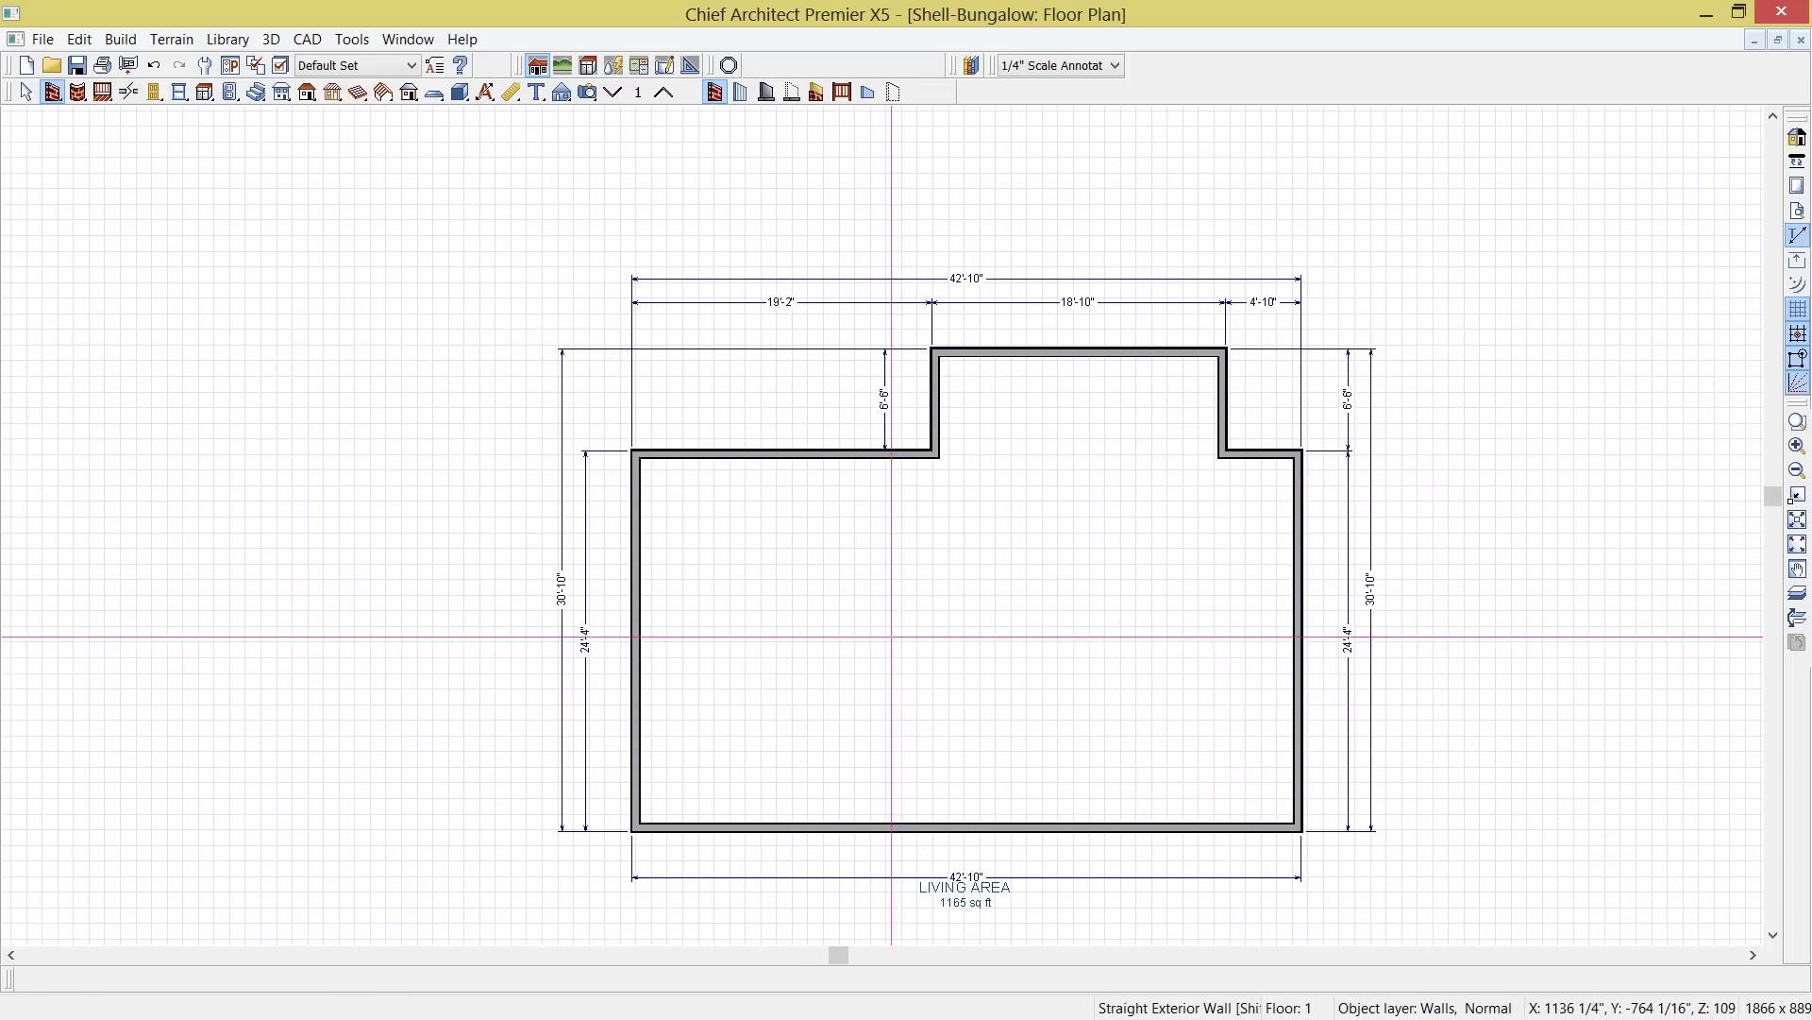
Move the plan's left exterior wall inward and set the building's overall width to 42' through its dimension
{"action": "left_click", "coordinate": [632, 650]}
{"action": "left_click_drag", "start_coordinate": [631, 642], "coordinate": [661, 641]}
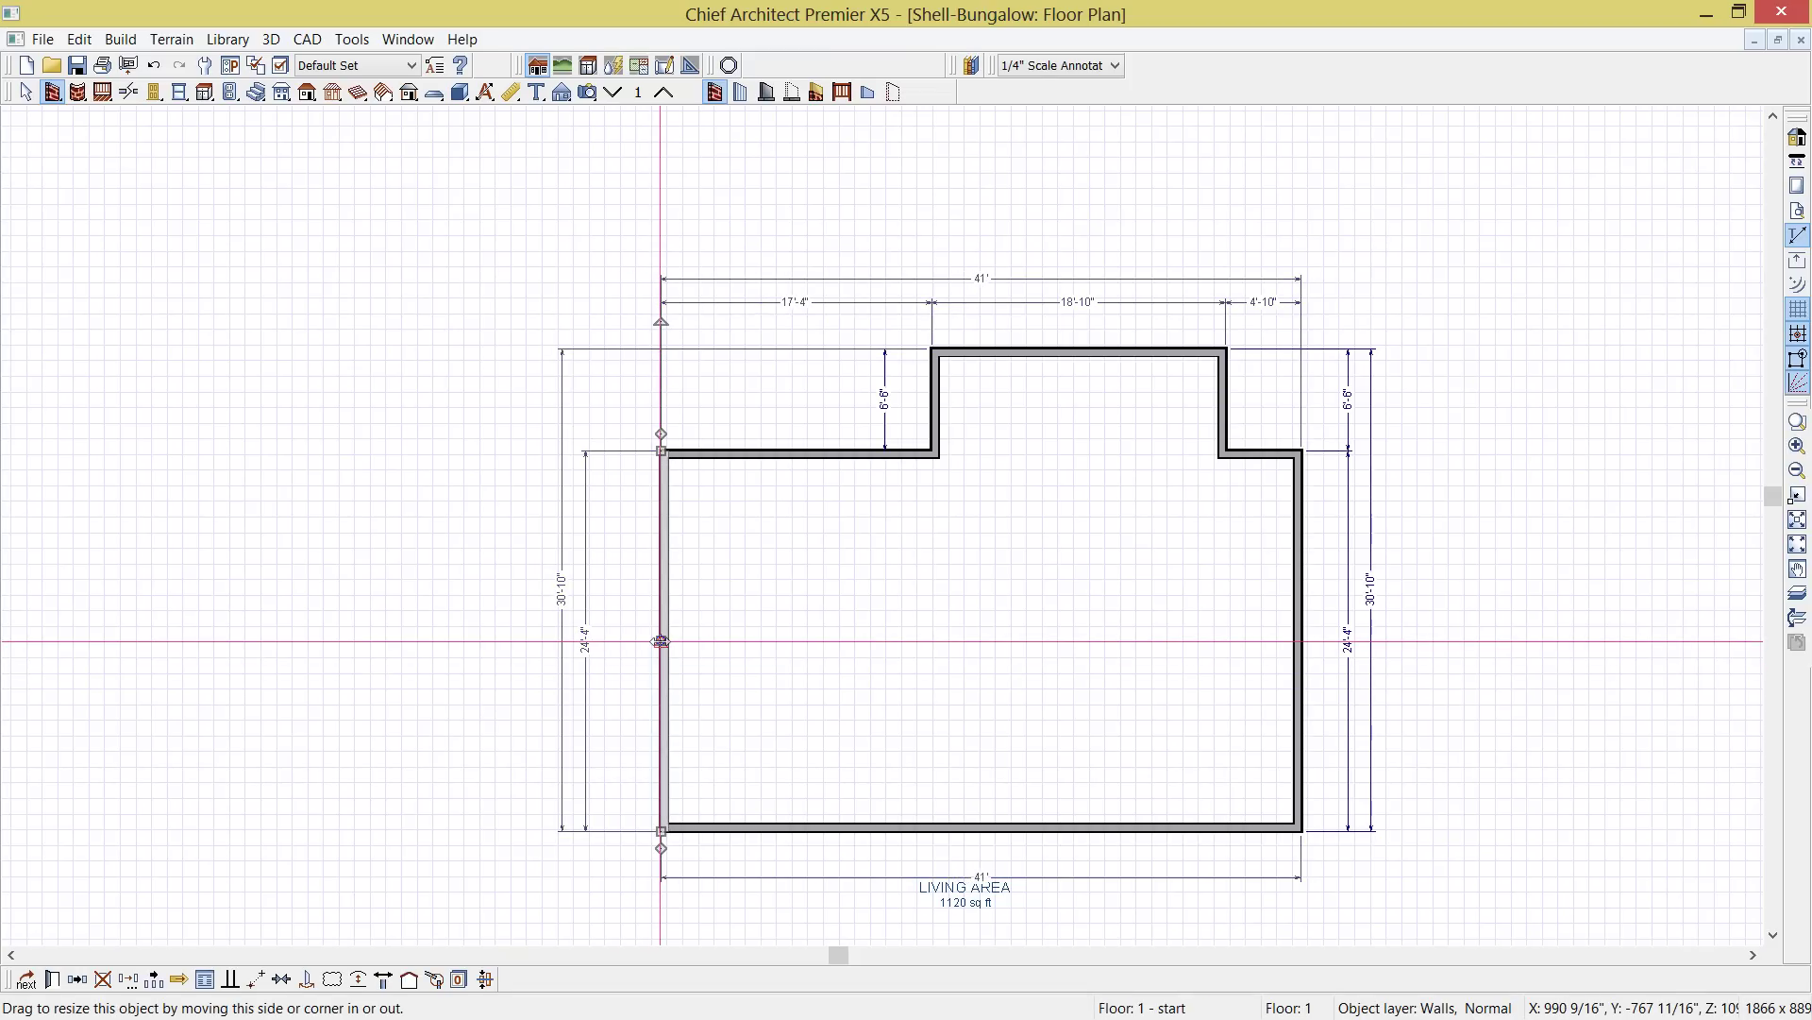
{"action": "left_click", "coordinate": [996, 878]}
{"action": "left_click_drag", "start_coordinate": [1002, 862], "coordinate": [1064, 867]}
{"action": "type", "text": "2"}
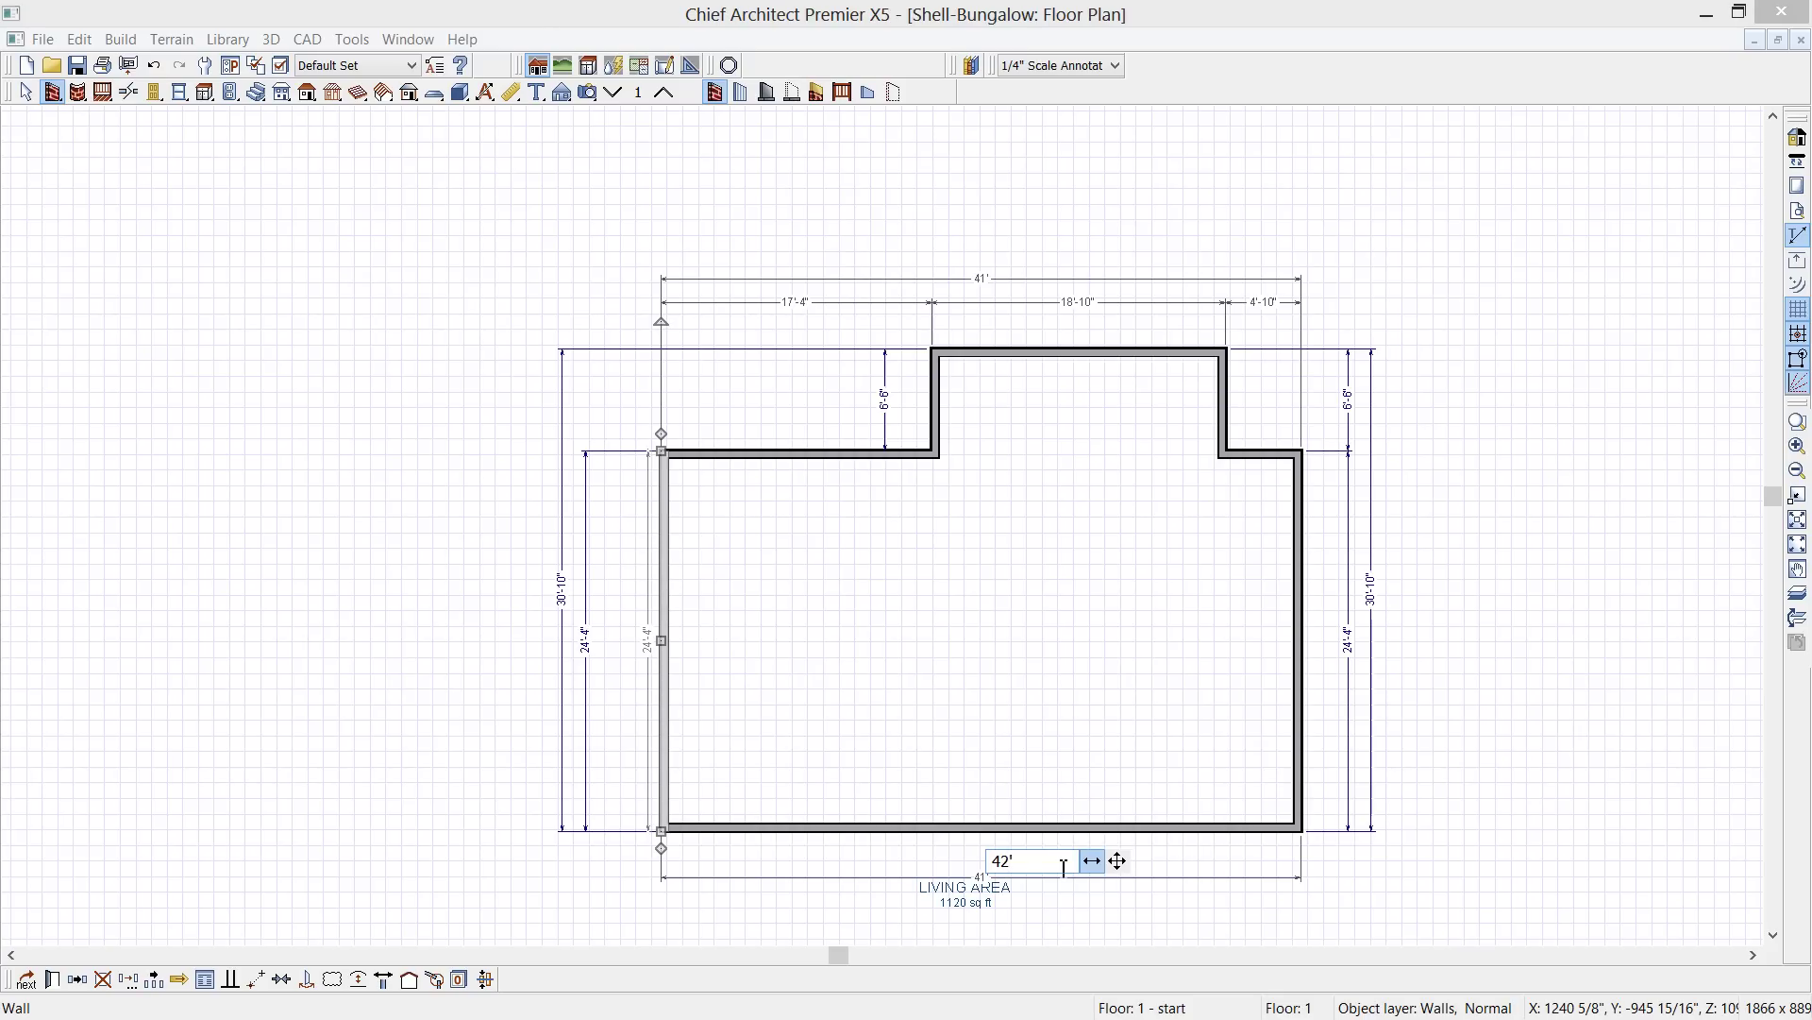
{"action": "key", "text": "Return"}
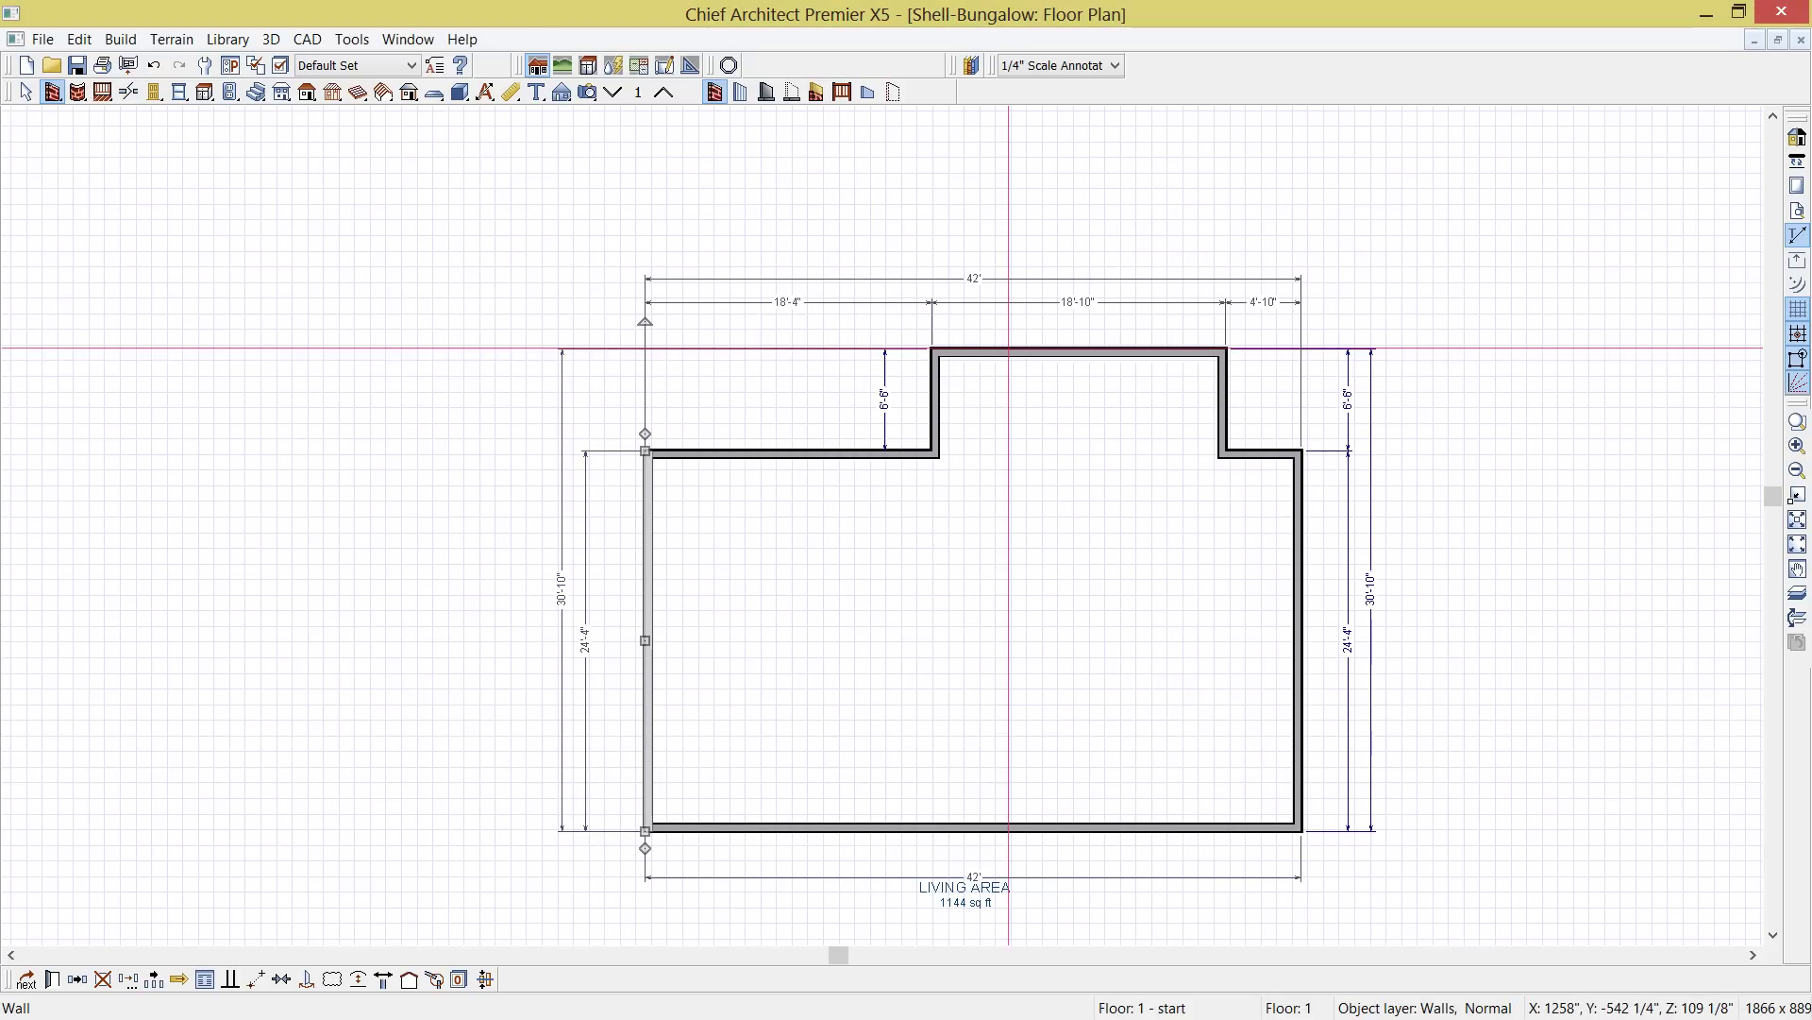
Move the bump-out's upper wall outward and set the building's overall depth to 36'
{"action": "left_click", "coordinate": [1010, 351]}
{"action": "left_click_drag", "start_coordinate": [1011, 339], "coordinate": [1011, 328]}
{"action": "left_click", "coordinate": [1374, 590]}
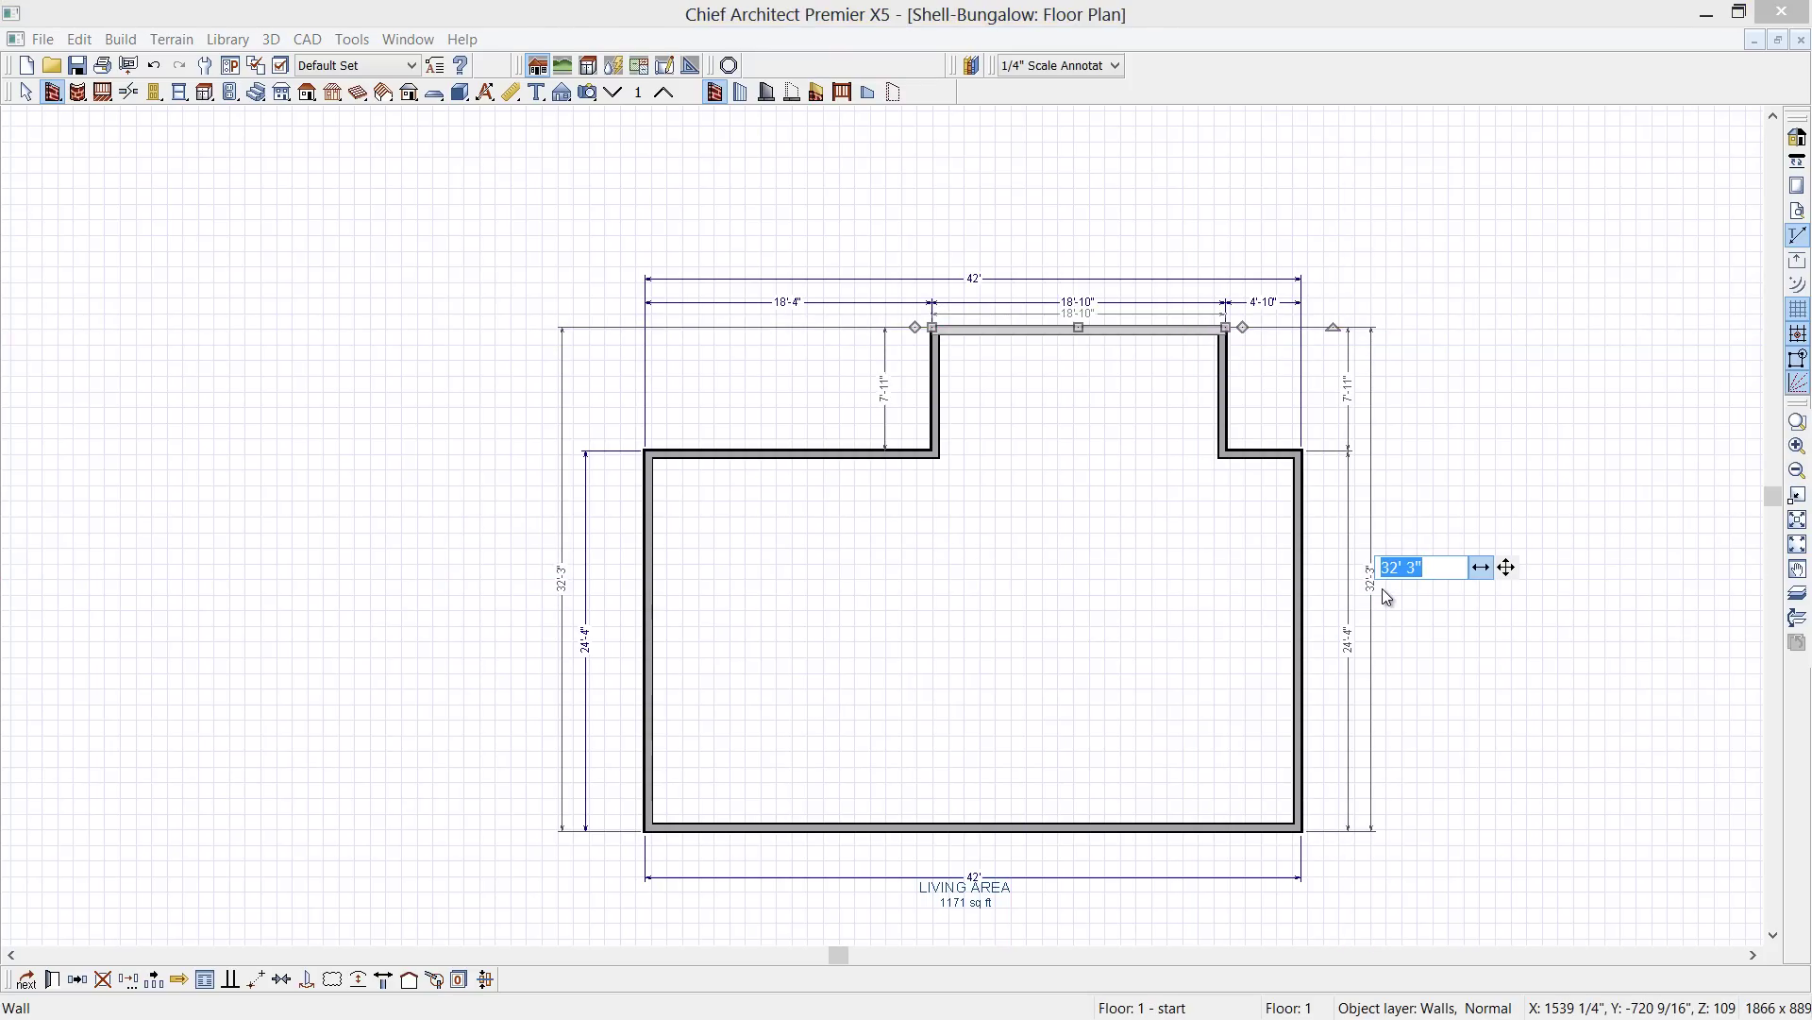
{"action": "type", "text": "36"}
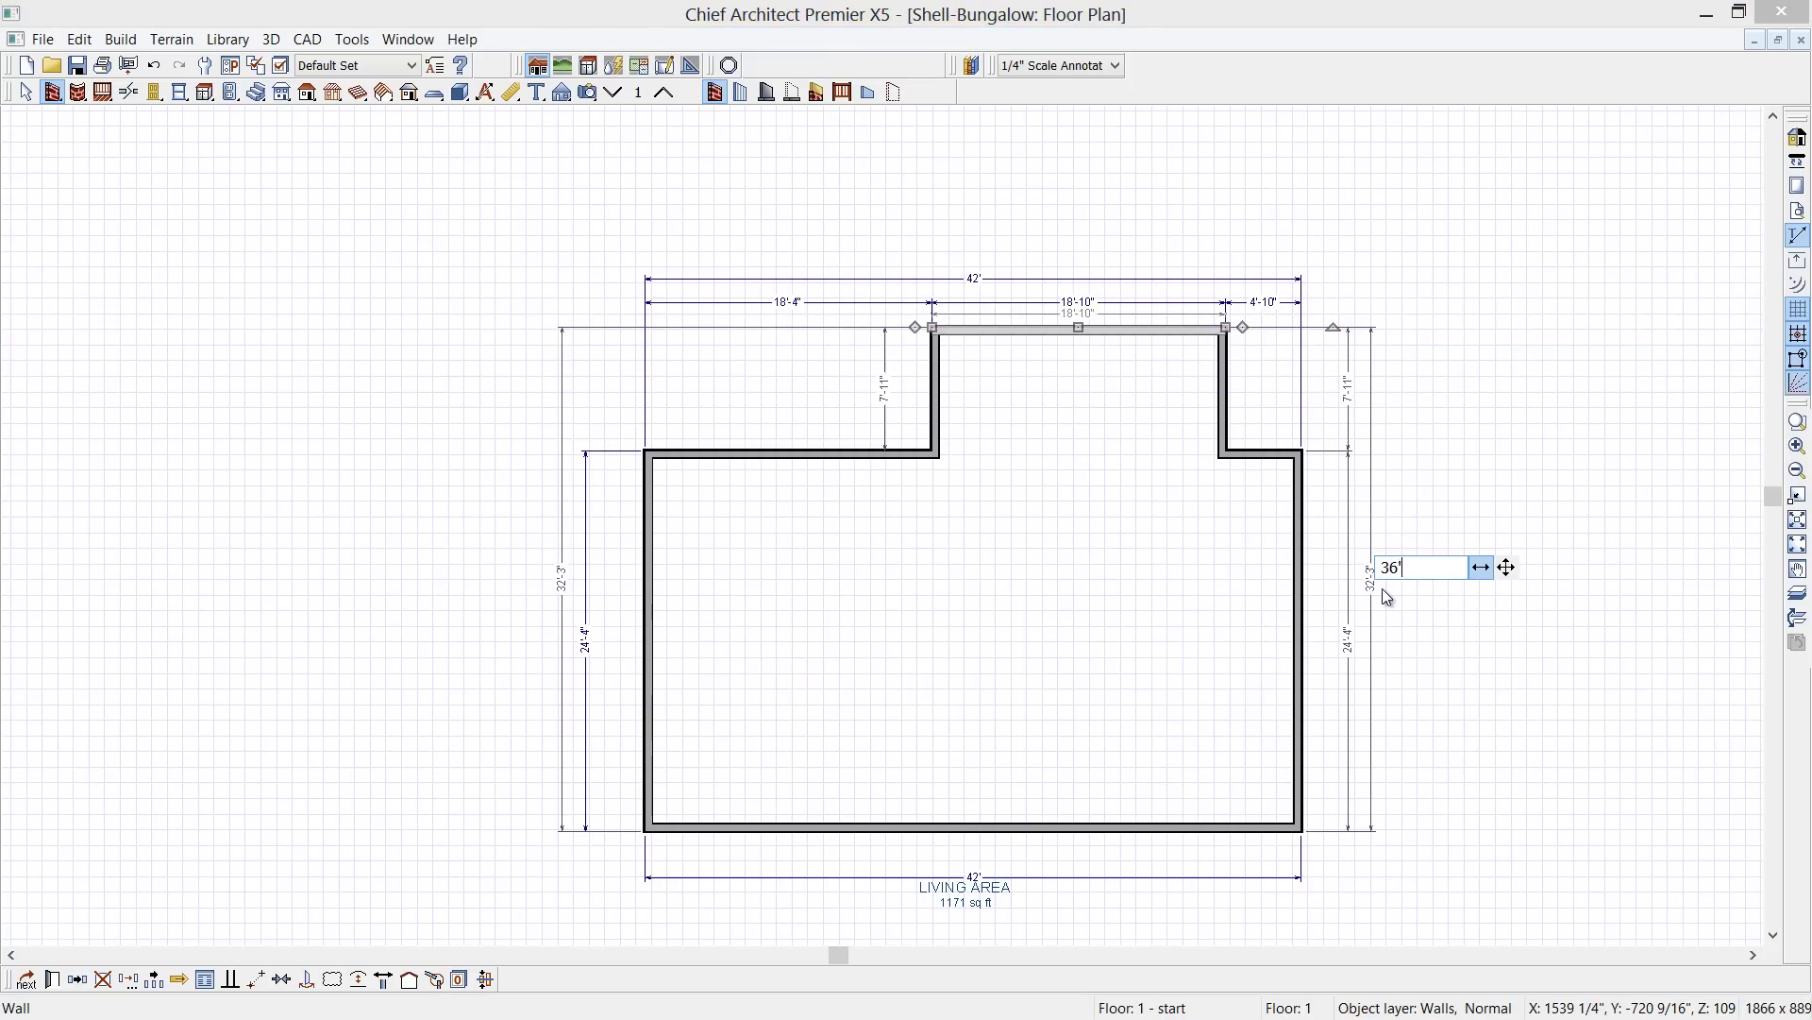
{"action": "key", "text": "Return"}
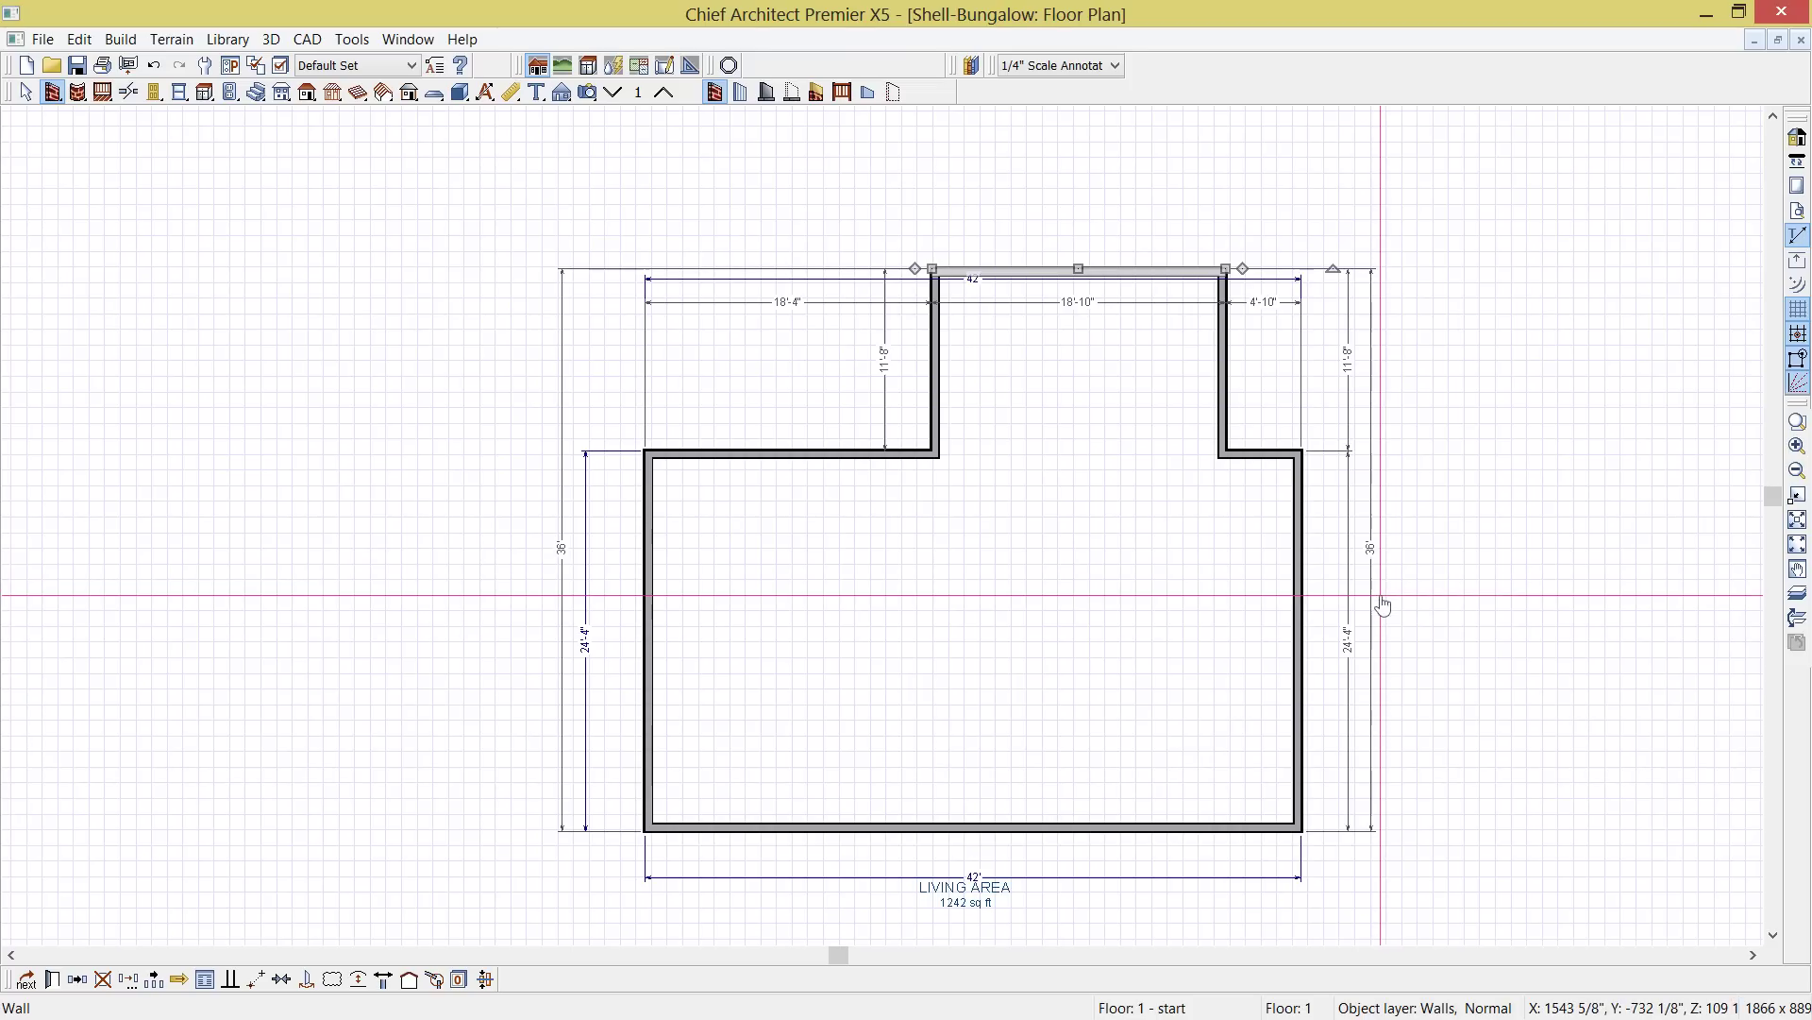
Set the short upper-right wall 6' back from the bump-out's outer wall and make its length 2'
{"action": "left_click", "coordinate": [1279, 454]}
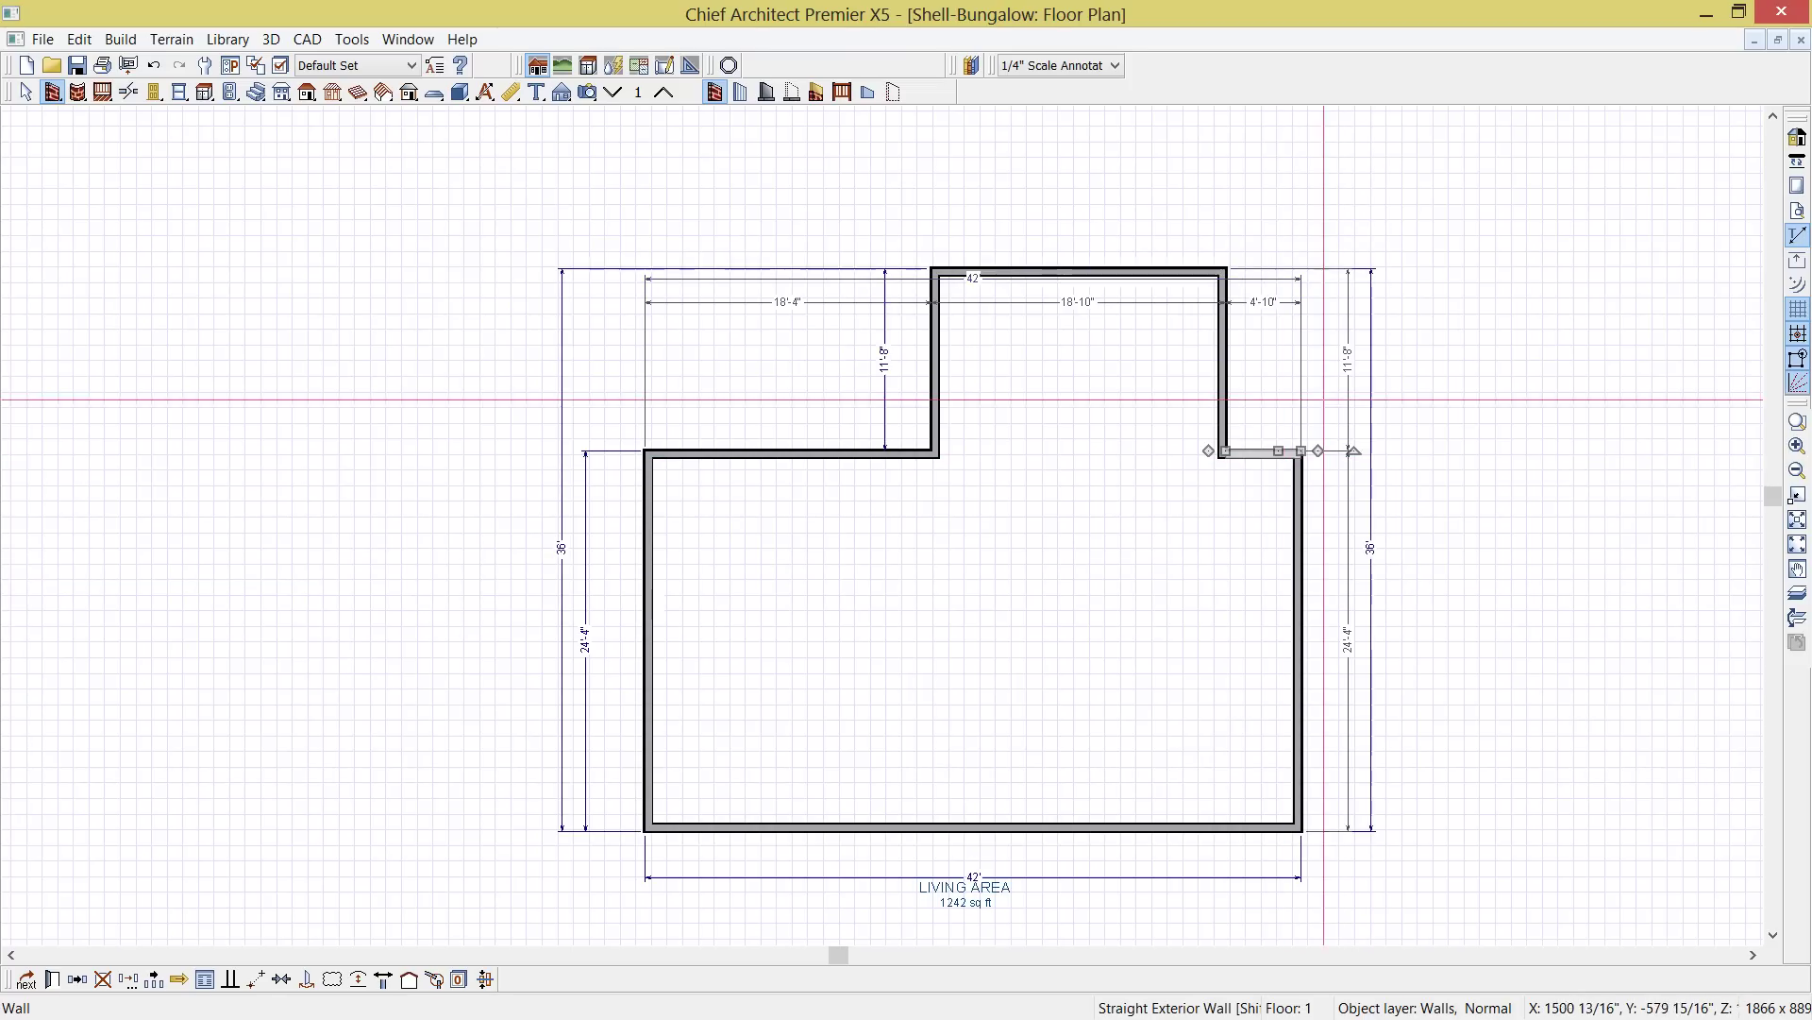
{"action": "type", "text": "6'"}
{"action": "key", "text": "Return"}
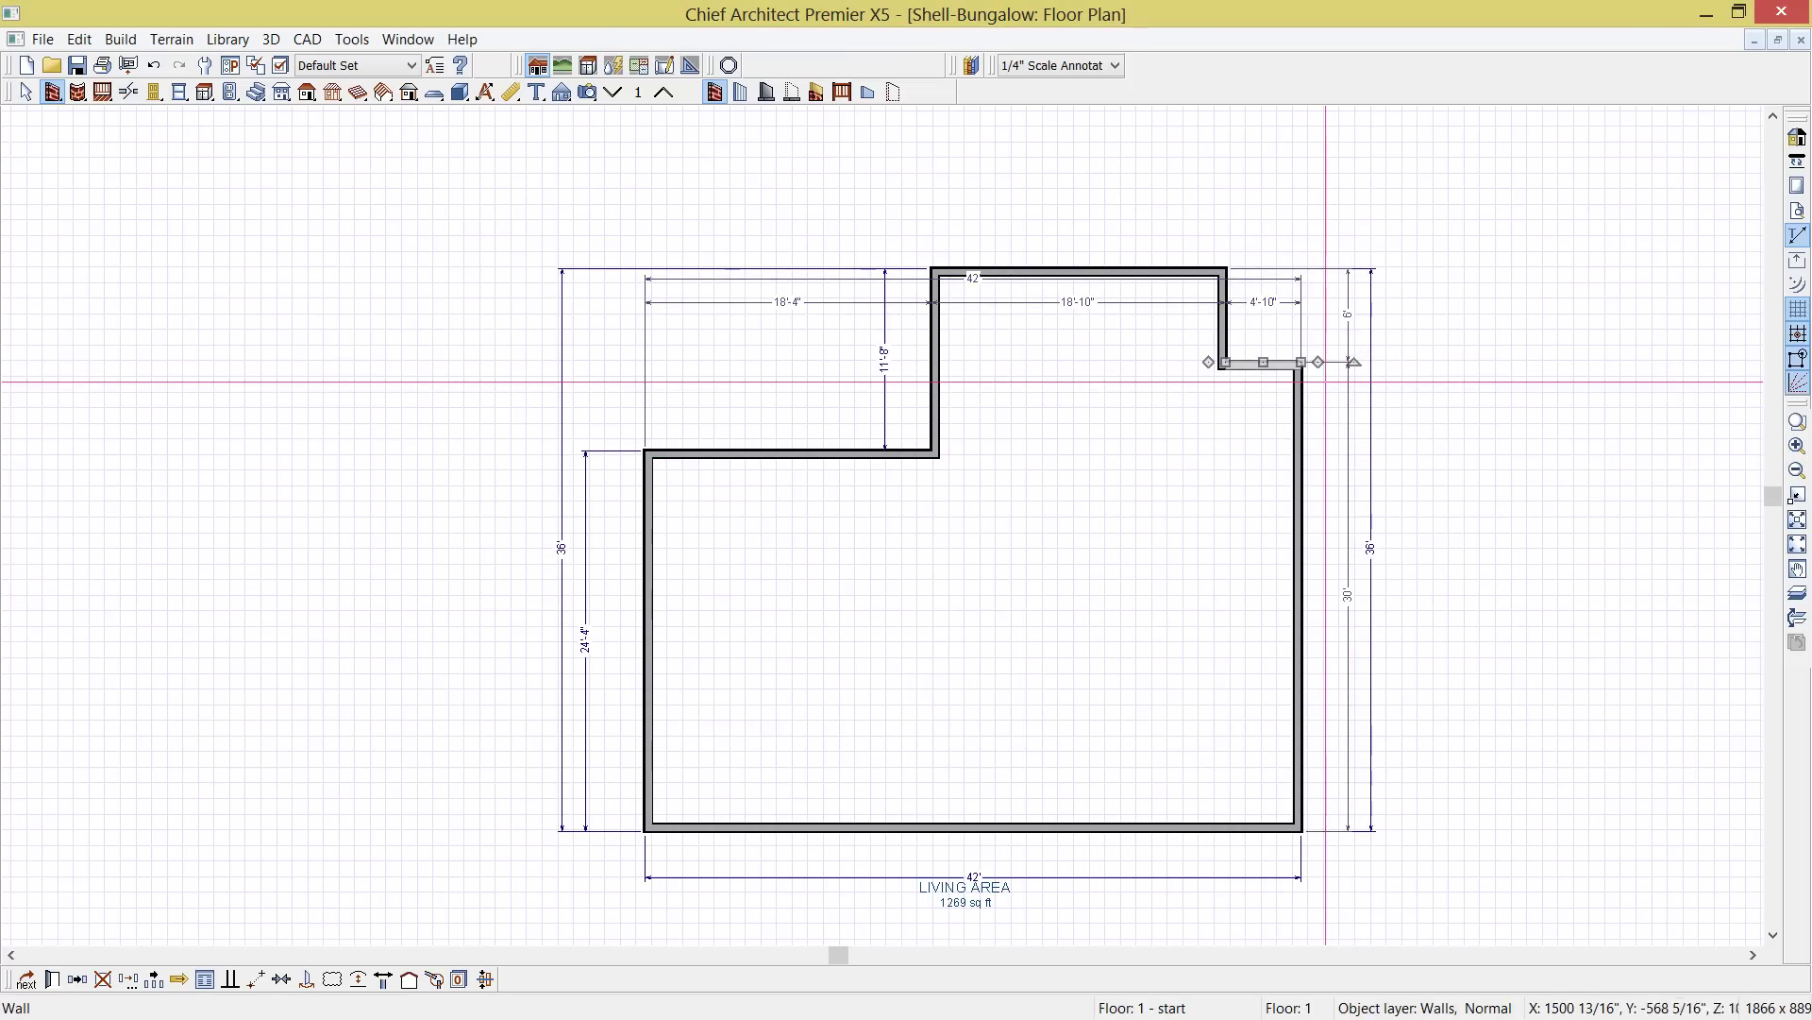
{"action": "left_click", "coordinate": [1270, 302]}
{"action": "type", "text": "2'"}
{"action": "key", "text": "Return"}
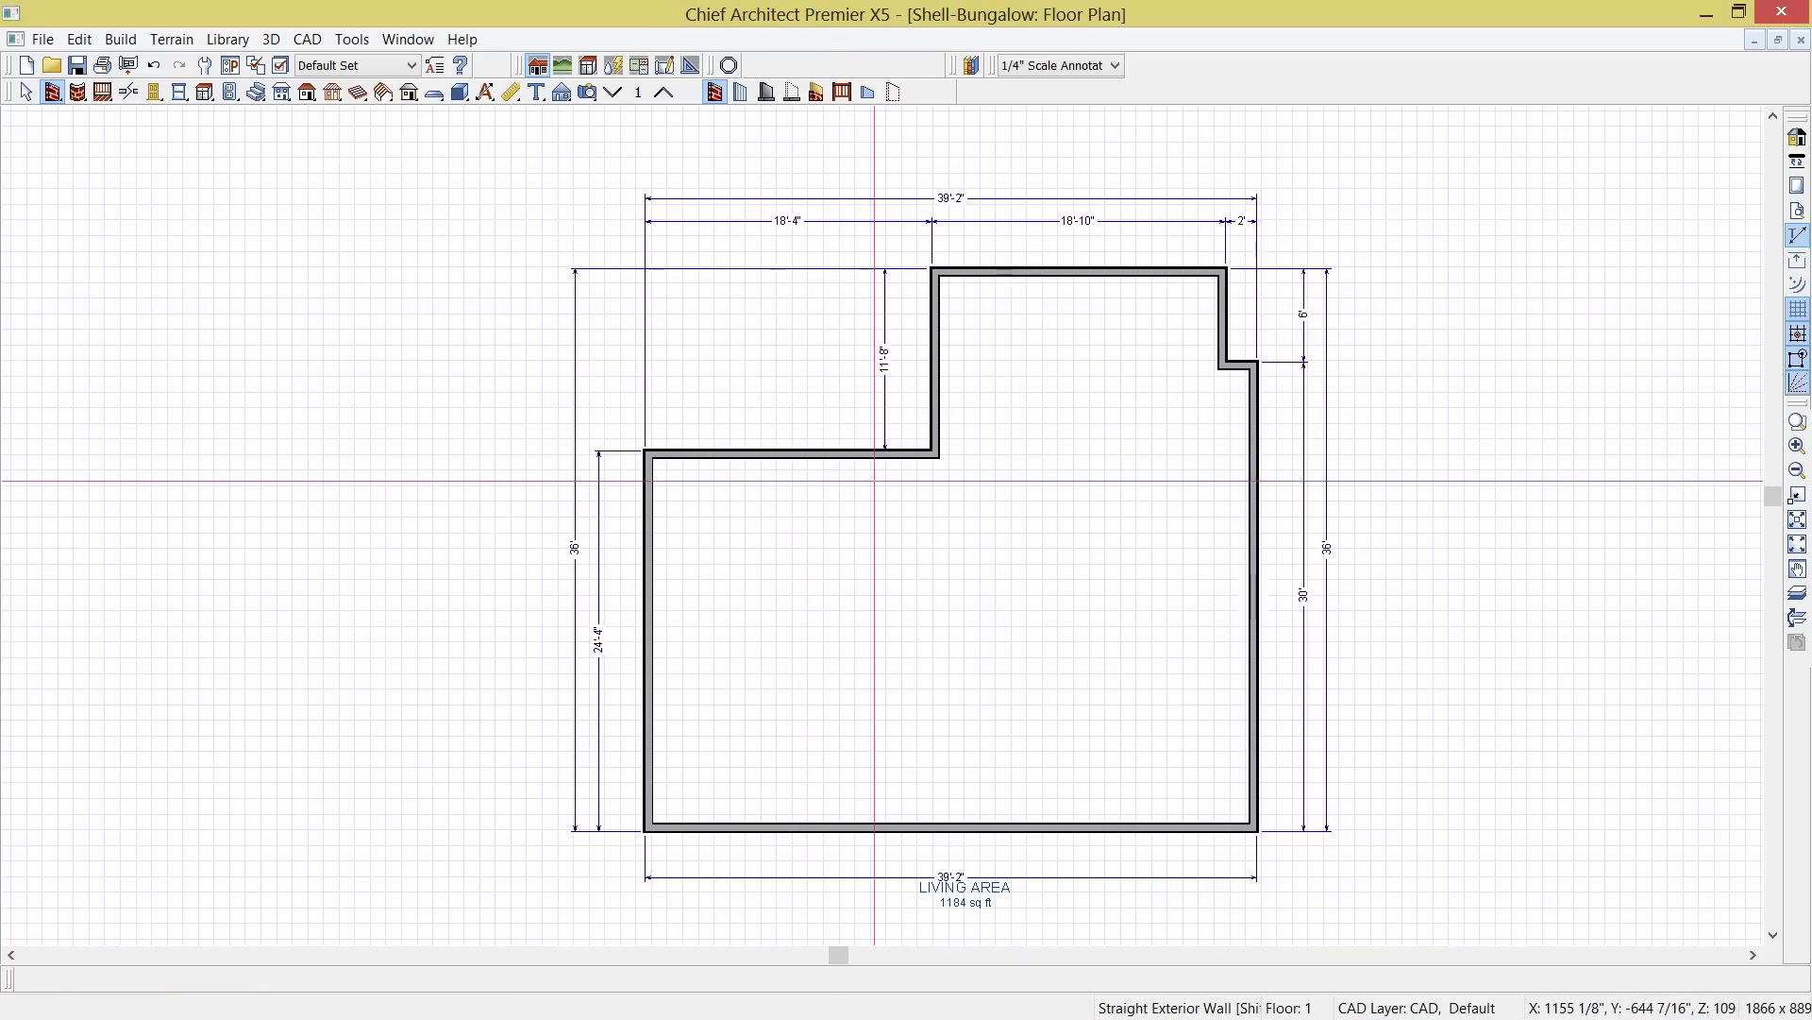
Set the long upper-left wall 6' back from the bump-out's outer wall
{"action": "left_click", "coordinate": [882, 450]}
{"action": "left_click", "coordinate": [892, 395]}
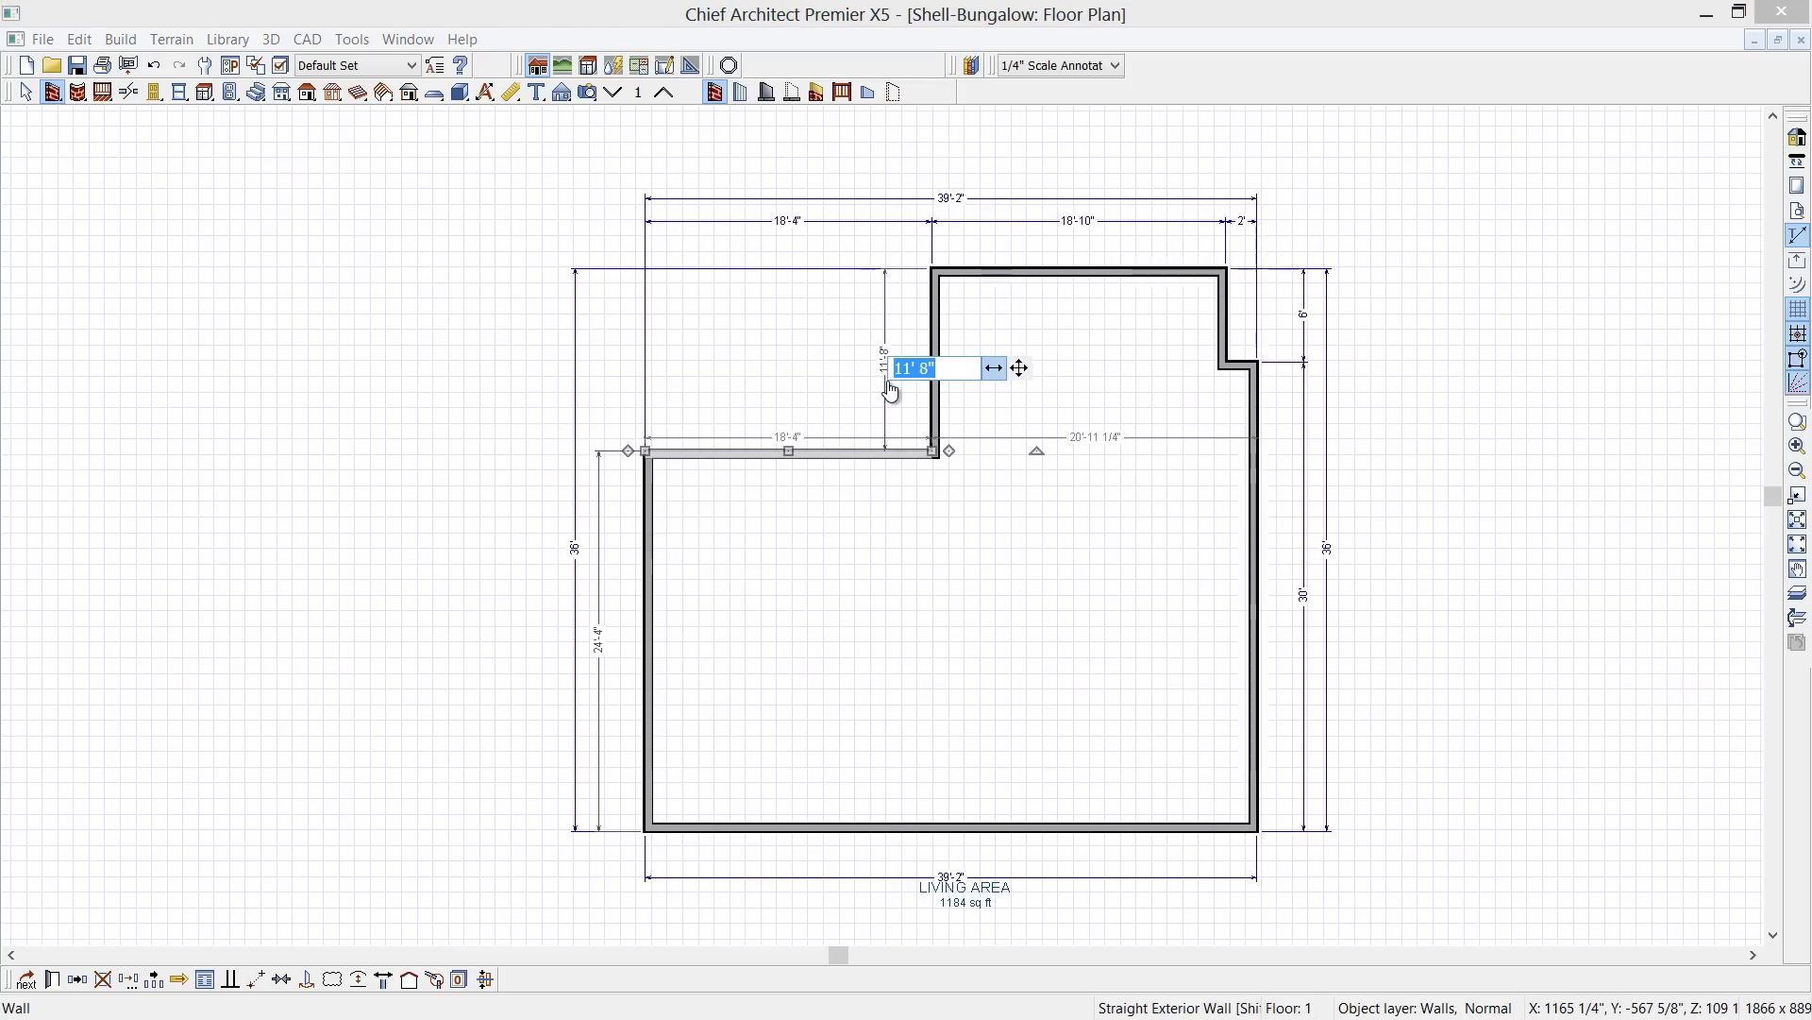
{"action": "type", "text": "6'"}
{"action": "key", "text": "Return"}
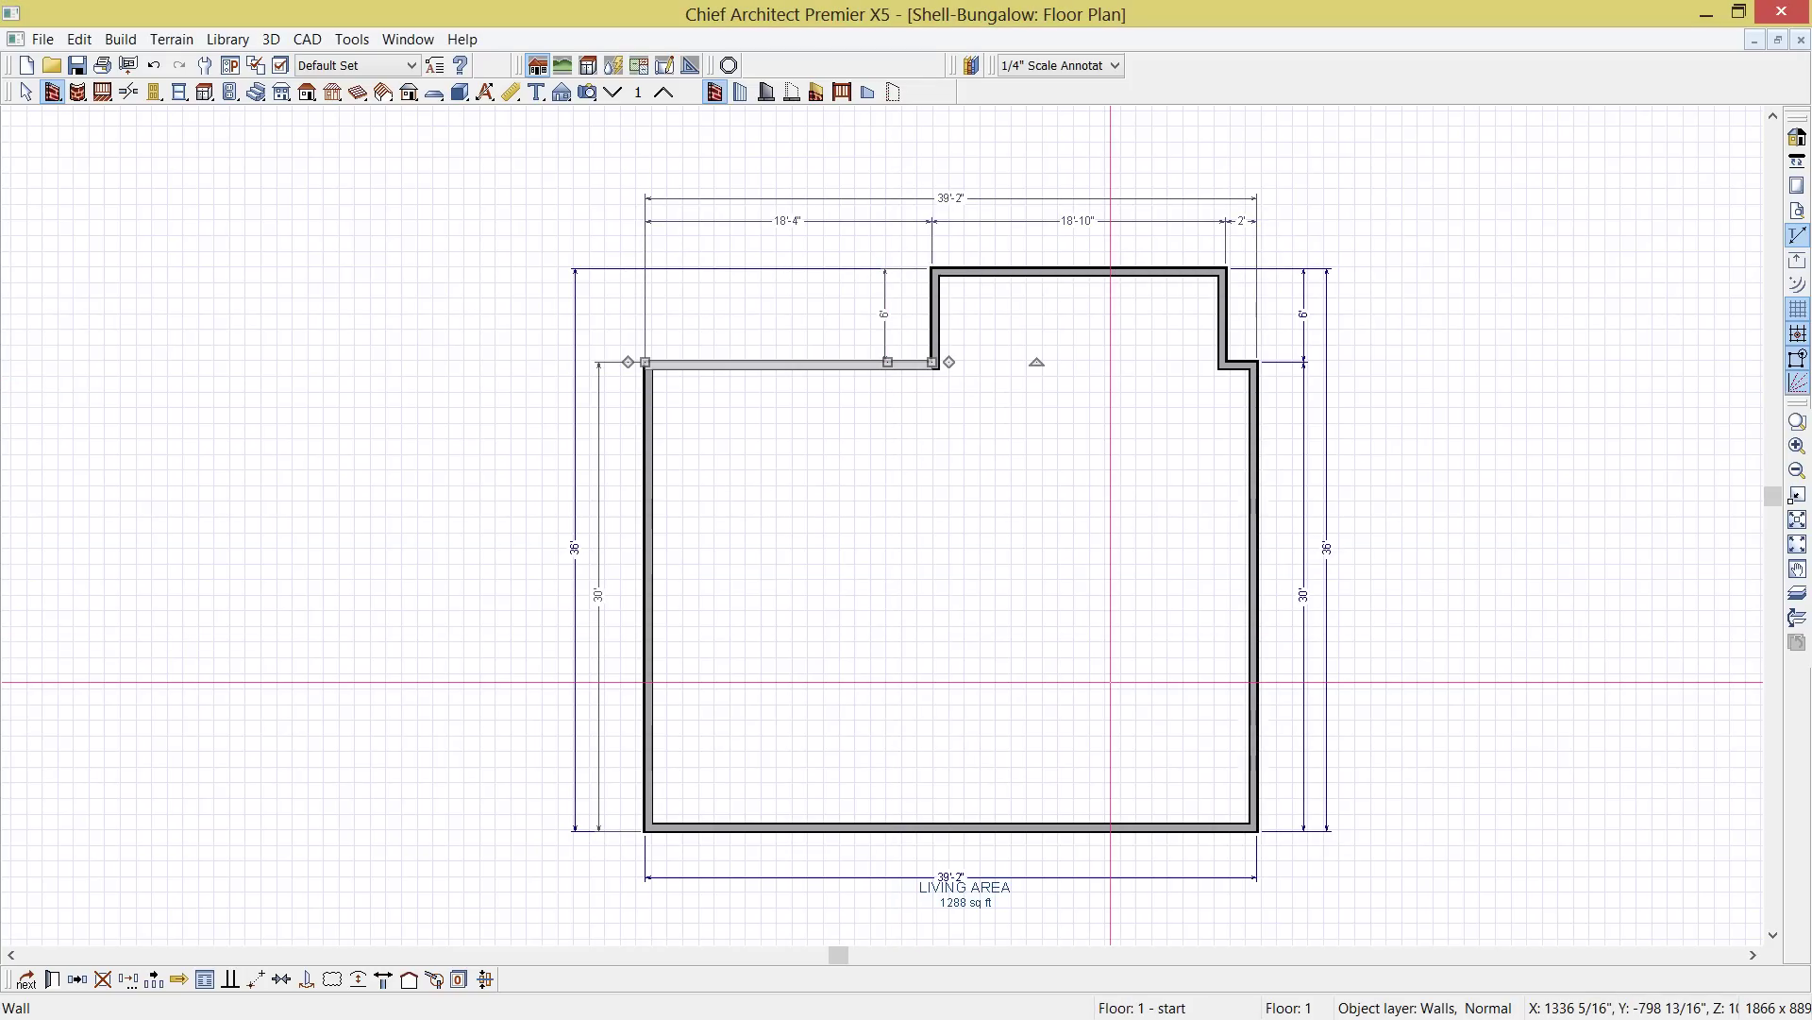
Reposition the left exterior wall for an overall width of 42' and move the Living Area label beyond the plan's lower-right corner
{"action": "left_click", "coordinate": [653, 704]}
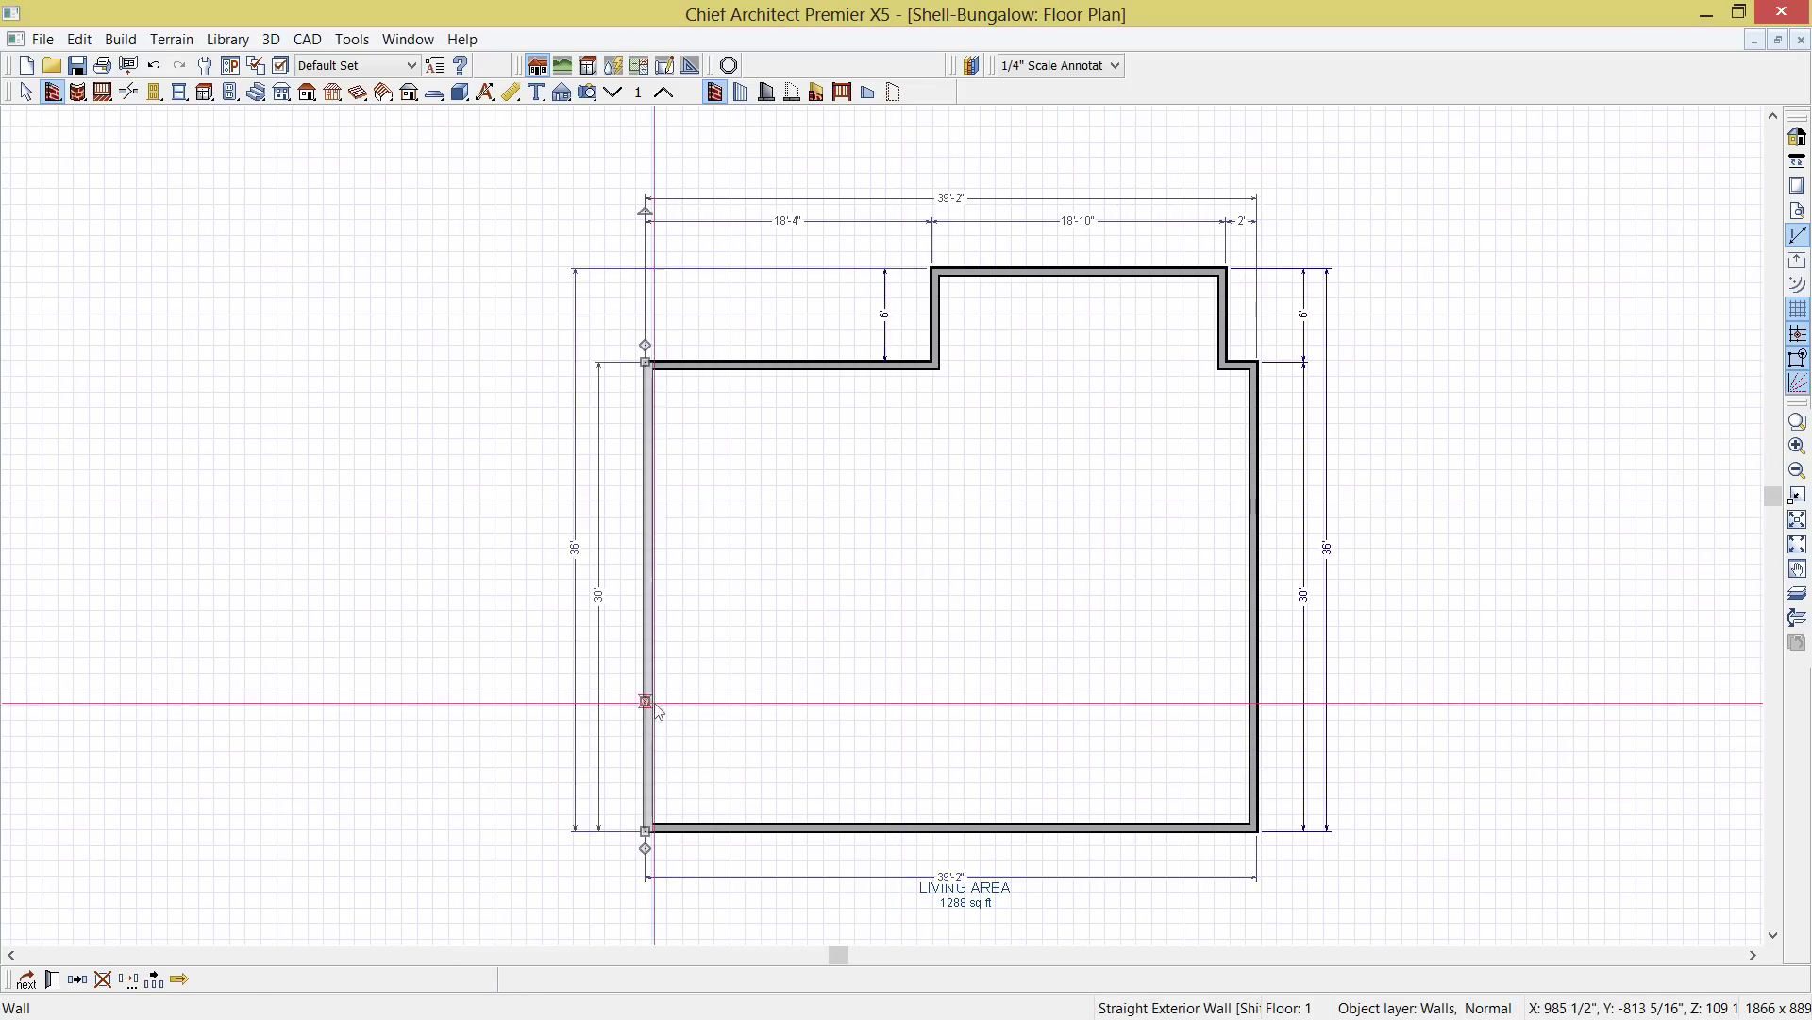
{"action": "left_click", "coordinate": [972, 878]}
{"action": "type", "text": "42'"}
{"action": "key", "text": "Return"}
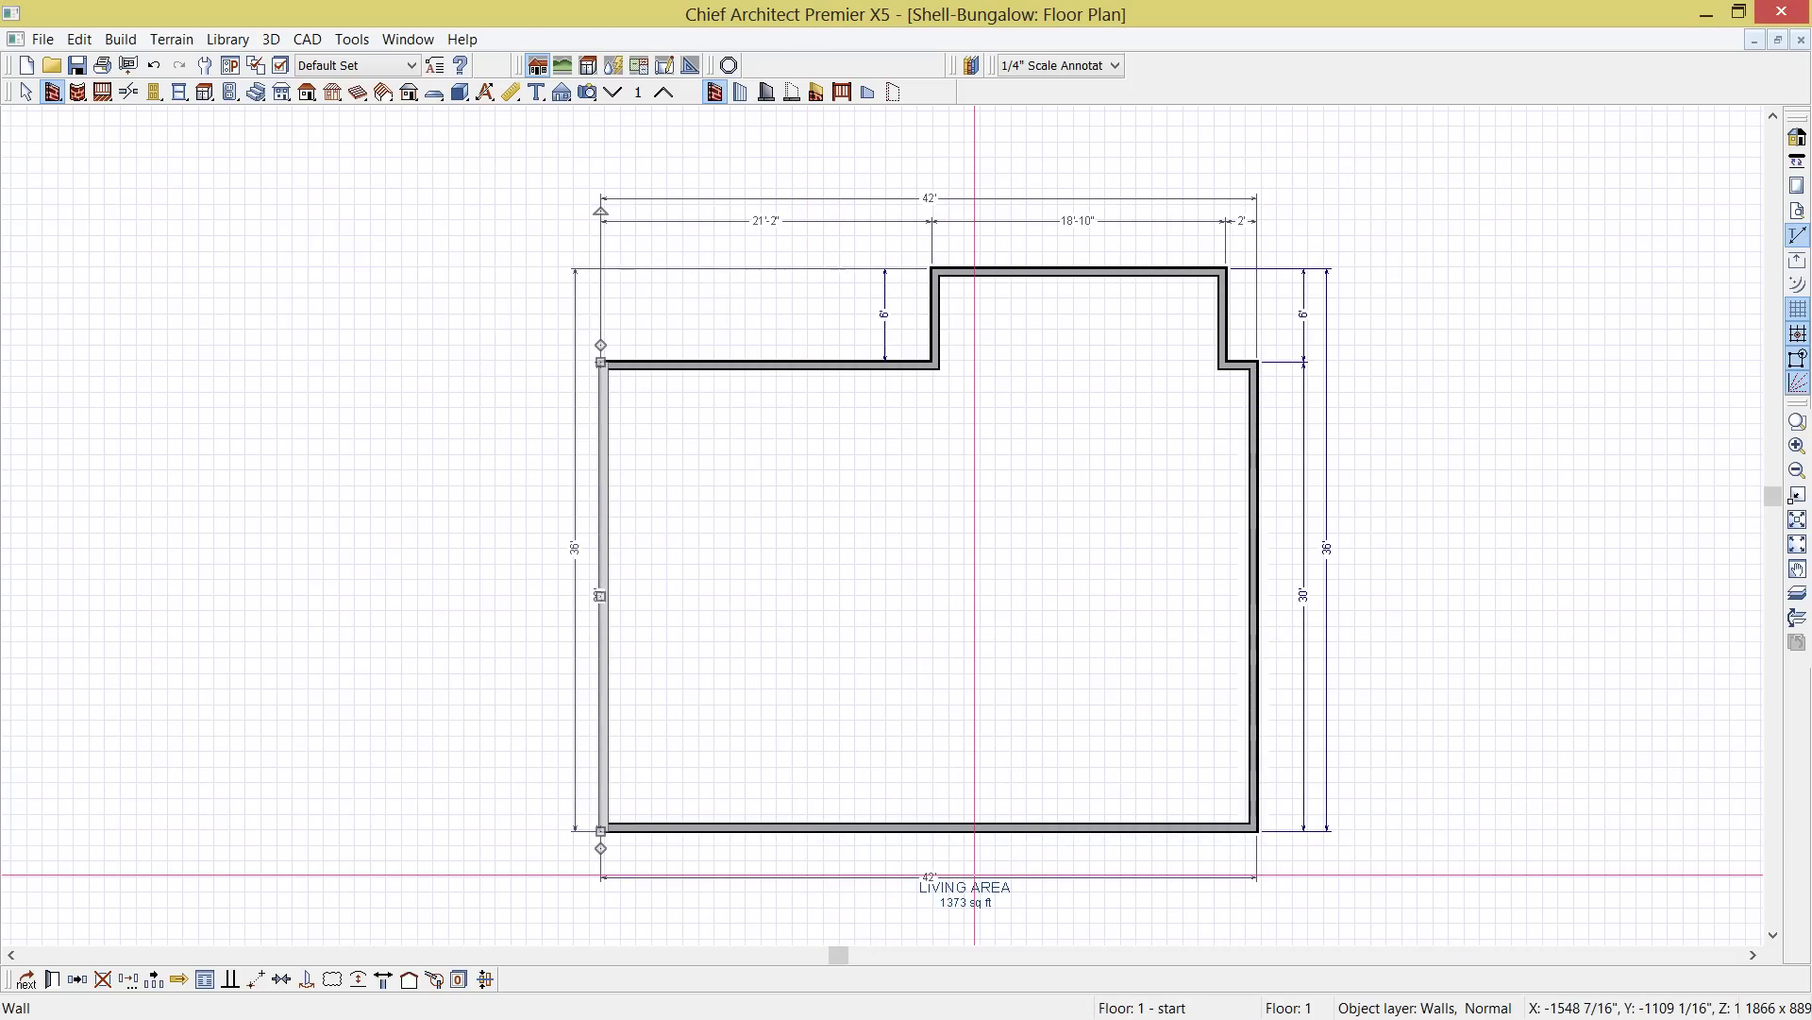
{"action": "left_click", "coordinate": [972, 876]}
{"action": "left_click_drag", "start_coordinate": [959, 876], "coordinate": [1385, 888]}
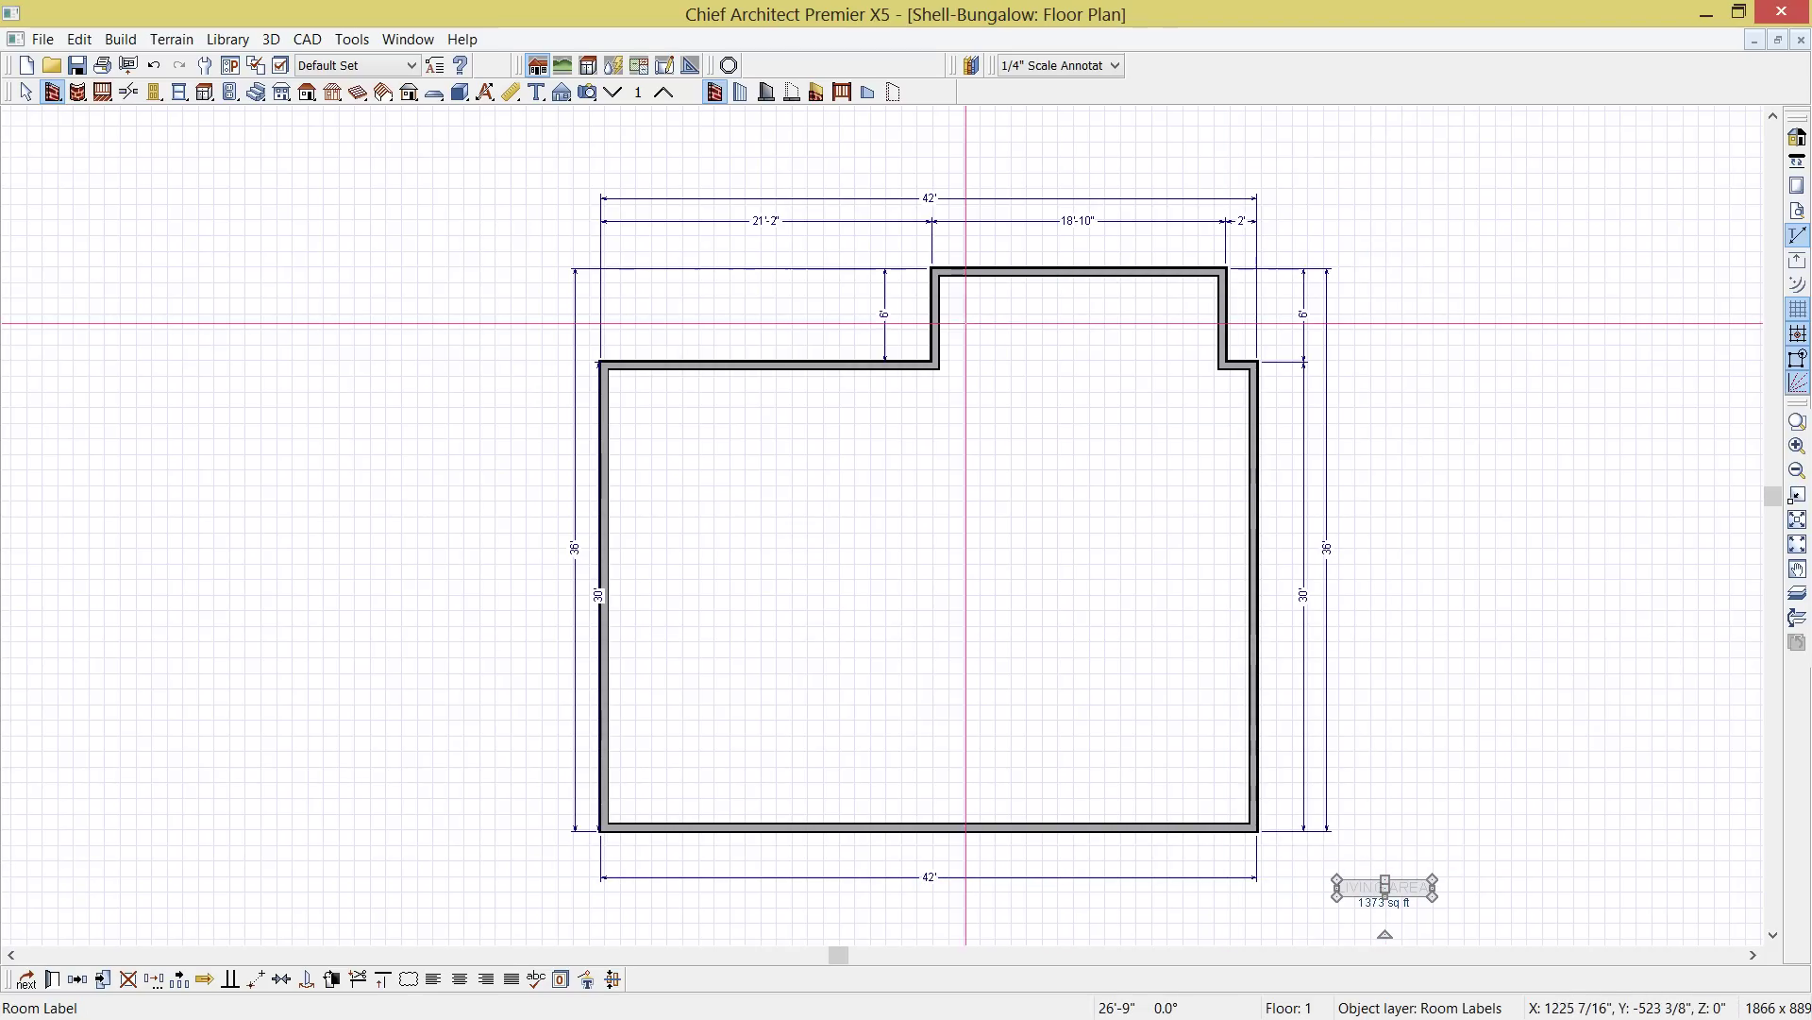
Move the bump-out's left side wall so that the bump-out is 28' wide
{"action": "left_click", "coordinate": [939, 318]}
{"action": "left_click", "coordinate": [1064, 233]}
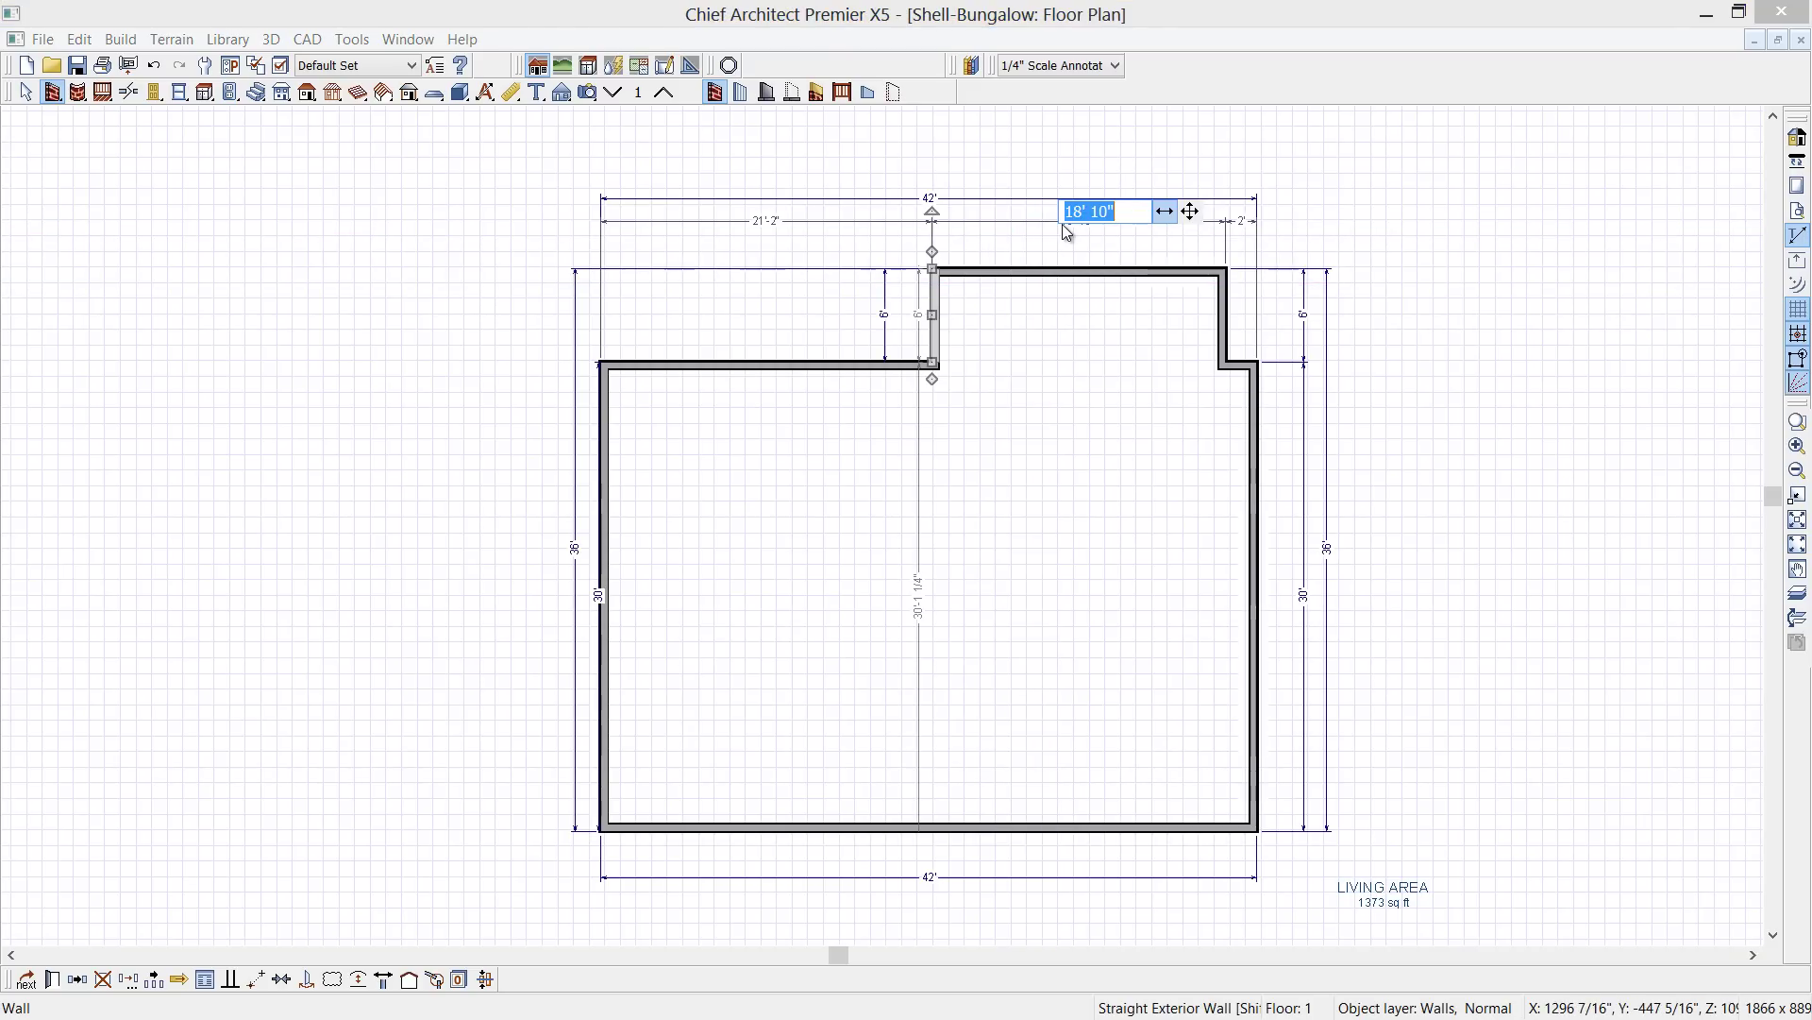
{"action": "type", "text": "28"}
{"action": "key", "text": "Return"}
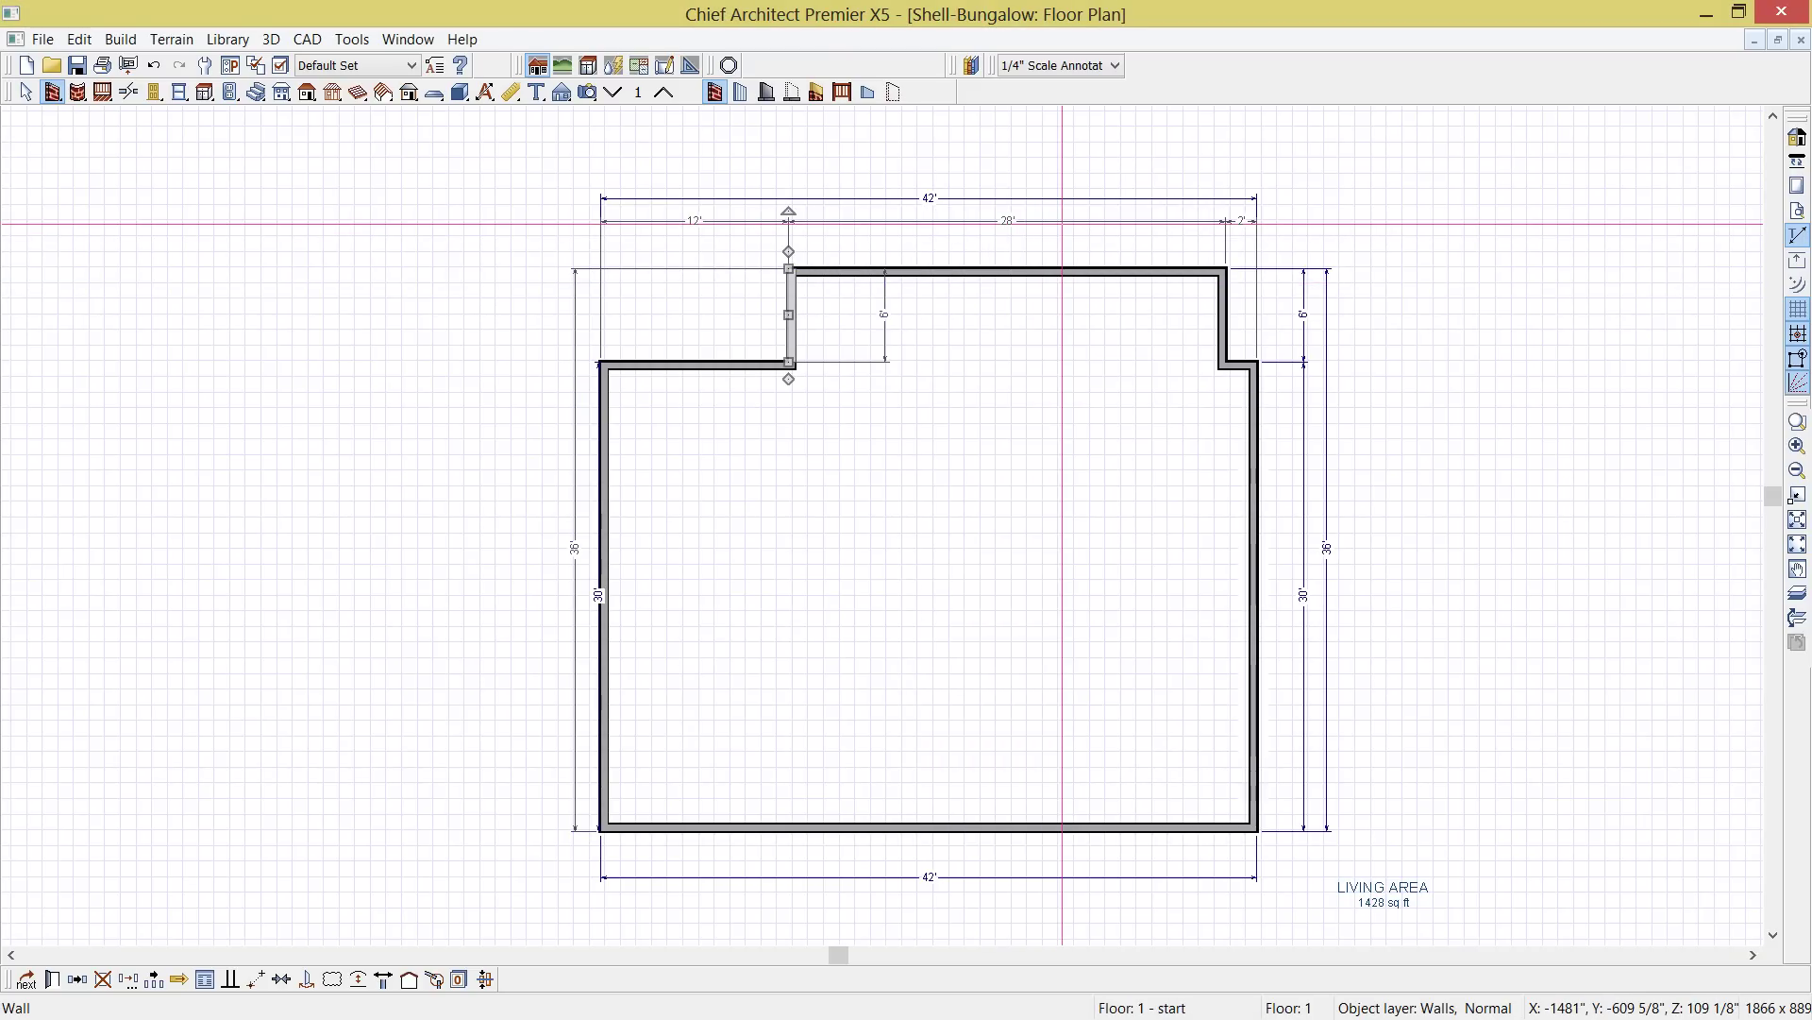
{"action": "key", "text": "Escape"}
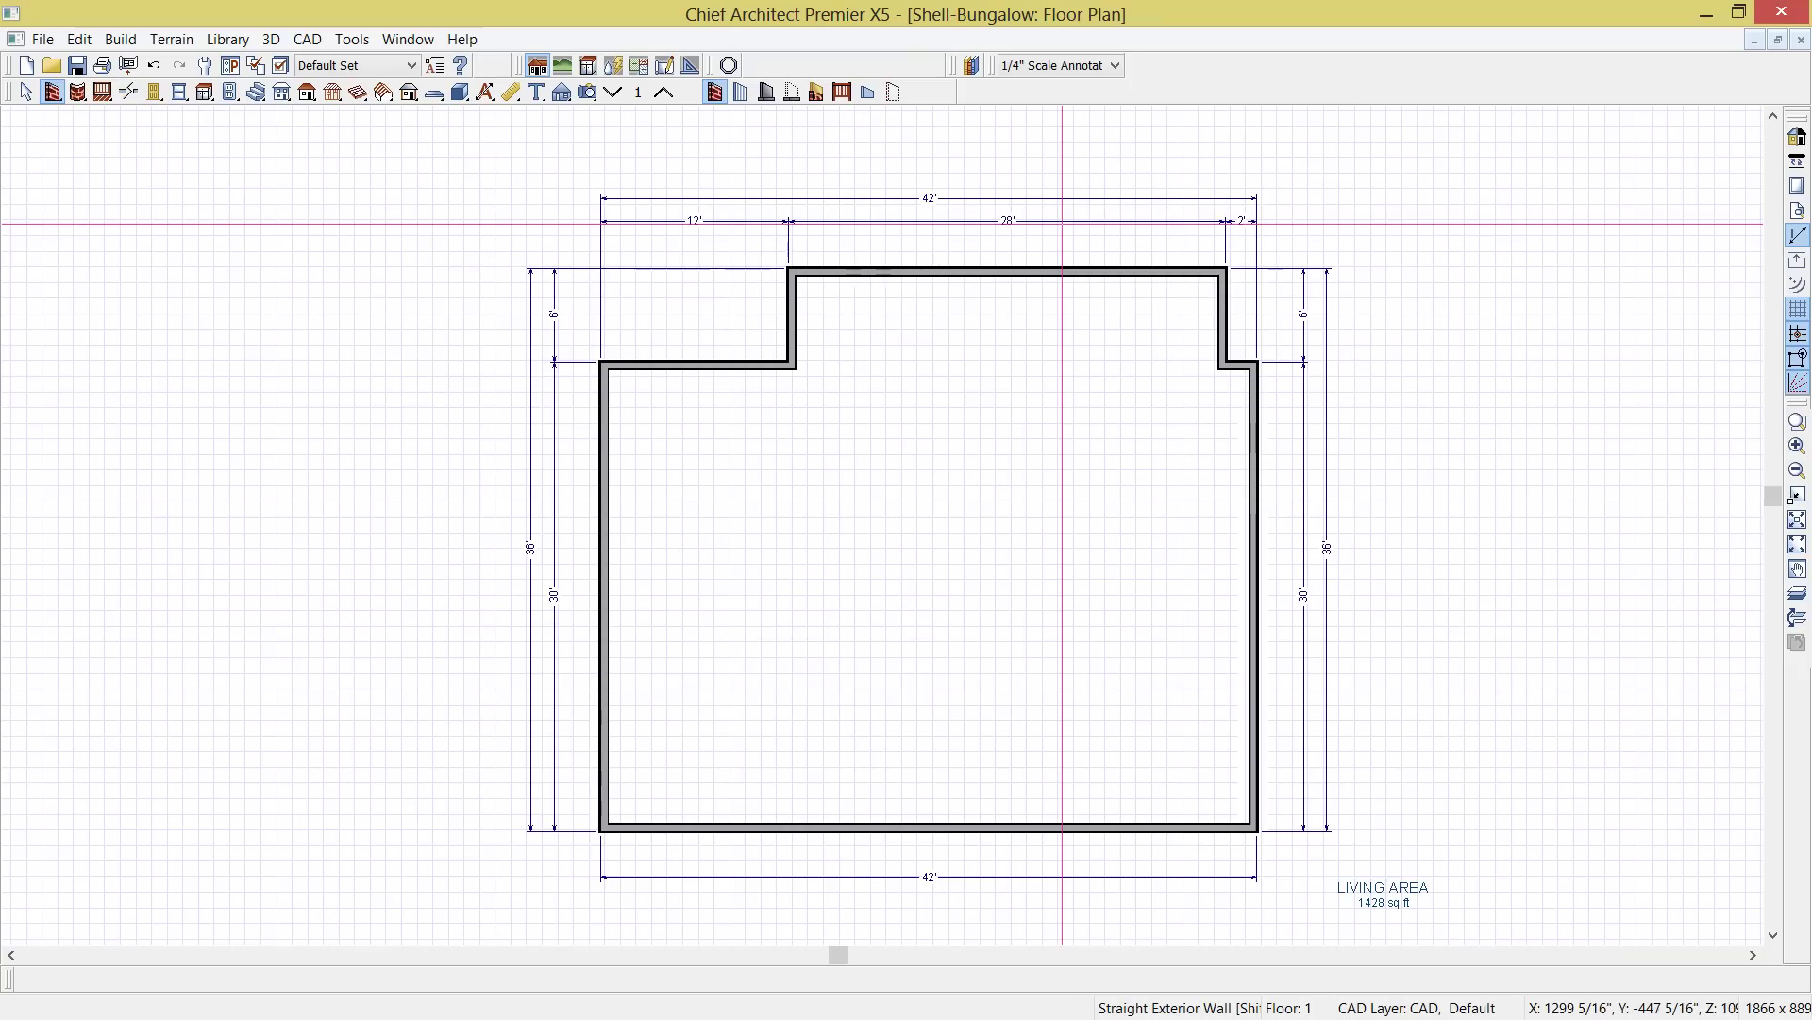
Create a perspective floor overview of the building and orbit in close to the long front wall and its corner
{"action": "left_click", "coordinate": [587, 92]}
{"action": "left_click", "coordinate": [792, 92]}
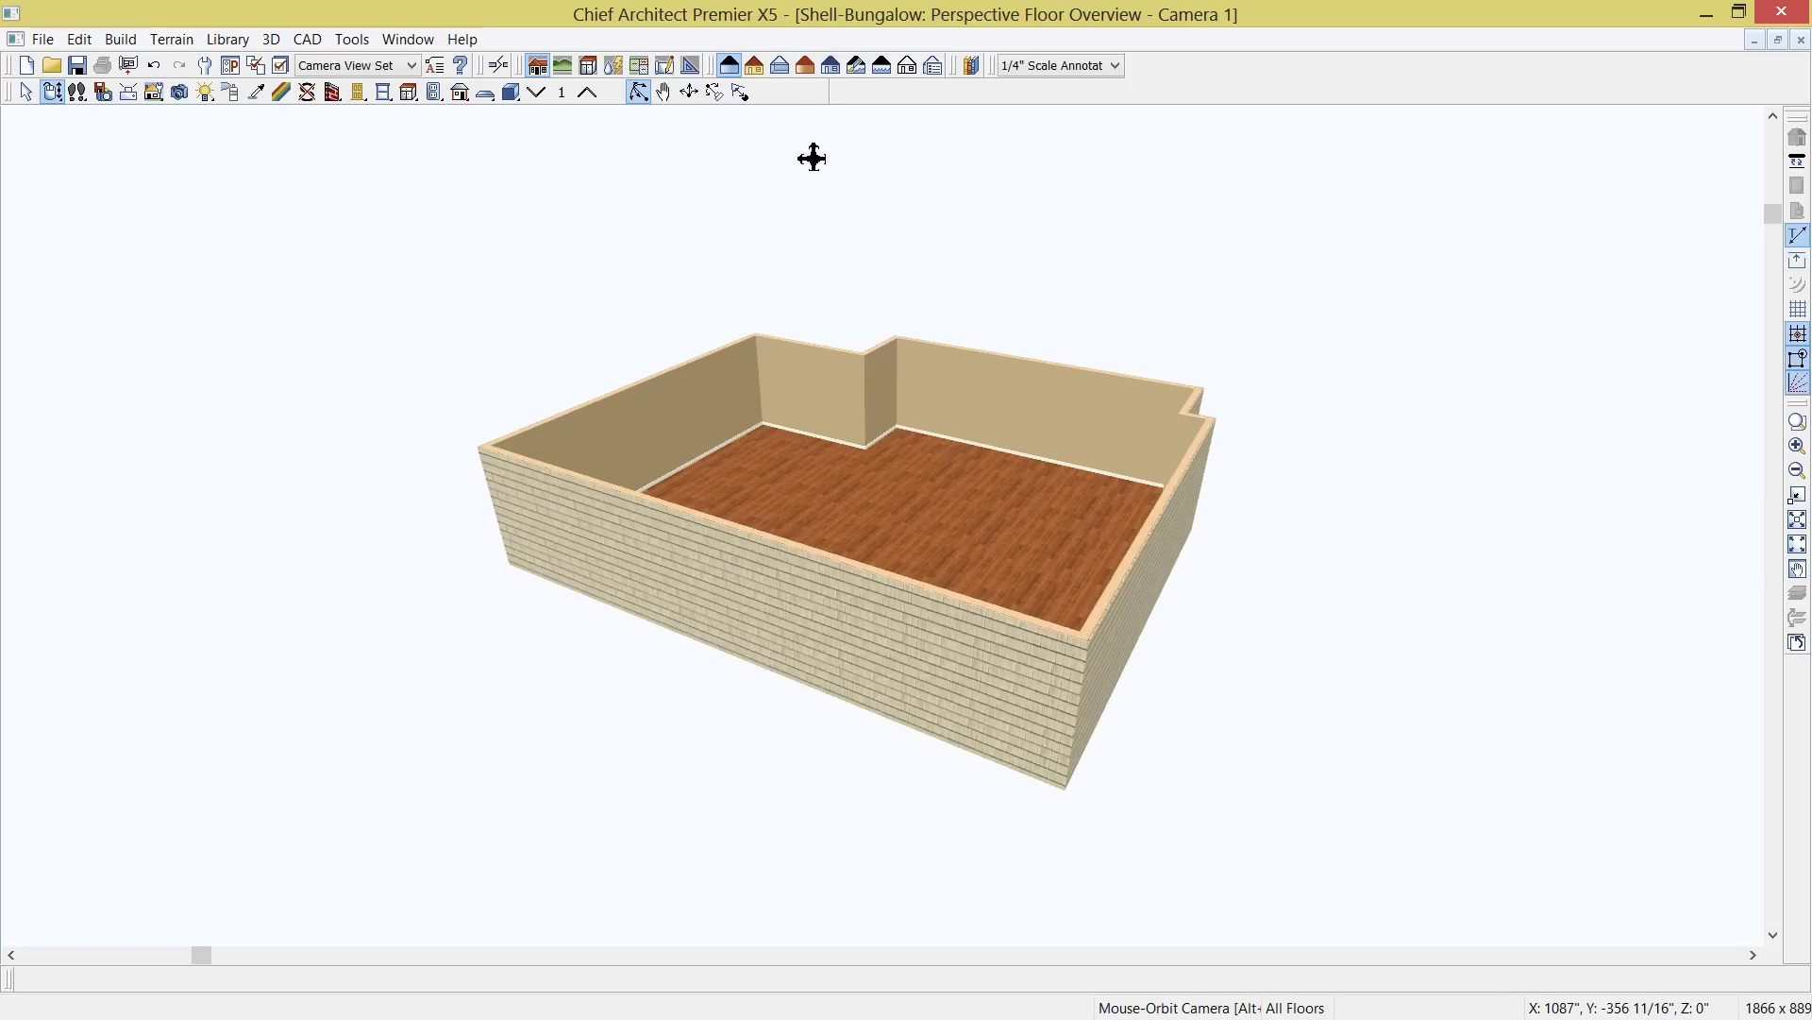
{"action": "left_click_drag", "start_coordinate": [874, 372], "coordinate": [1066, 427]}
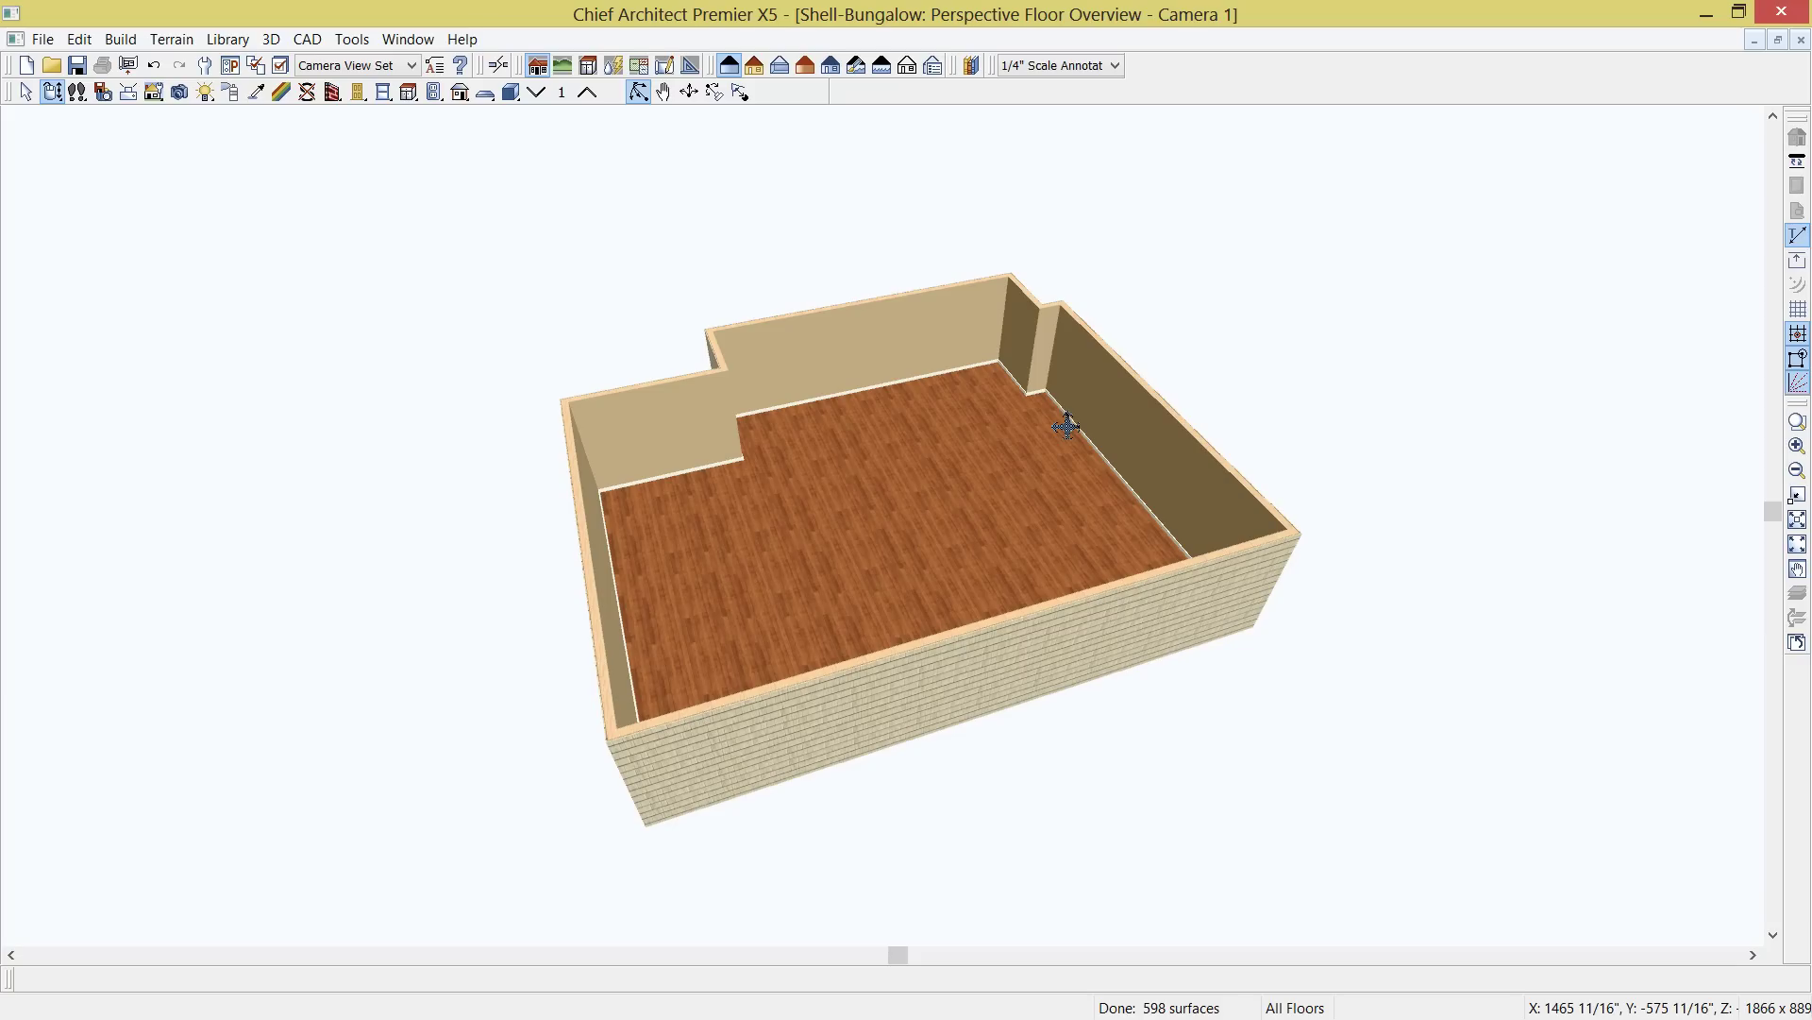
{"action": "left_click_drag", "start_coordinate": [1177, 582], "coordinate": [981, 502]}
{"action": "scroll", "coordinate": [987, 546], "scroll_direction": "up", "scroll_amount": 6}
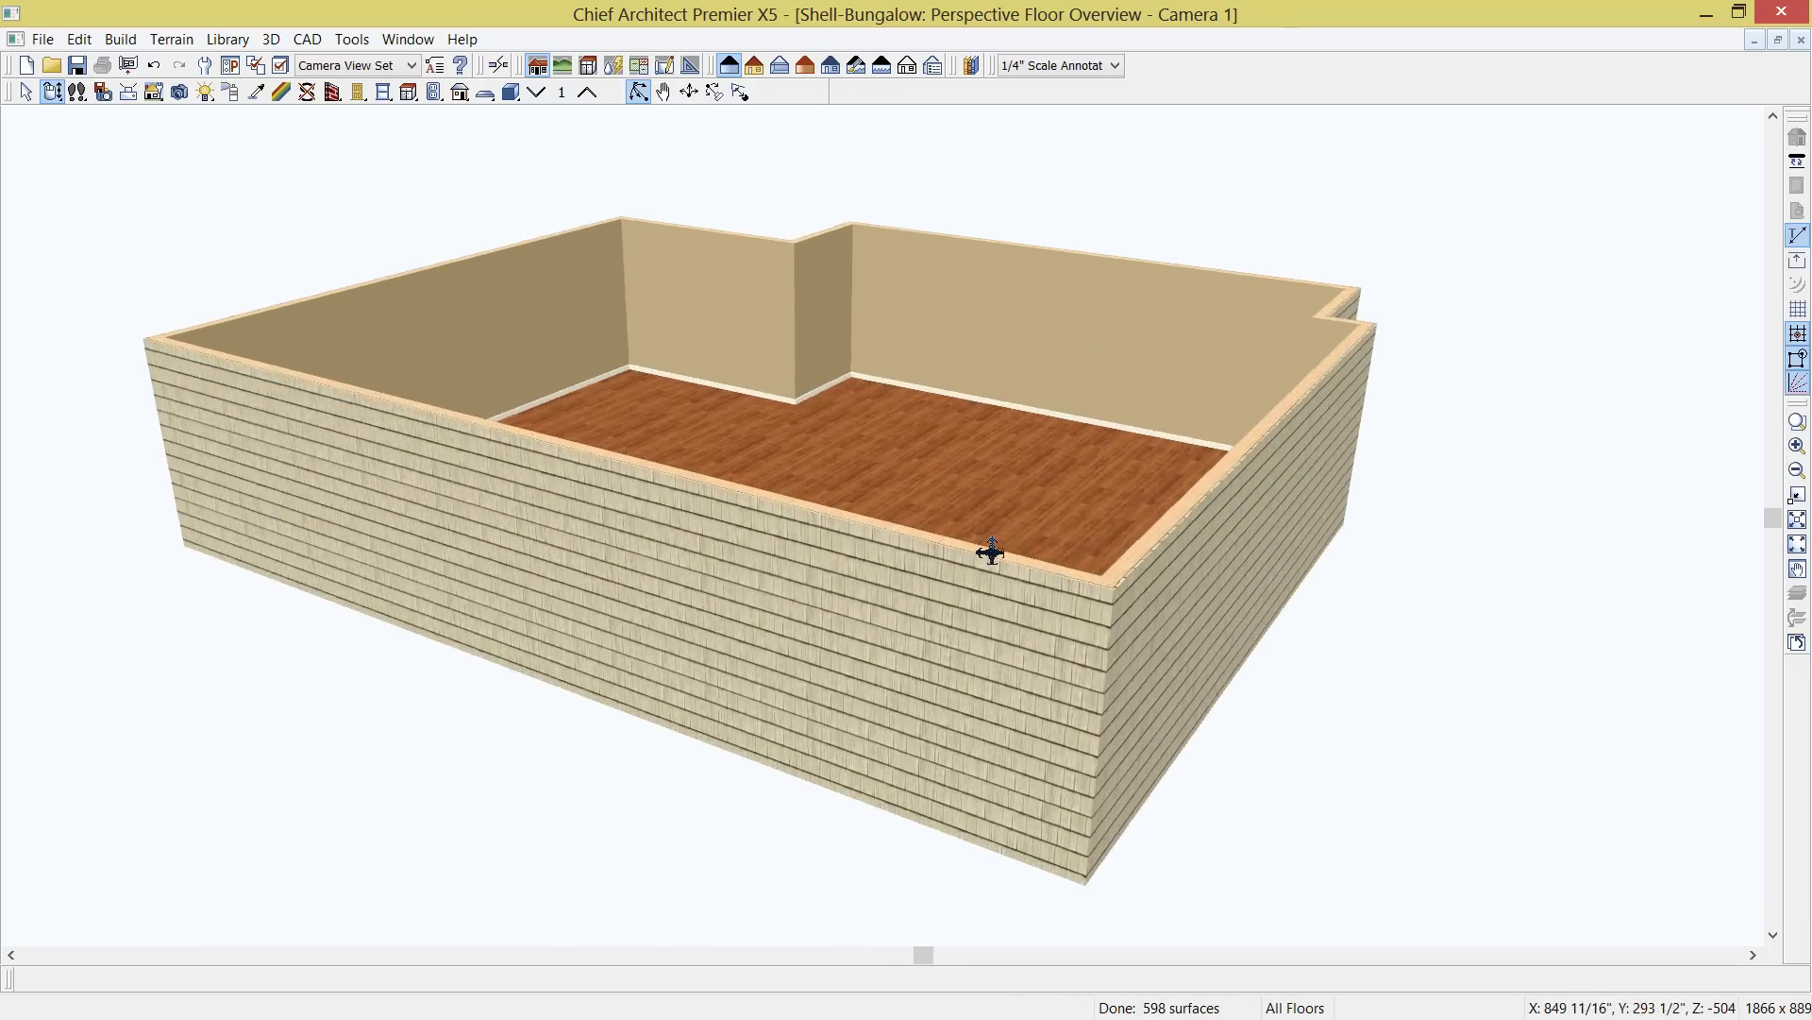
Place a window in the long front wall near the corner, slide it along the wall and extend it downward to 57" high
{"action": "left_click", "coordinate": [383, 91]}
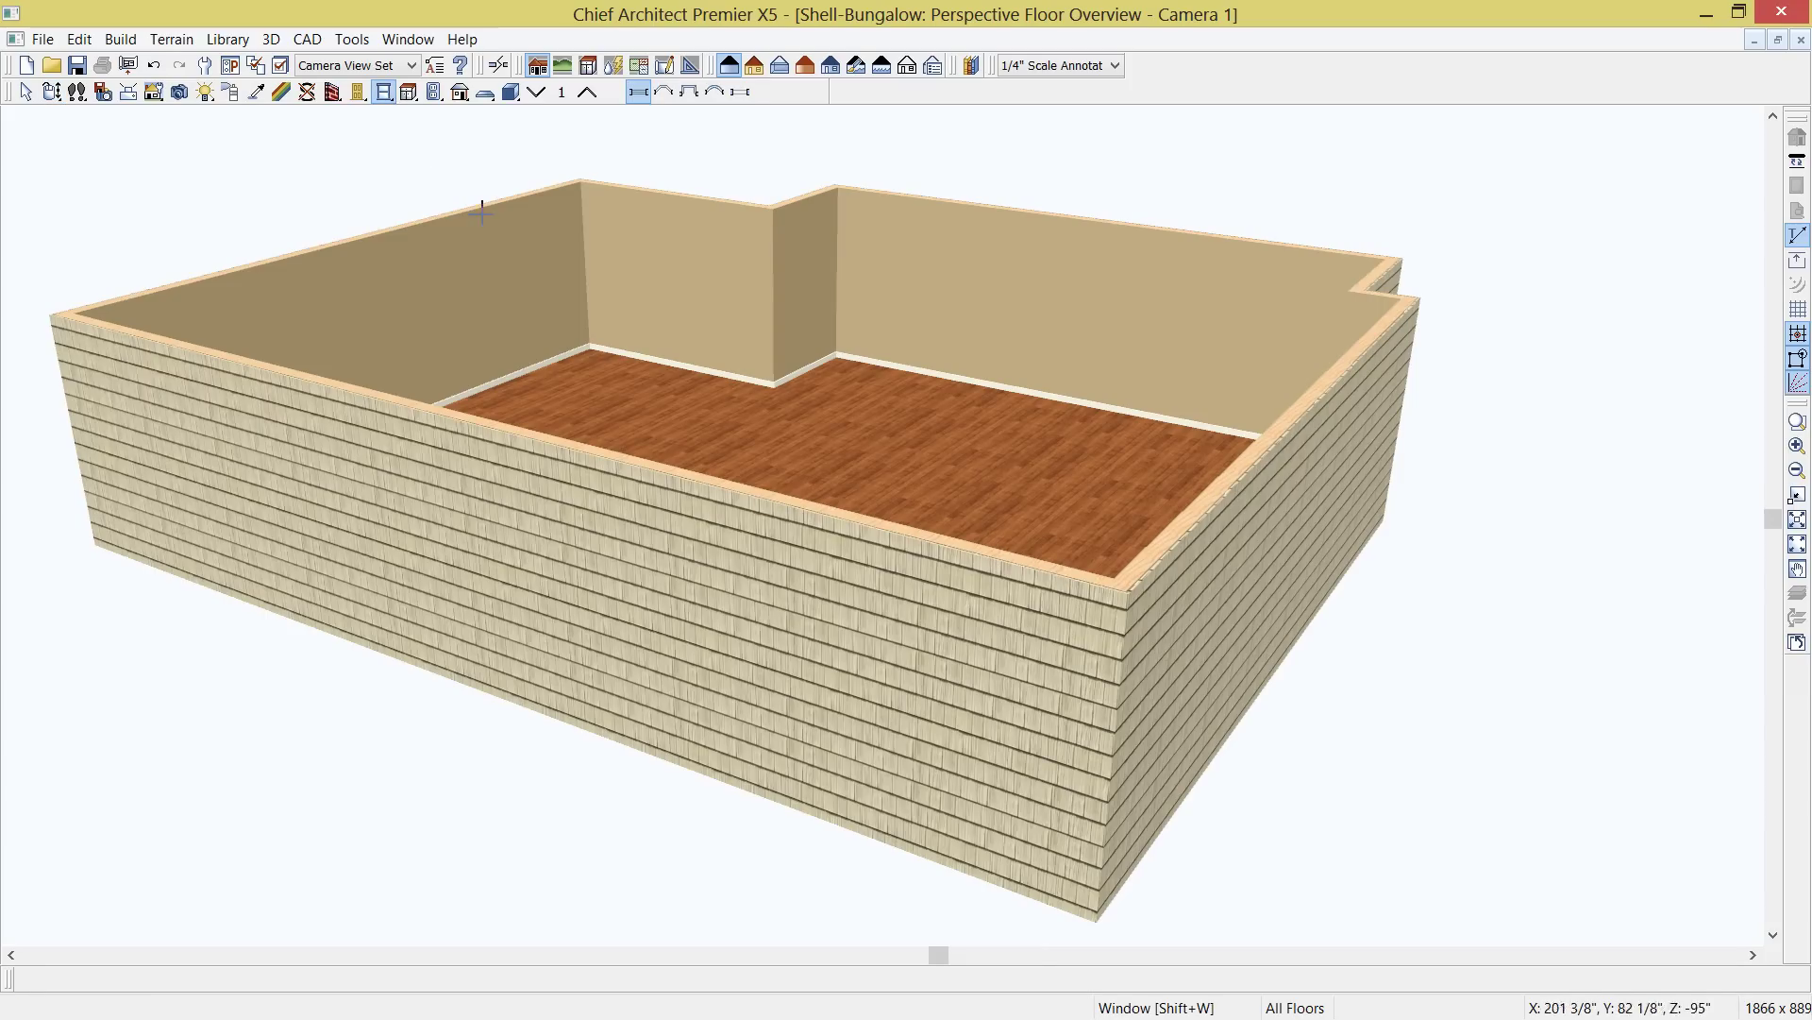
{"action": "left_click", "coordinate": [890, 647]}
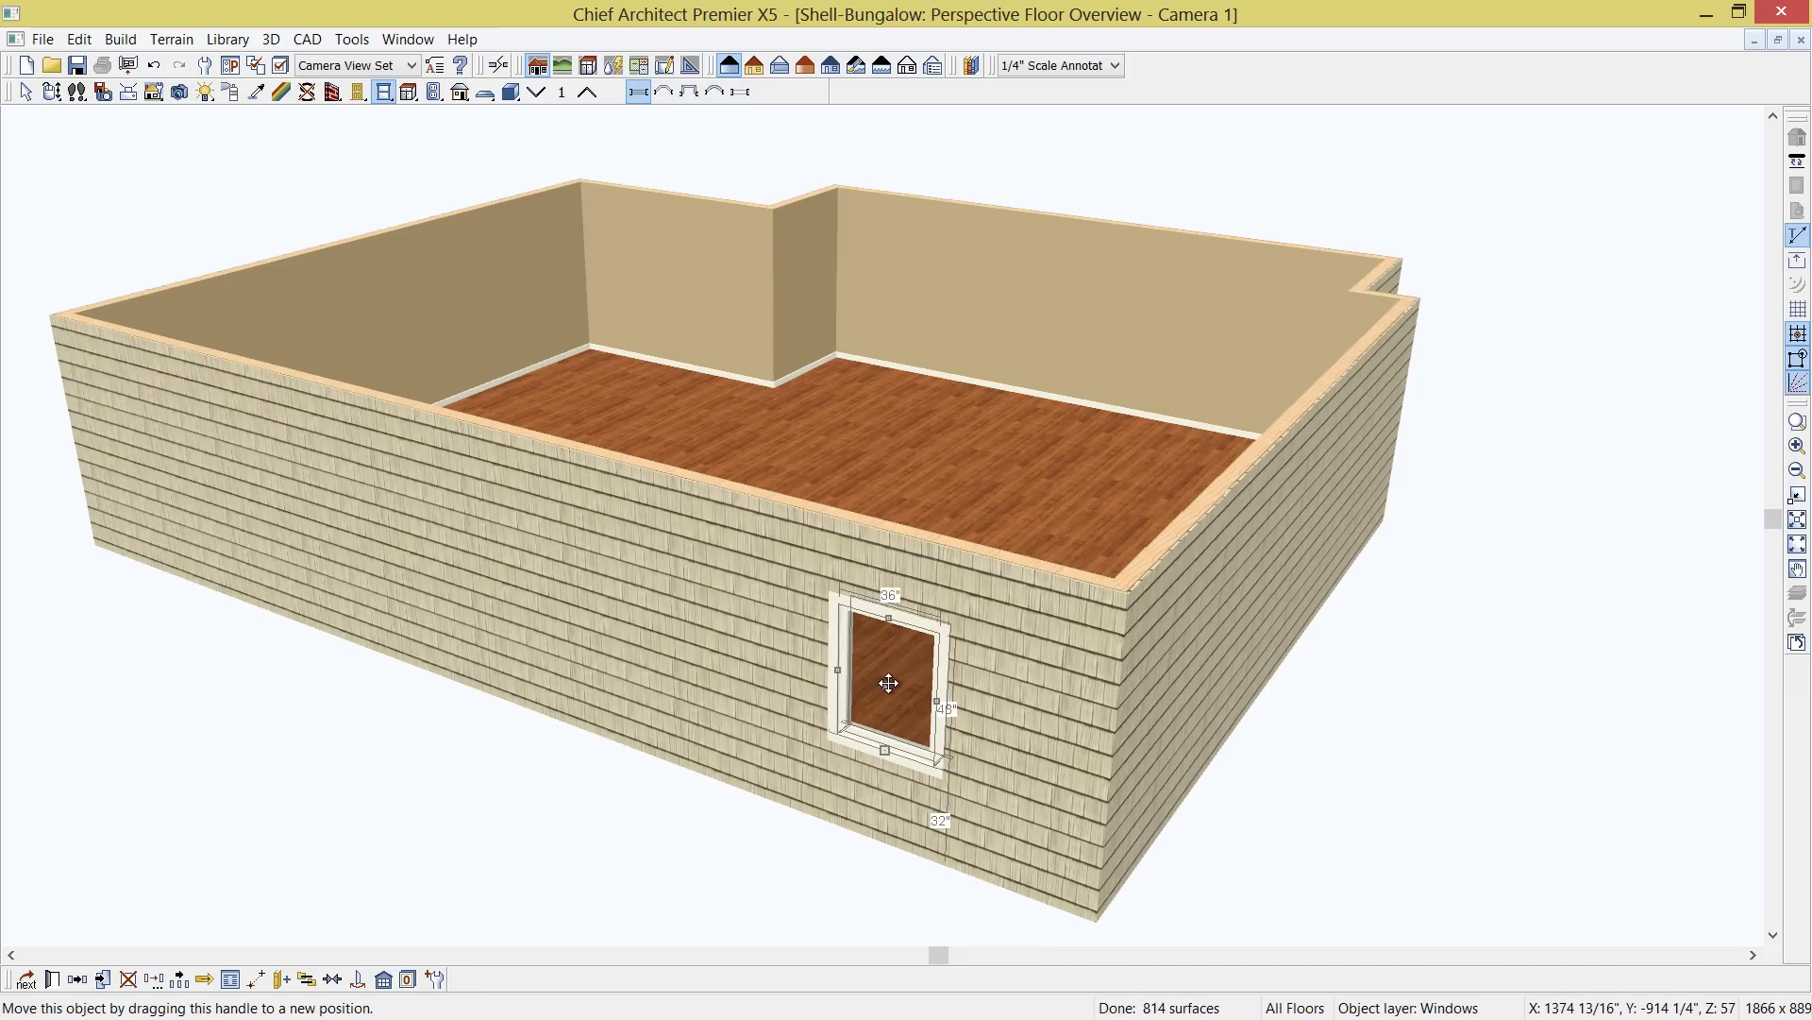
{"action": "left_click_drag", "start_coordinate": [889, 684], "coordinate": [815, 662]}
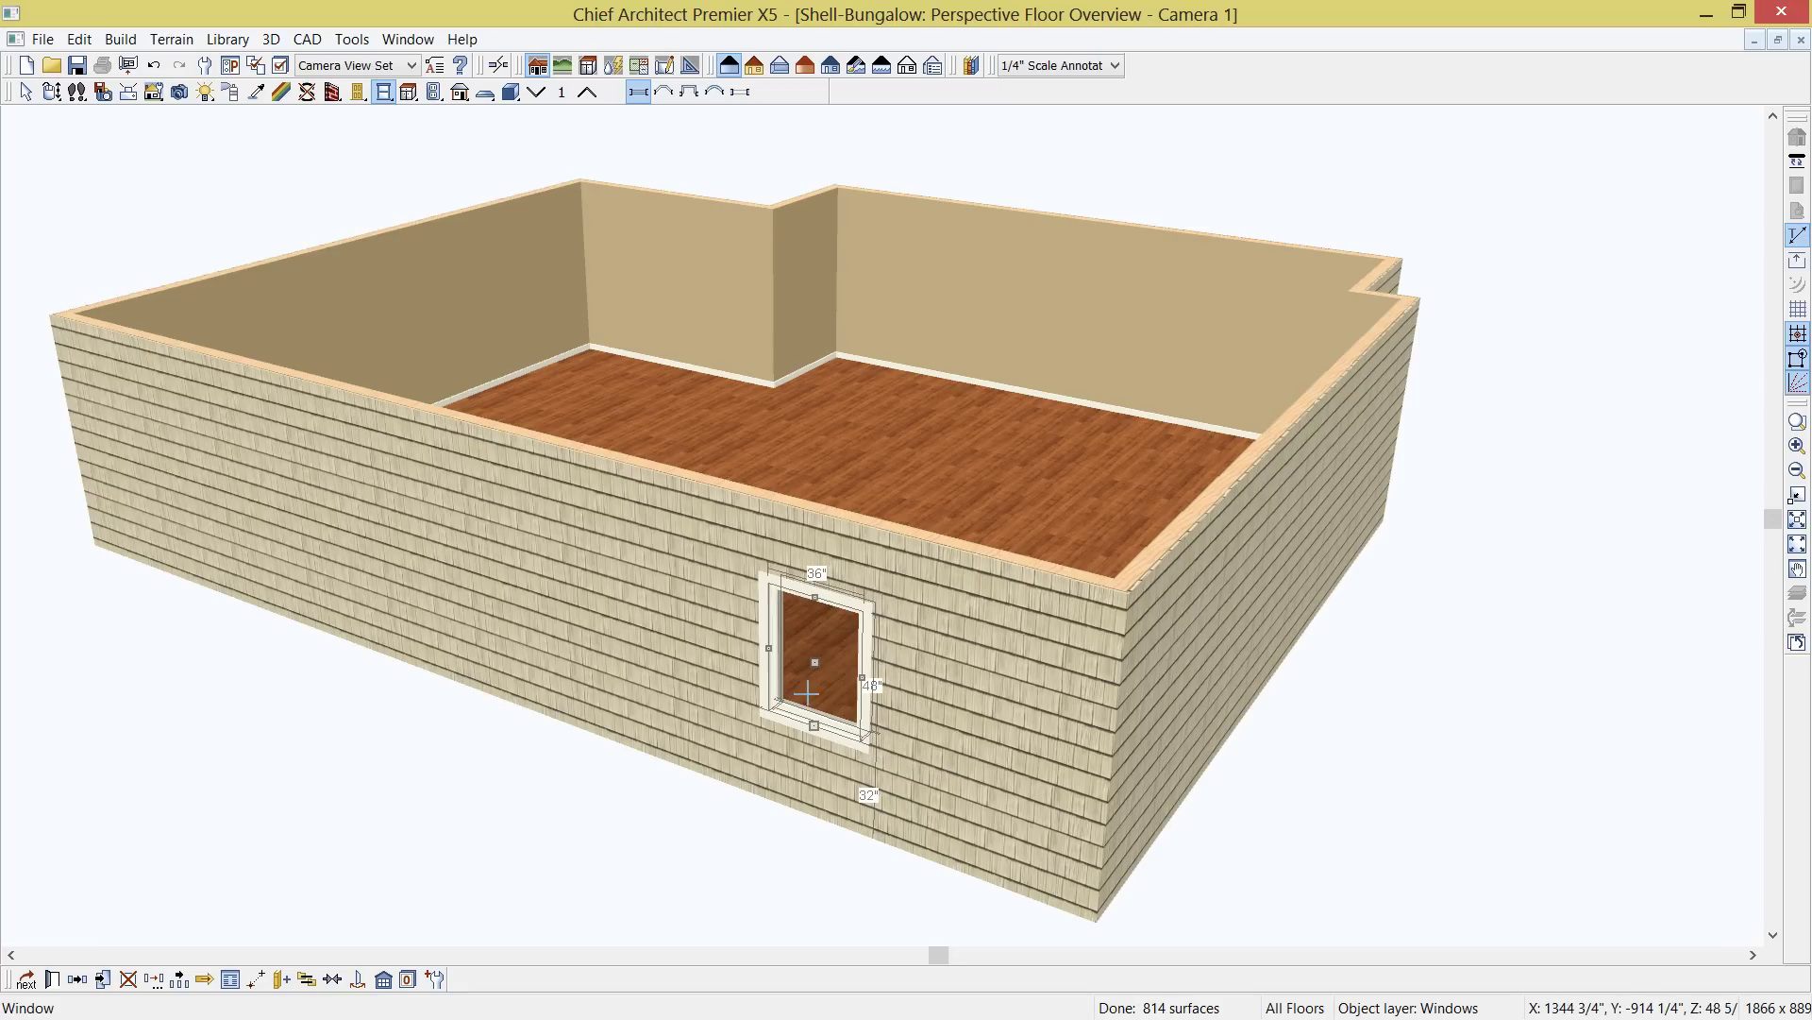
{"action": "left_click_drag", "start_coordinate": [817, 724], "coordinate": [812, 749]}
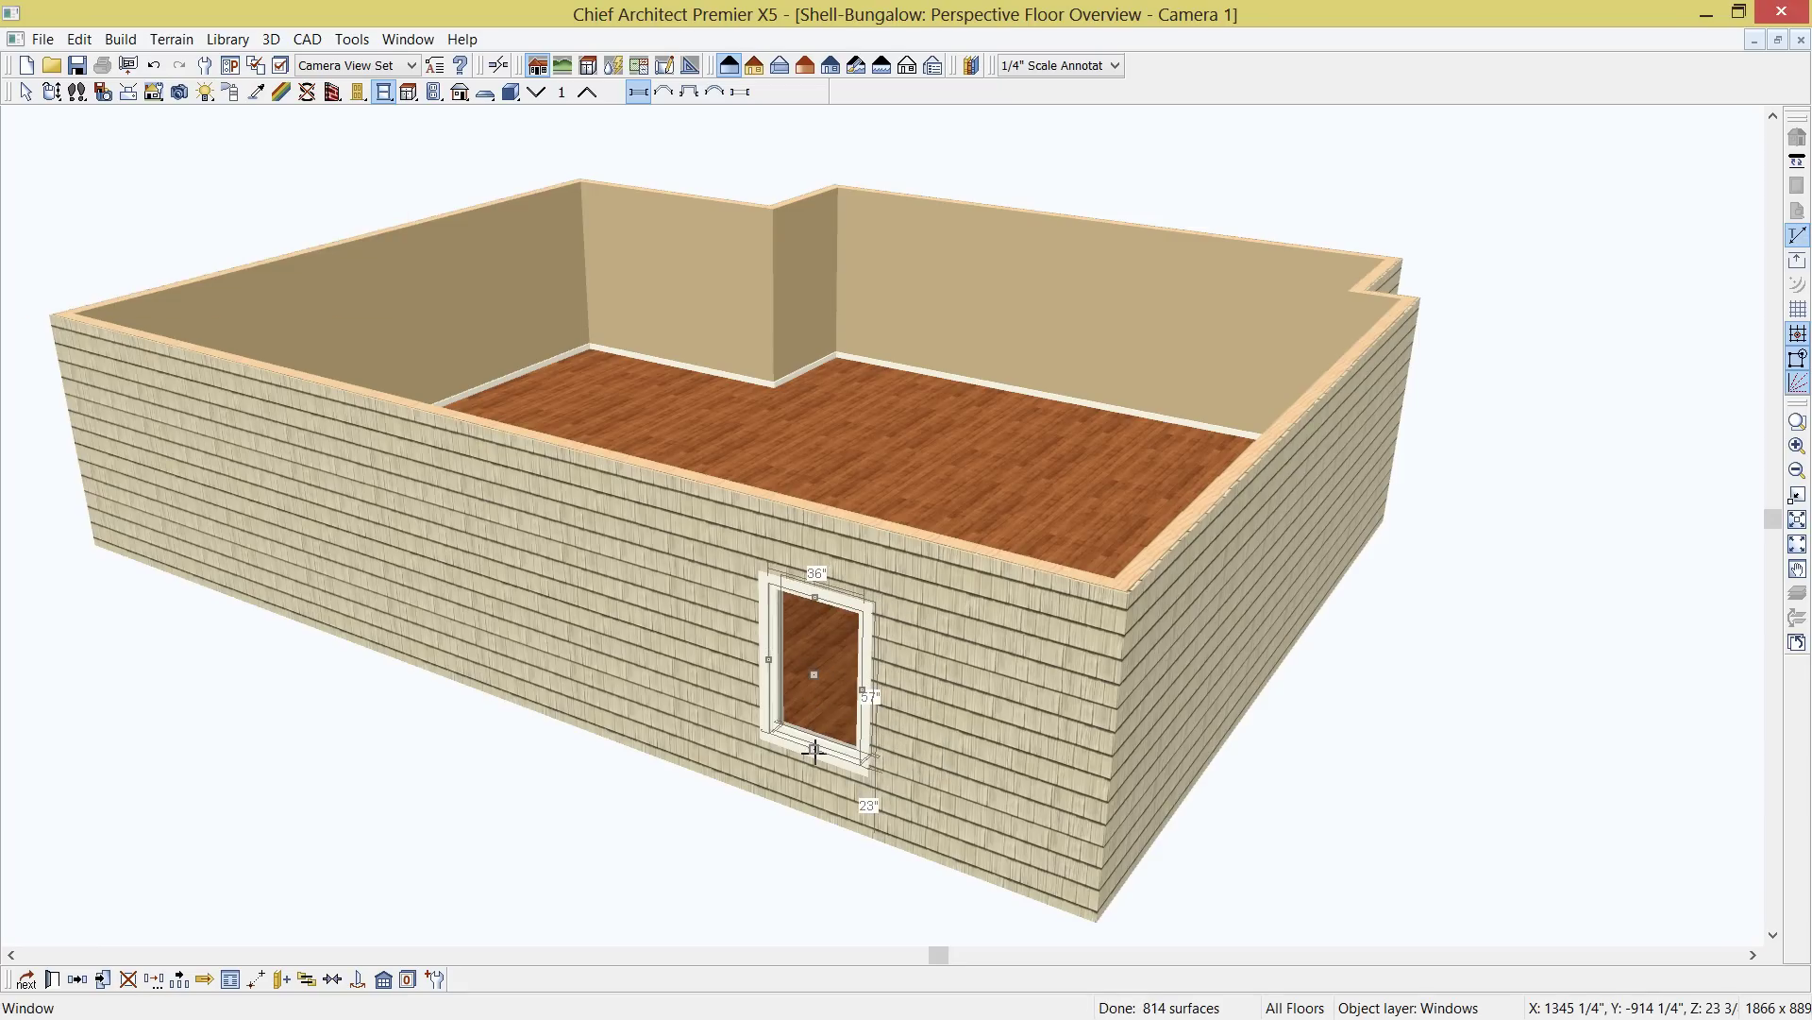
Open the specification of the window in the long front wall and change its window type to Single Hung
{"action": "key", "text": "Return"}
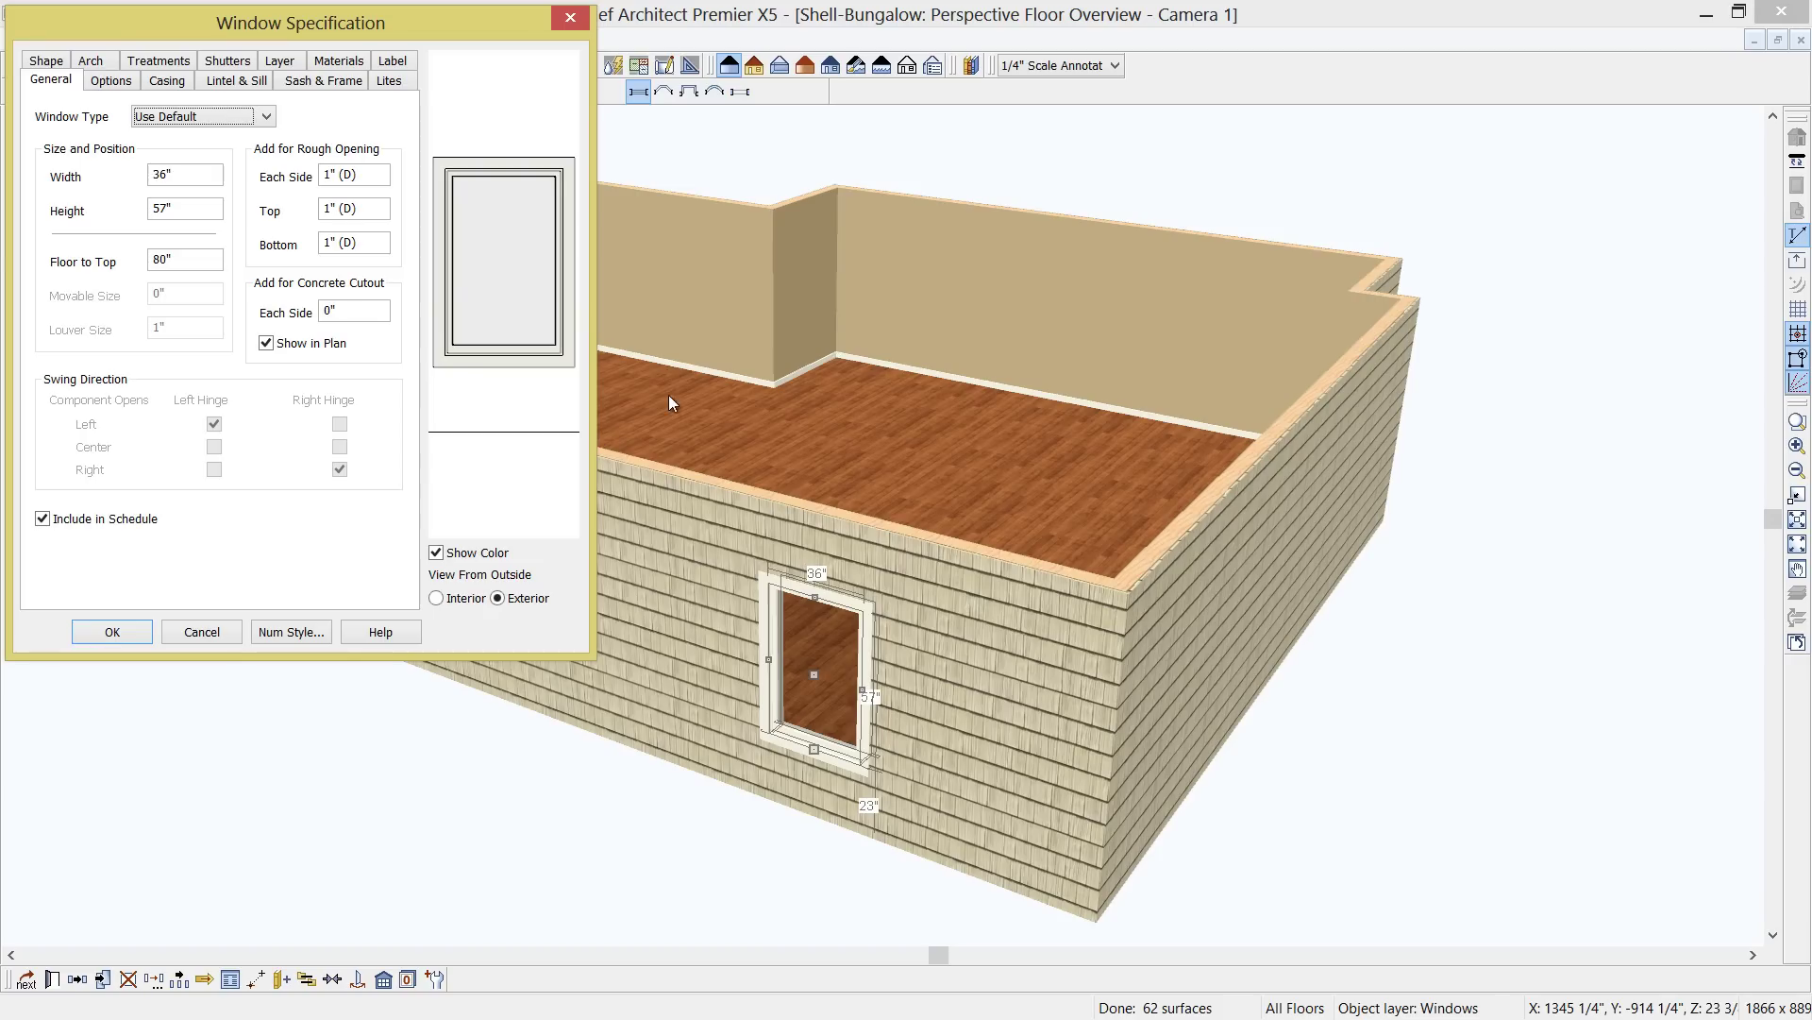
{"action": "left_click", "coordinate": [266, 119]}
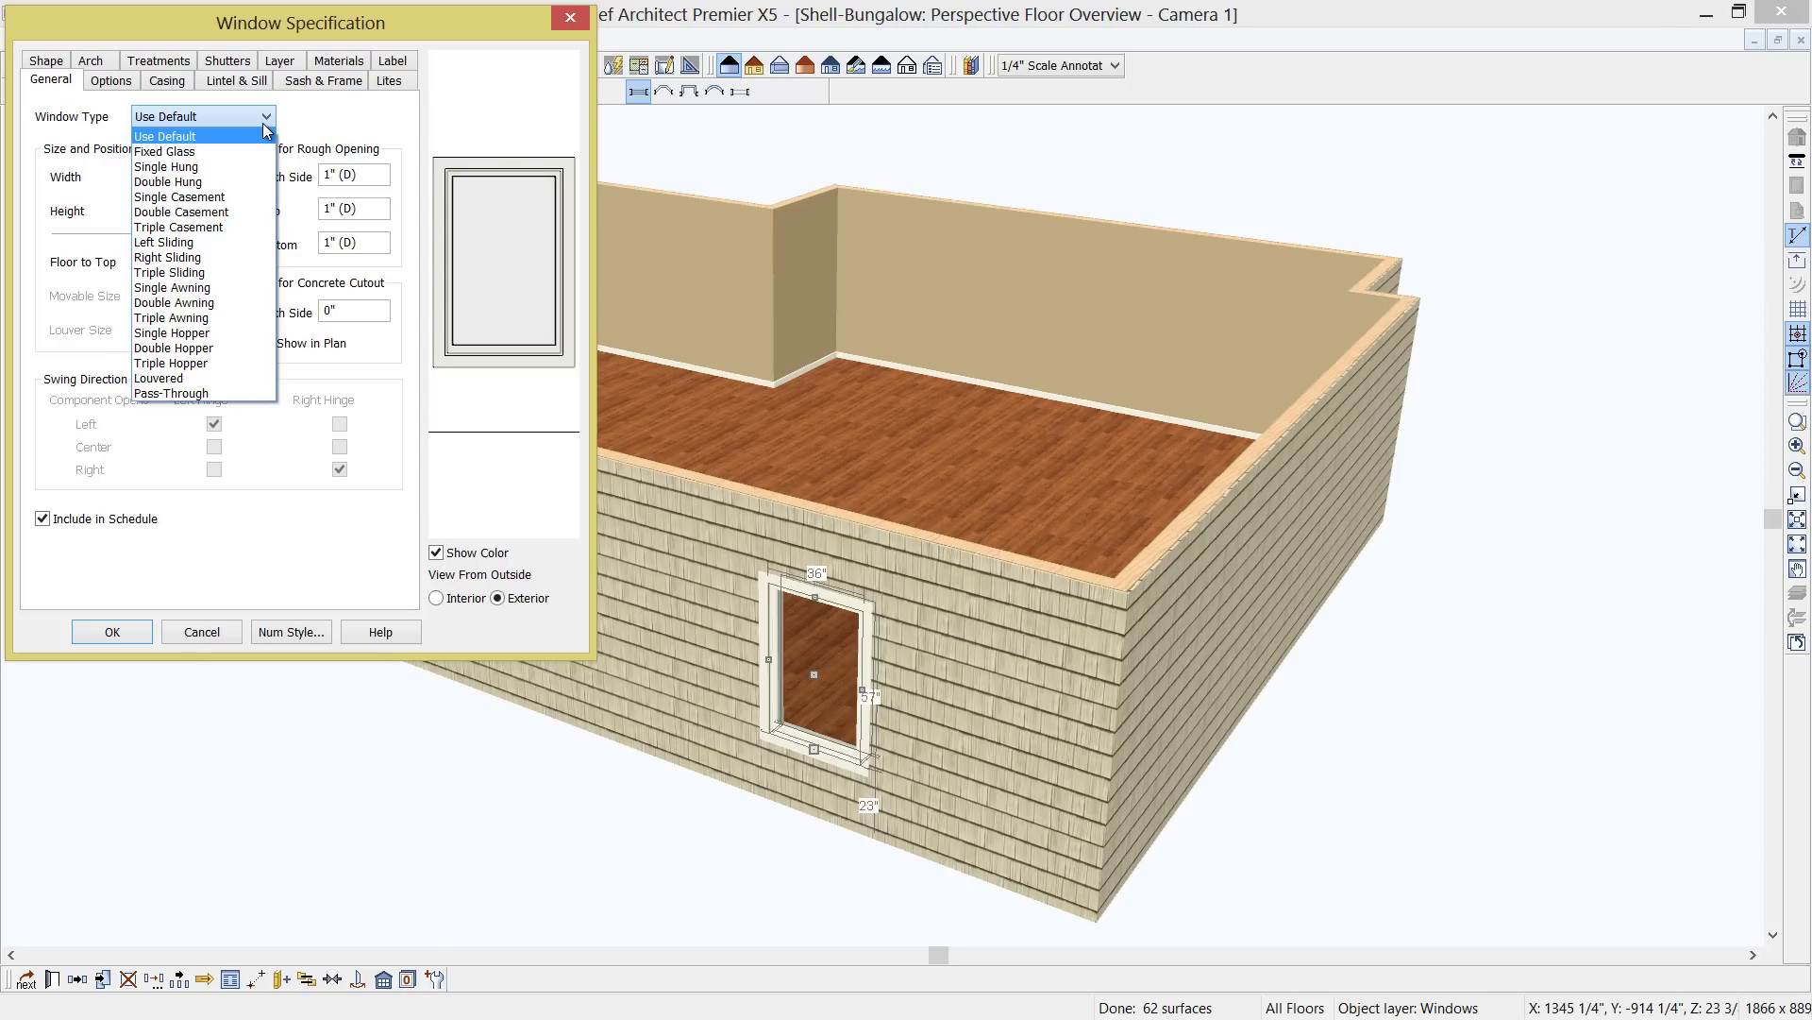
{"action": "left_click", "coordinate": [296, 124]}
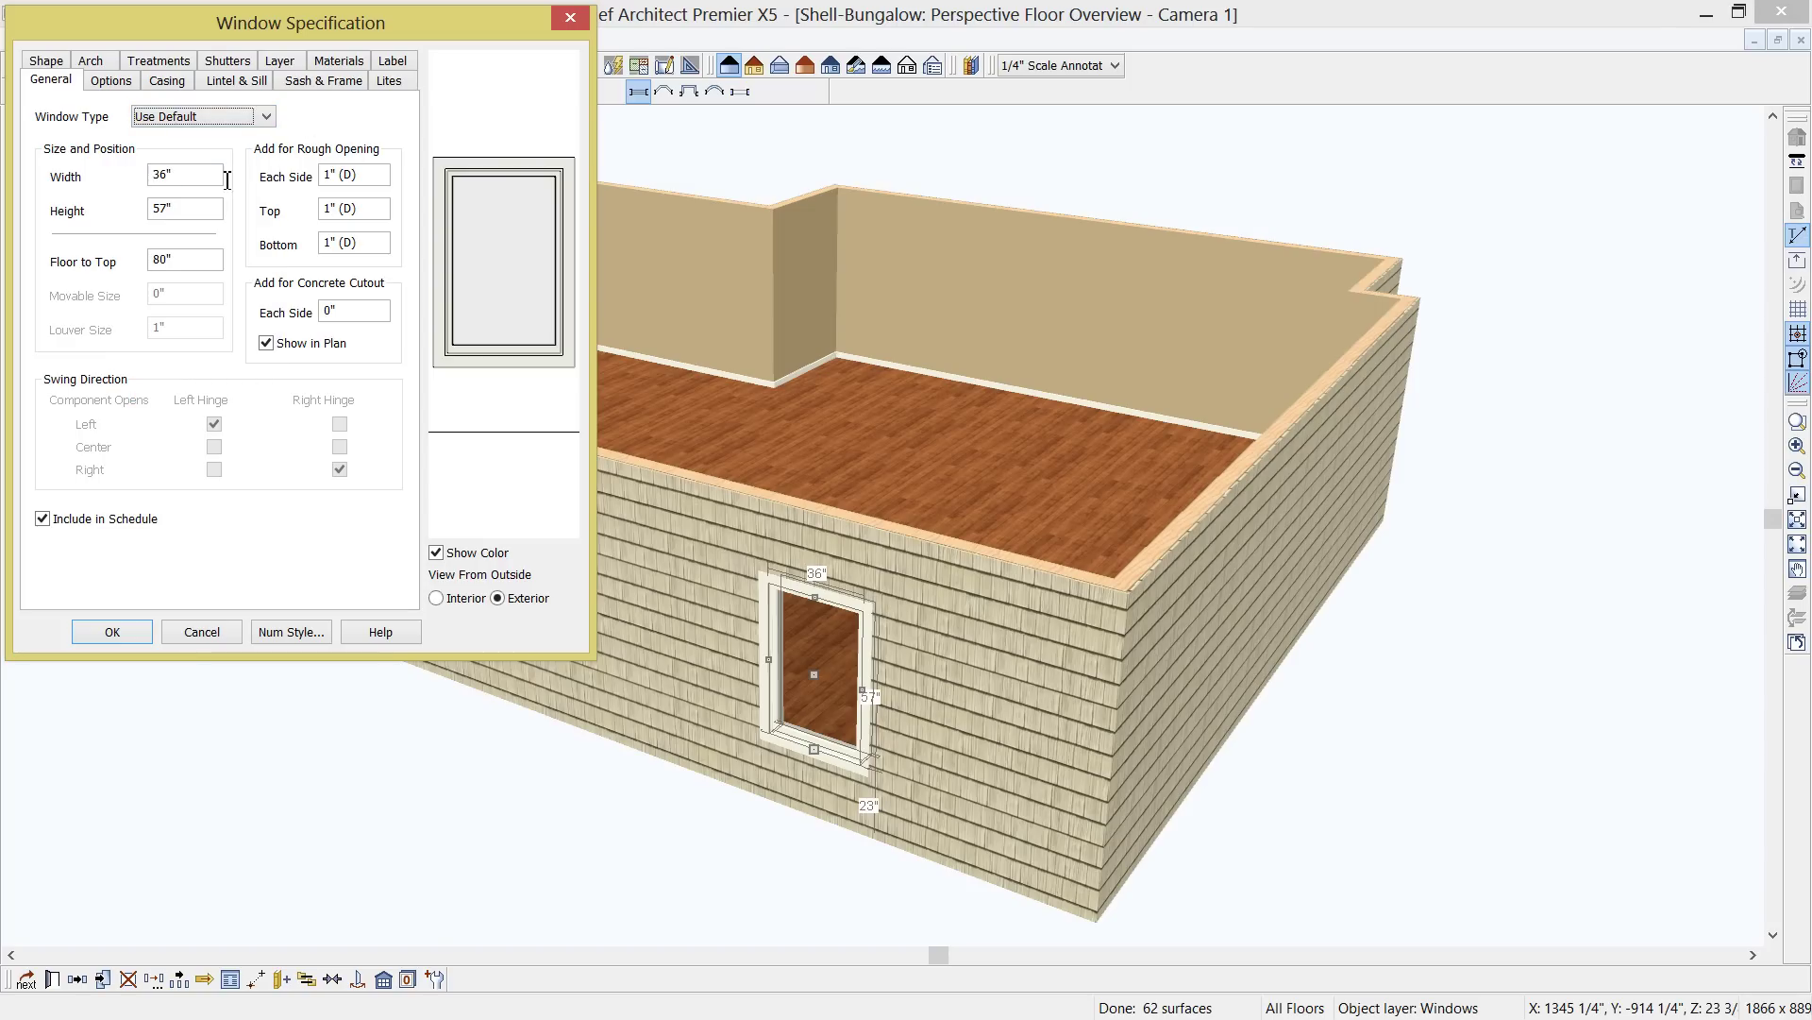
{"action": "left_click", "coordinate": [264, 117]}
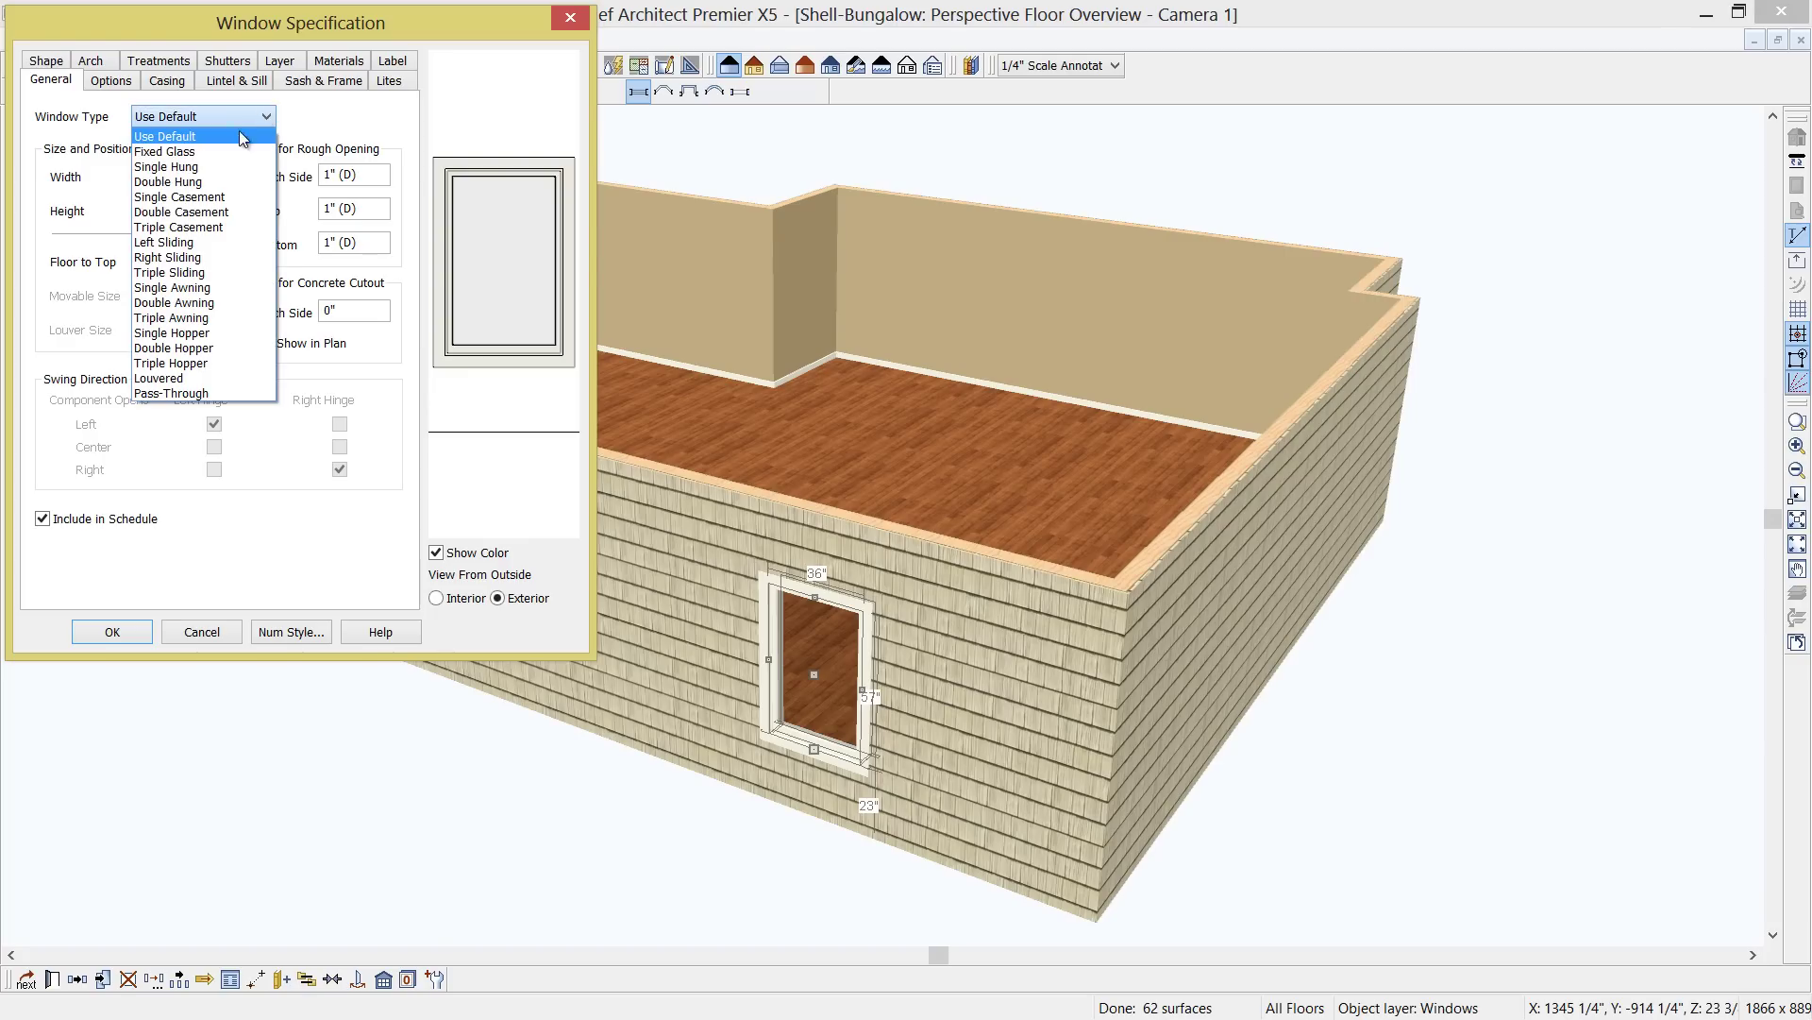
{"action": "left_click", "coordinate": [208, 167]}
Set the single-hung window's height to 60" and its floor-to-top distance to 96"
{"action": "key", "text": "Tab"}
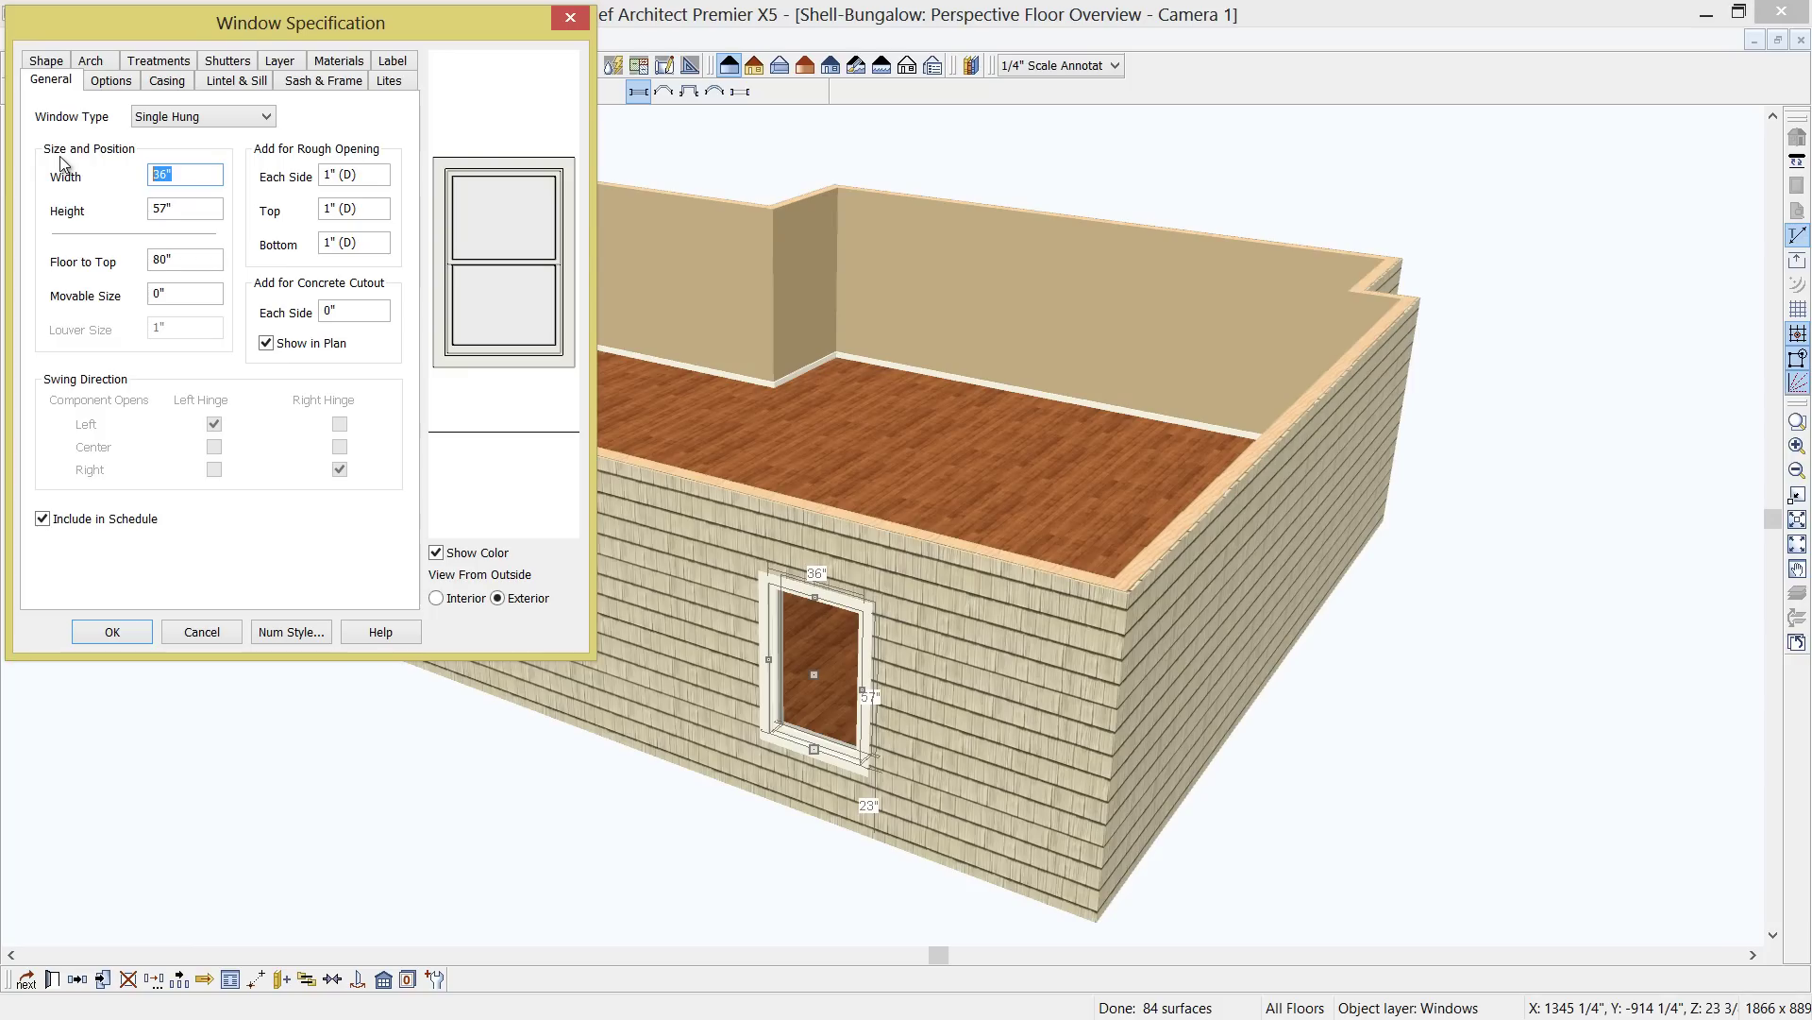
{"action": "key", "text": "Tab"}
{"action": "type", "text": "60"}
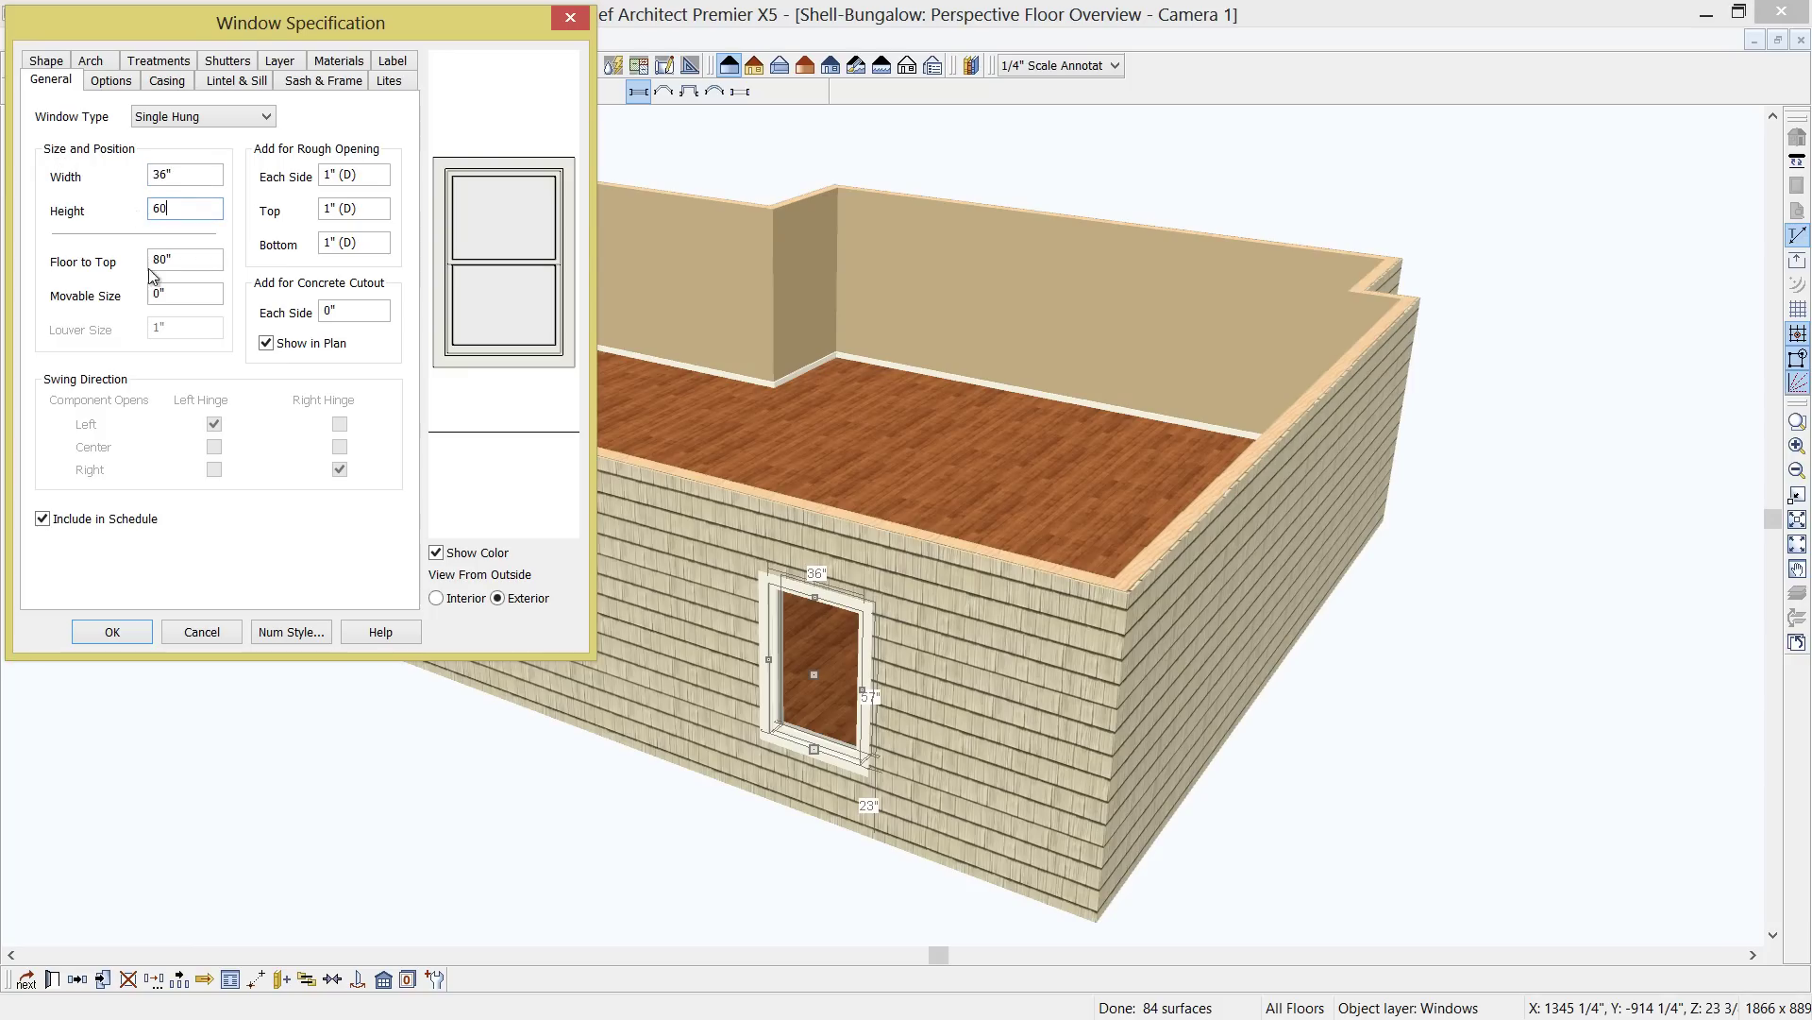
{"action": "key", "text": "Tab"}
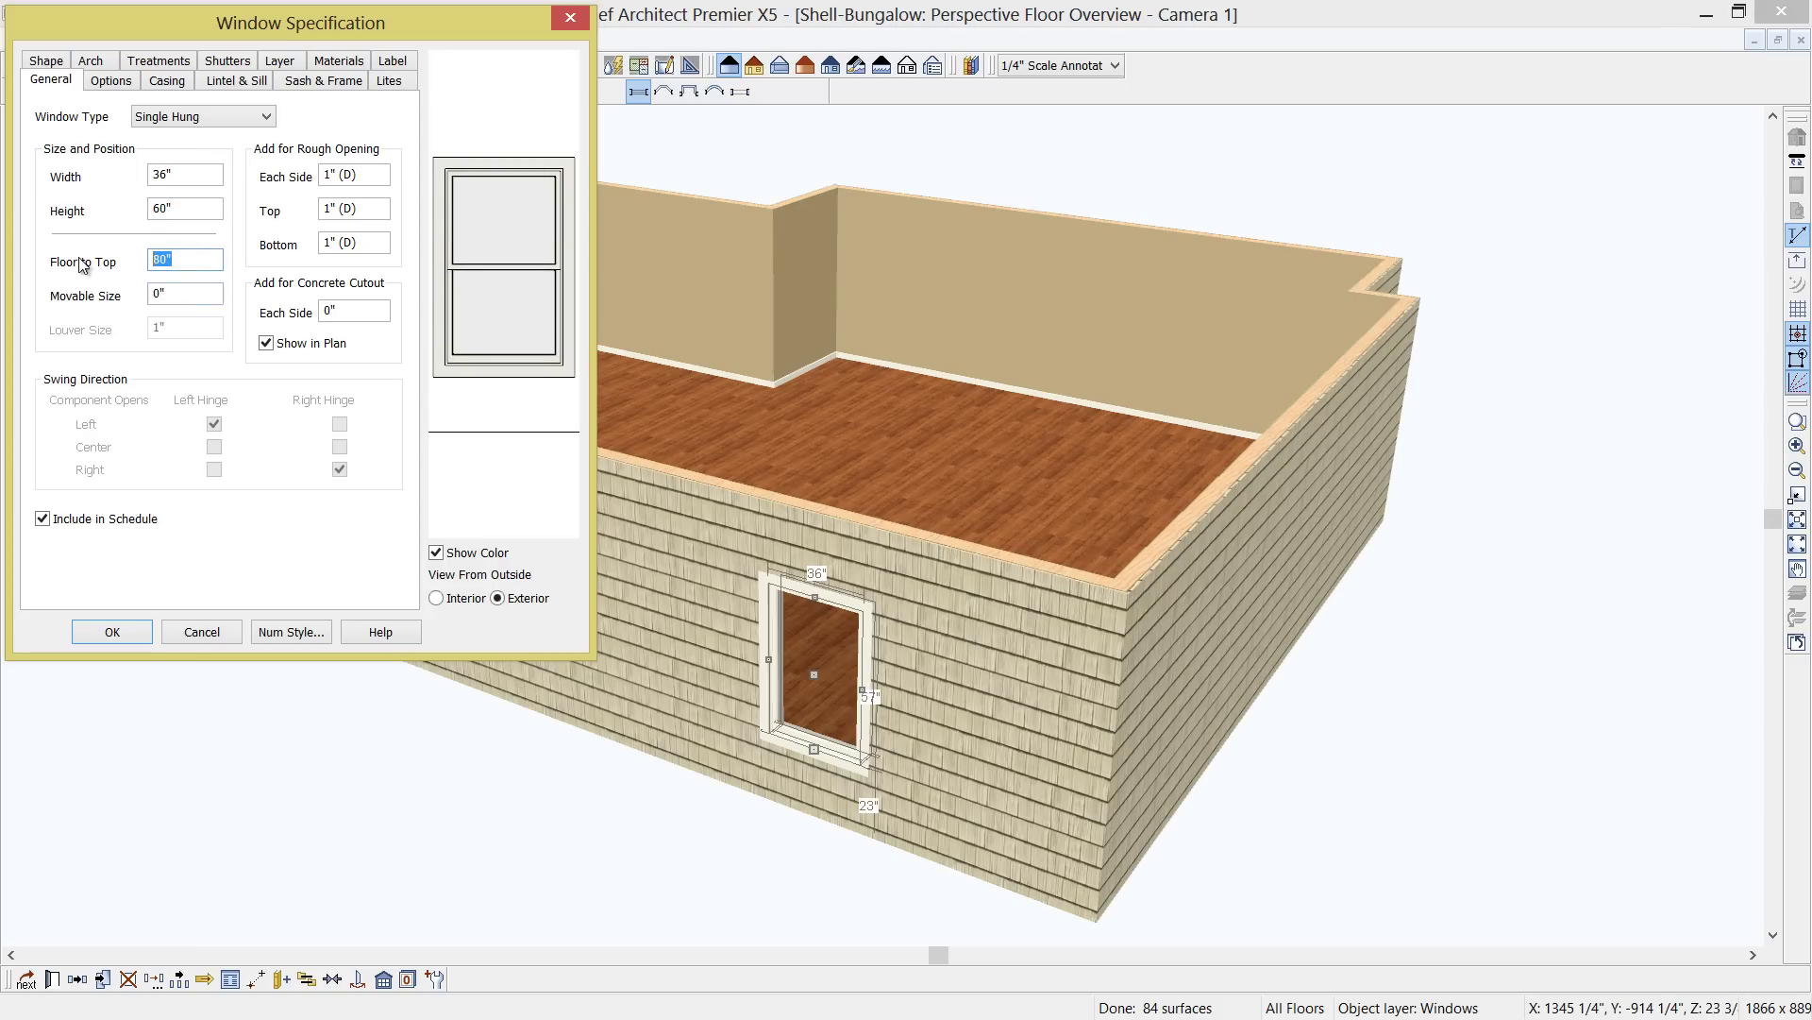
{"action": "type", "text": "96"}
{"action": "key", "text": "Tab"}
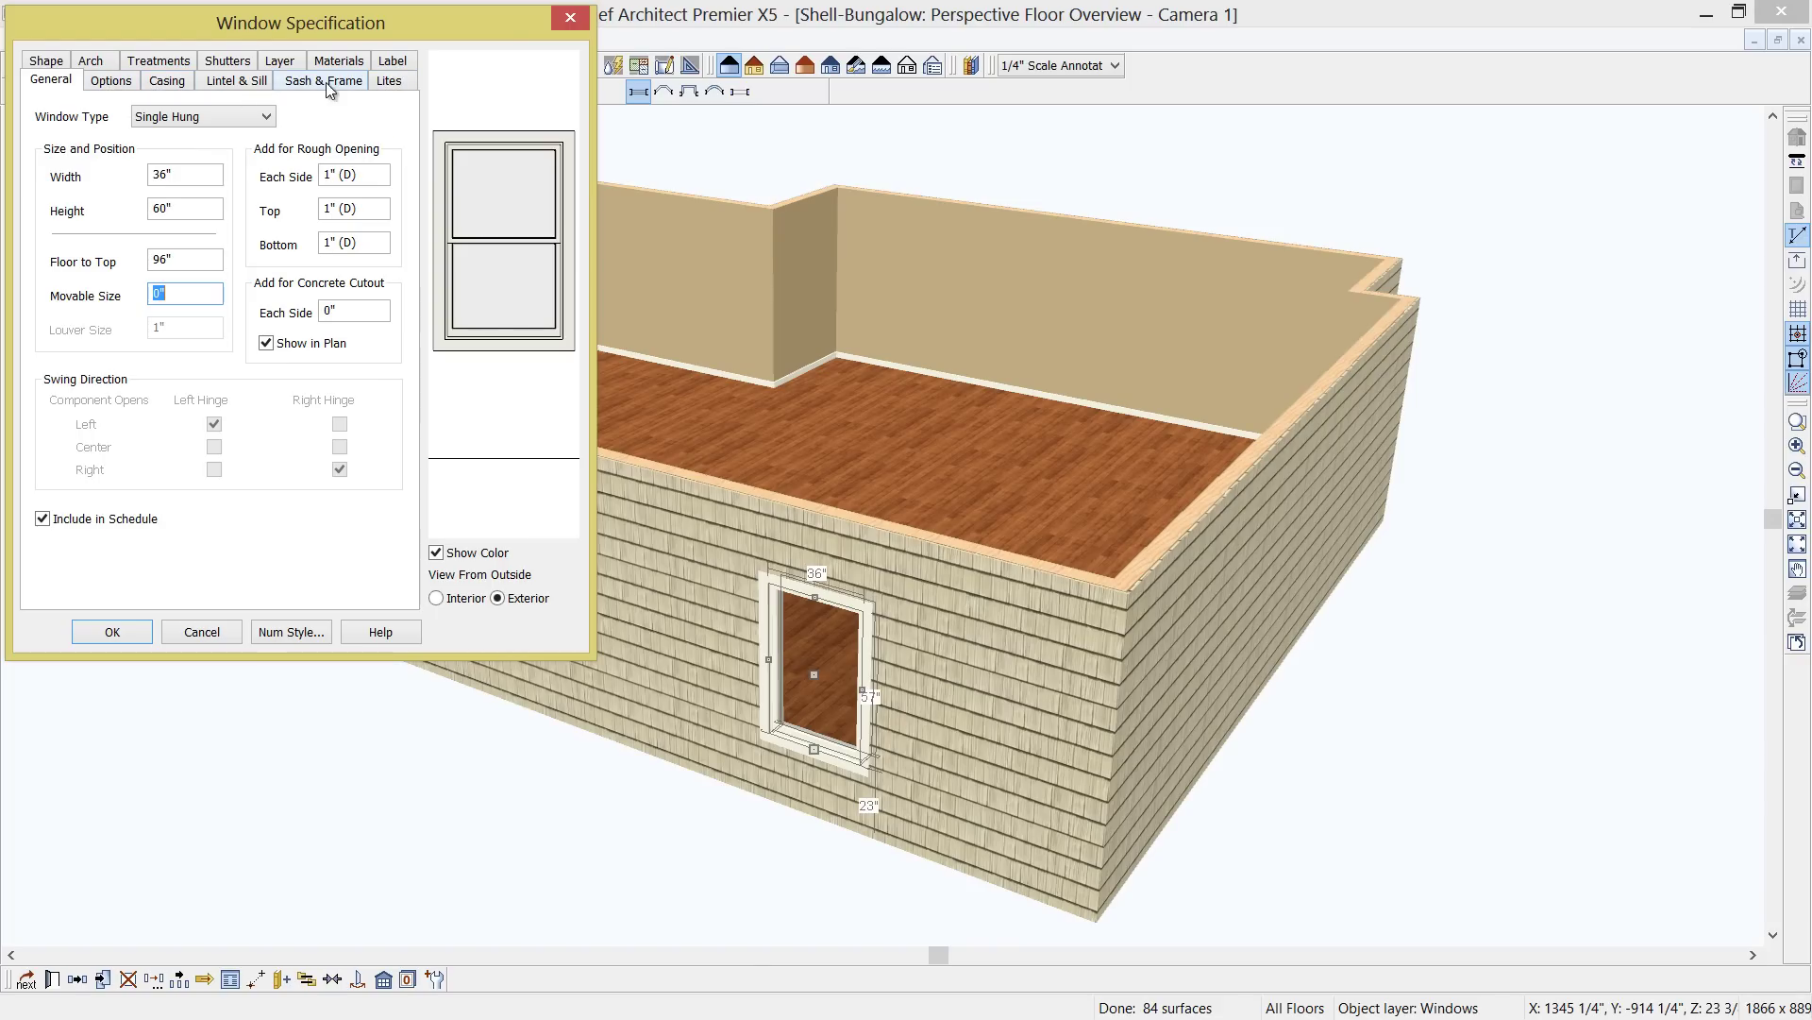
Give the window Prairie lites, 5 across and 4 vertical, in the fixed sash only, and apply the specification
{"action": "left_click", "coordinate": [391, 81]}
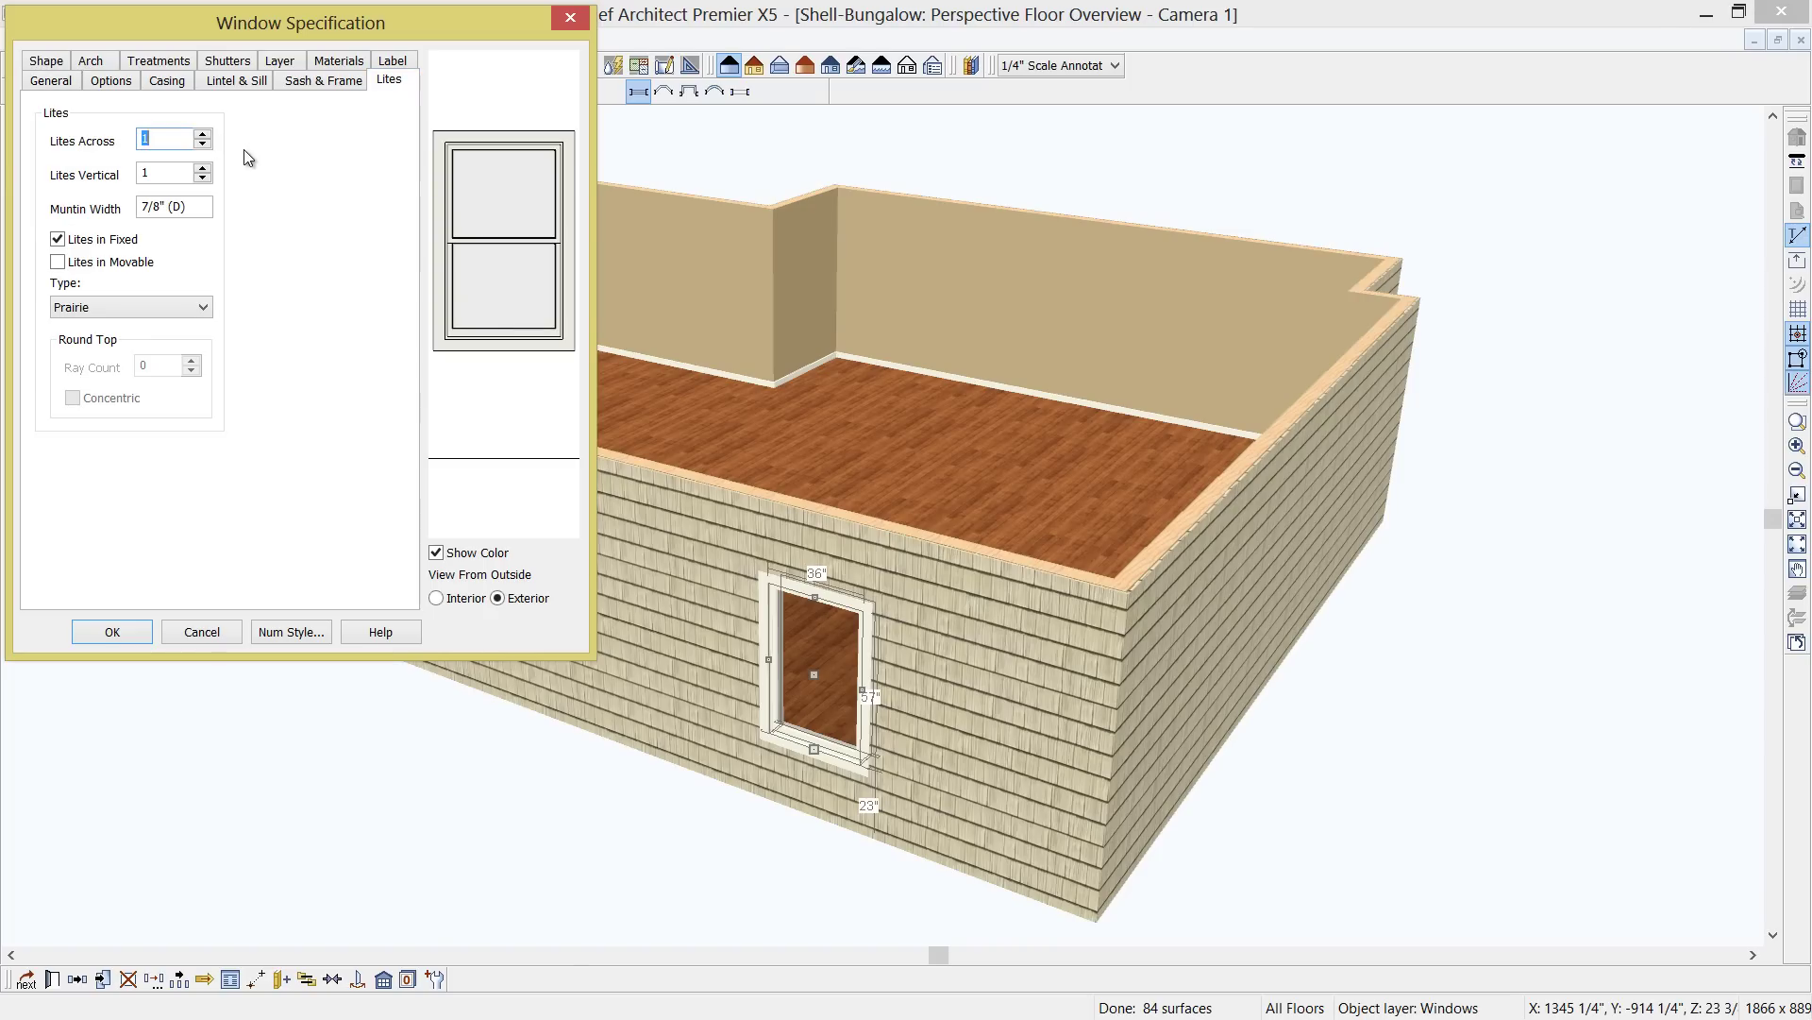
{"action": "type", "text": "5"}
{"action": "left_click", "coordinate": [165, 174]}
{"action": "double_click", "coordinate": [165, 174]}
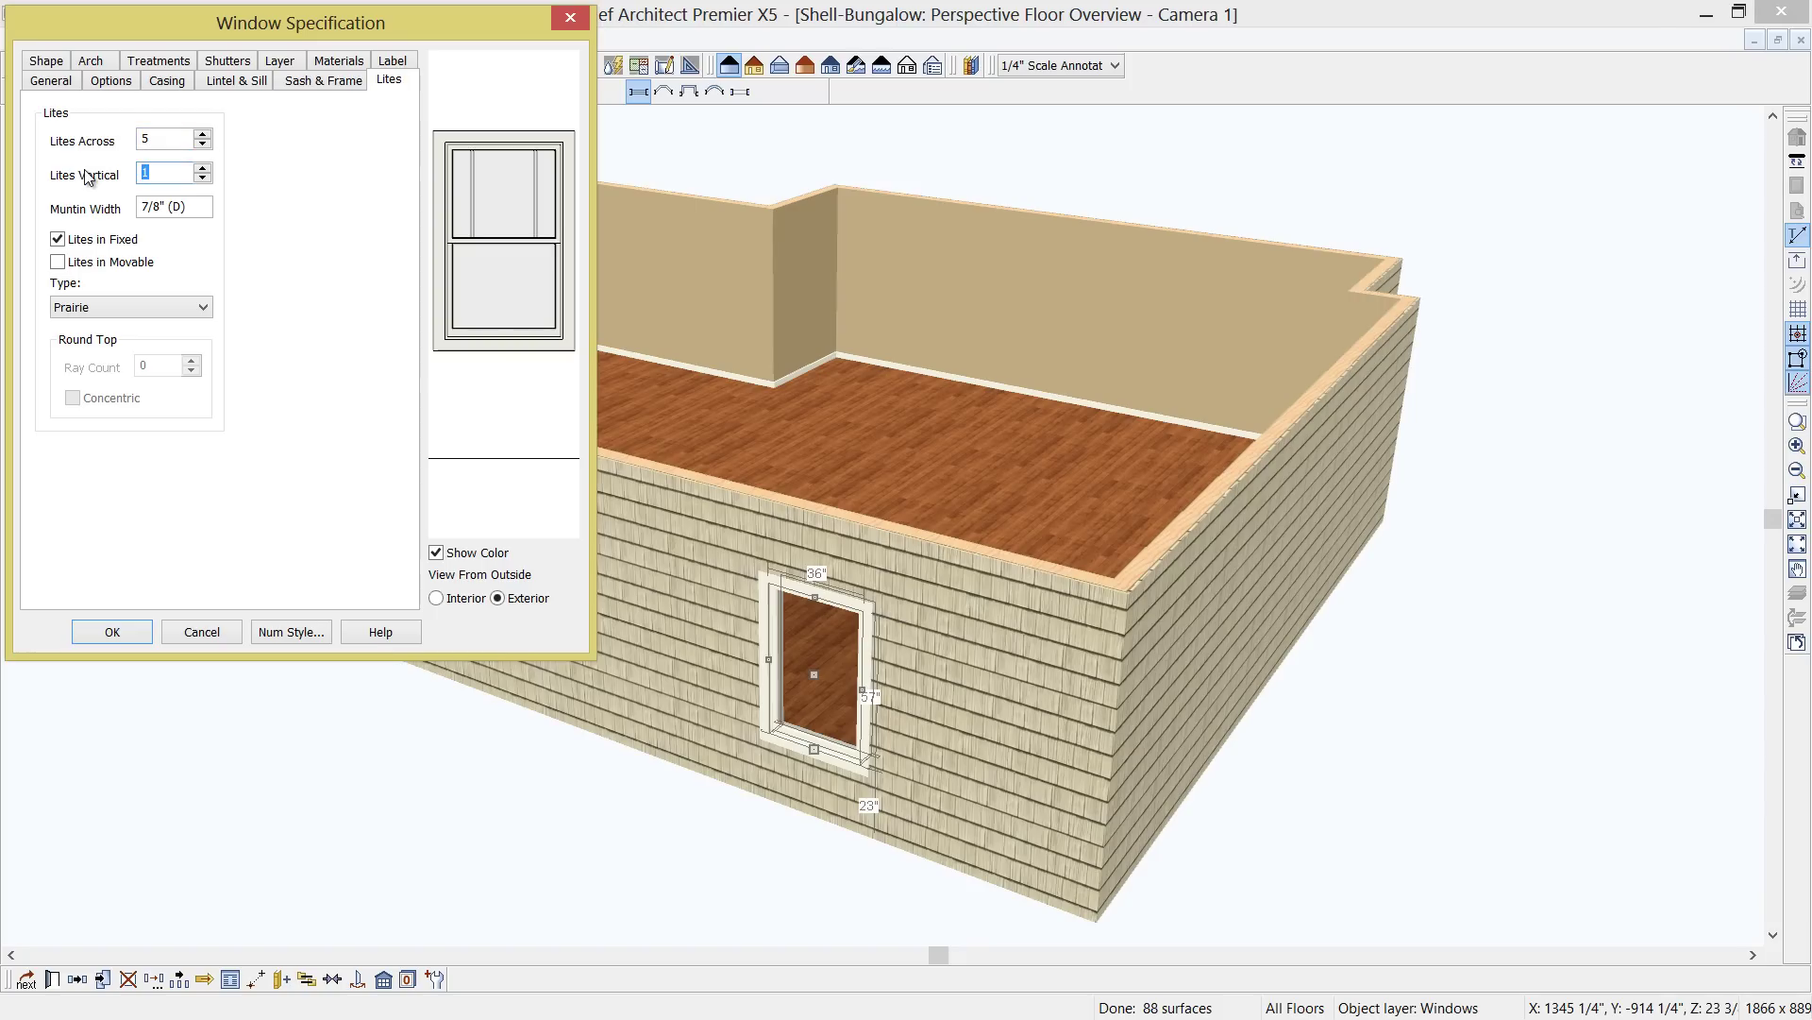
{"action": "left_click", "coordinate": [202, 309]}
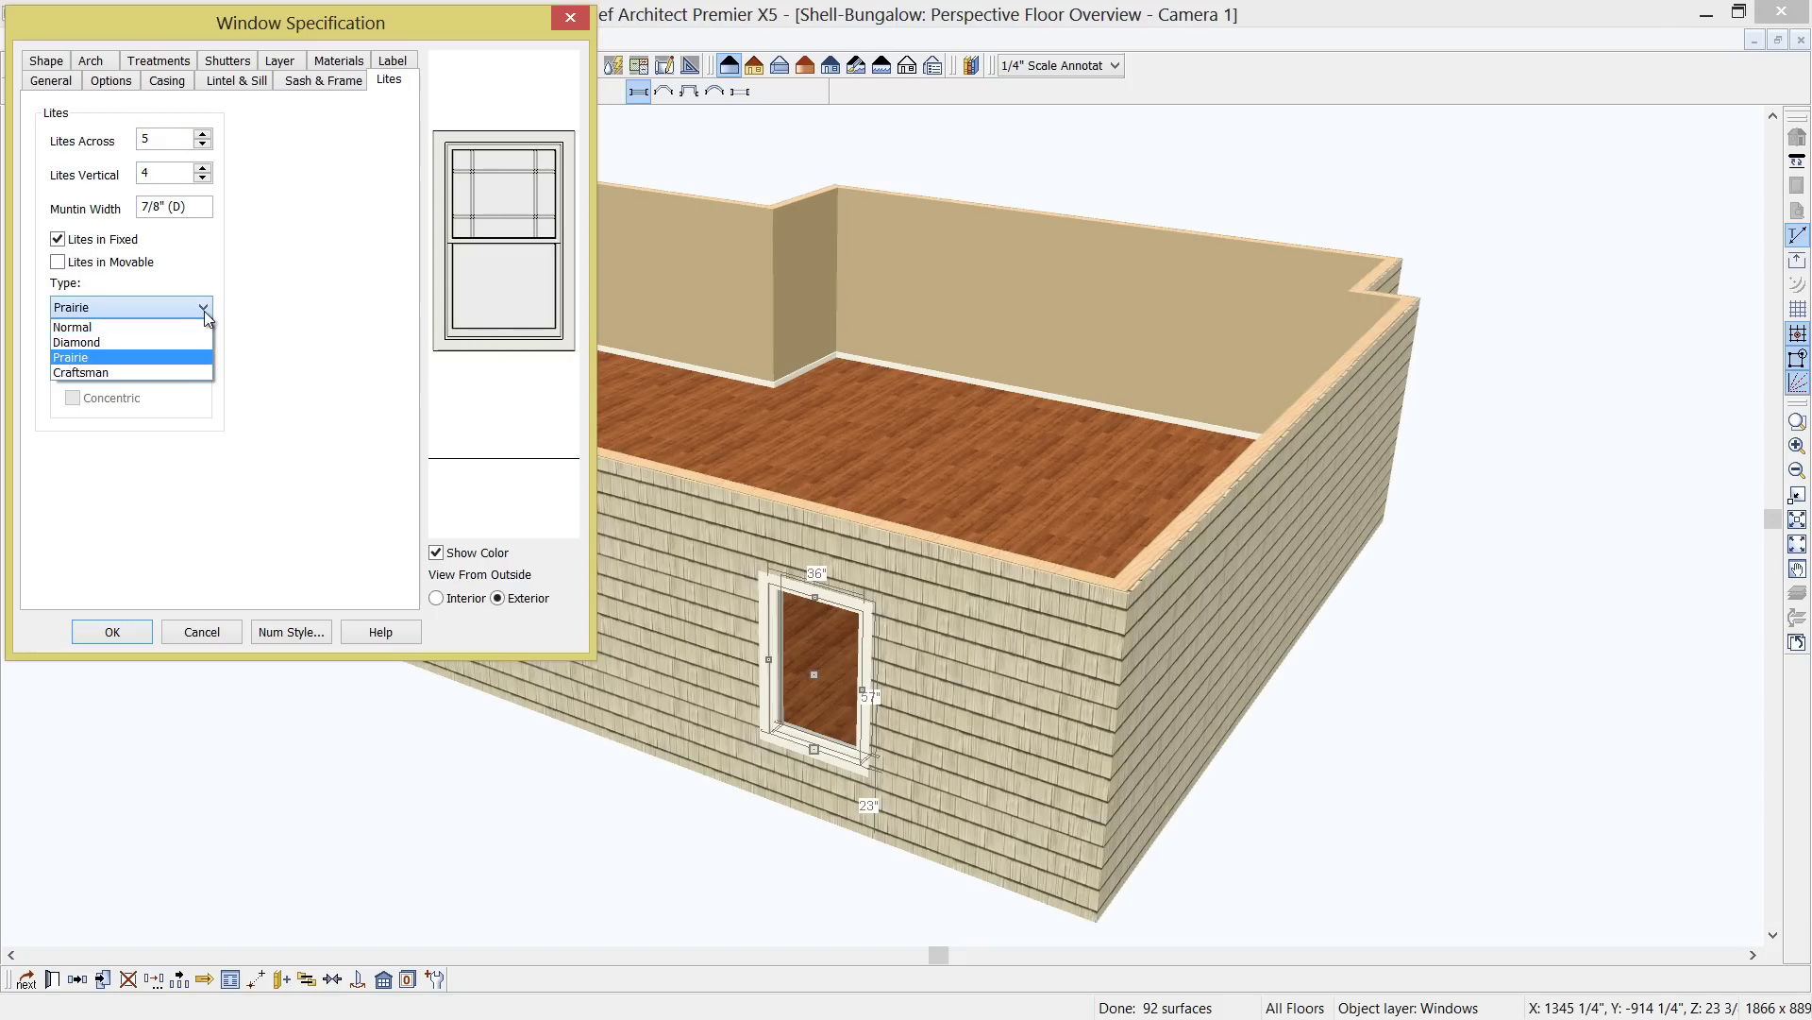
{"action": "left_click", "coordinate": [109, 358]}
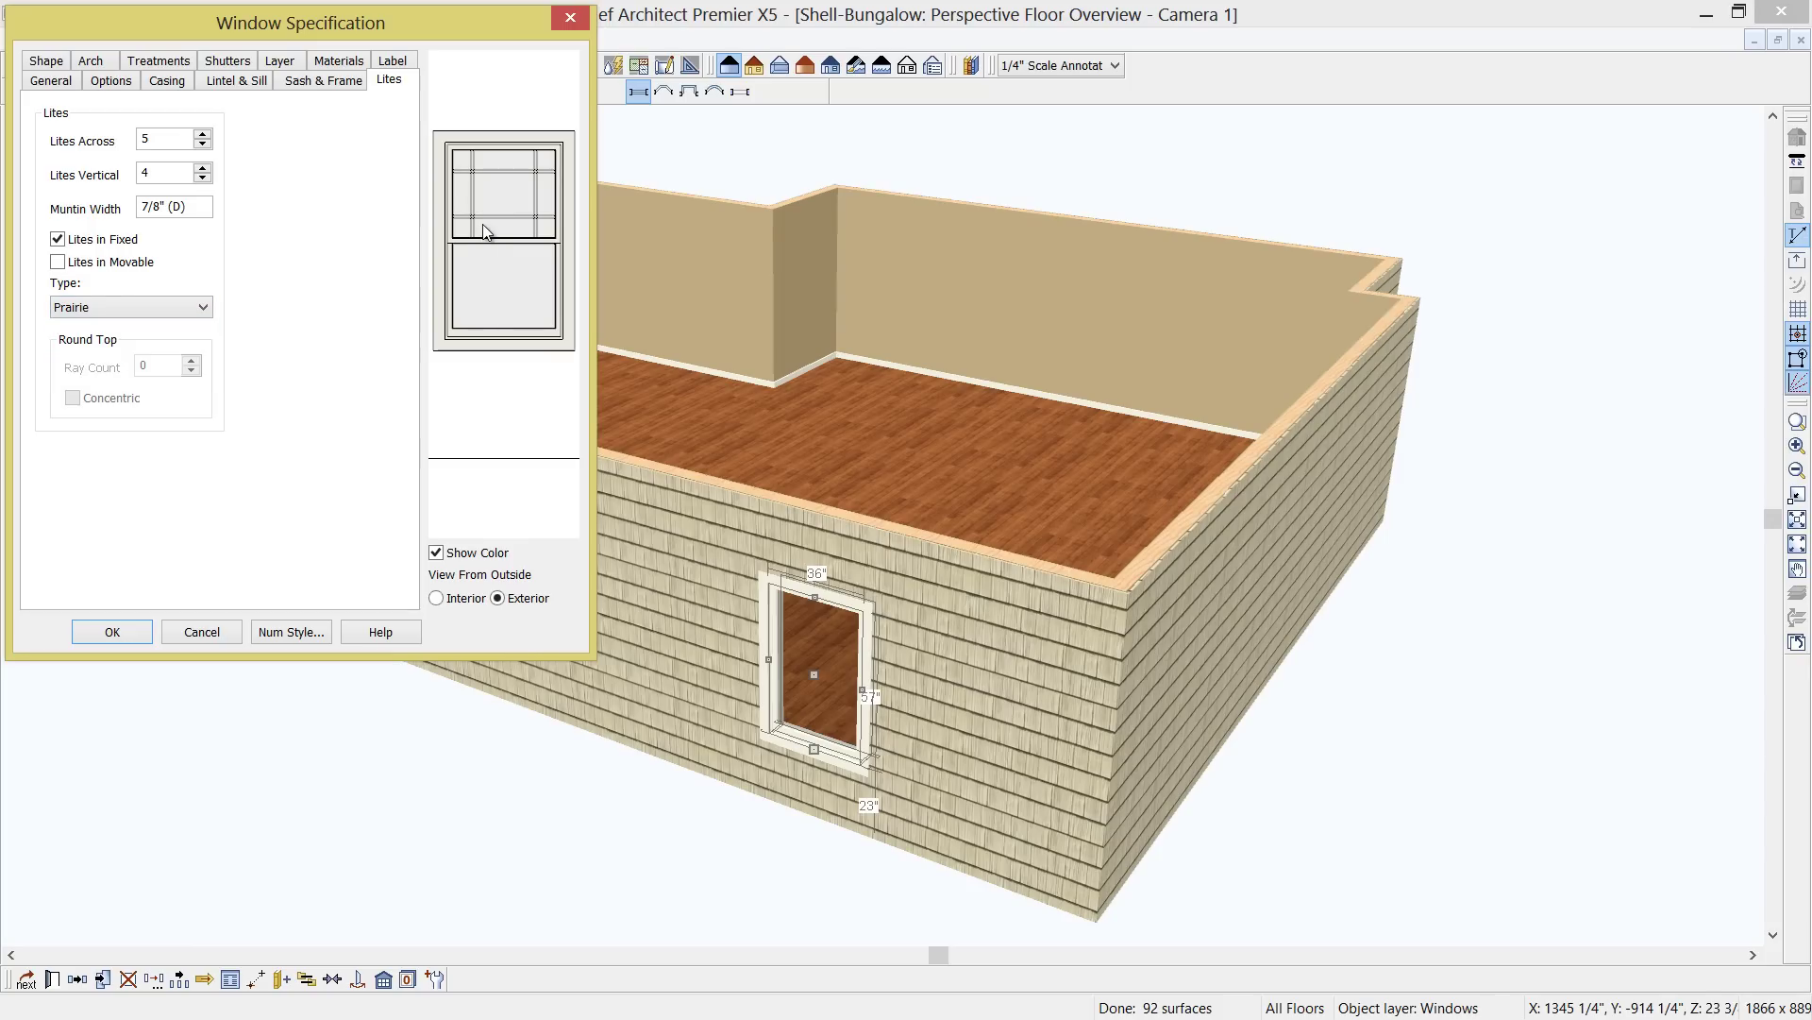
{"action": "left_click", "coordinate": [57, 262]}
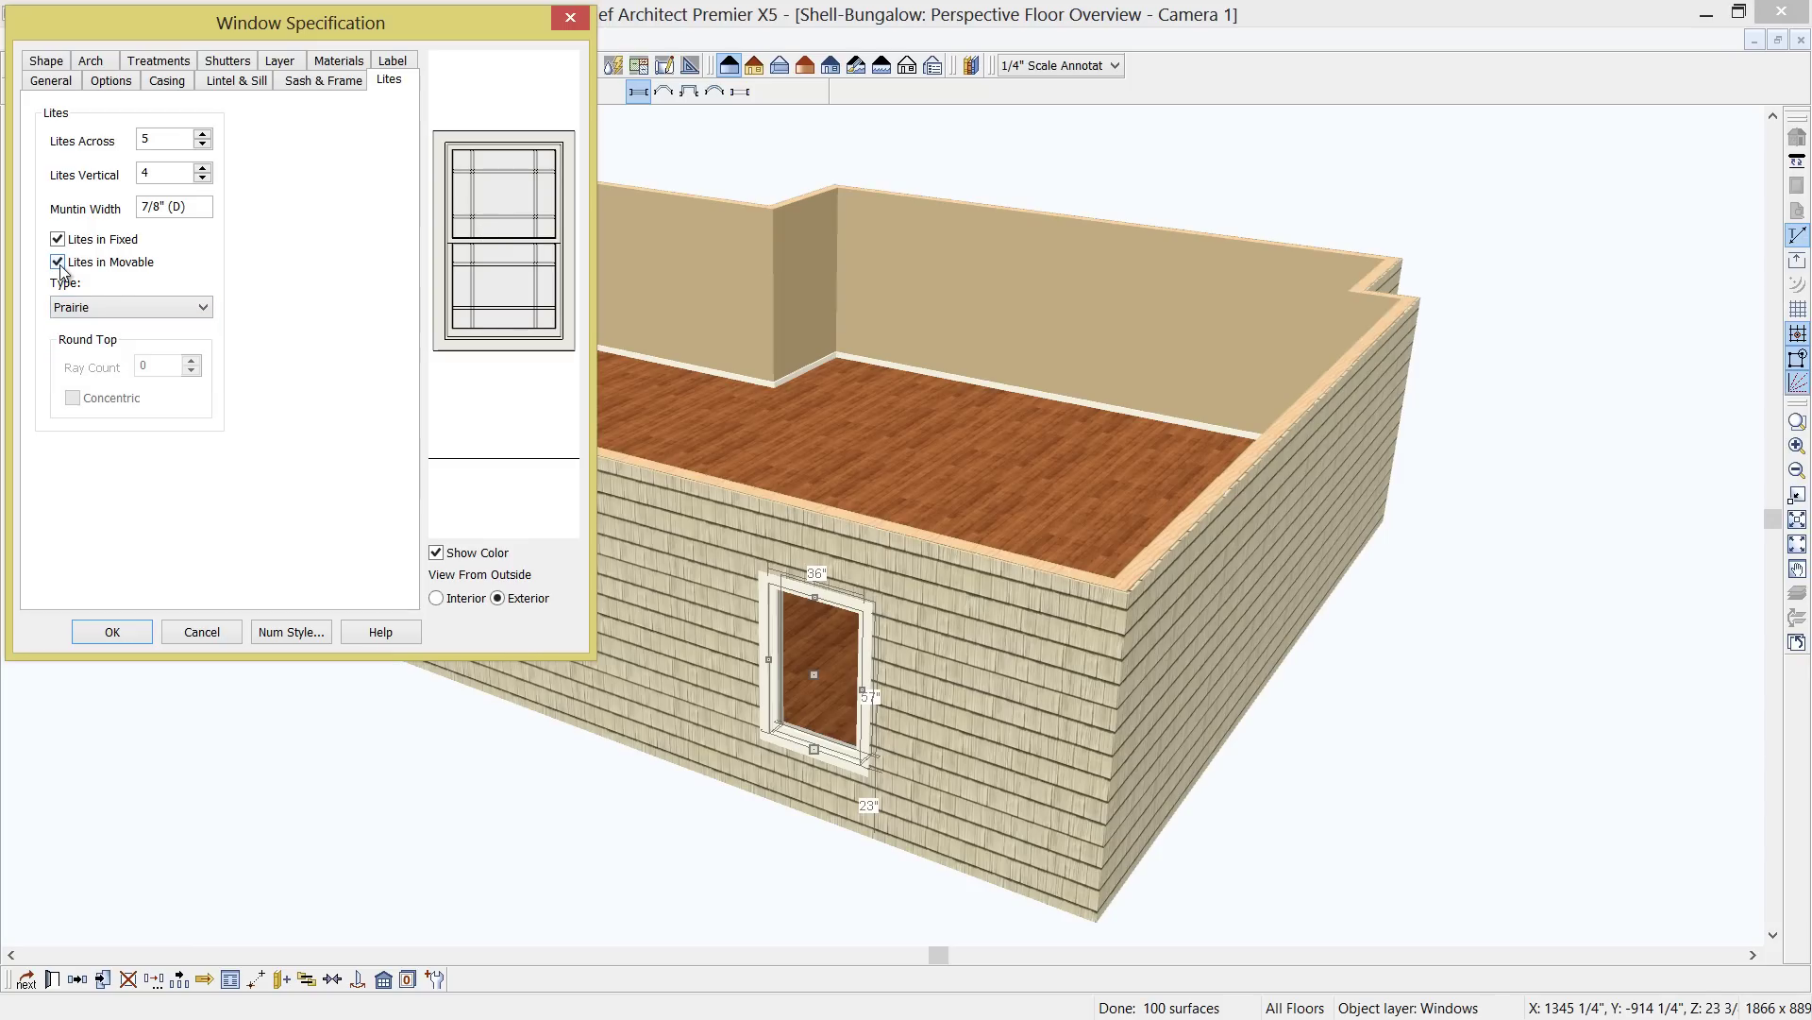
{"action": "left_click", "coordinate": [58, 261]}
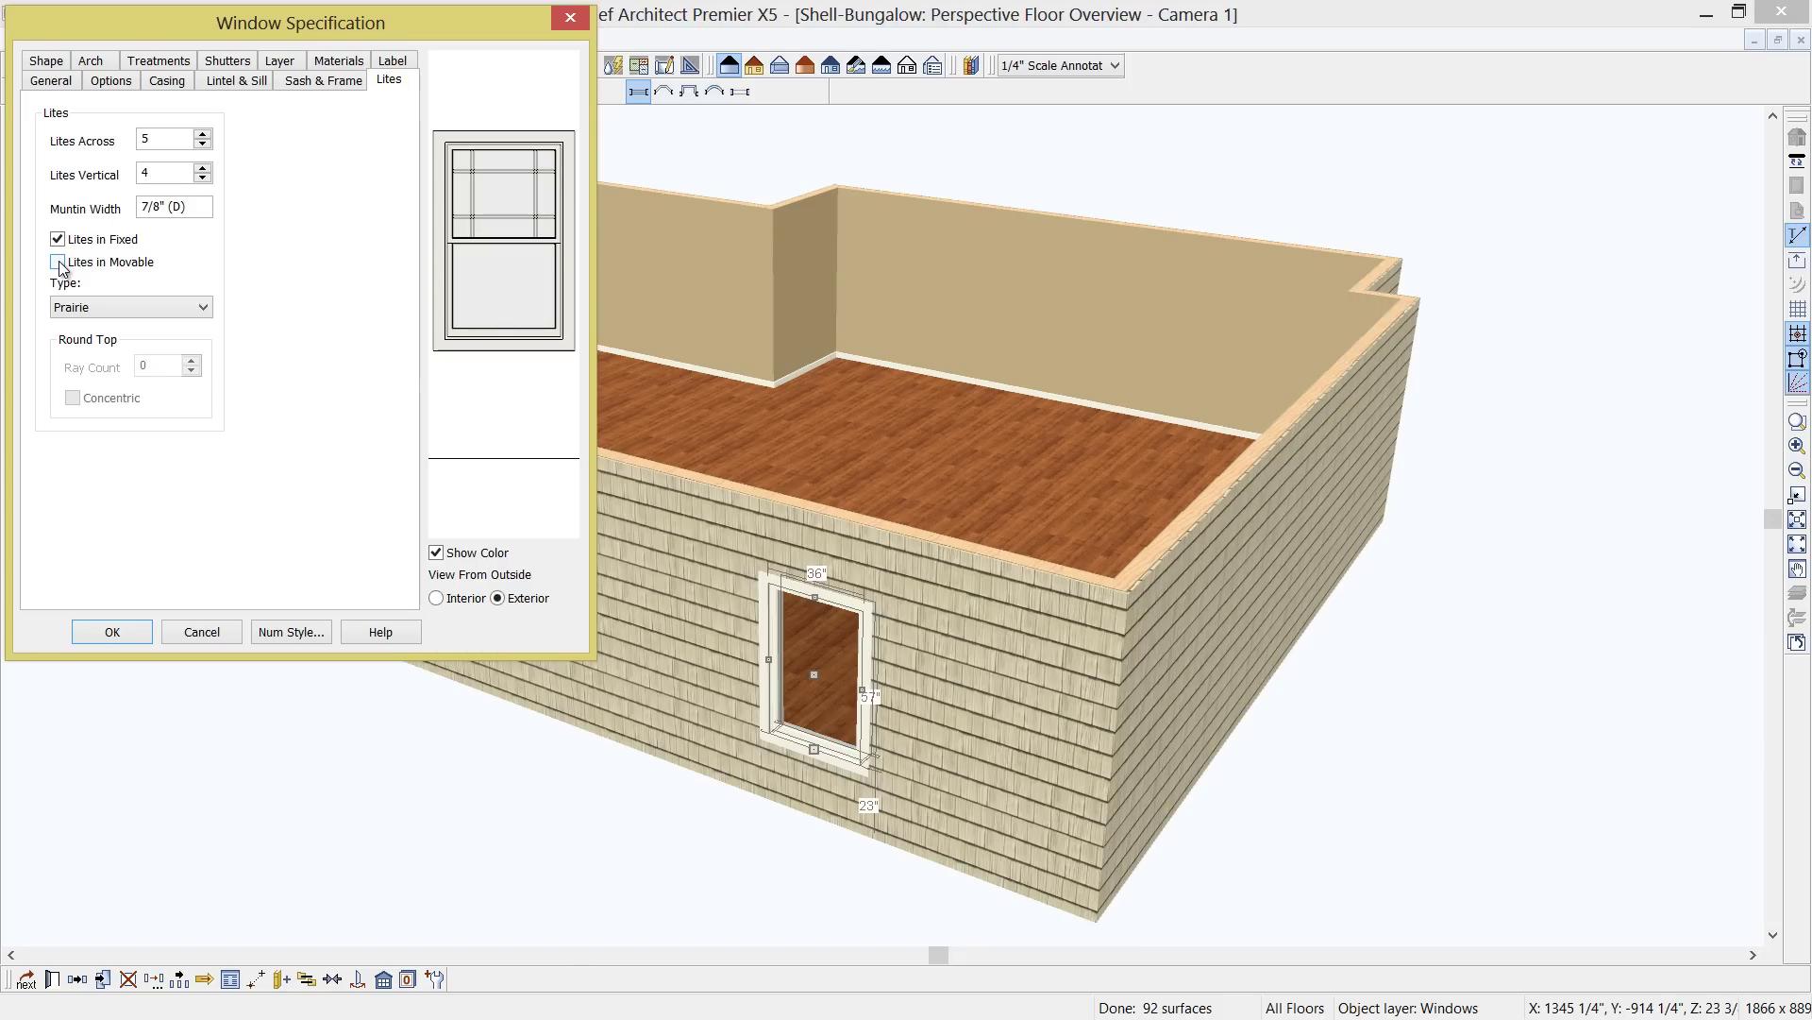
{"action": "left_click", "coordinate": [113, 631]}
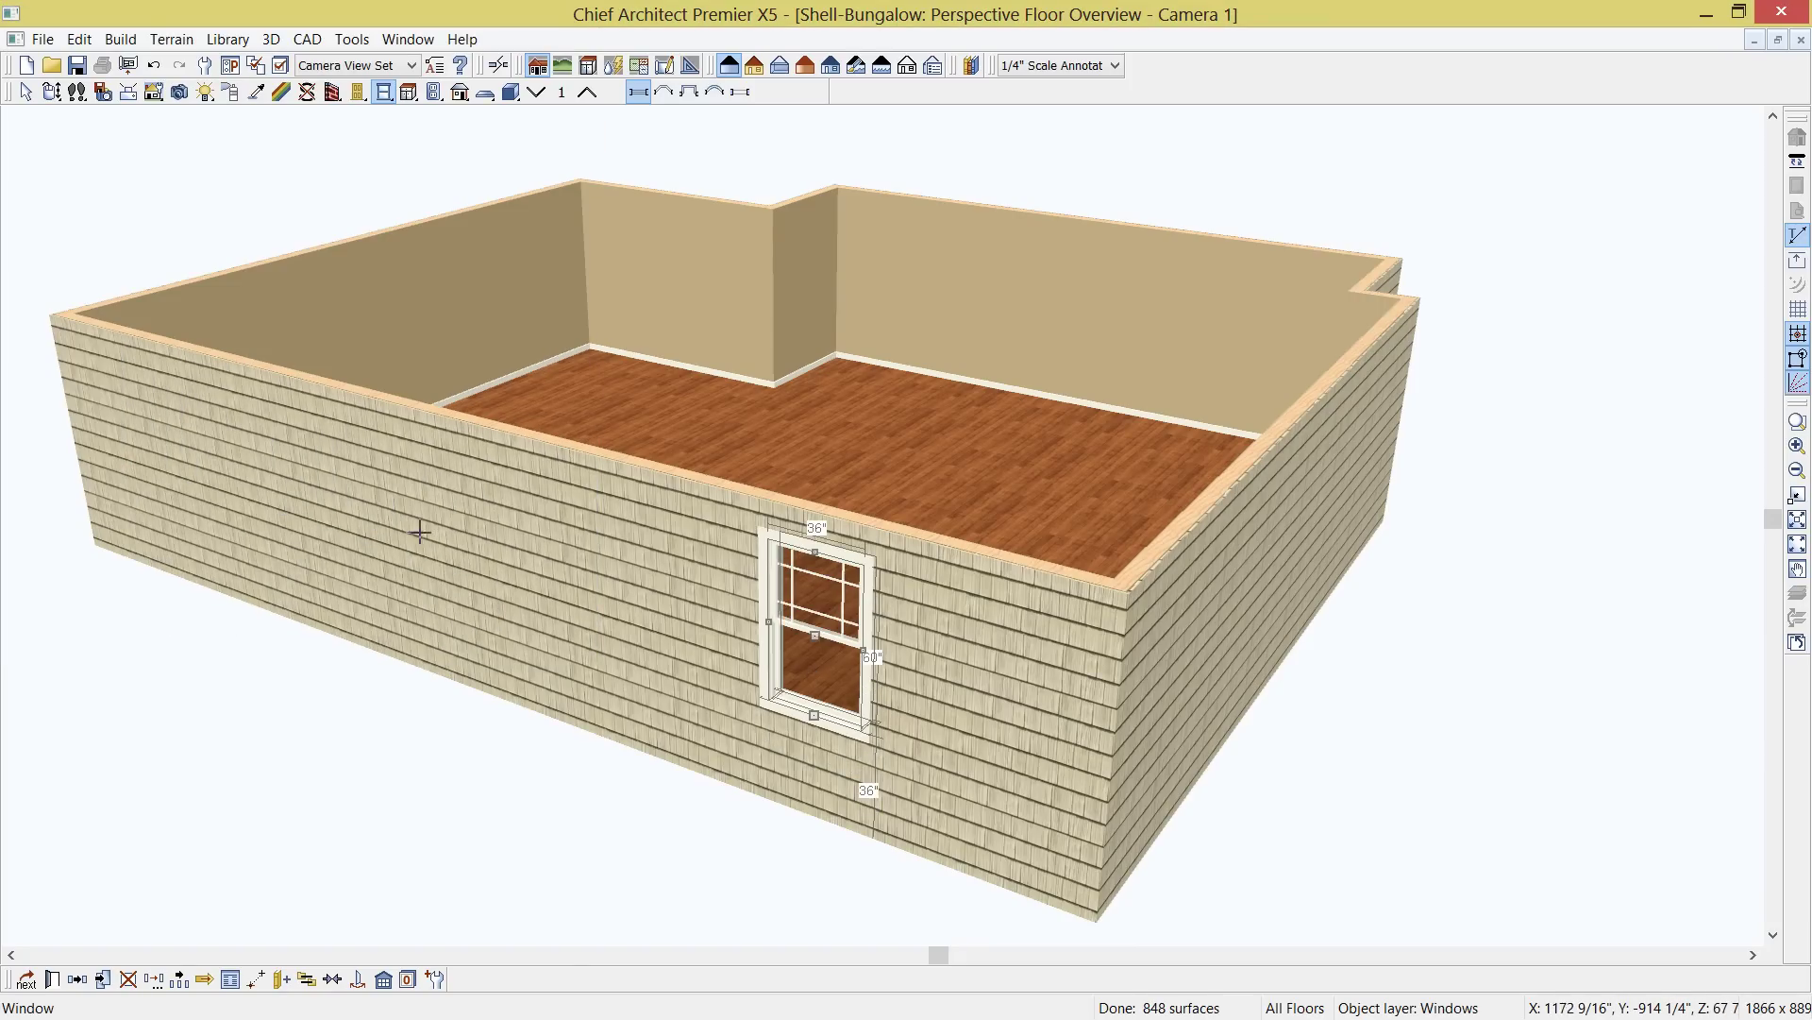
Place a hinged door in the front wall beside the window and widen it into a double door about 77" wide
{"action": "left_click", "coordinate": [359, 92]}
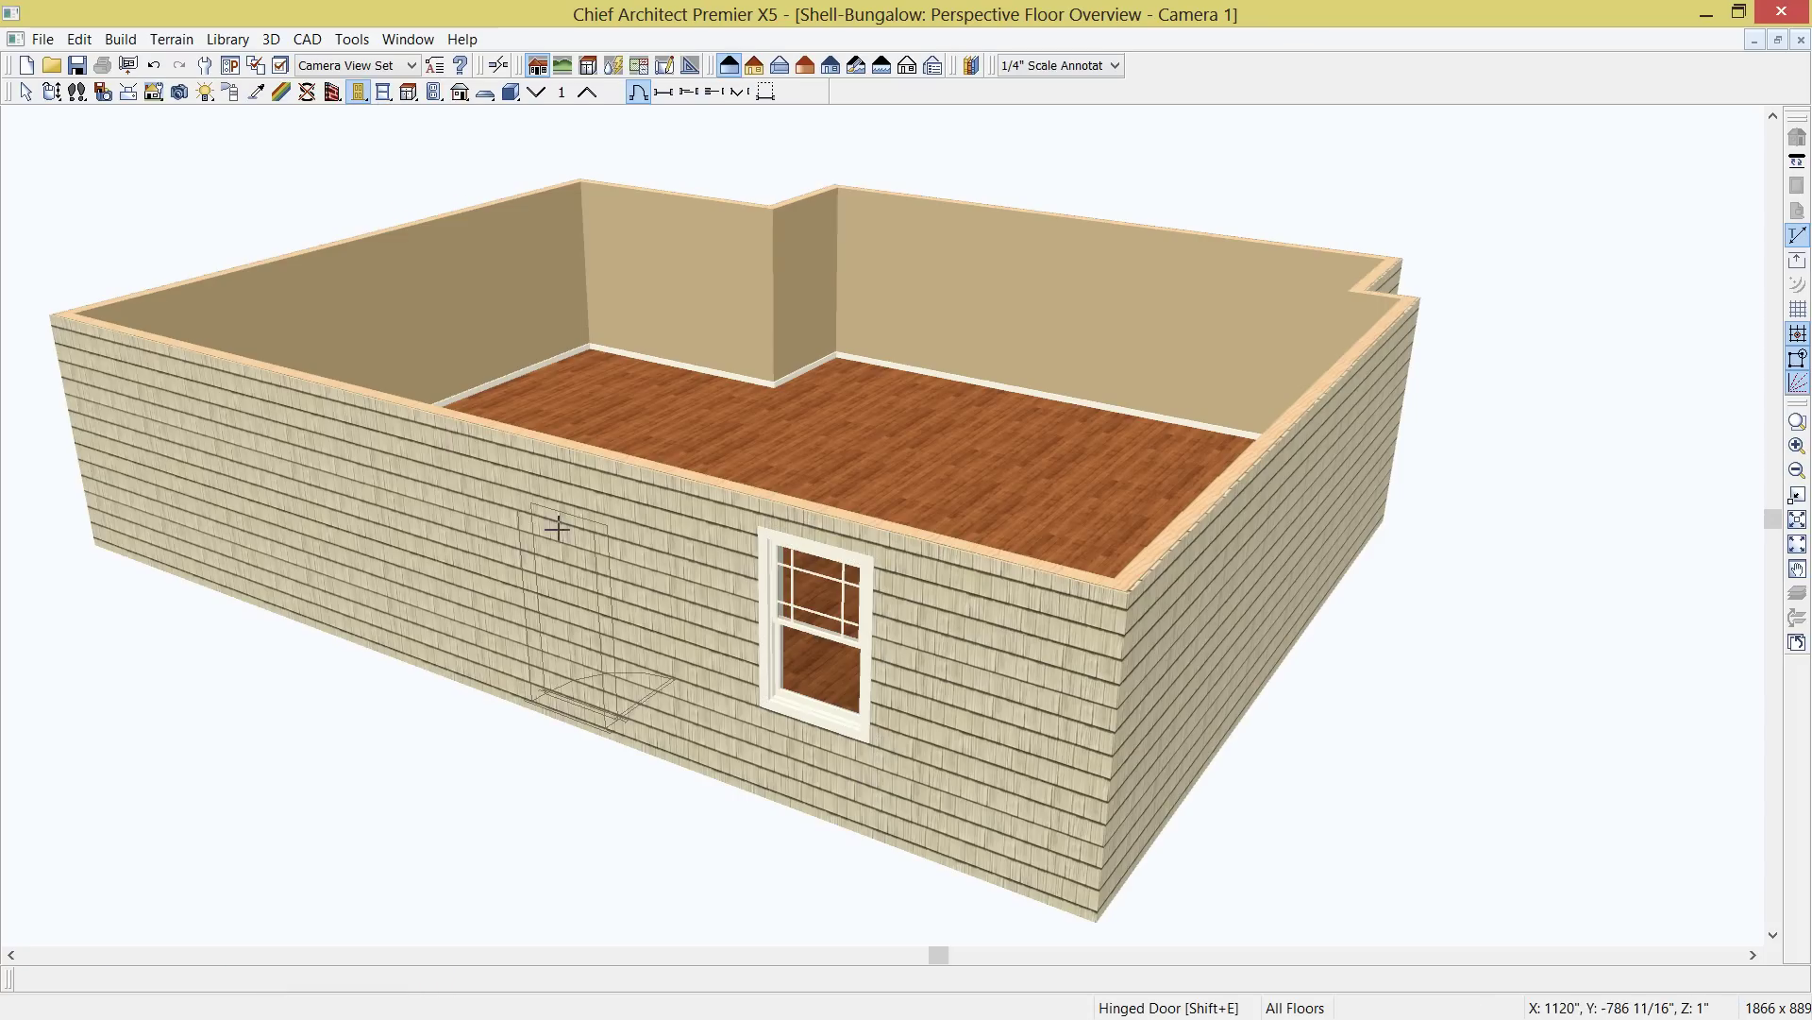
{"action": "left_click", "coordinate": [543, 595]}
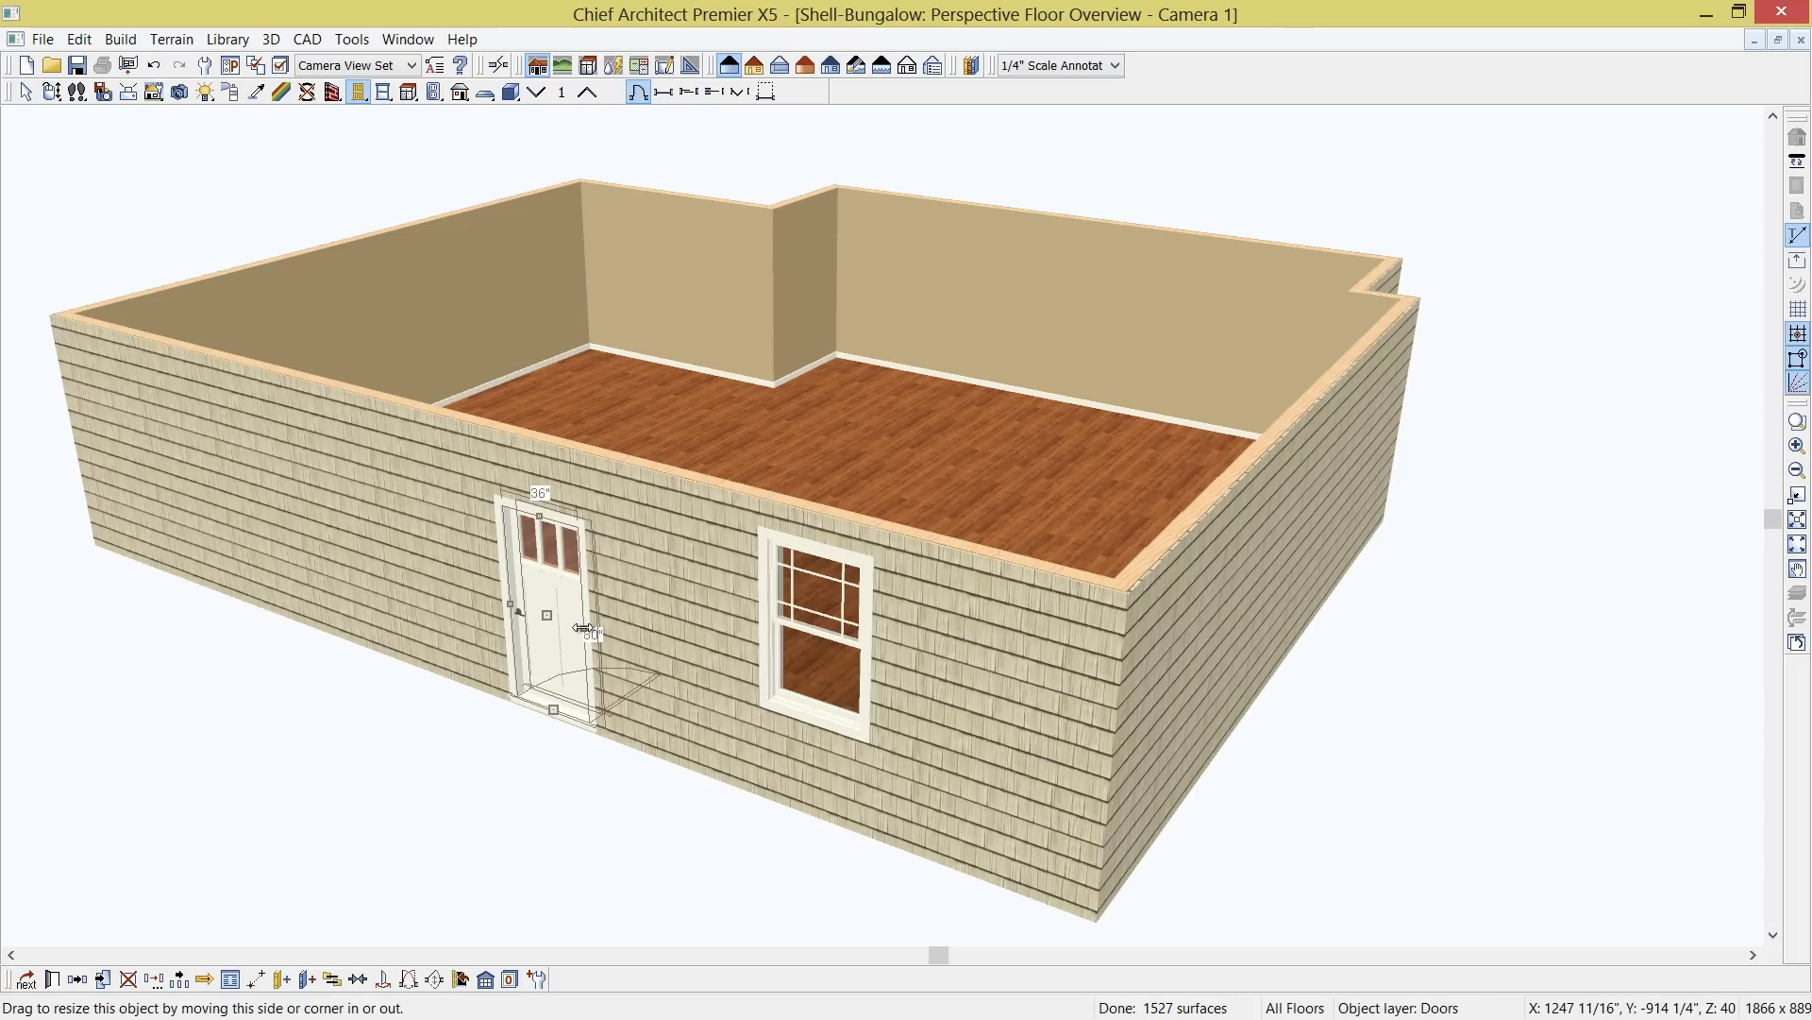
{"action": "left_click_drag", "start_coordinate": [583, 628], "coordinate": [675, 656]}
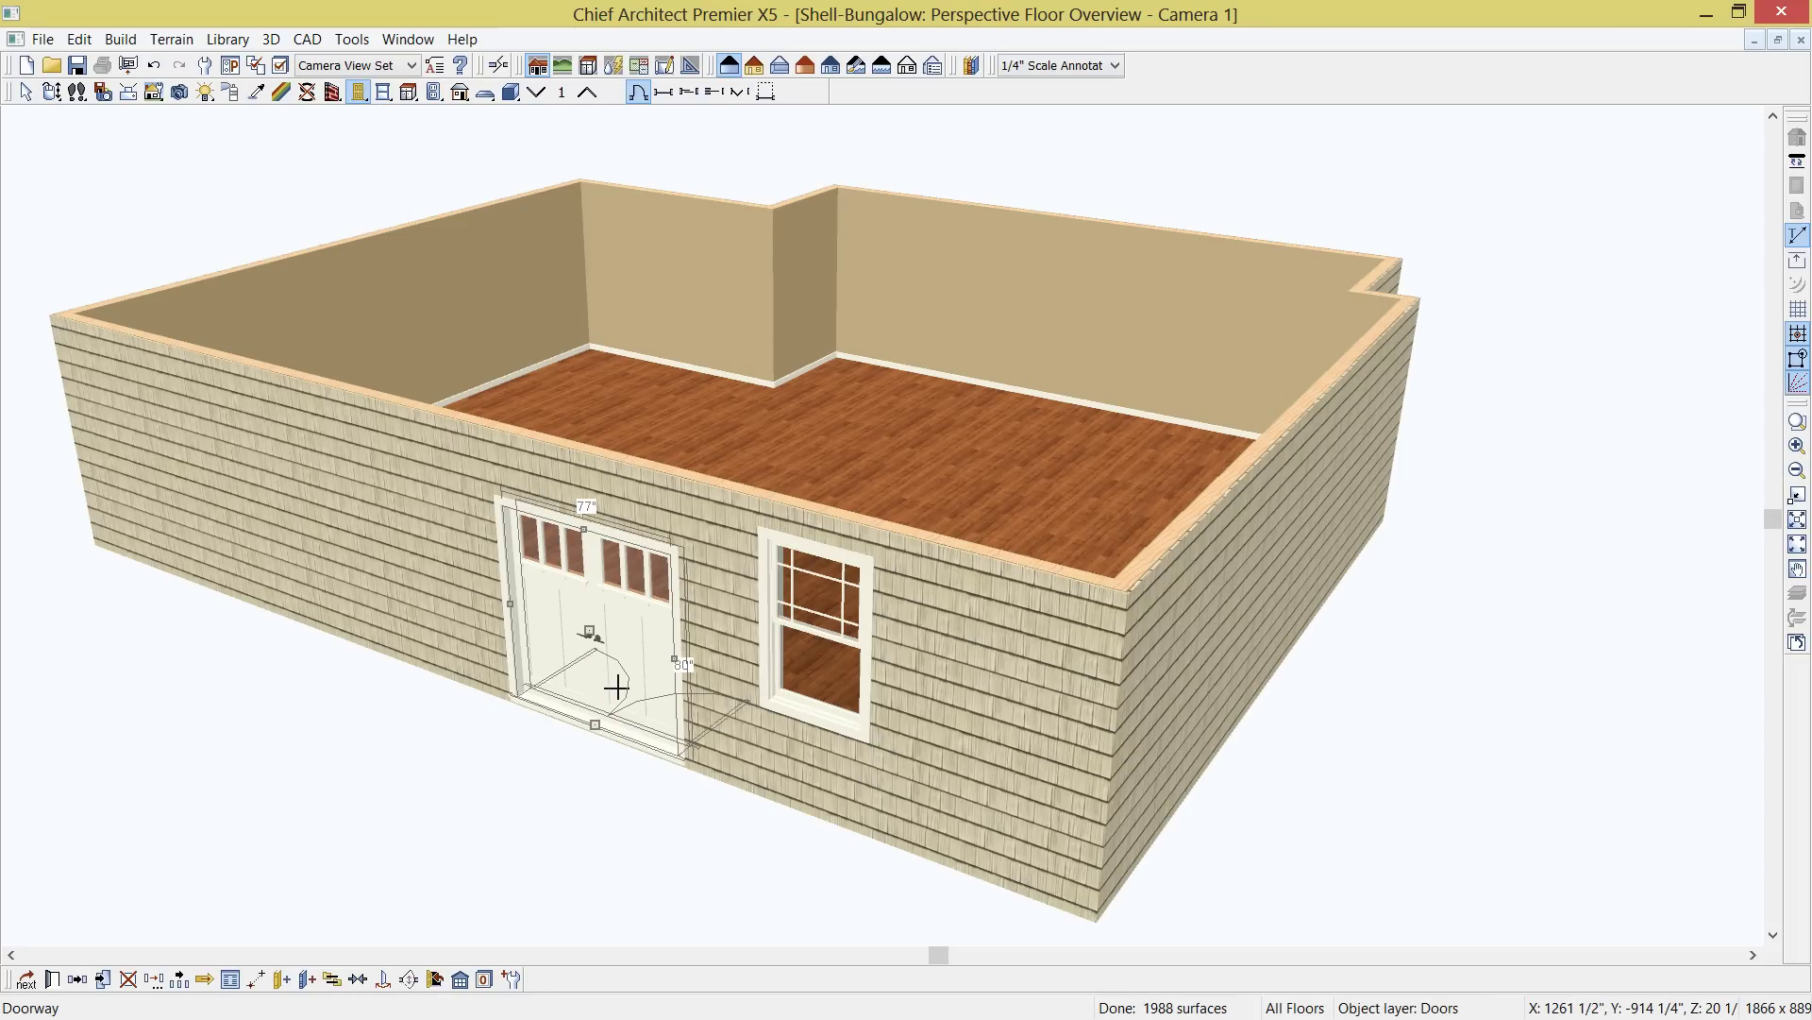
Set the double door's width to 60" and its height to 96"
{"action": "double_click", "coordinate": [616, 687]}
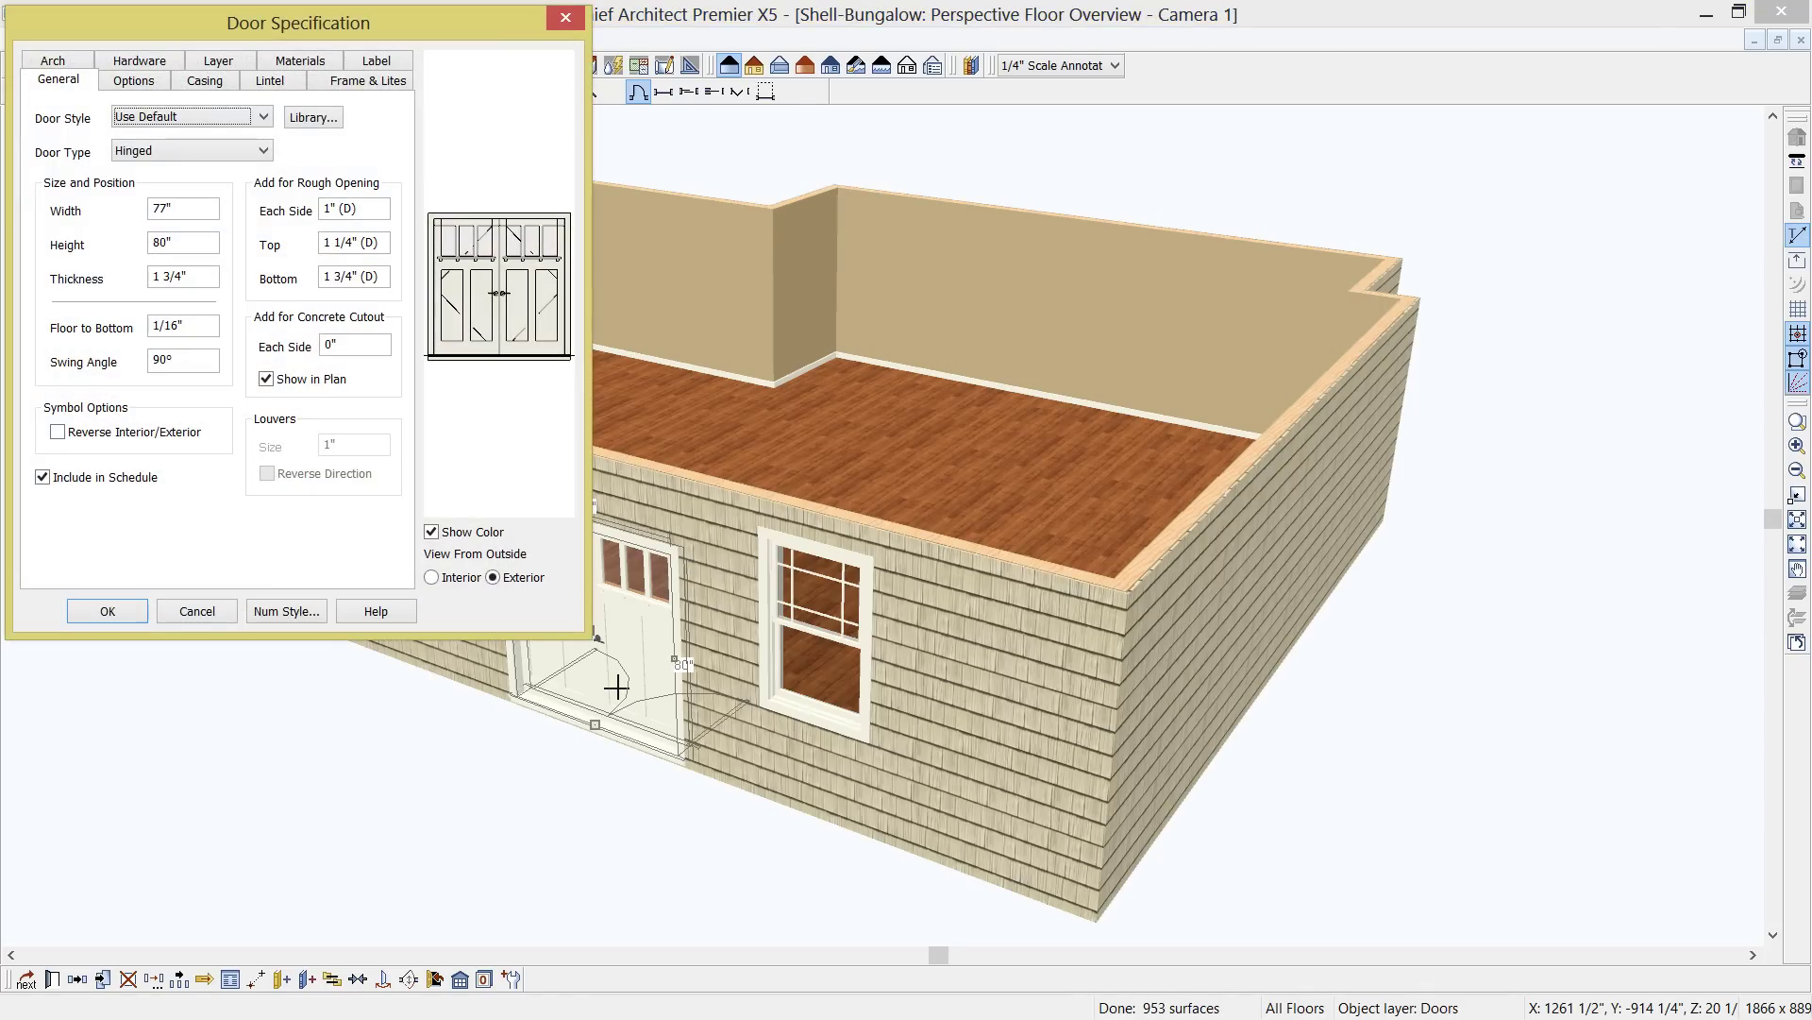
{"action": "left_click_drag", "start_coordinate": [201, 216], "coordinate": [137, 204]}
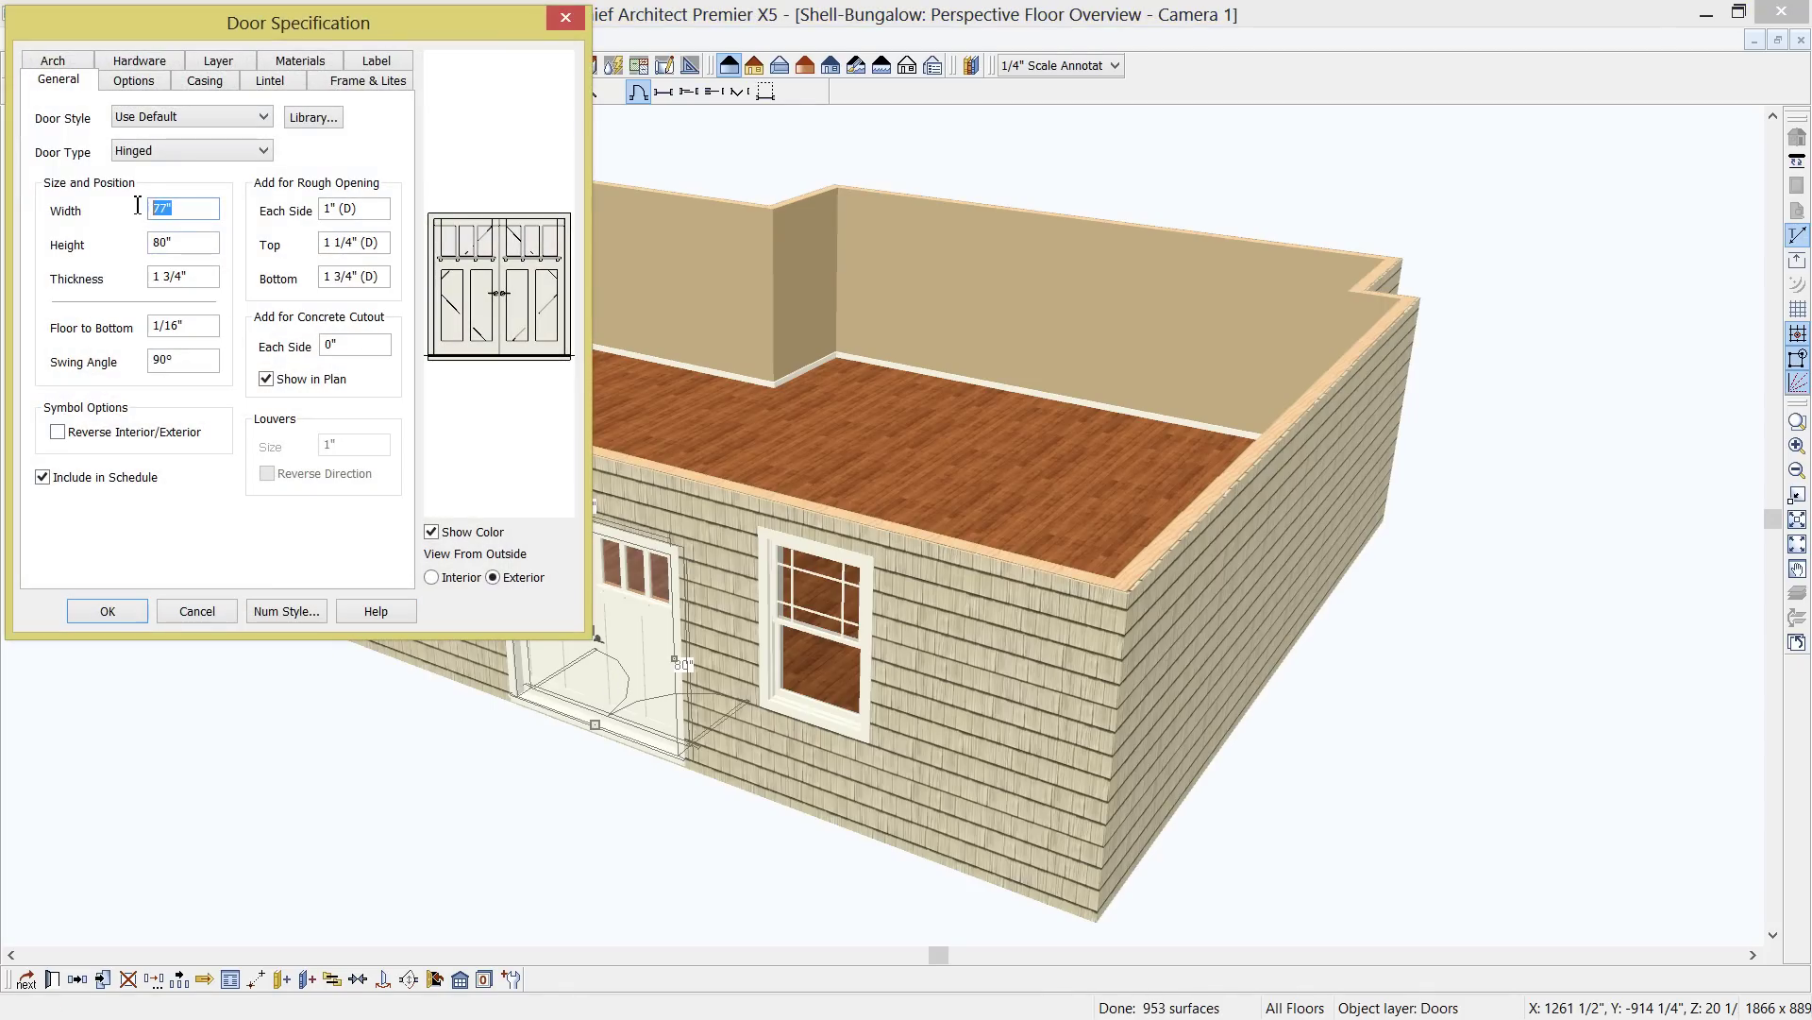
{"action": "type", "text": "60"}
{"action": "key", "text": "Tab"}
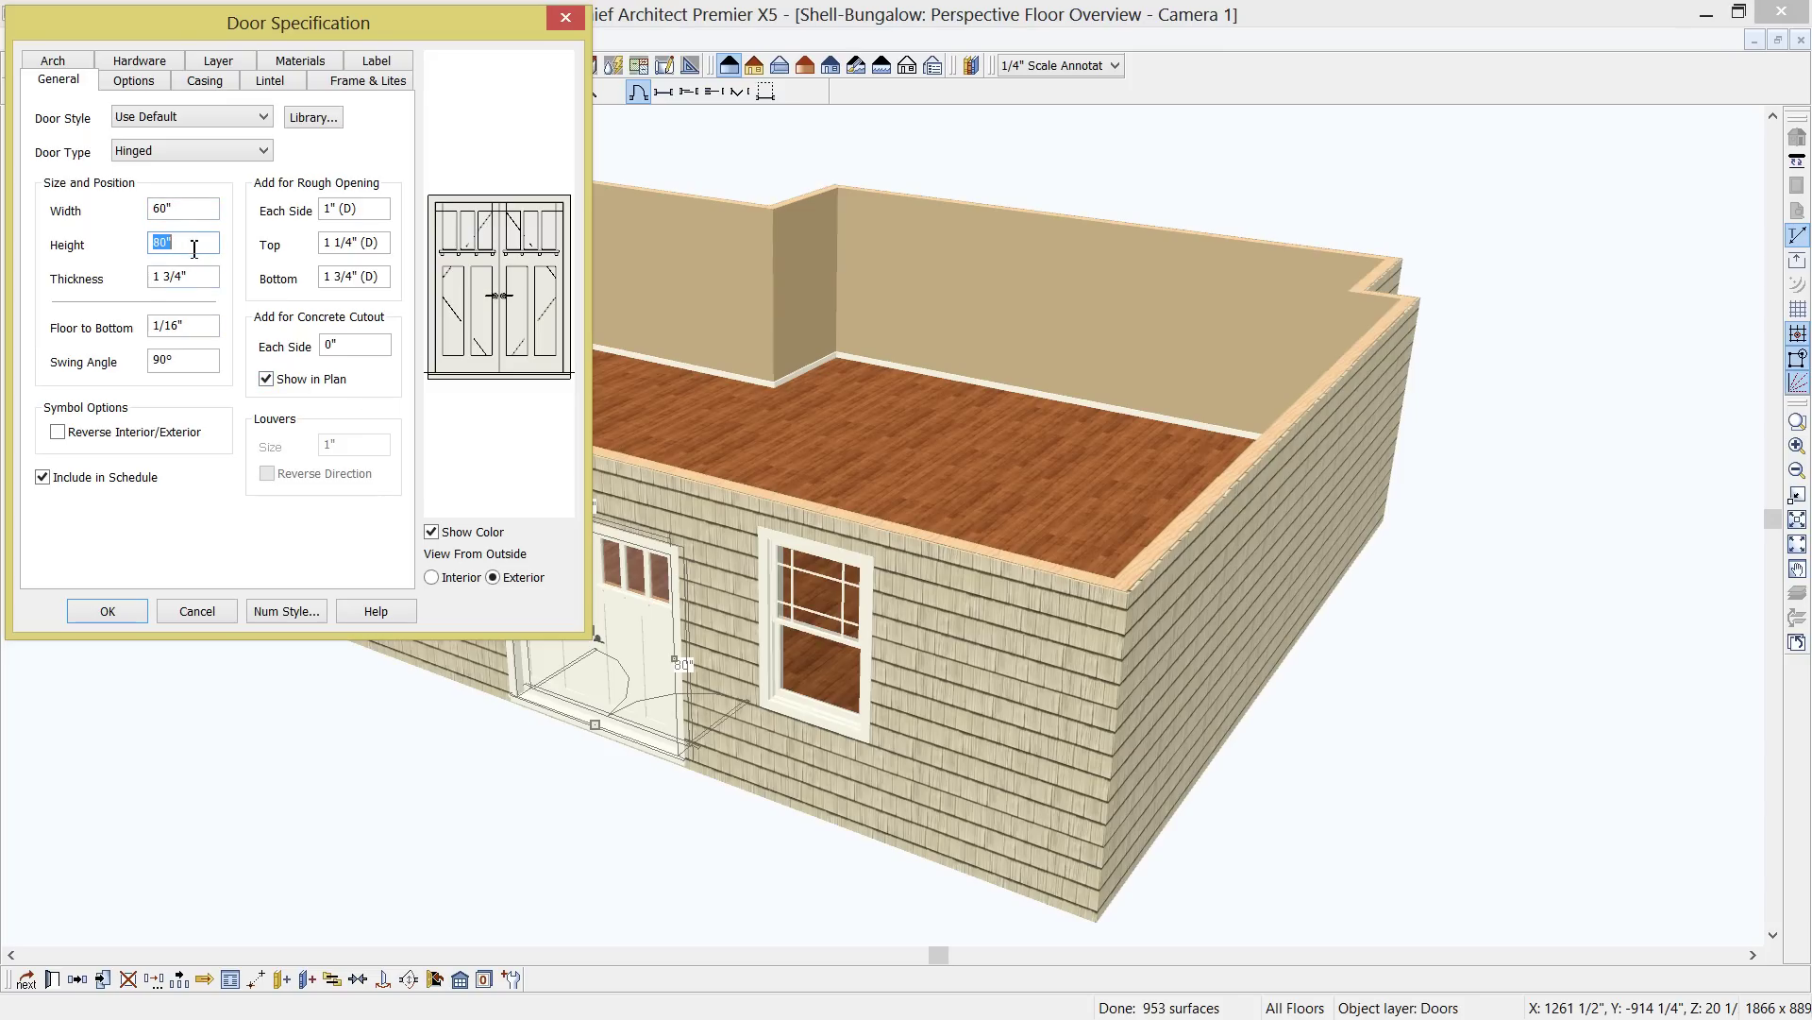
{"action": "type", "text": "96"}
{"action": "key", "text": "Tab"}
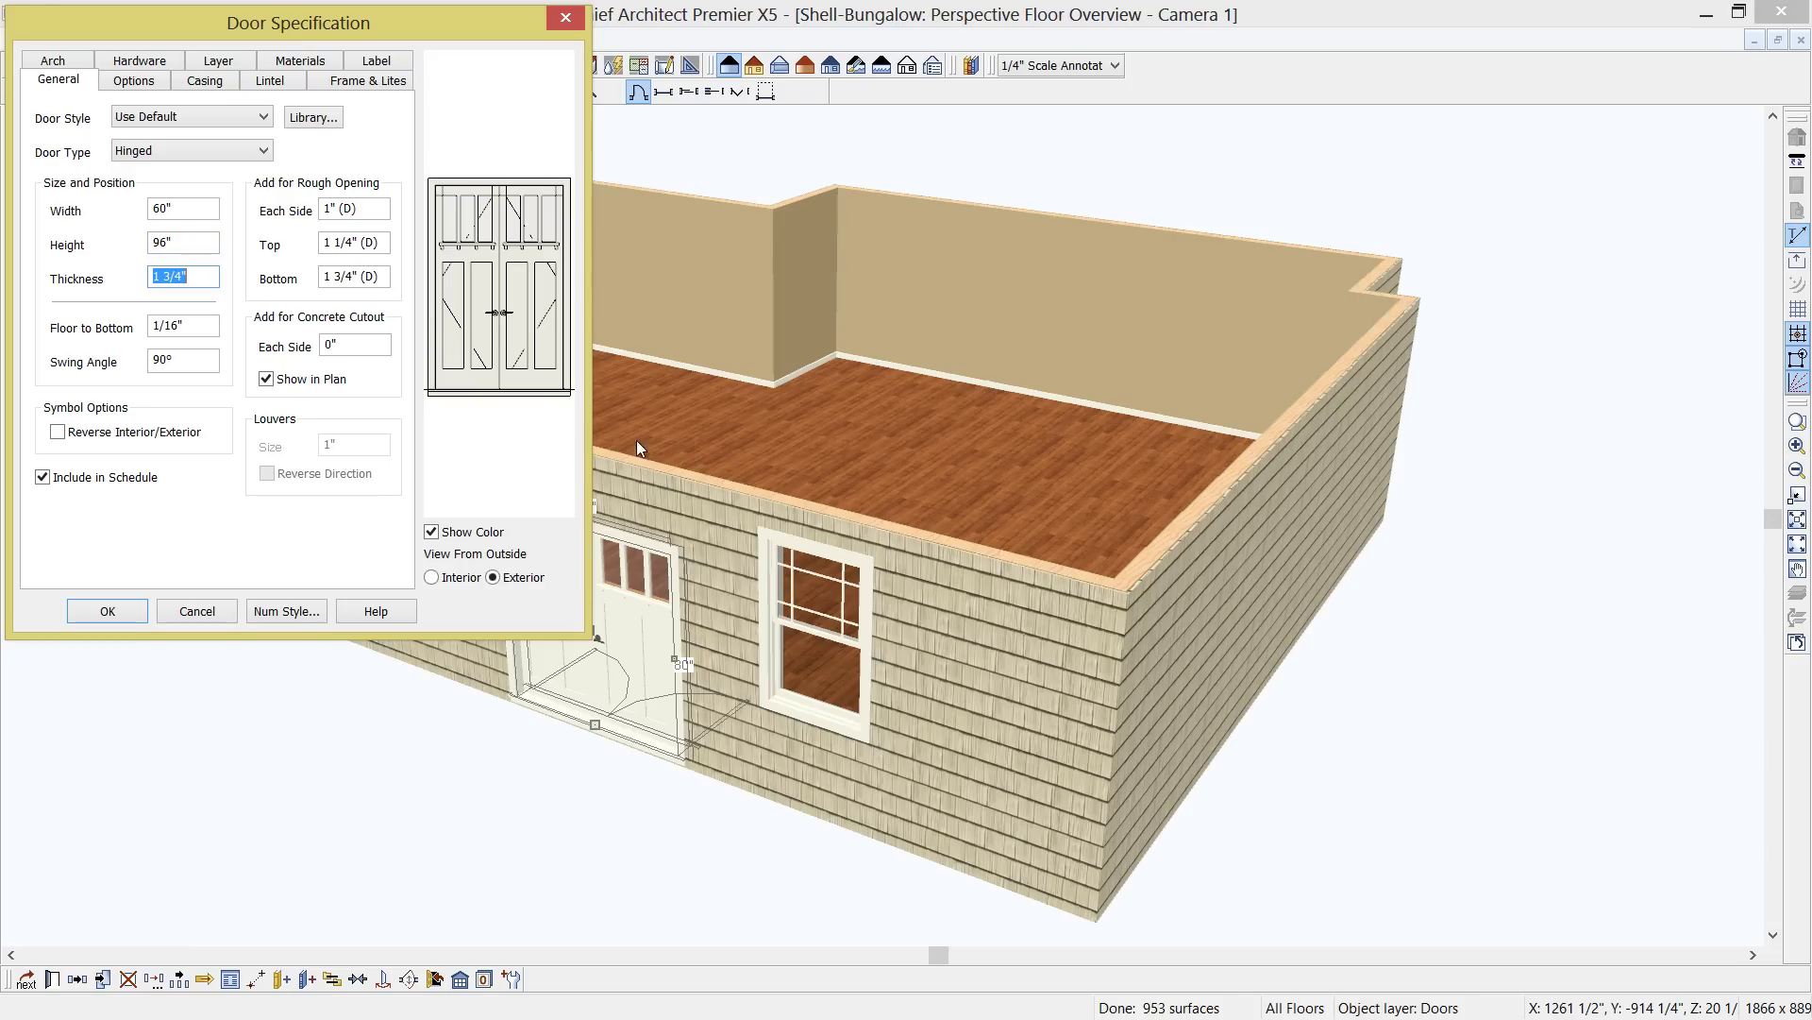
Move the door specification clear of the model and change the door style to Glass
{"action": "left_click_drag", "start_coordinate": [412, 31], "coordinate": [1318, 53]}
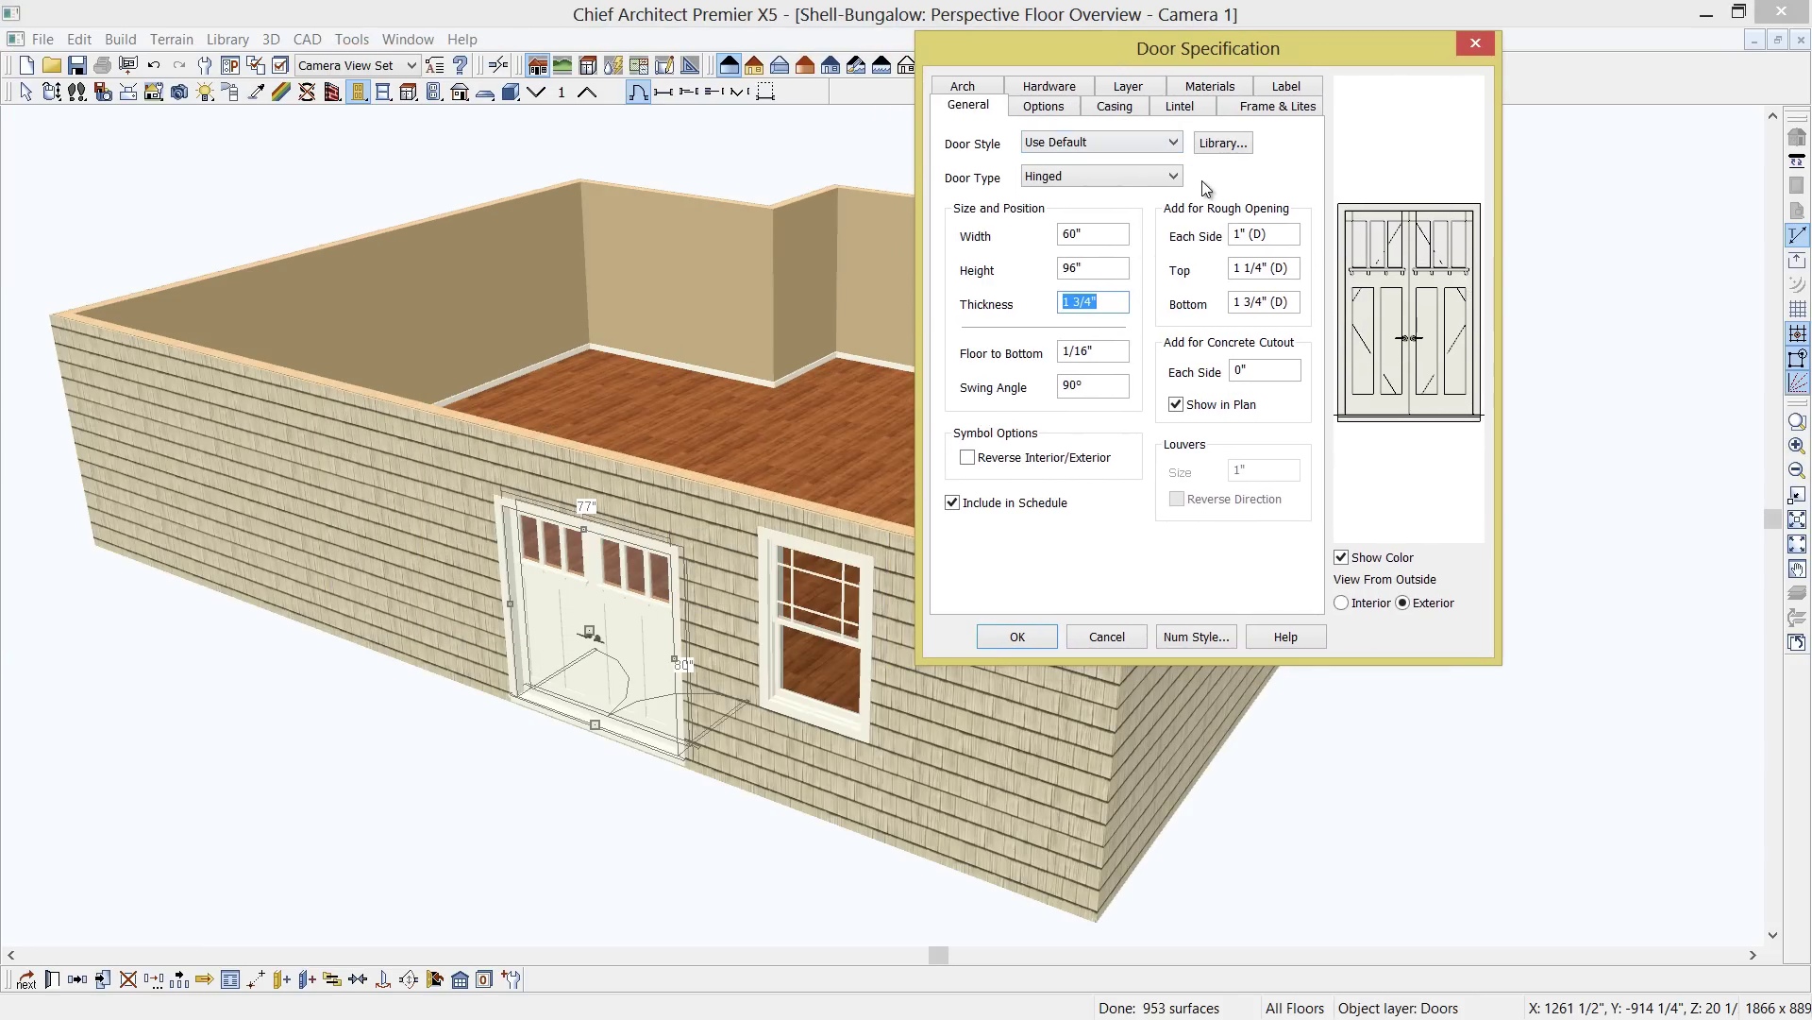
{"action": "left_click", "coordinate": [1173, 141]}
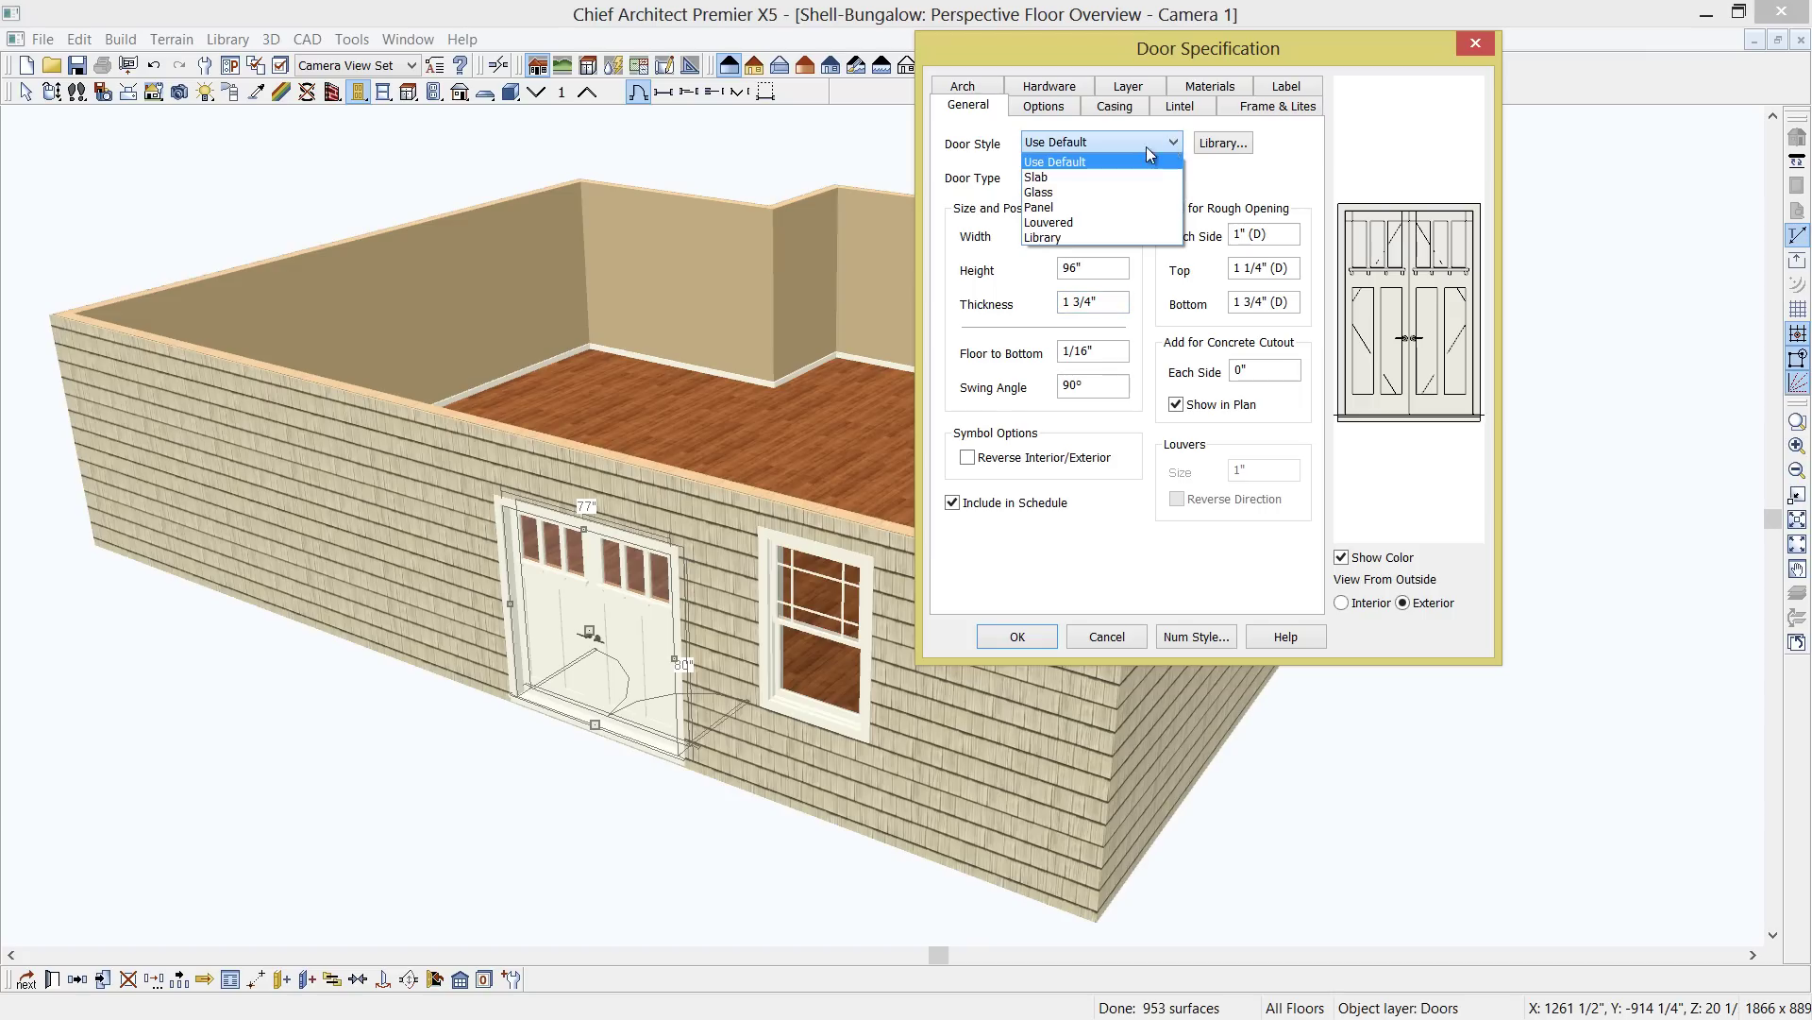
{"action": "left_click", "coordinate": [1046, 194]}
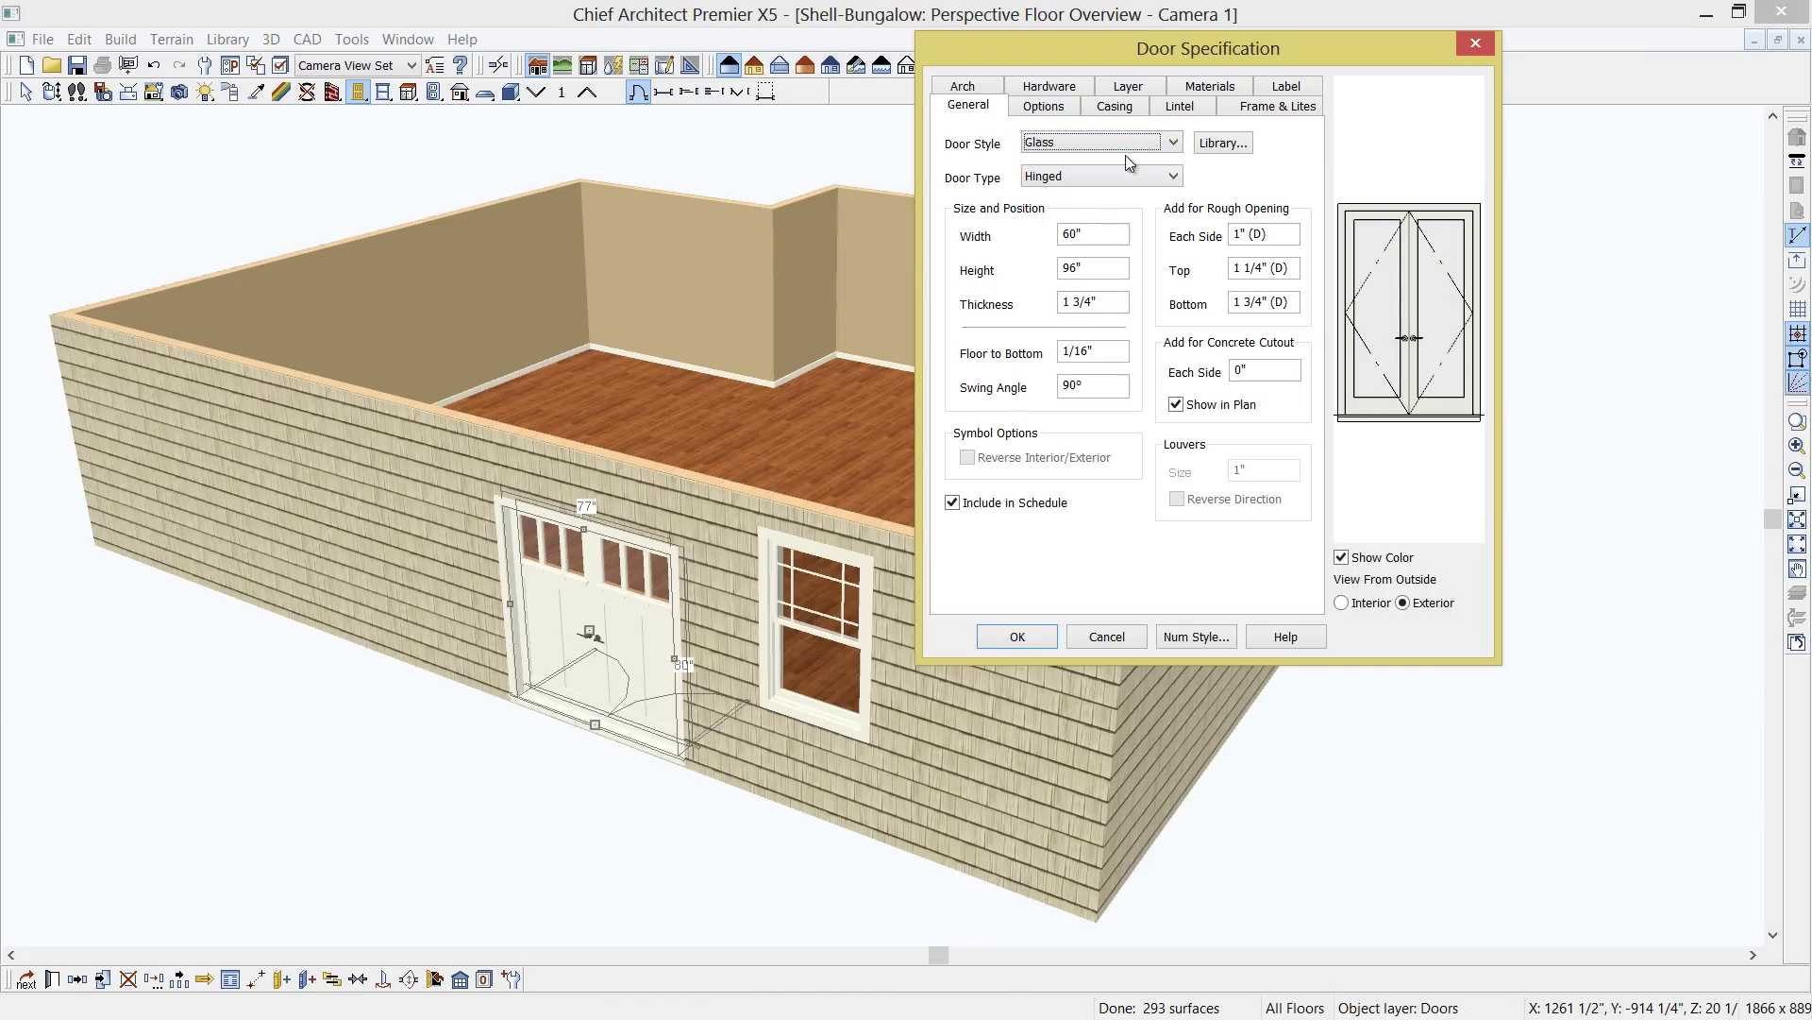
Give the glass double door Prairie lites, 5 across and 15 vertical, apply the specification and deselect the door
{"action": "left_click", "coordinate": [1299, 111]}
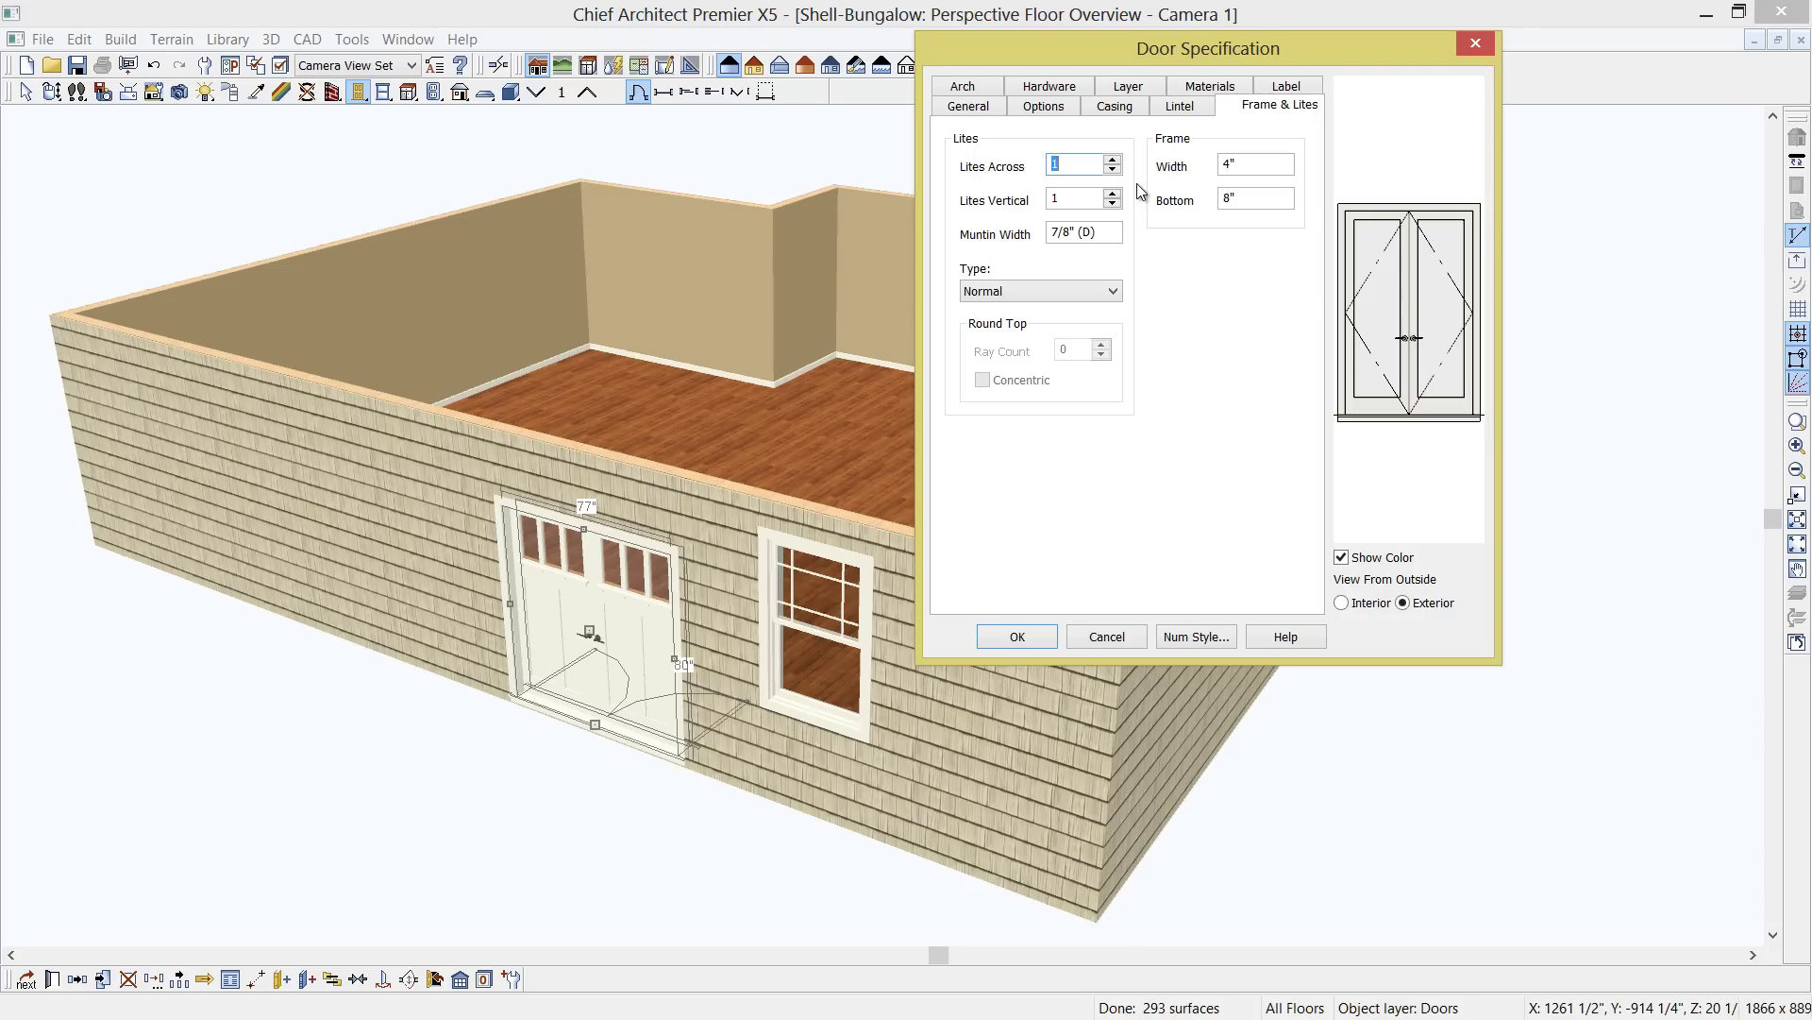
{"action": "left_click", "coordinate": [1110, 292]}
{"action": "left_click", "coordinate": [1039, 342]}
{"action": "left_click_drag", "start_coordinate": [1087, 165], "coordinate": [984, 168]}
{"action": "type", "text": "5"}
{"action": "double_click", "coordinate": [1062, 201]}
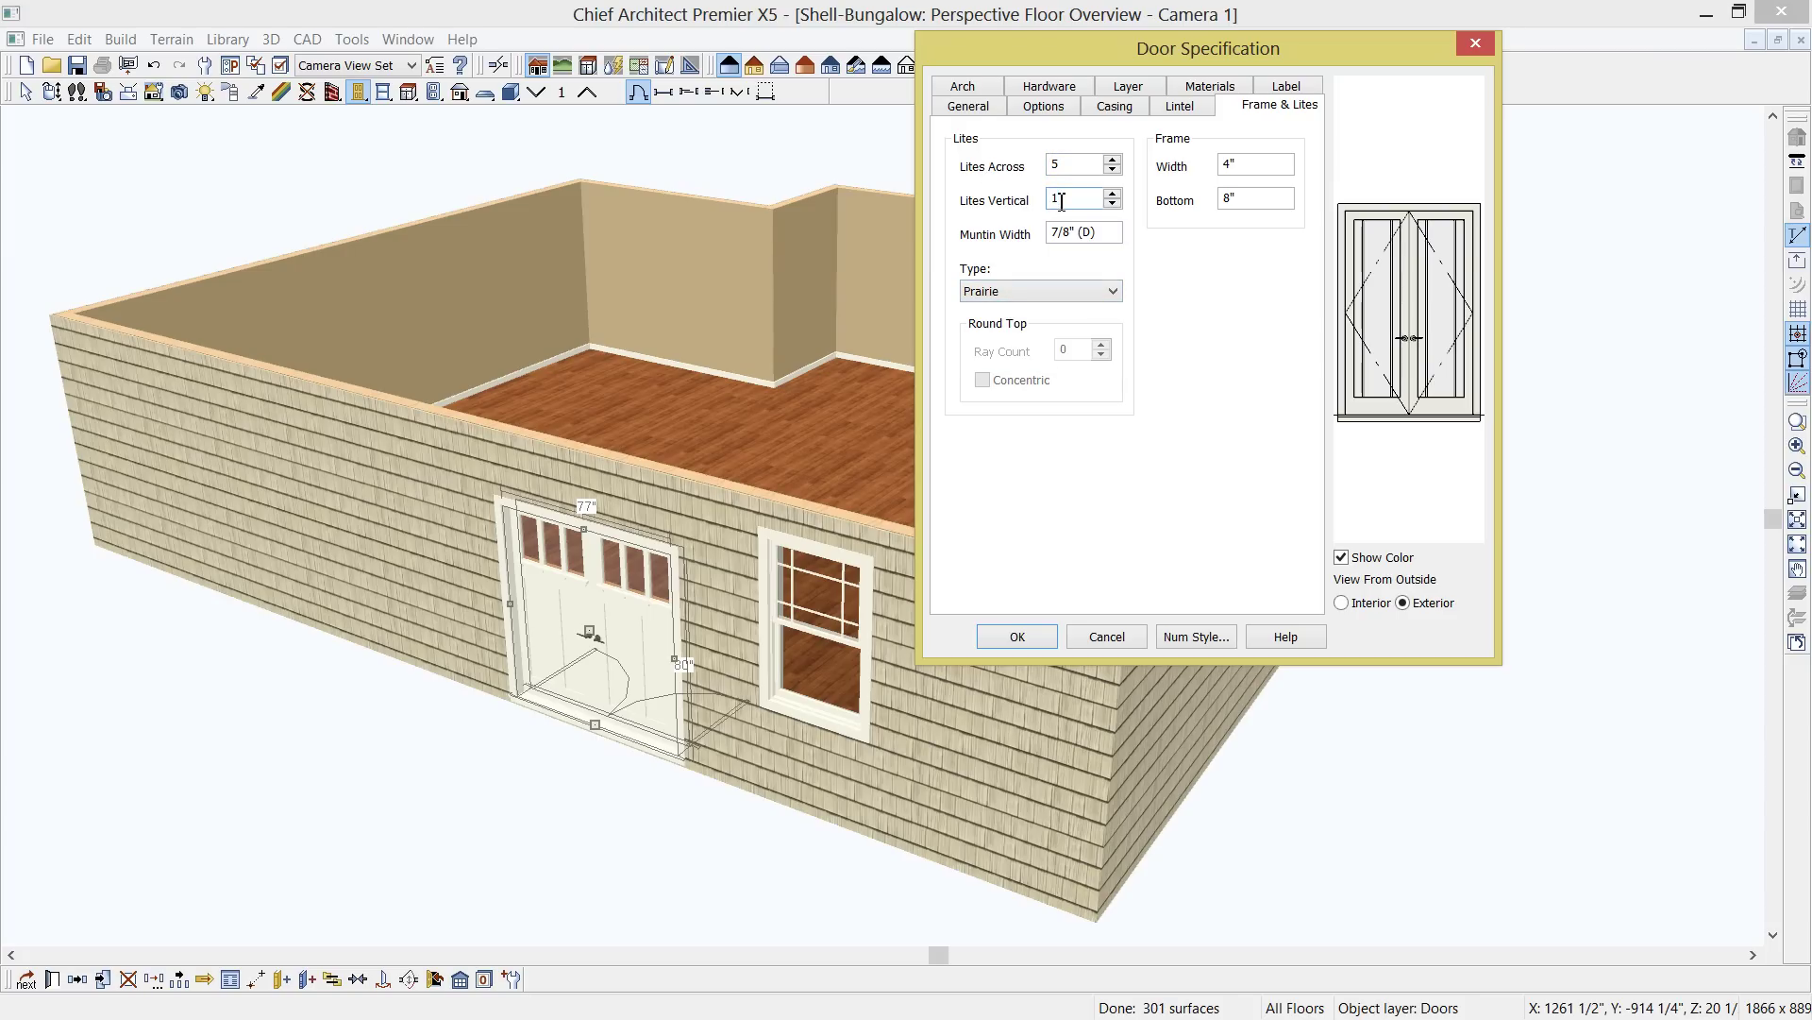
{"action": "type", "text": "15"}
{"action": "key", "text": "Tab"}
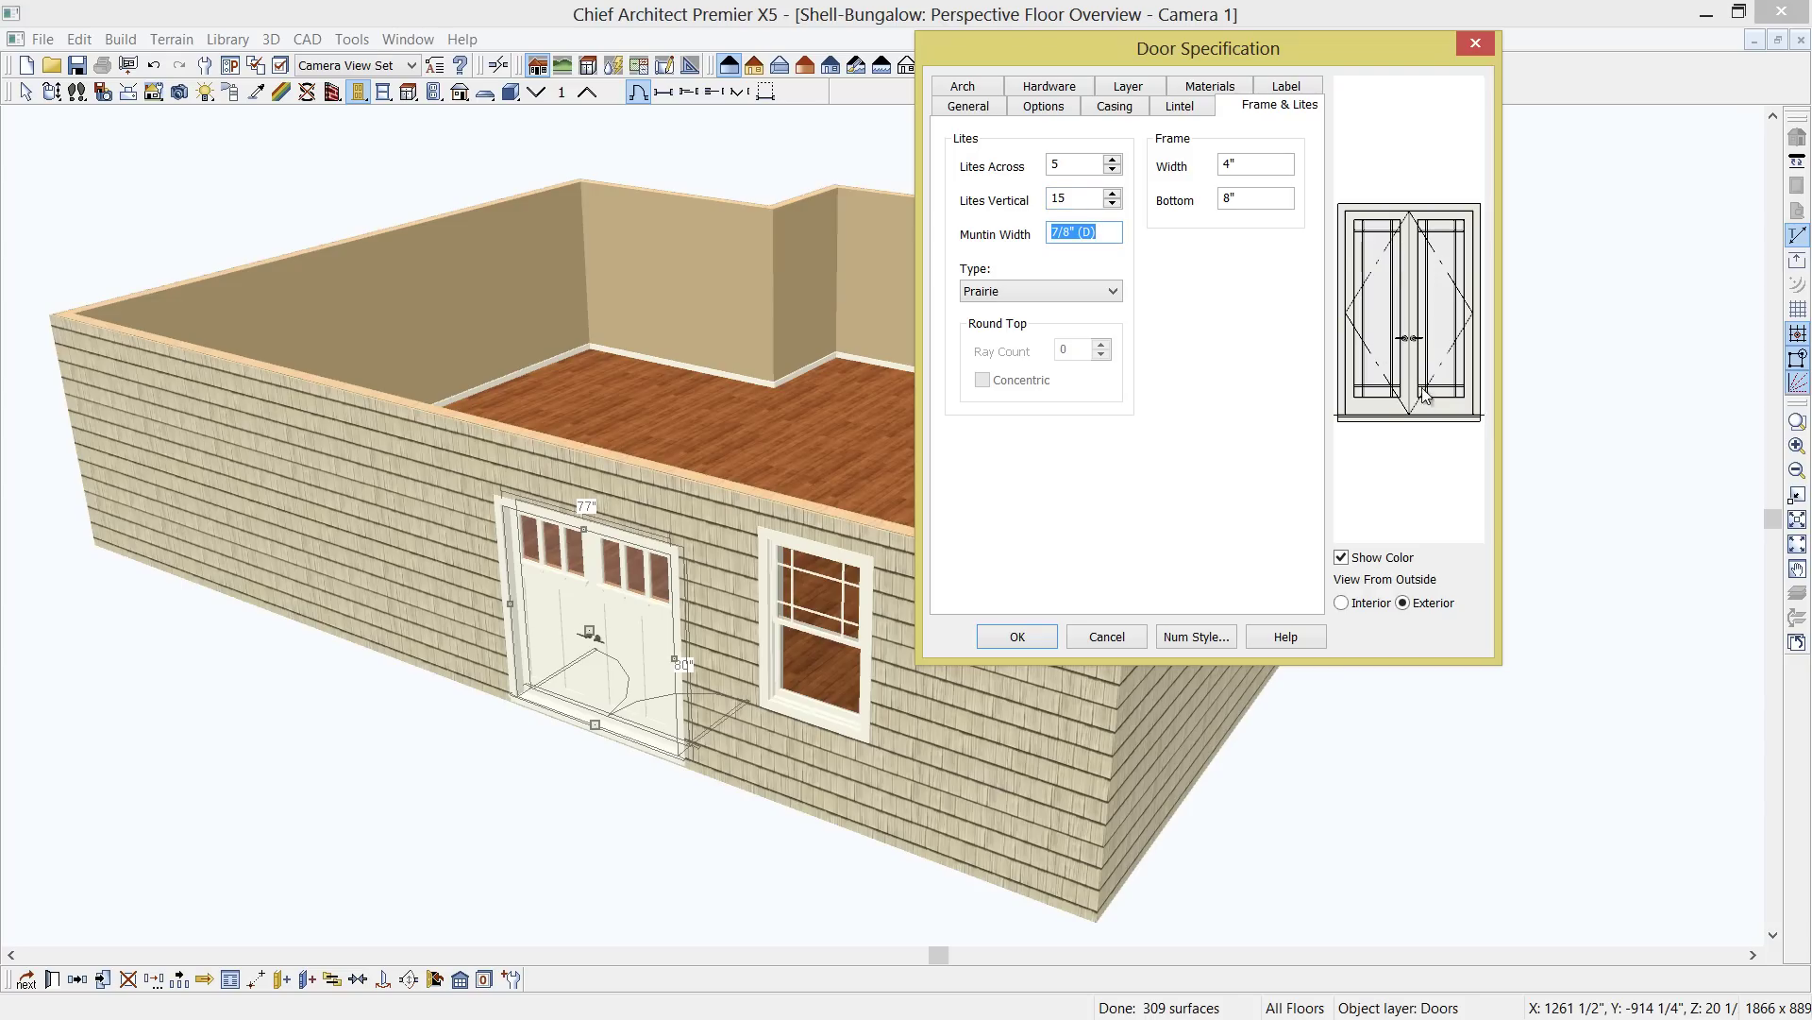
{"action": "left_click", "coordinate": [1037, 639]}
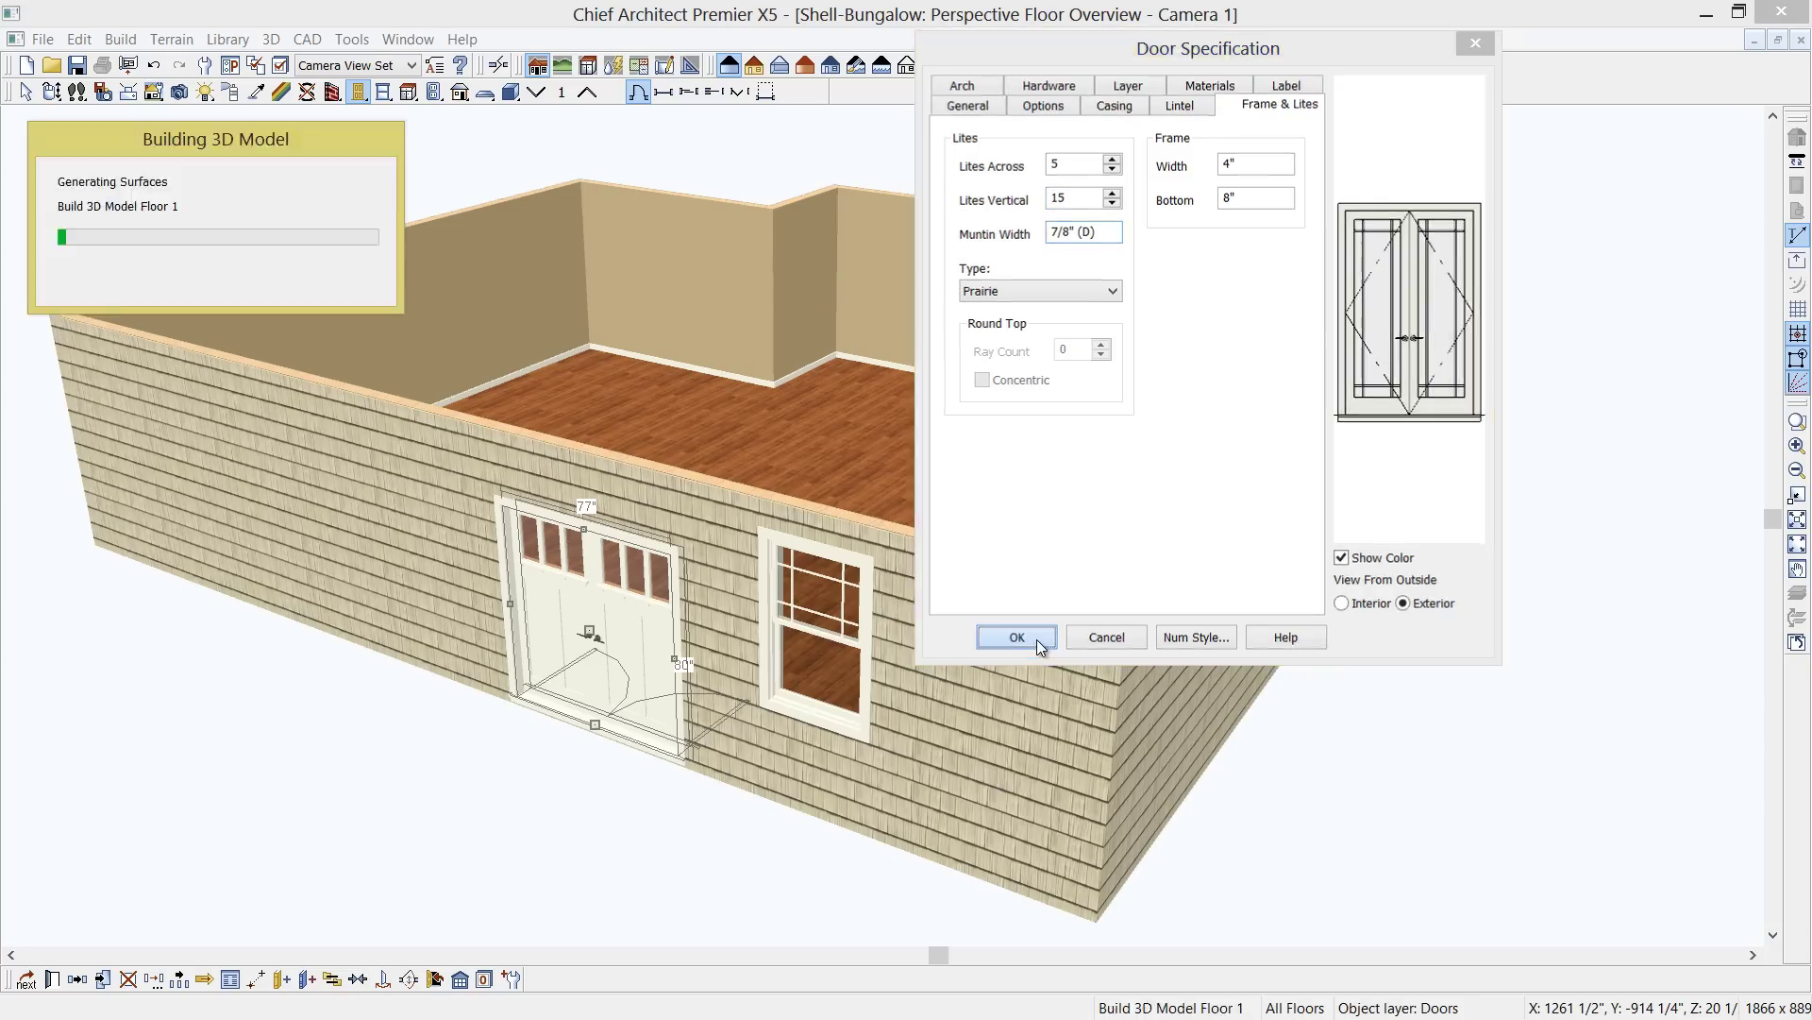
{"action": "key", "text": "space"}
Open the library and expand the Behr 2011 paint catalog under Manufacturer Catalogs
{"action": "scroll", "coordinate": [608, 712], "scroll_direction": "up", "scroll_amount": 4}
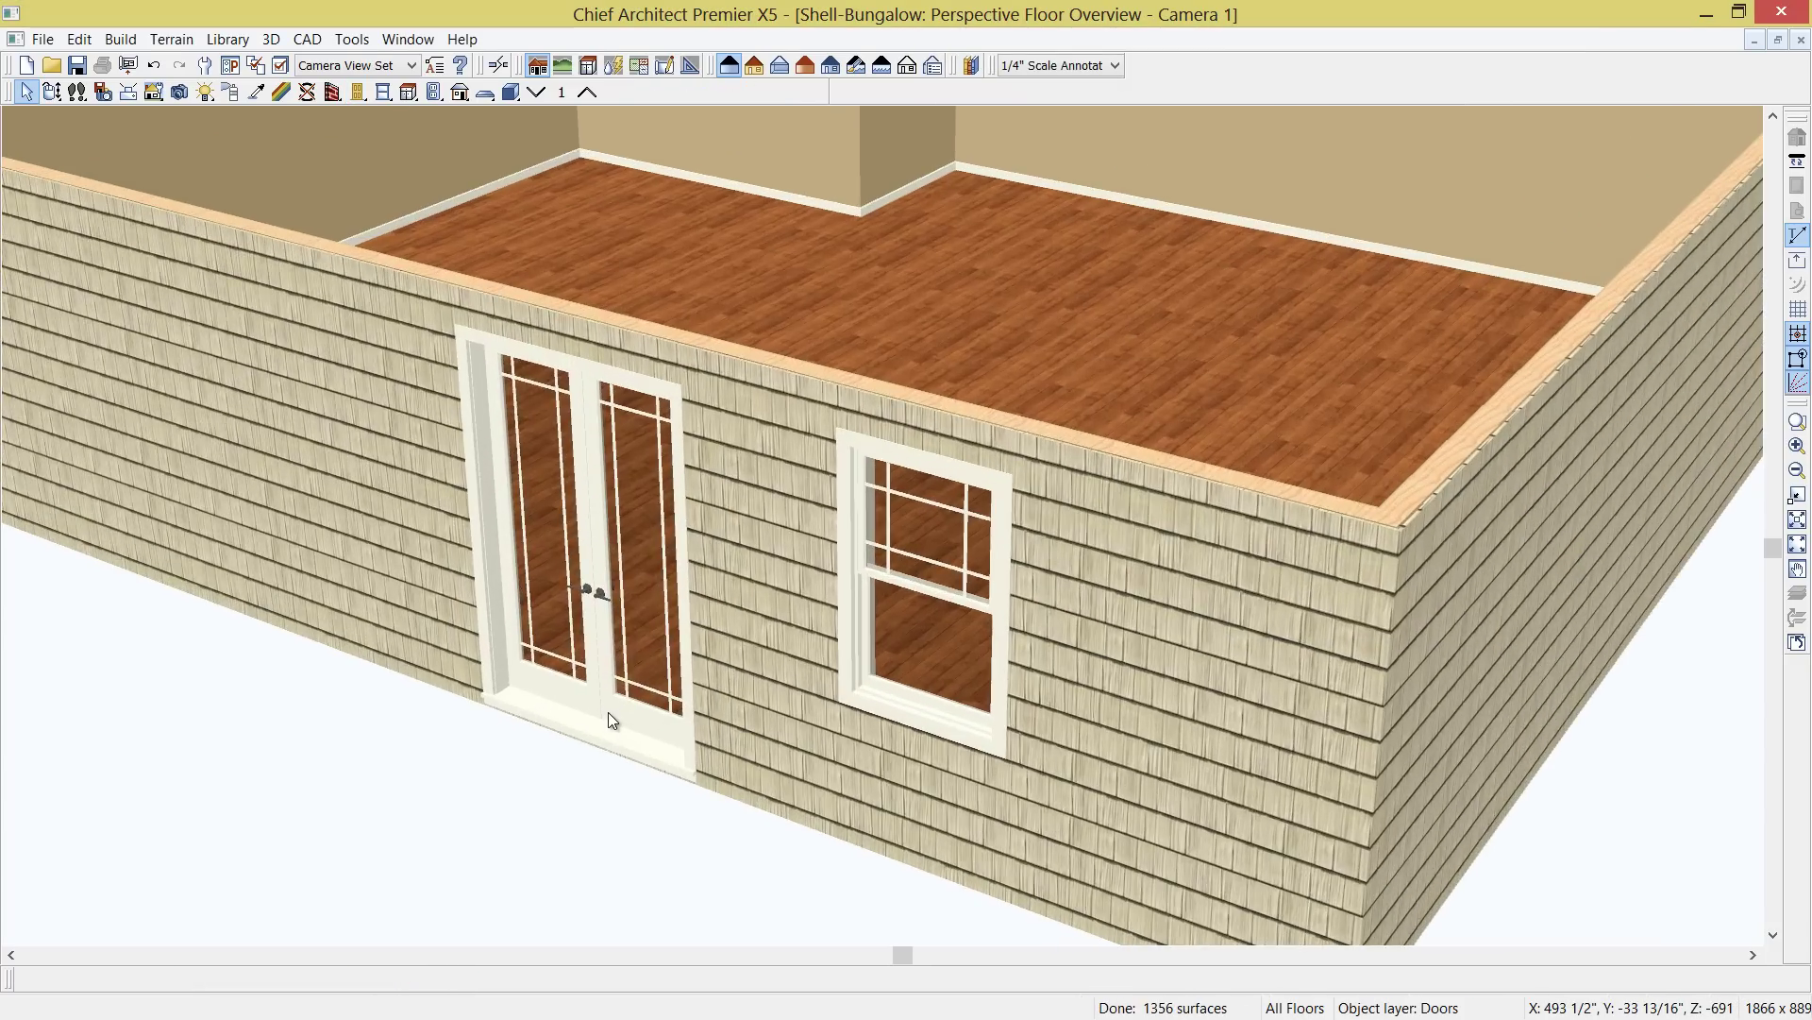
{"action": "scroll", "coordinate": [608, 712], "scroll_direction": "up", "scroll_amount": 3}
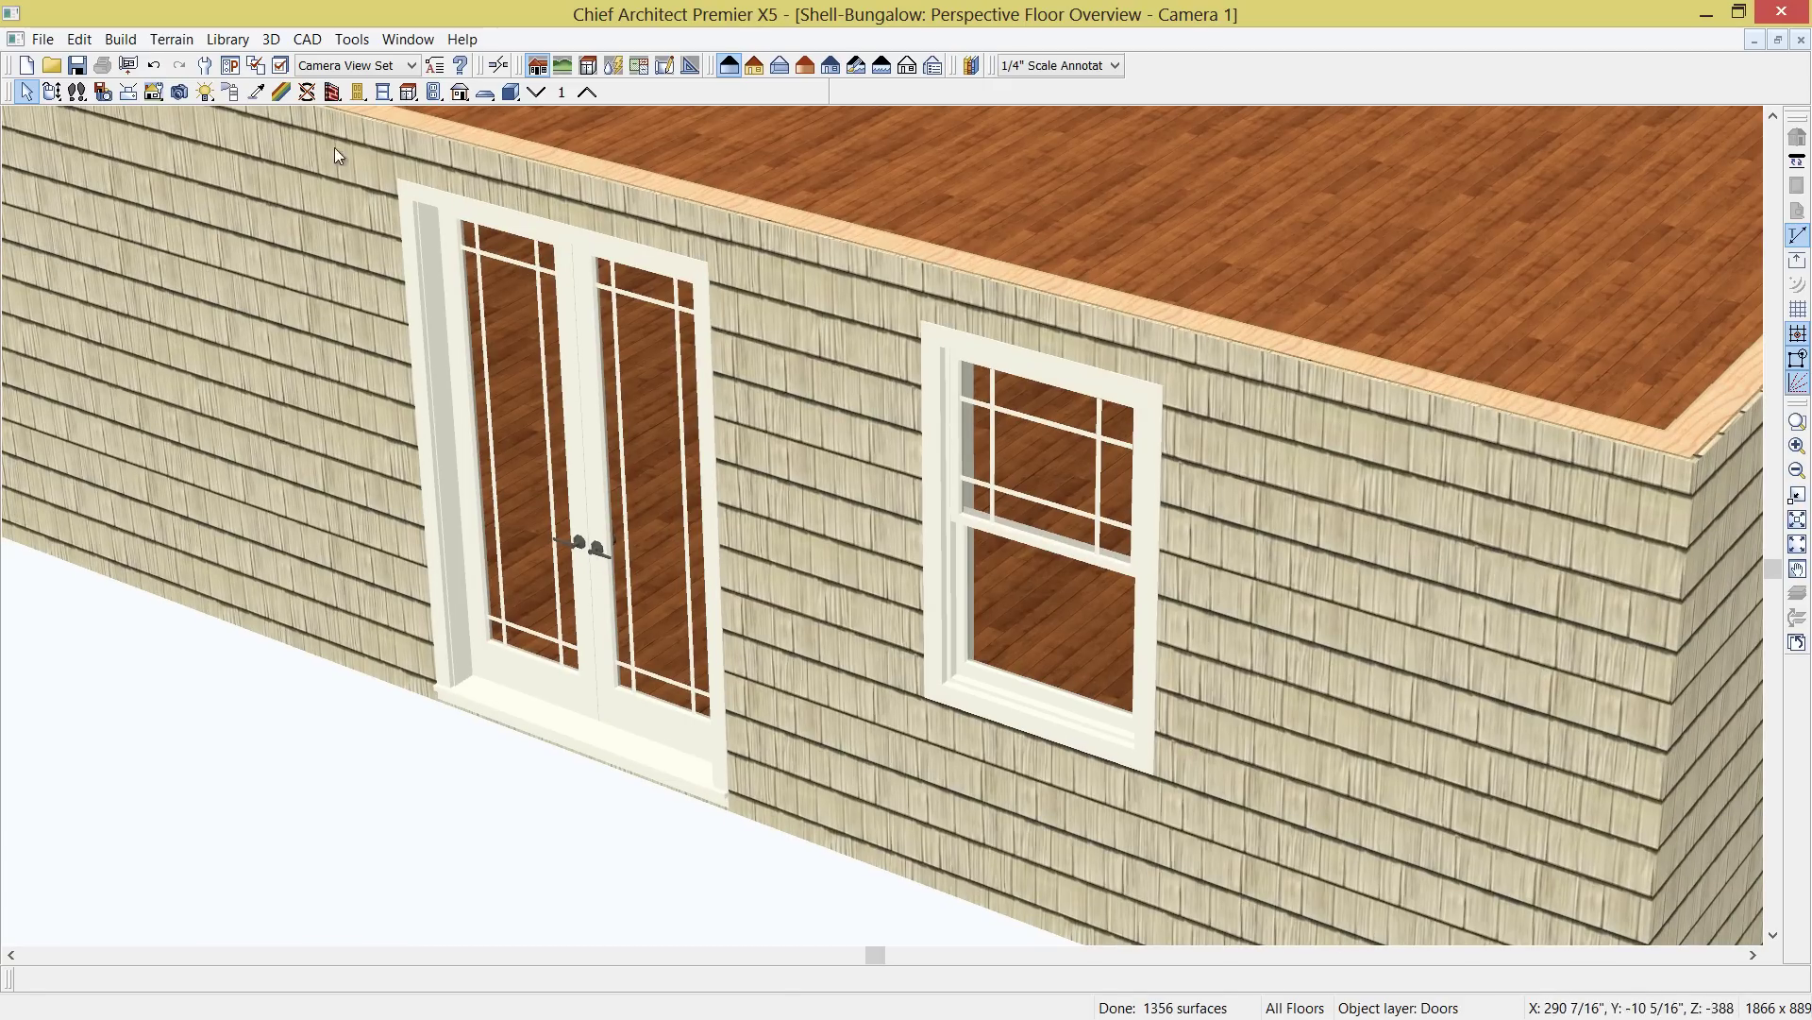
{"action": "left_click", "coordinate": [973, 66]}
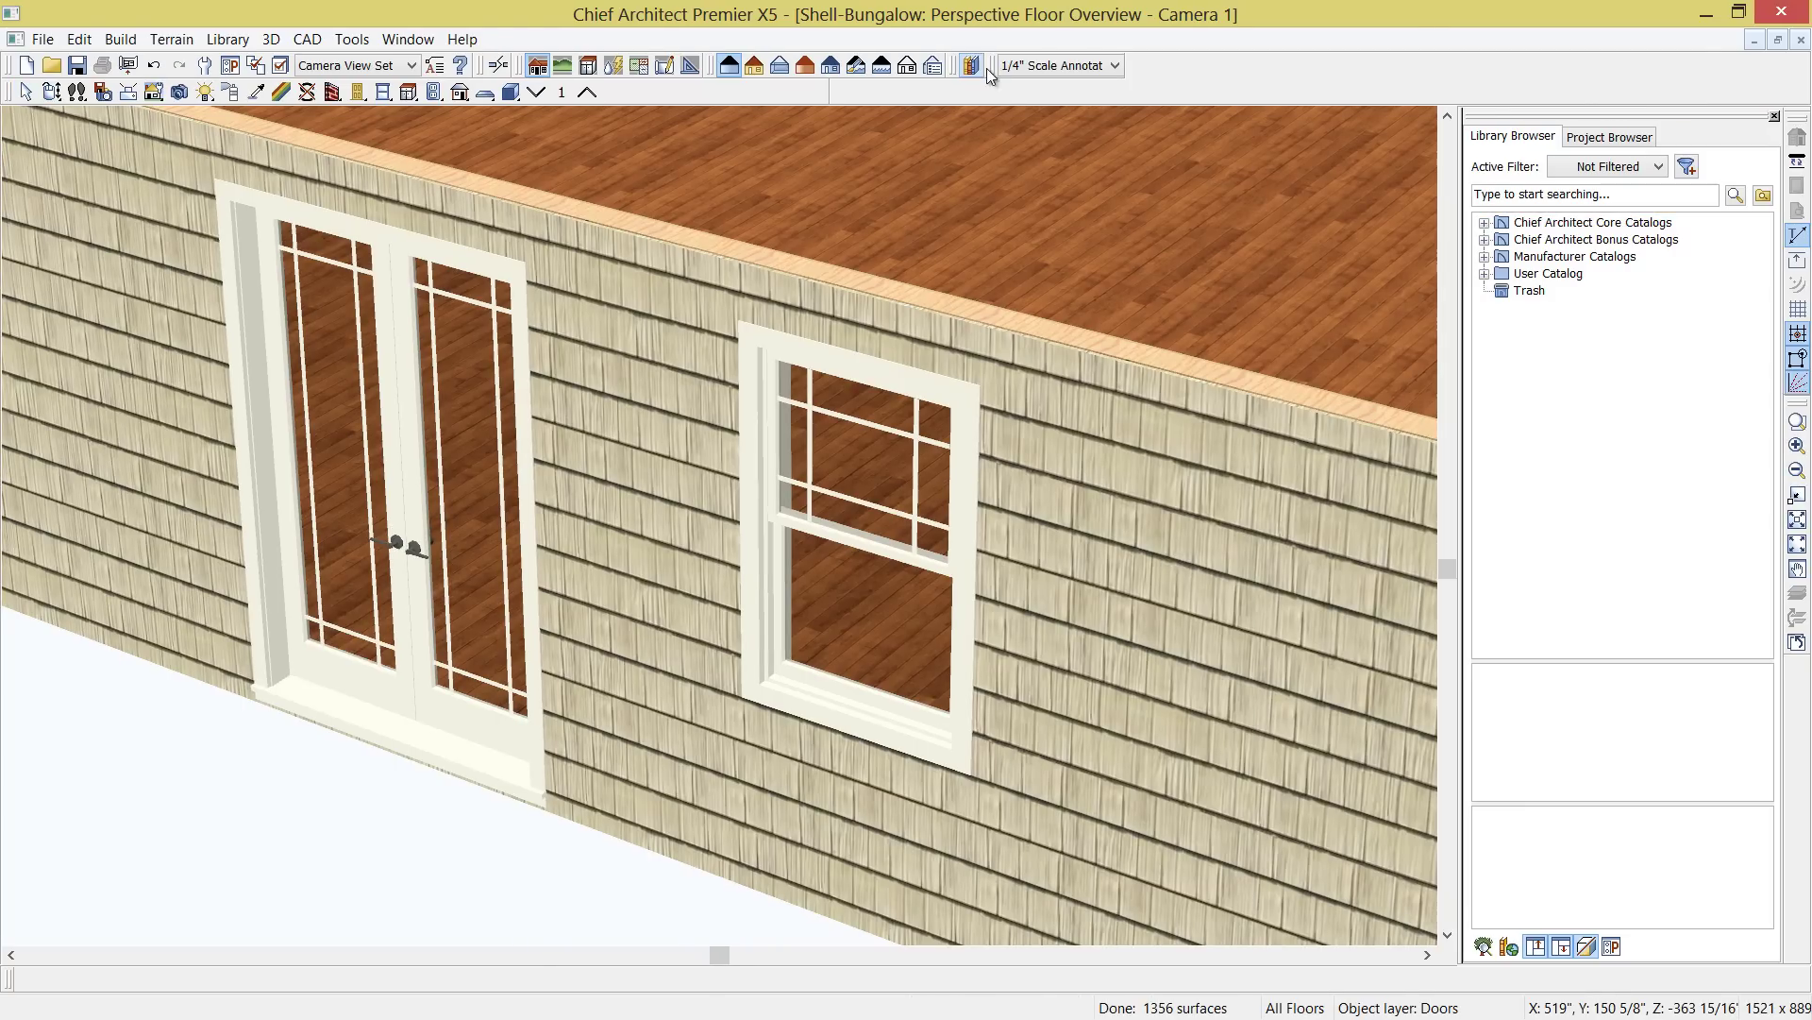
{"action": "left_click", "coordinate": [1485, 257]}
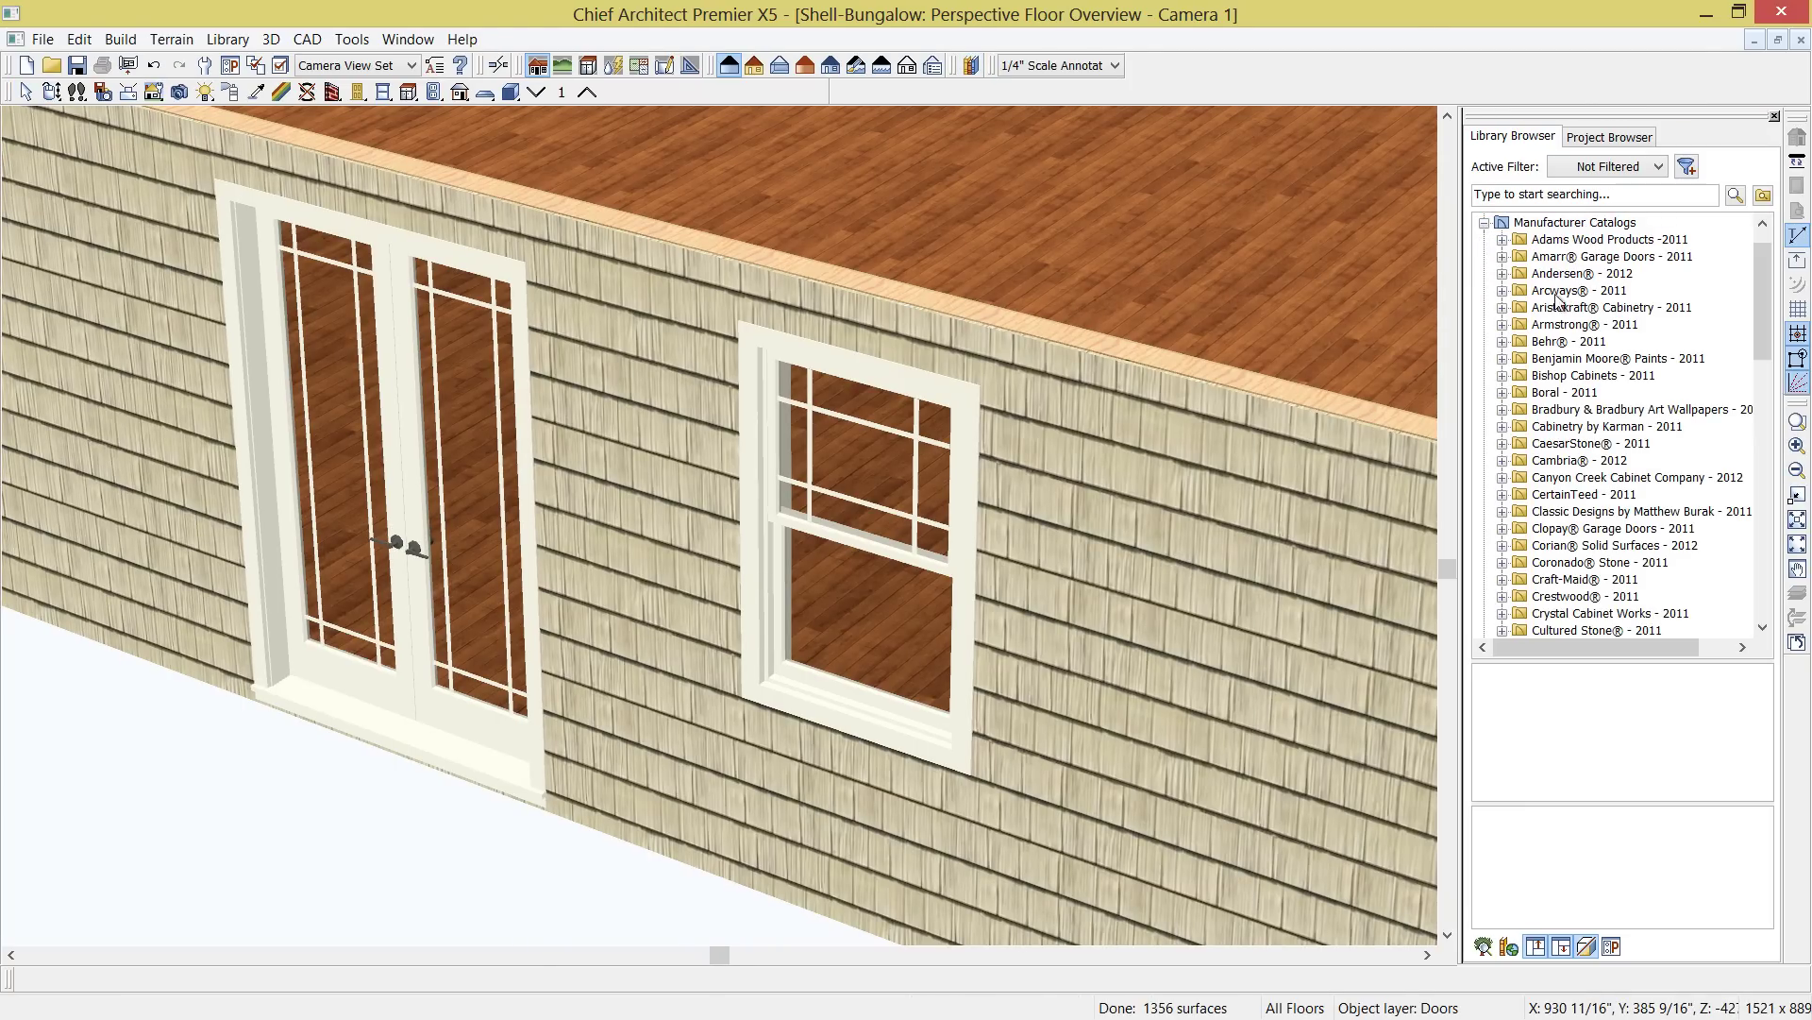
{"action": "left_click", "coordinate": [1563, 345]}
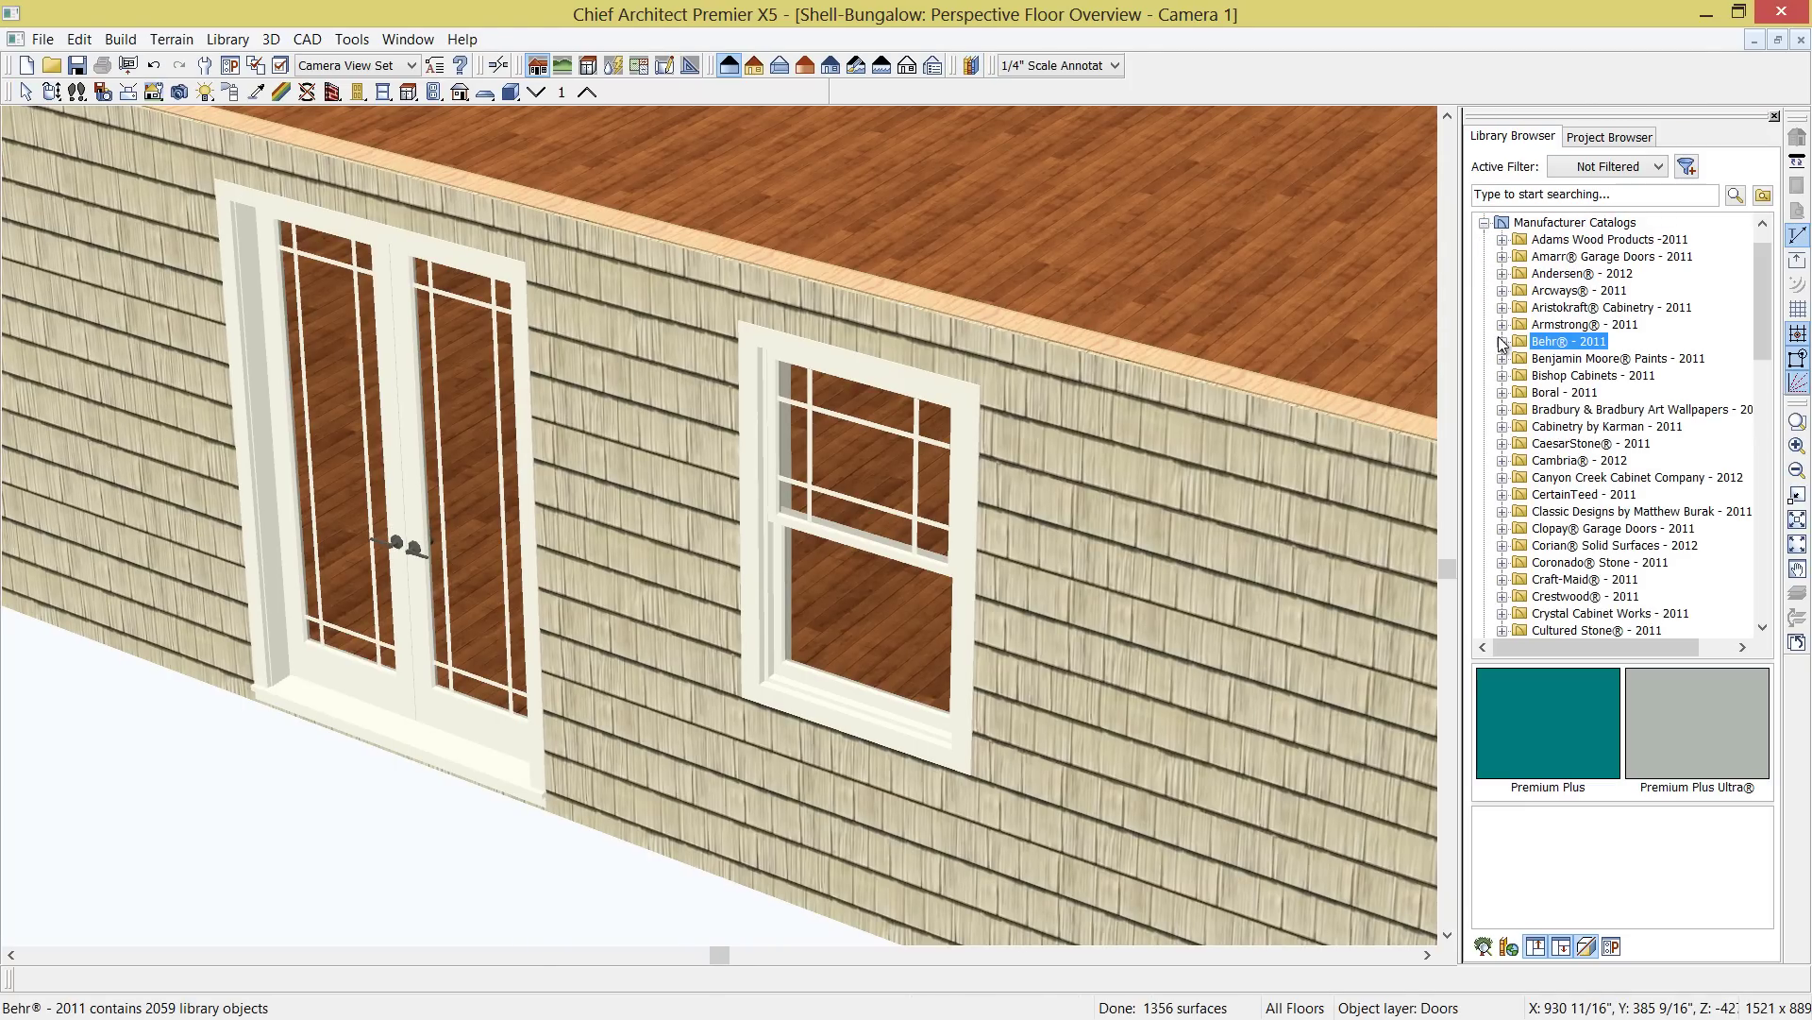
{"action": "left_click", "coordinate": [1502, 341]}
Pick the UL260-1 Cracked Pepper paint from the Grays in Behr Premium Plus Ultra
{"action": "left_click", "coordinate": [1551, 360]}
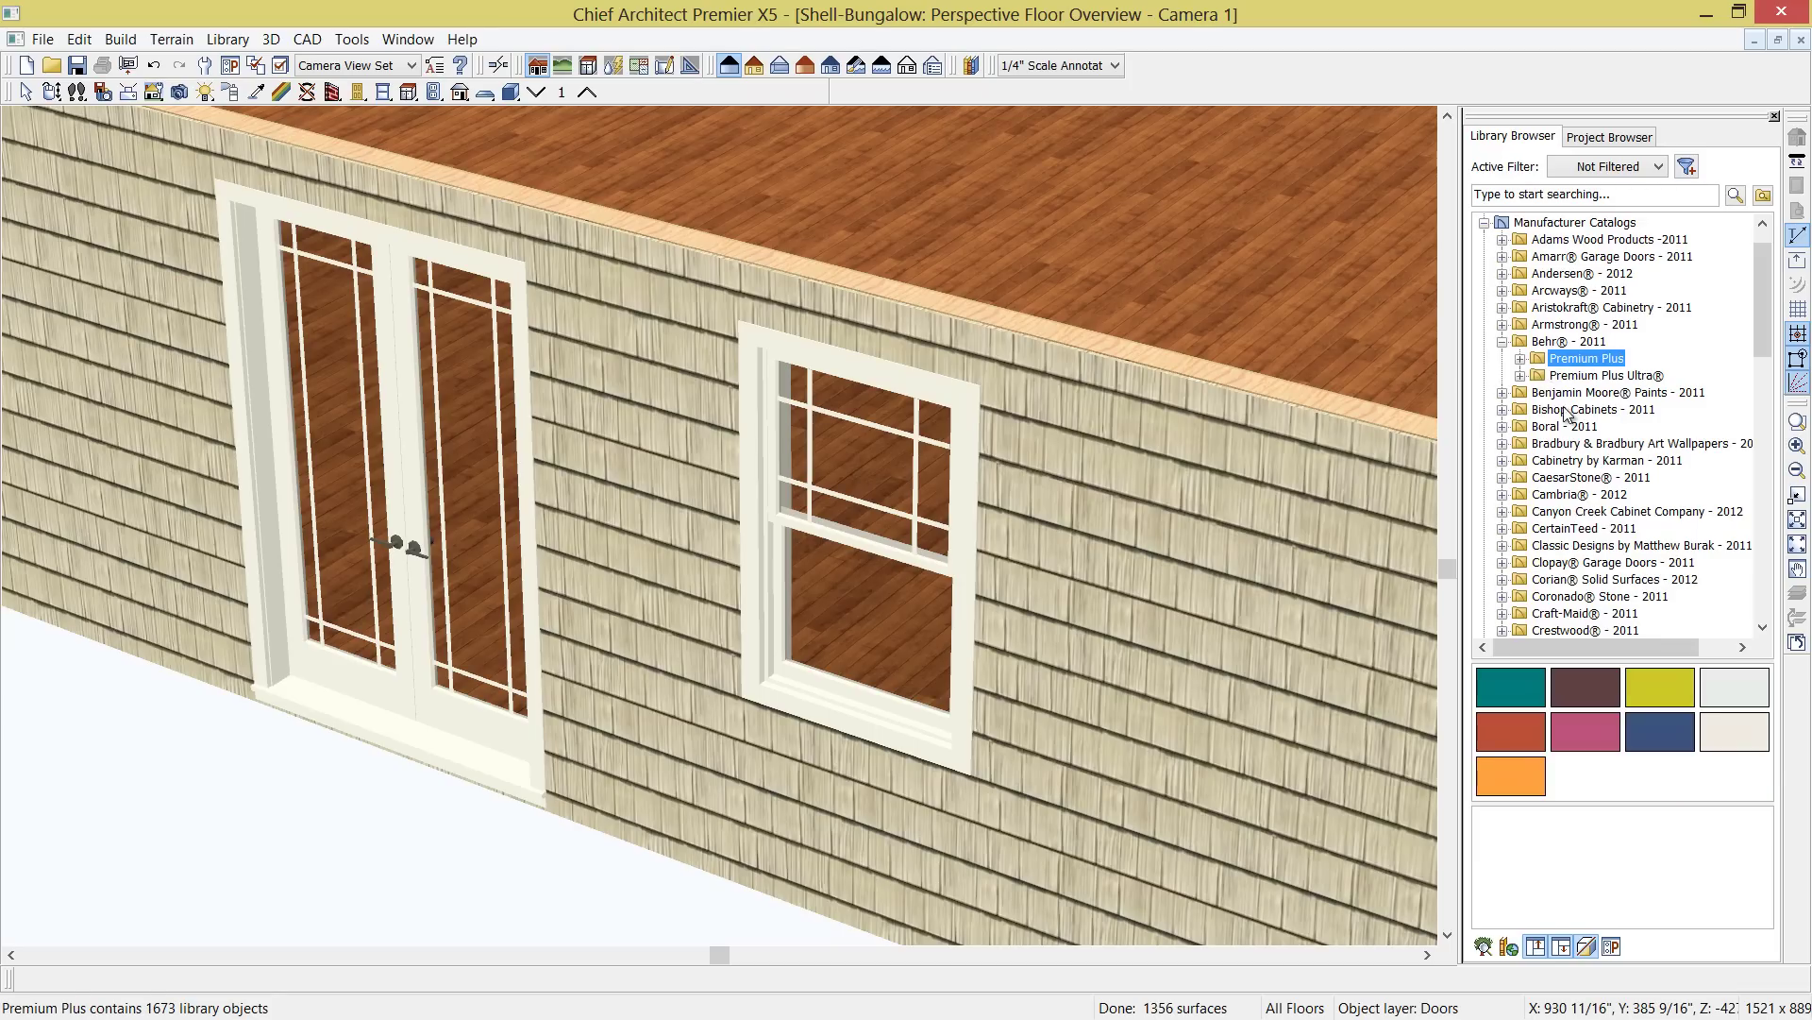
{"action": "left_click", "coordinate": [1557, 377]}
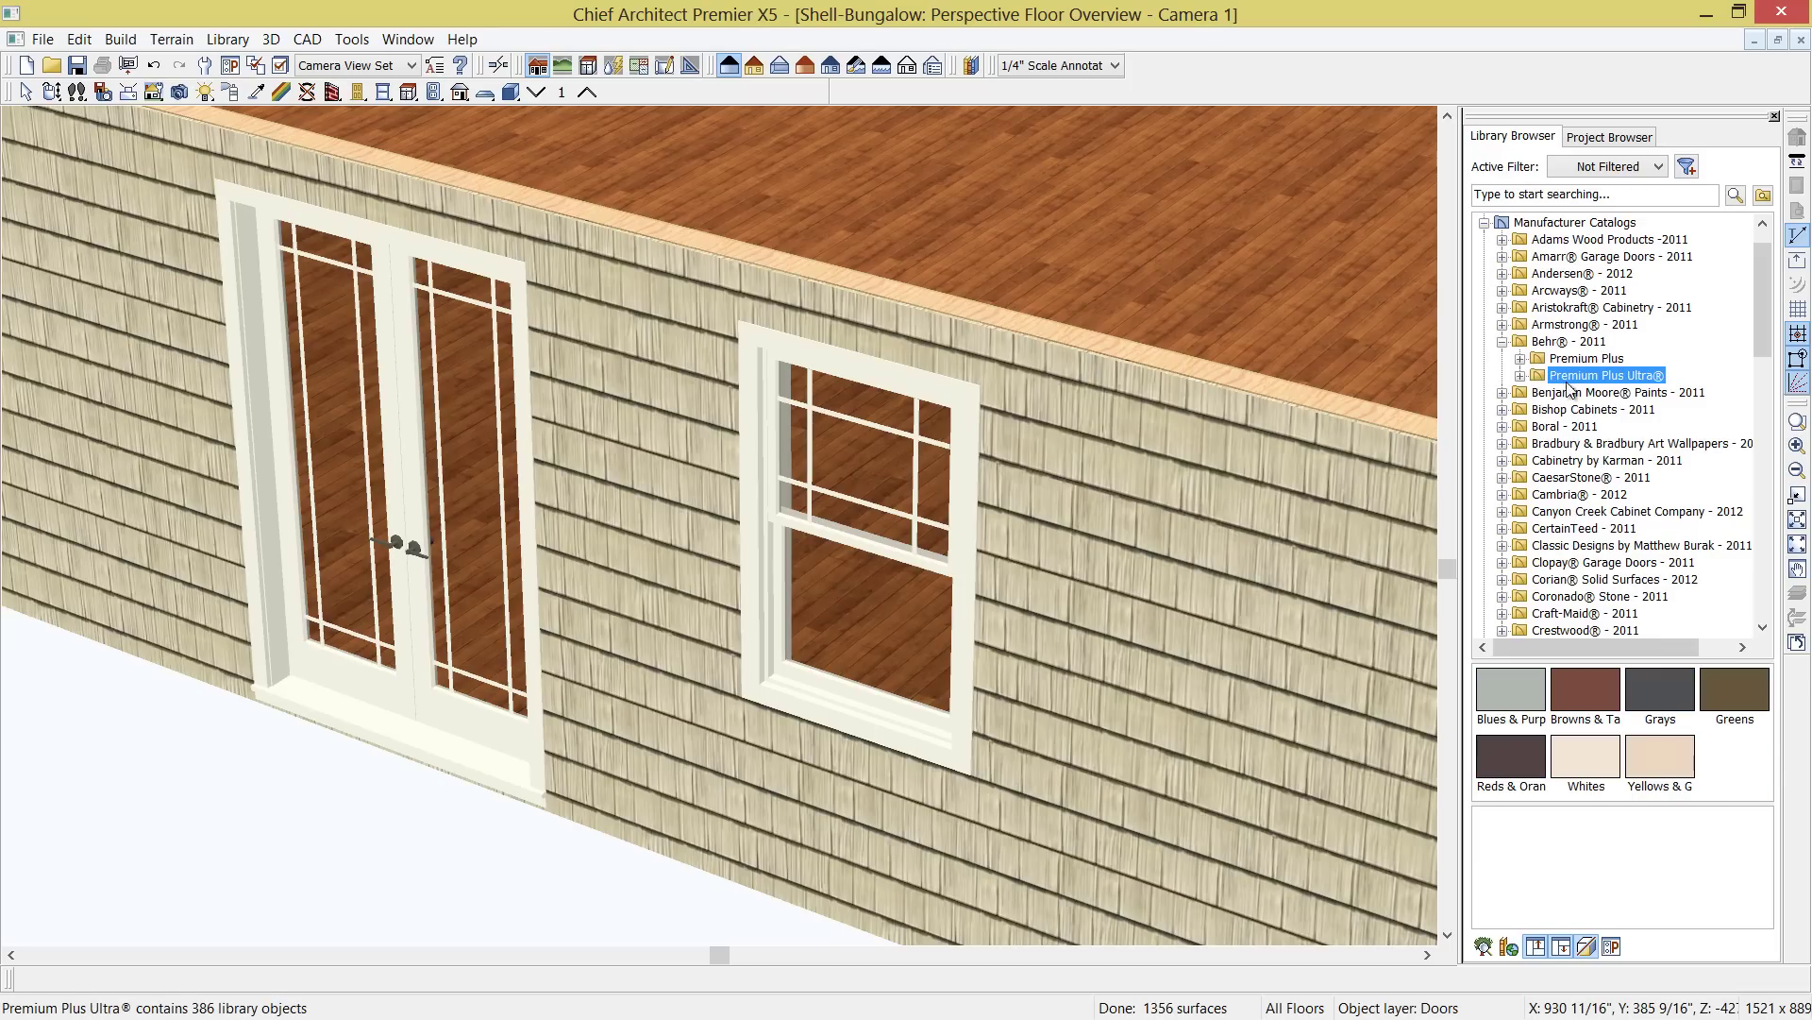
{"action": "double_click", "coordinate": [1664, 710]}
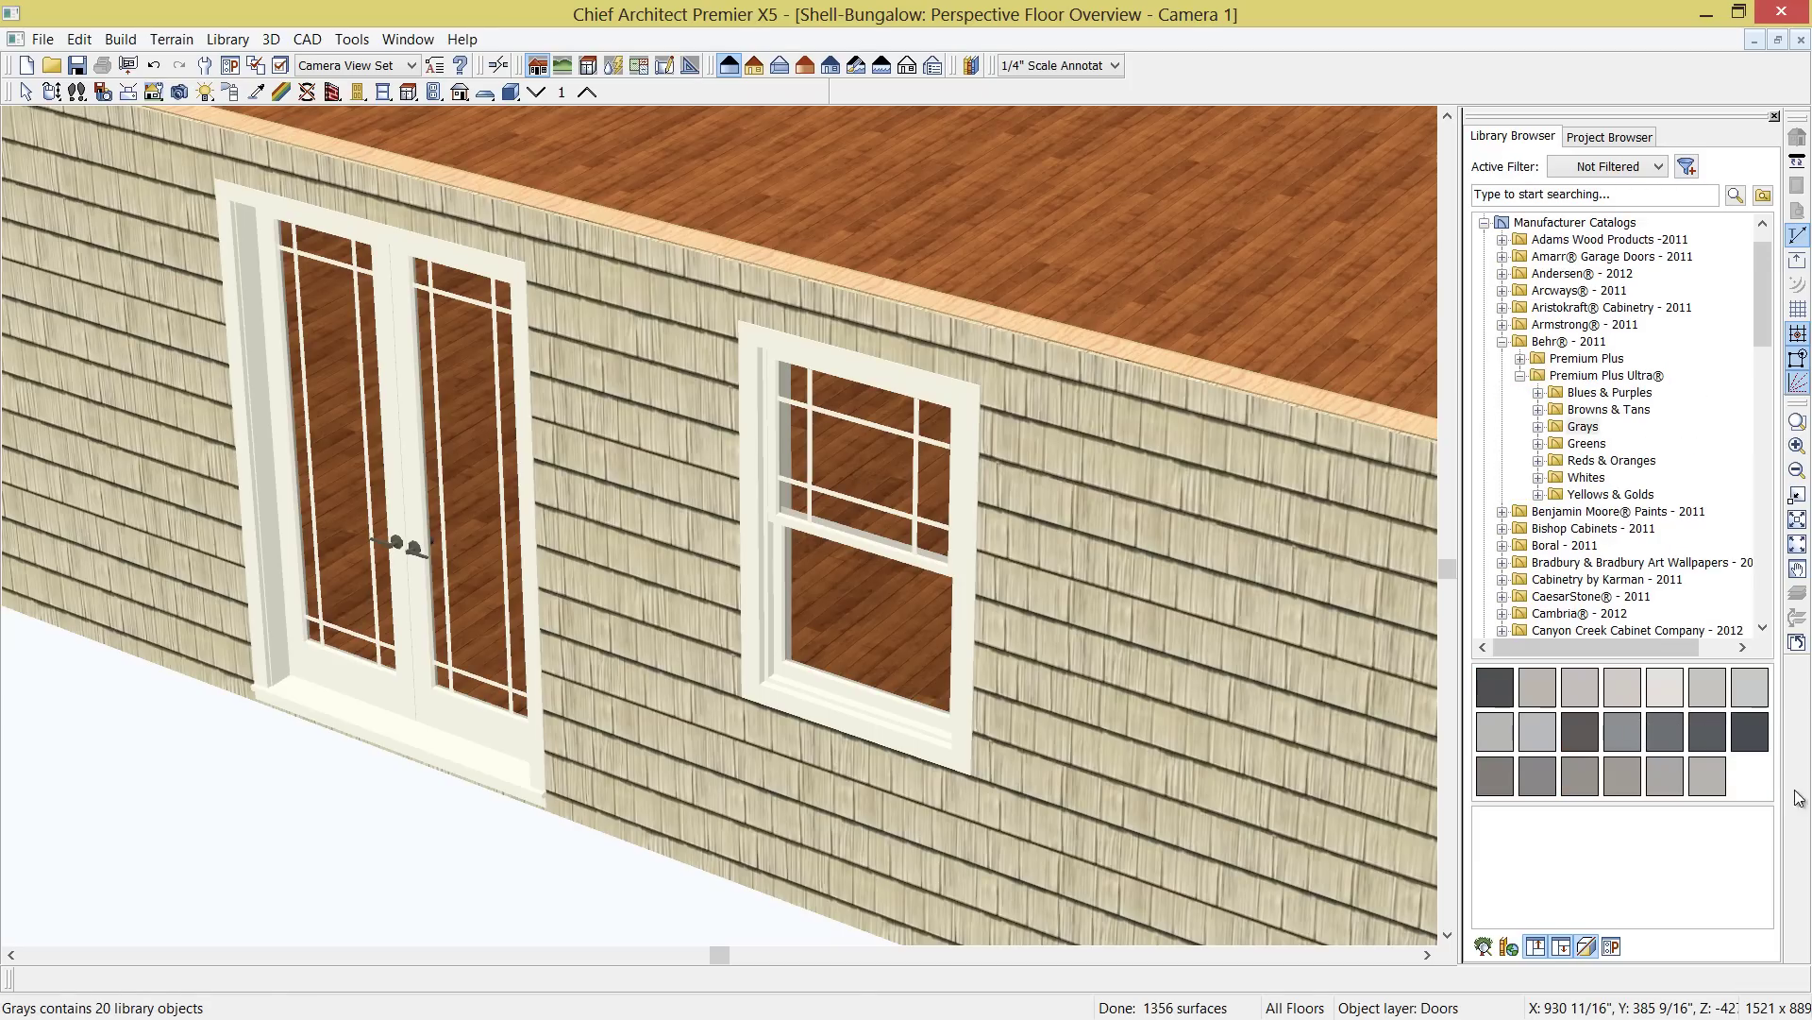
{"action": "left_click", "coordinate": [1495, 685]}
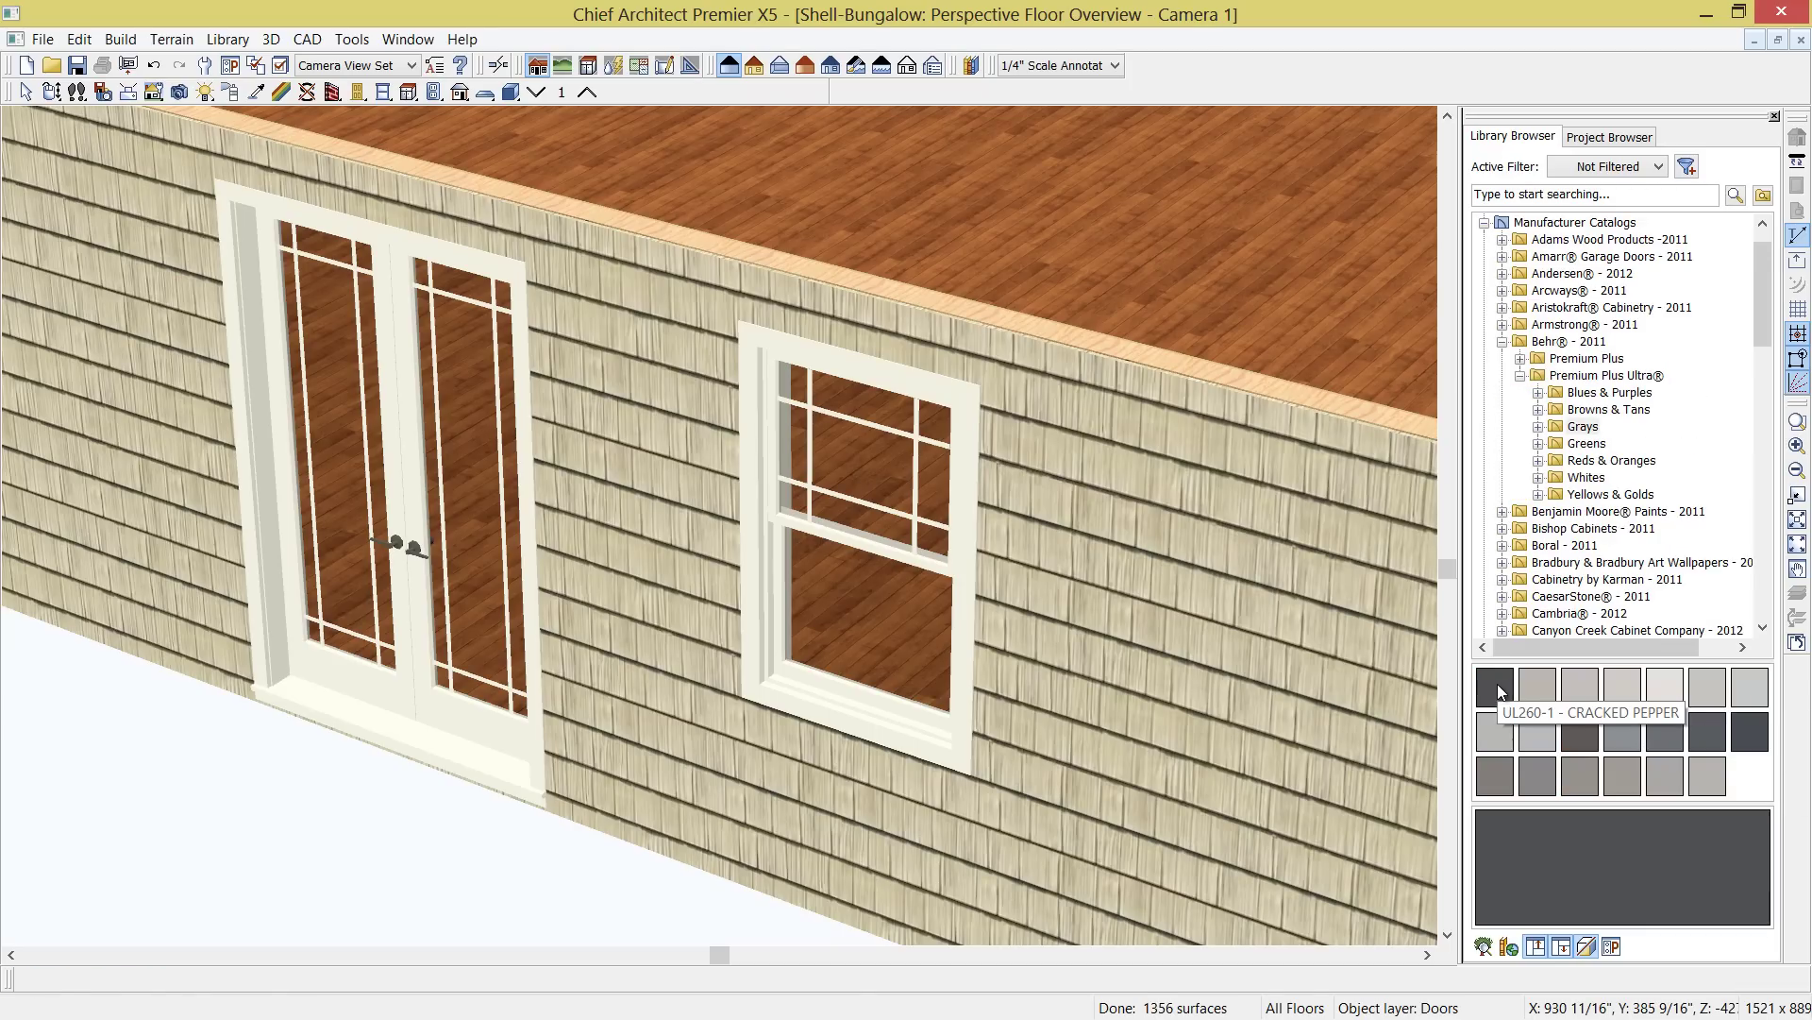
Pick S-H-790 Black Suede from Behr Premium Plus Browns & Blacks and paint the whole double door and window, replacing their materials
{"action": "left_click", "coordinate": [1537, 358]}
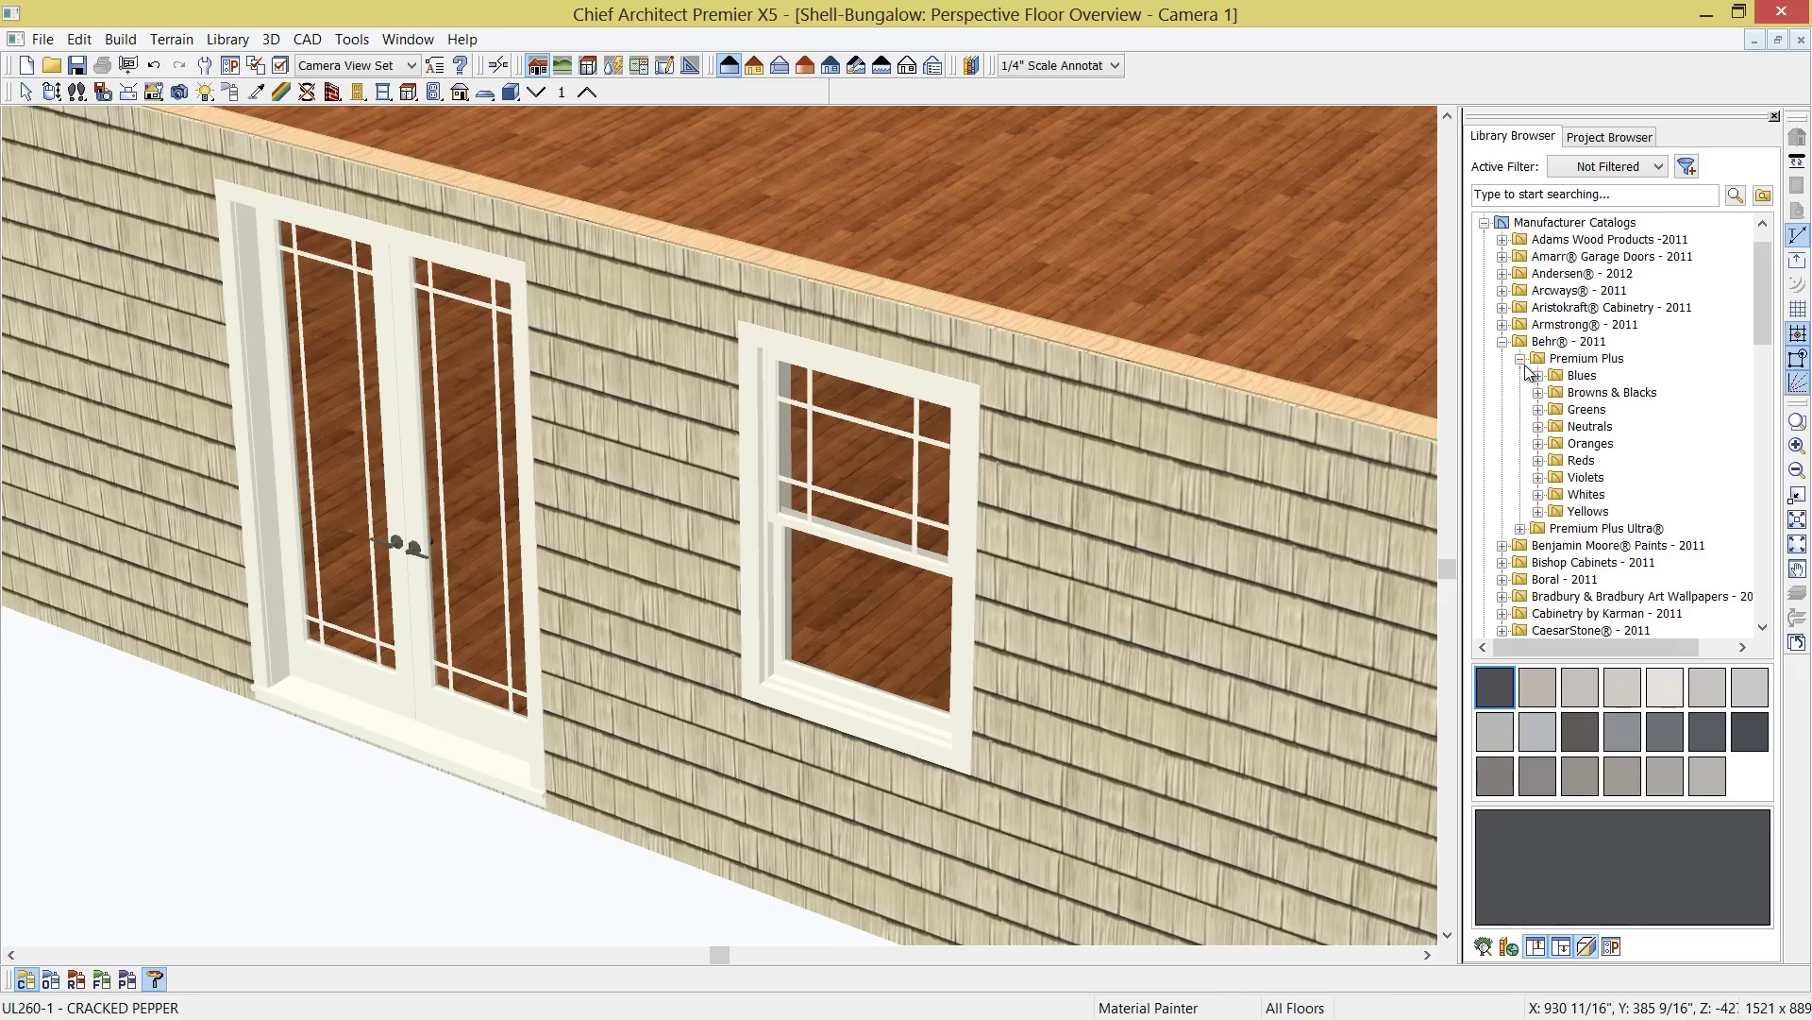
{"action": "left_click", "coordinate": [1582, 392]}
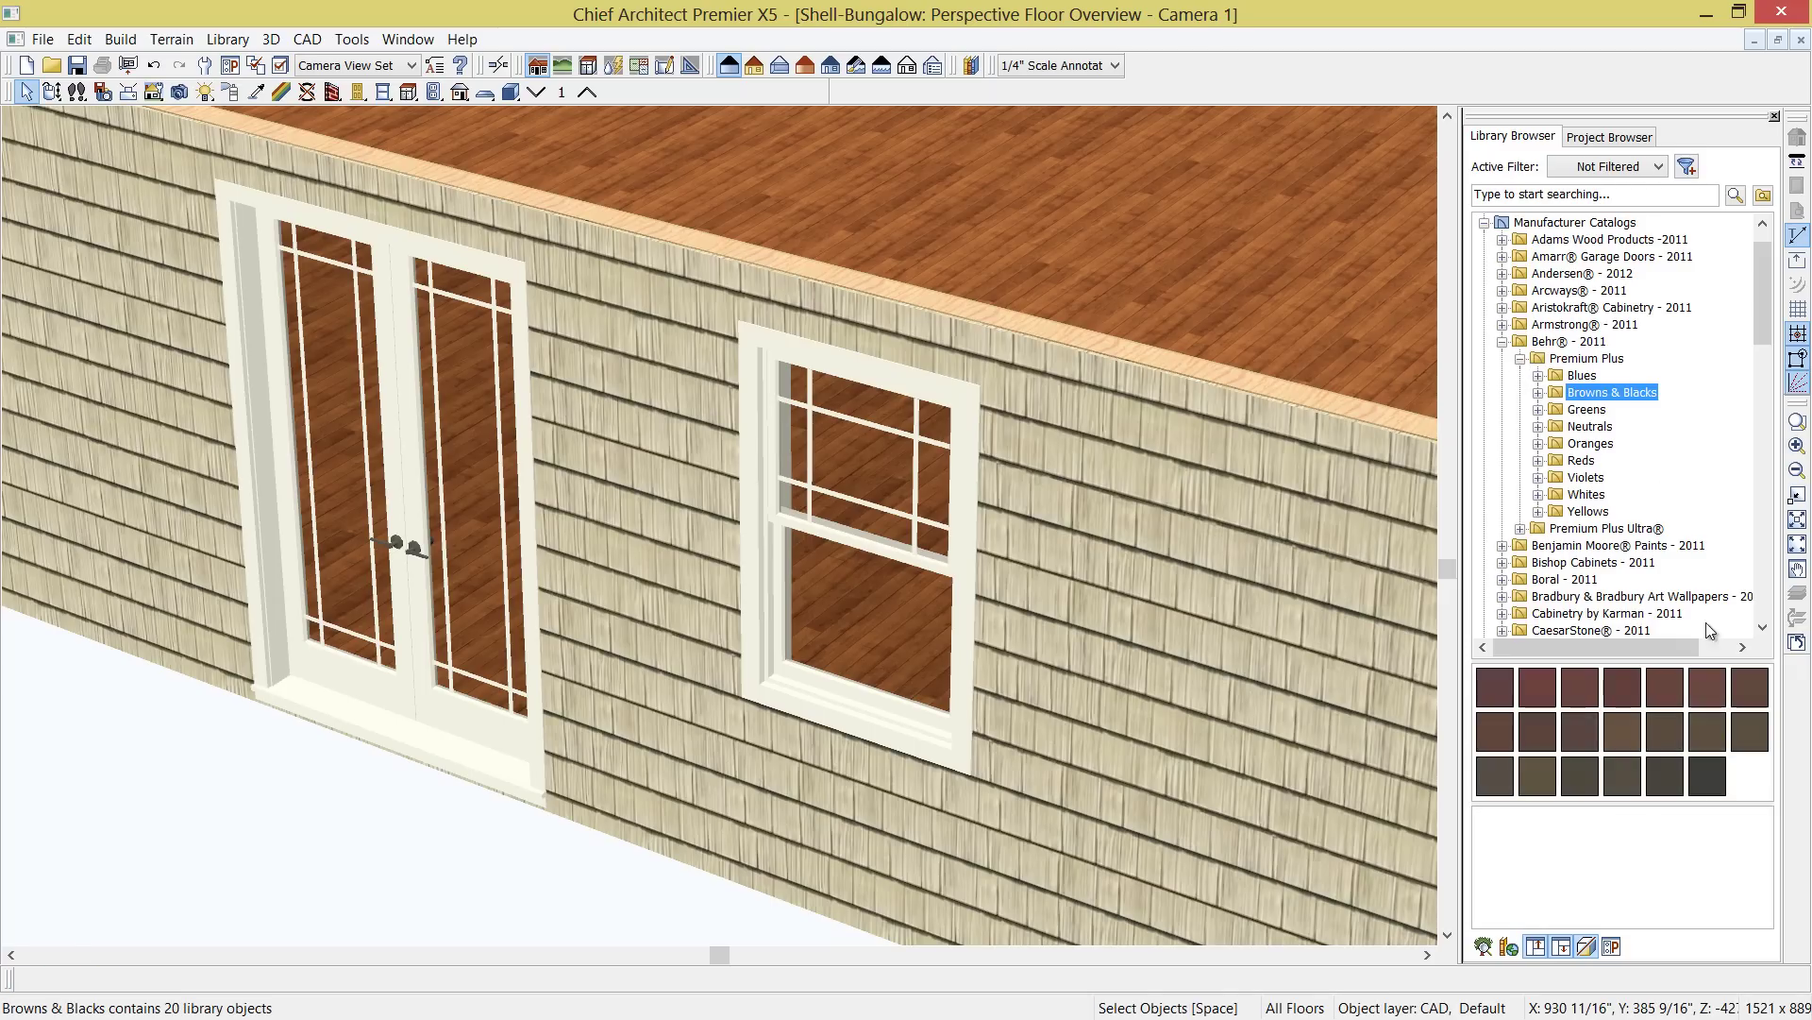
{"action": "left_click", "coordinate": [1710, 785]}
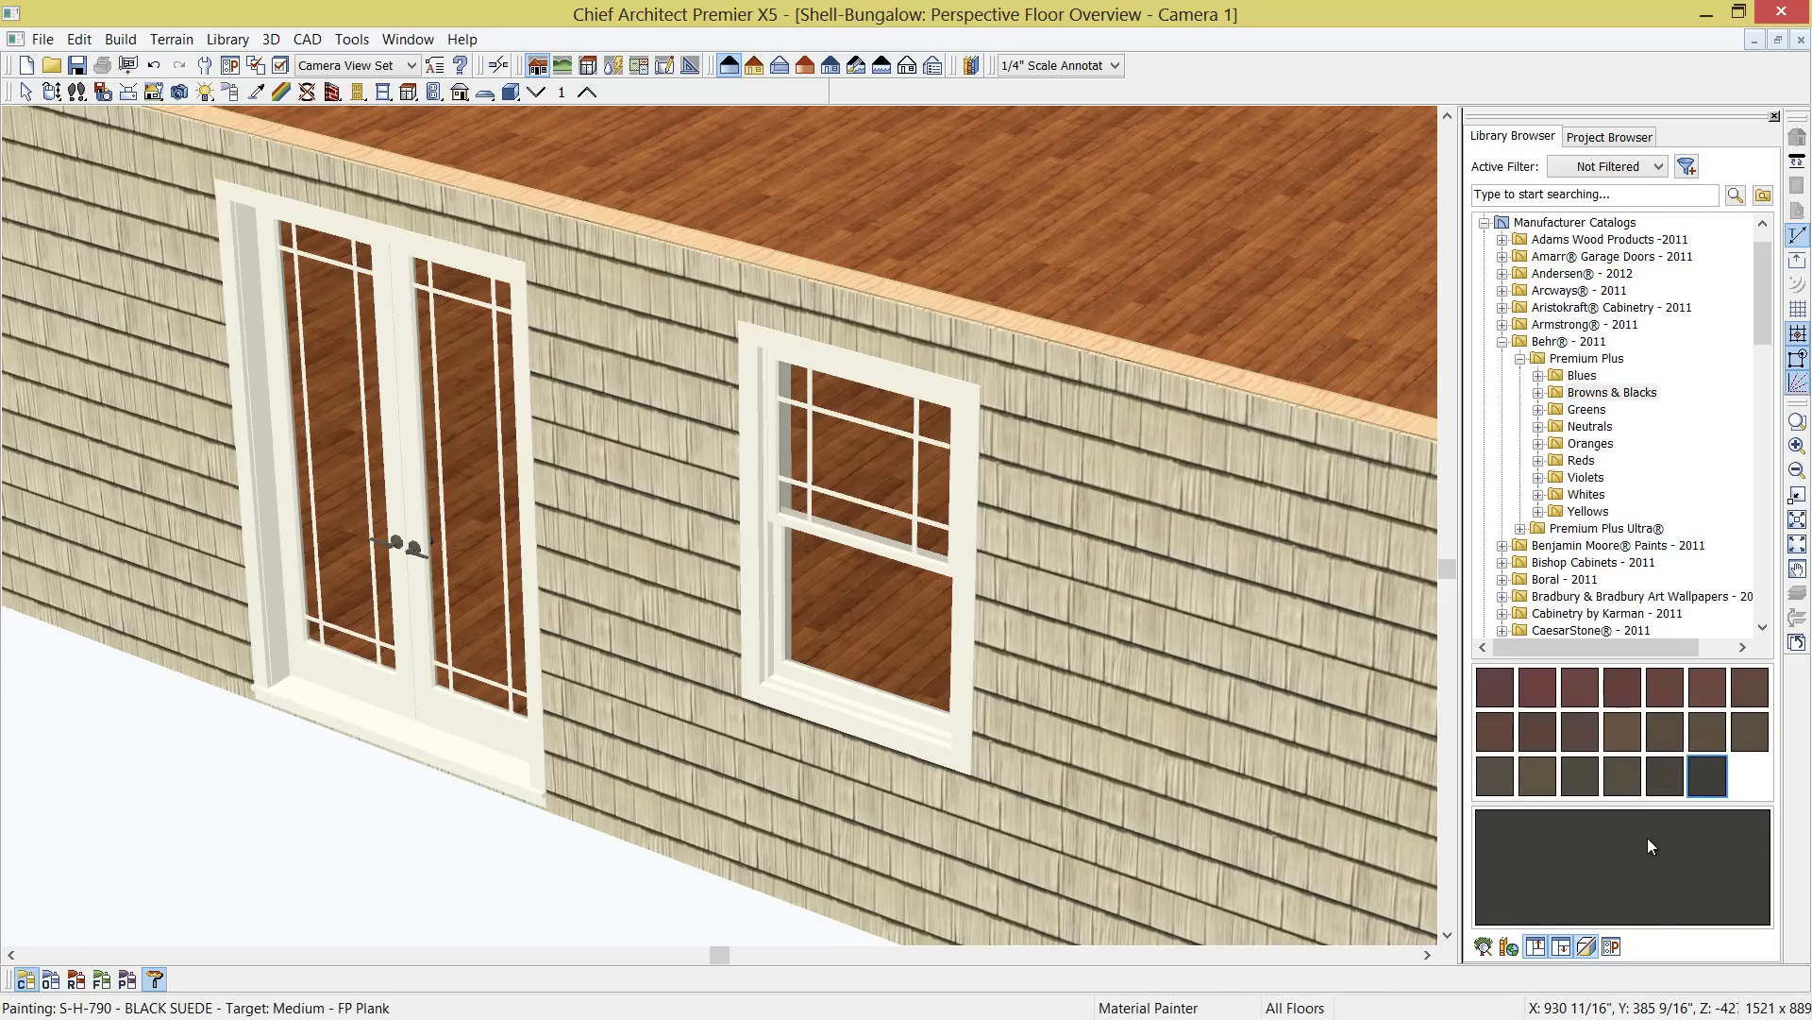
{"action": "left_click", "coordinate": [51, 981]}
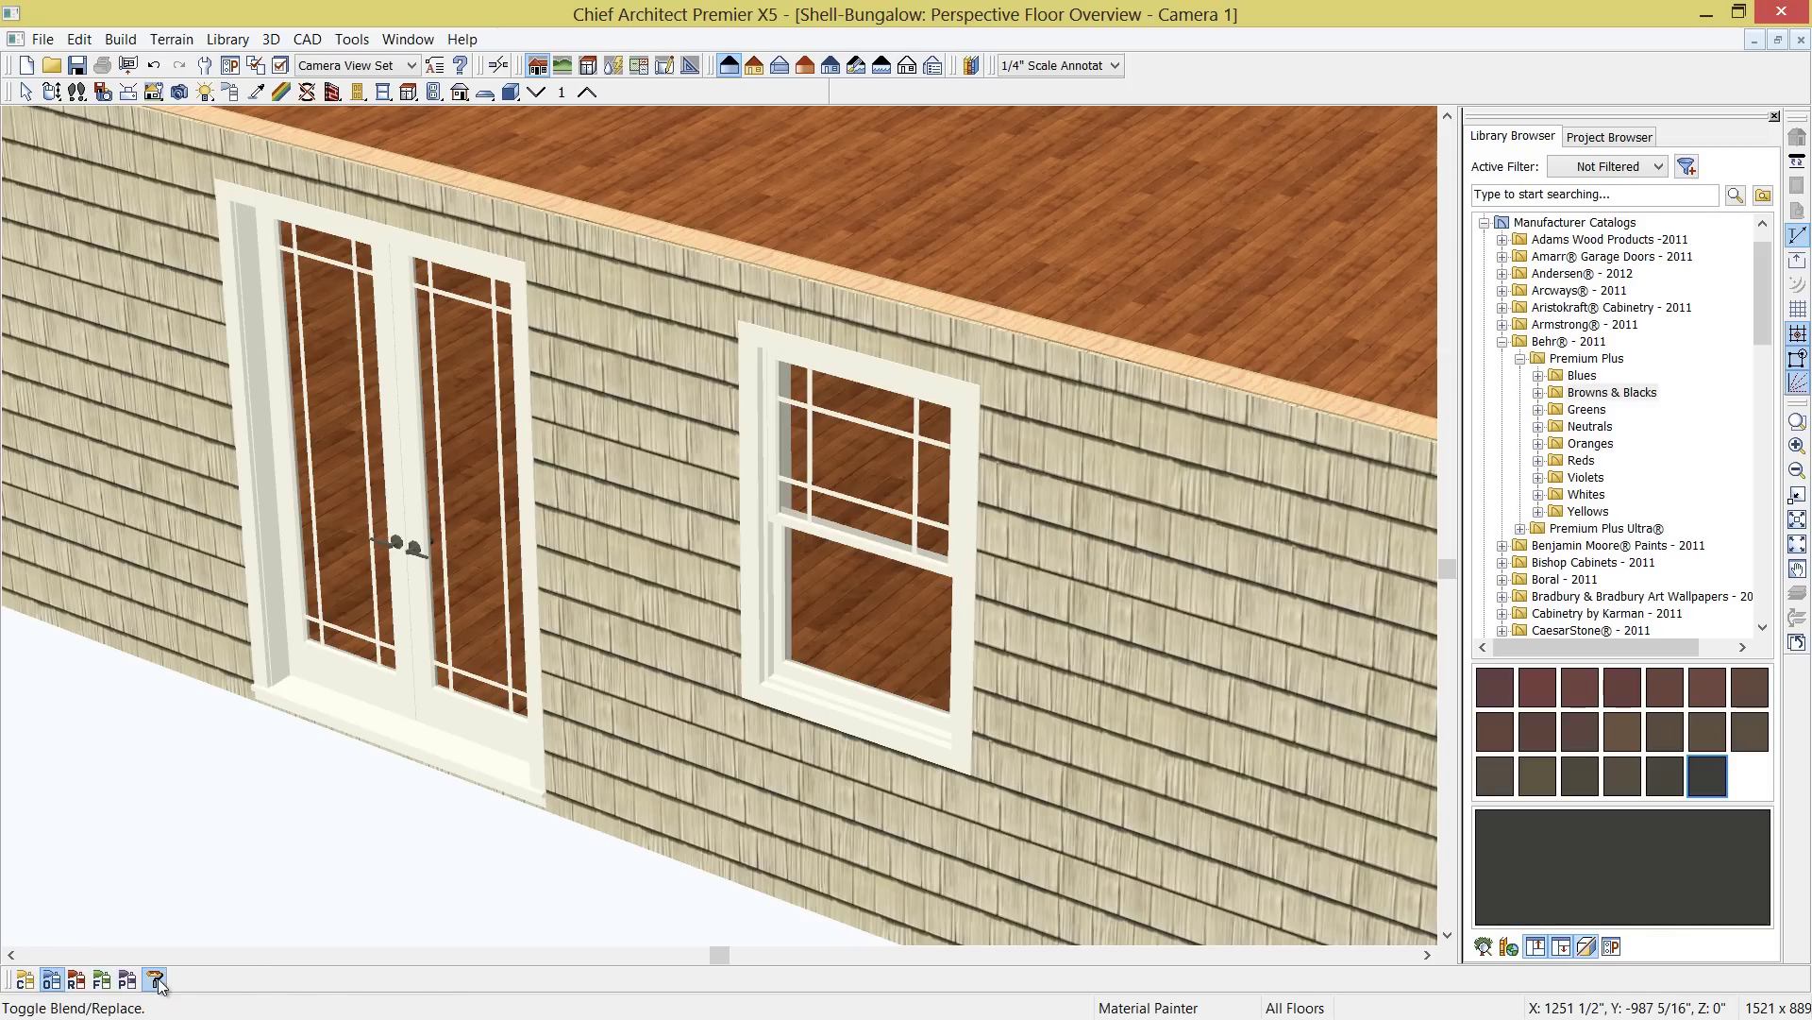
{"action": "left_click", "coordinate": [376, 607]}
{"action": "left_click", "coordinate": [791, 639]}
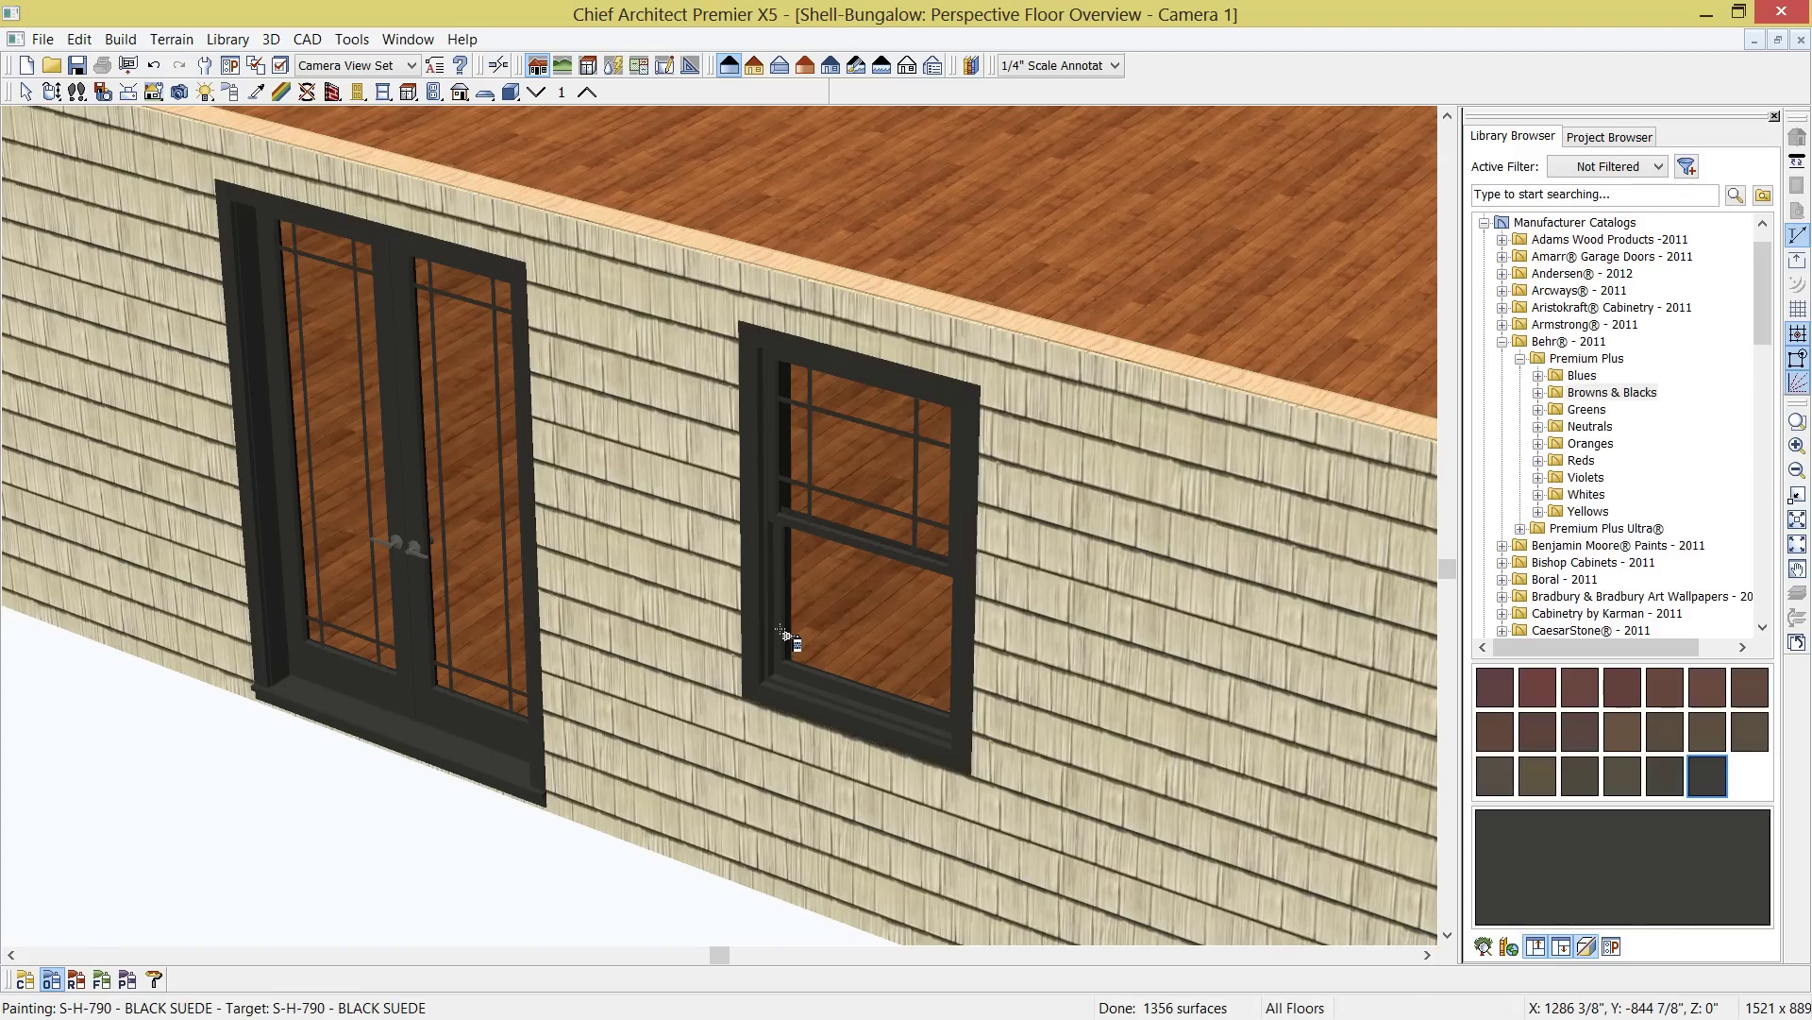
{"action": "key", "text": "space"}
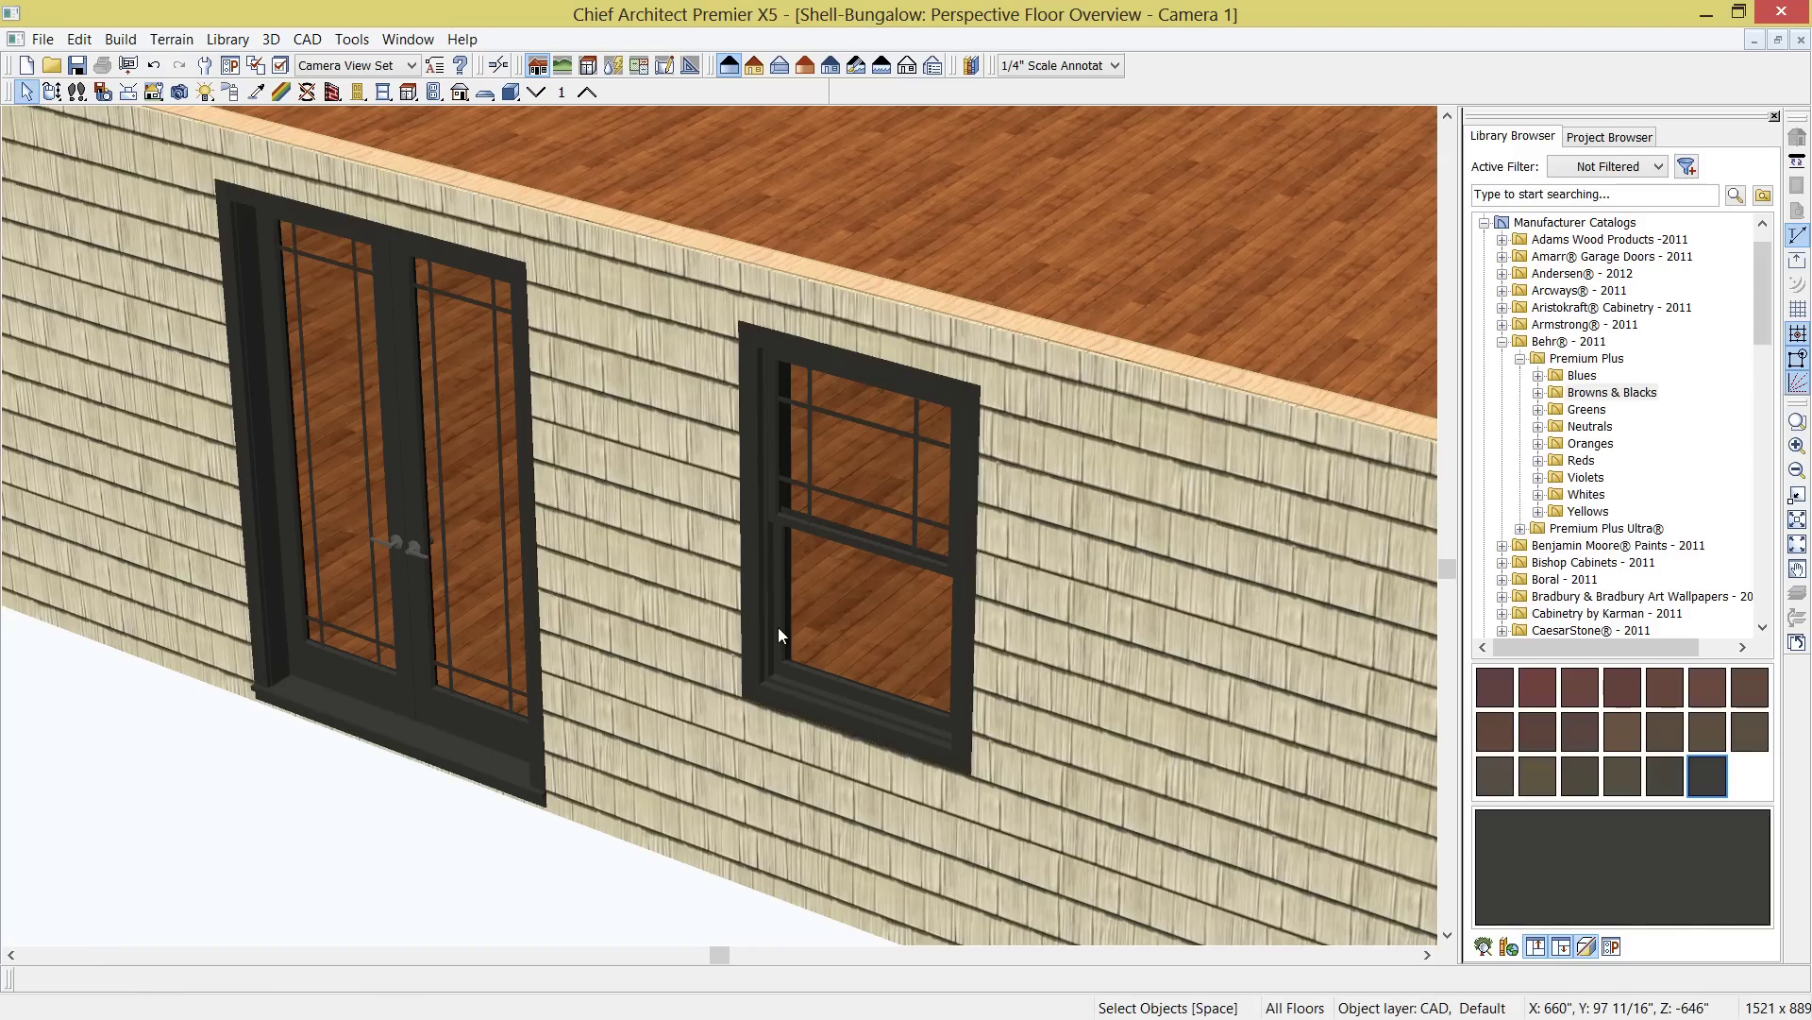
Set the black window and the black glass double door as the defaults for their object types
{"action": "left_click", "coordinate": [778, 627]}
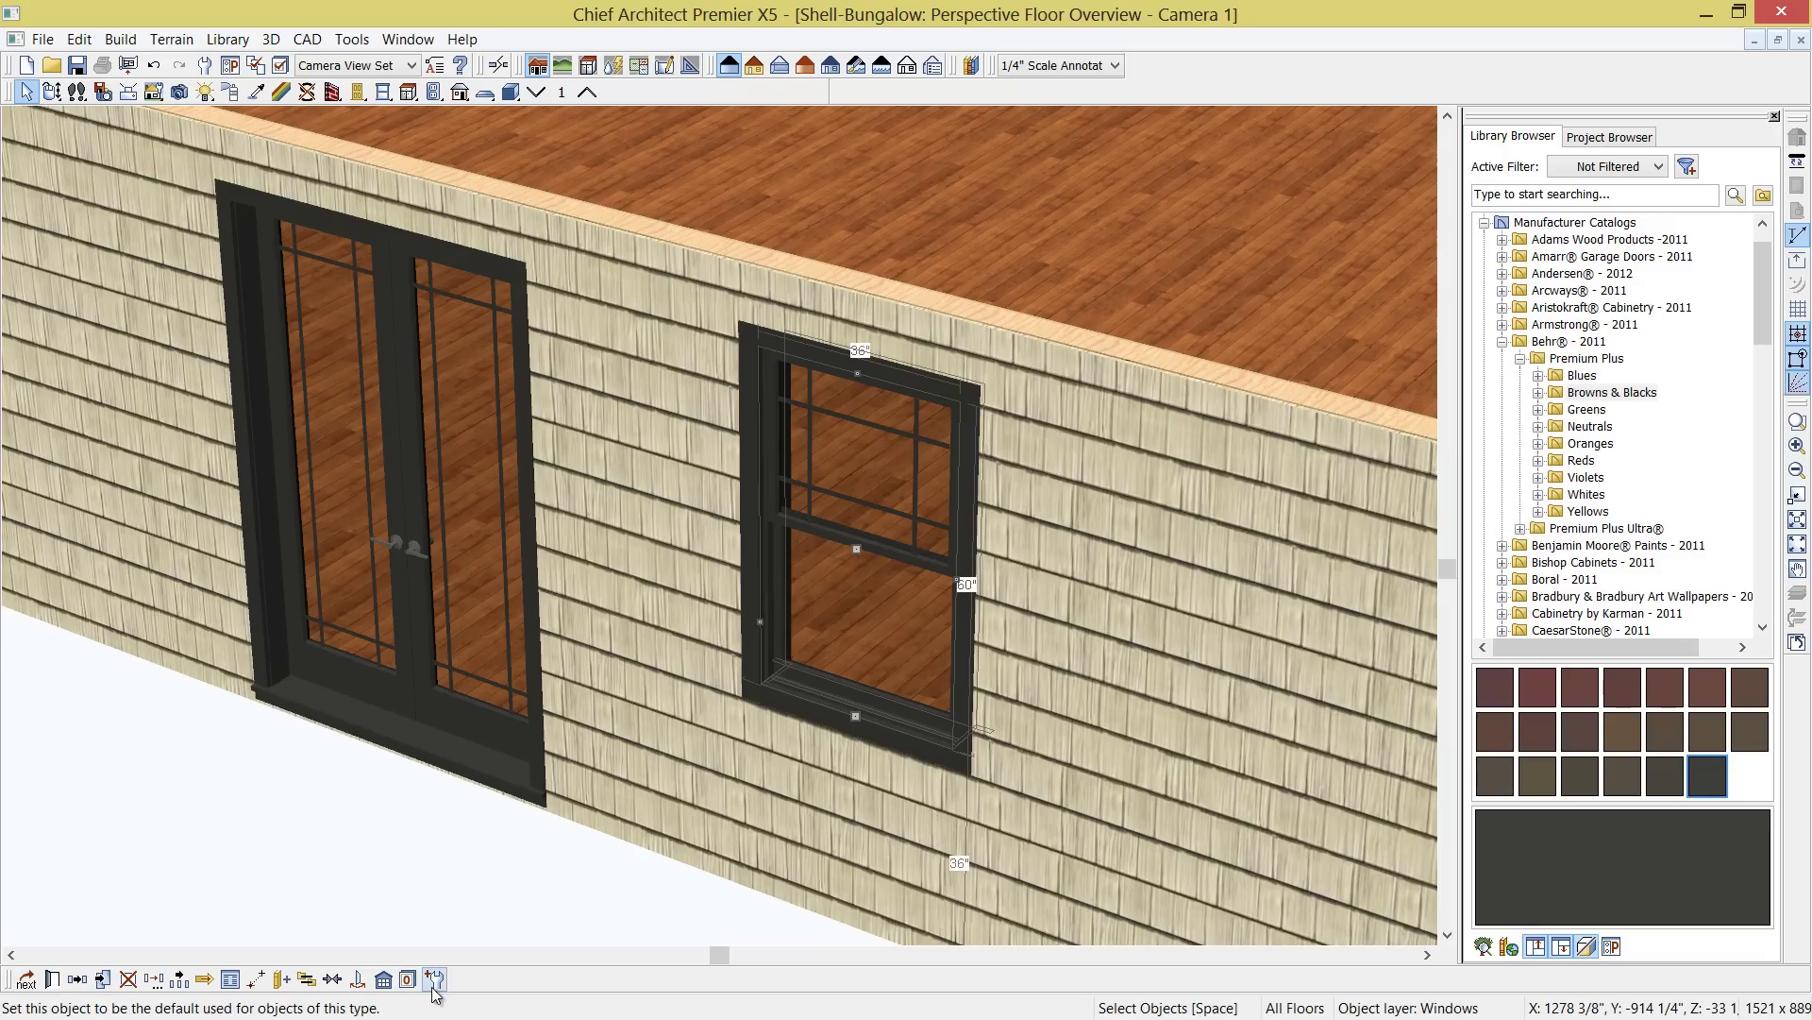
{"action": "left_click", "coordinate": [500, 712]}
{"action": "left_click", "coordinate": [484, 979]}
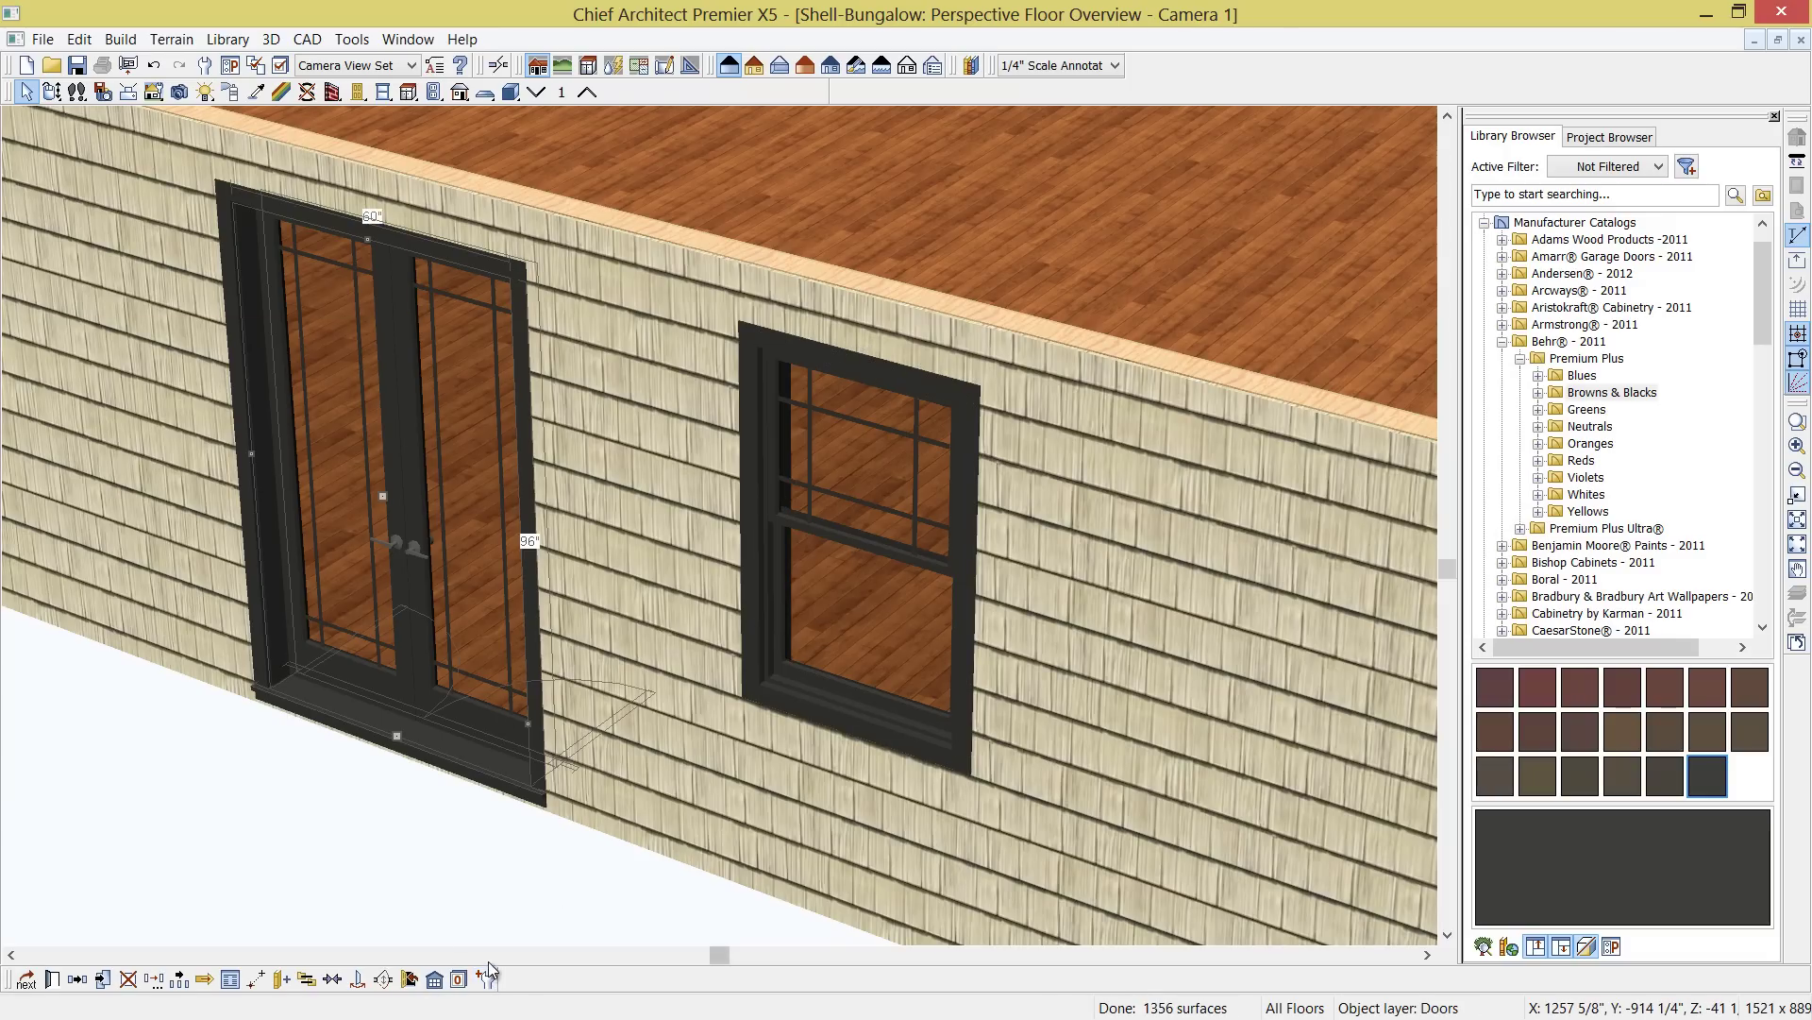
Place two more default glass double doors along the front wall, on the far side of the existing door from the window
{"action": "scroll", "coordinate": [499, 888], "scroll_direction": "down", "scroll_amount": 2}
{"action": "middle_click_drag", "start_coordinate": [493, 697], "coordinate": [935, 747]}
{"action": "left_click", "coordinate": [935, 746]}
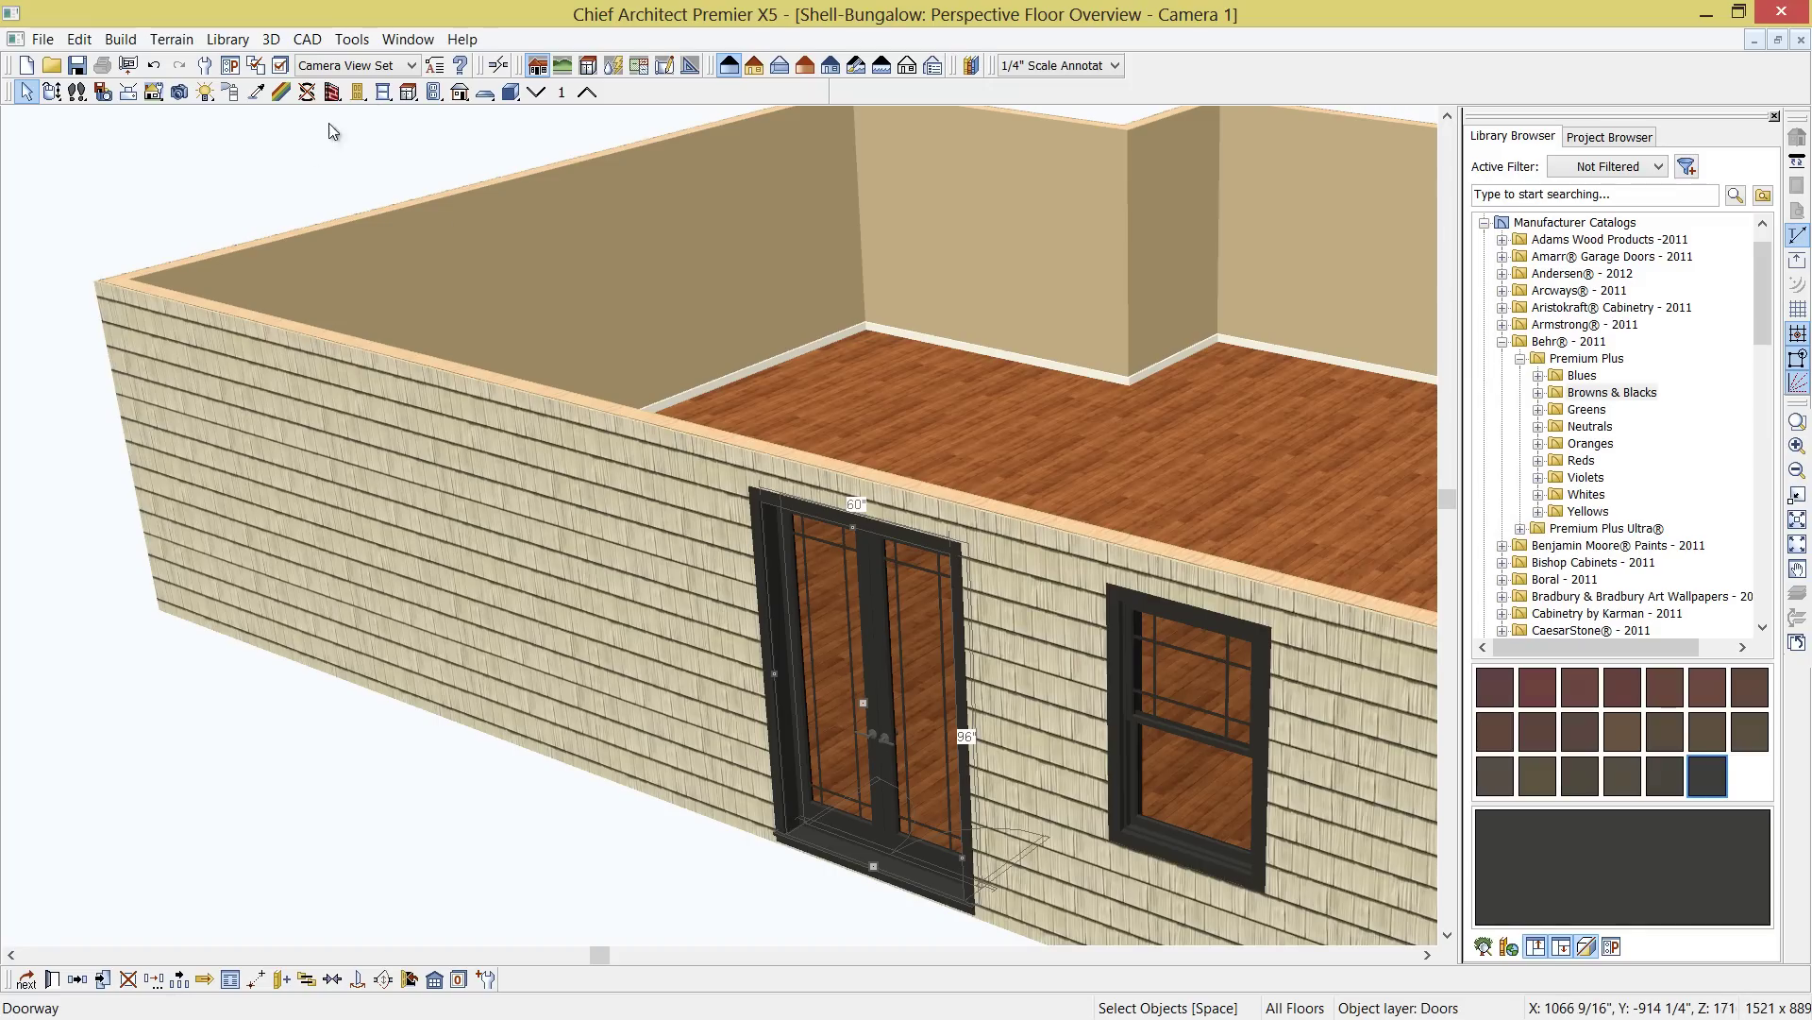
{"action": "left_click", "coordinate": [358, 91]}
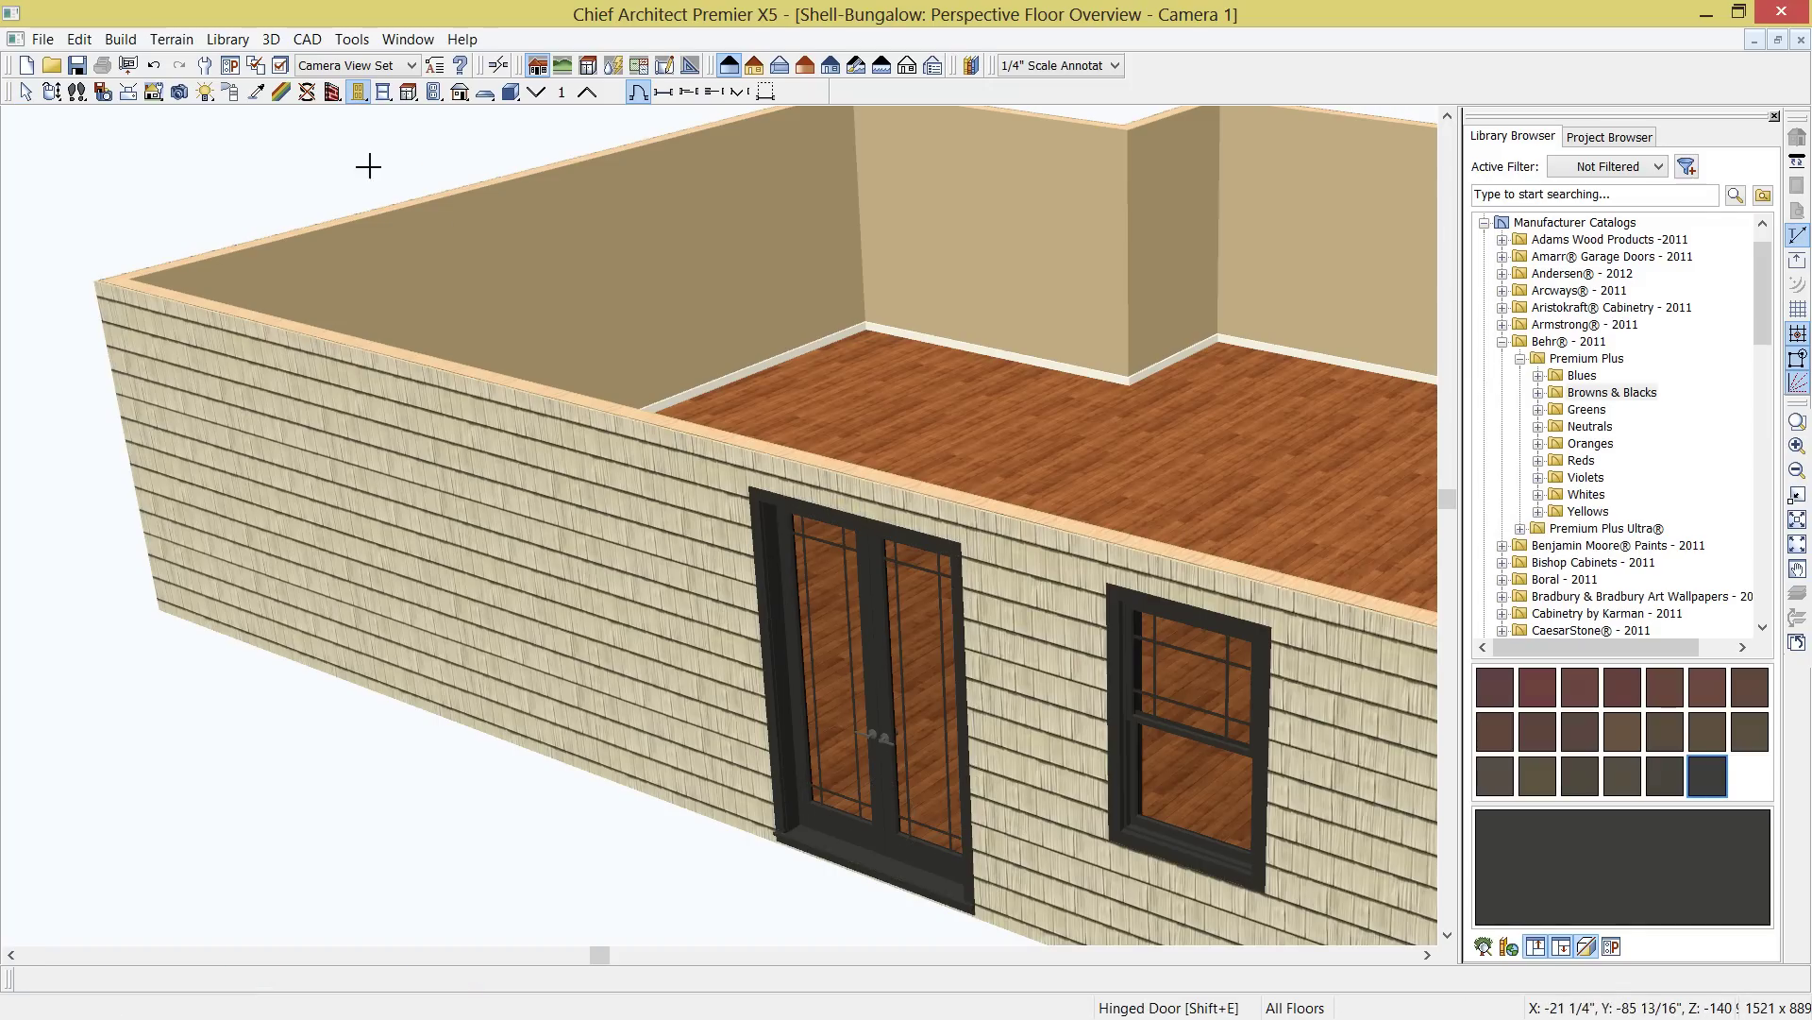
{"action": "left_click", "coordinate": [456, 567]}
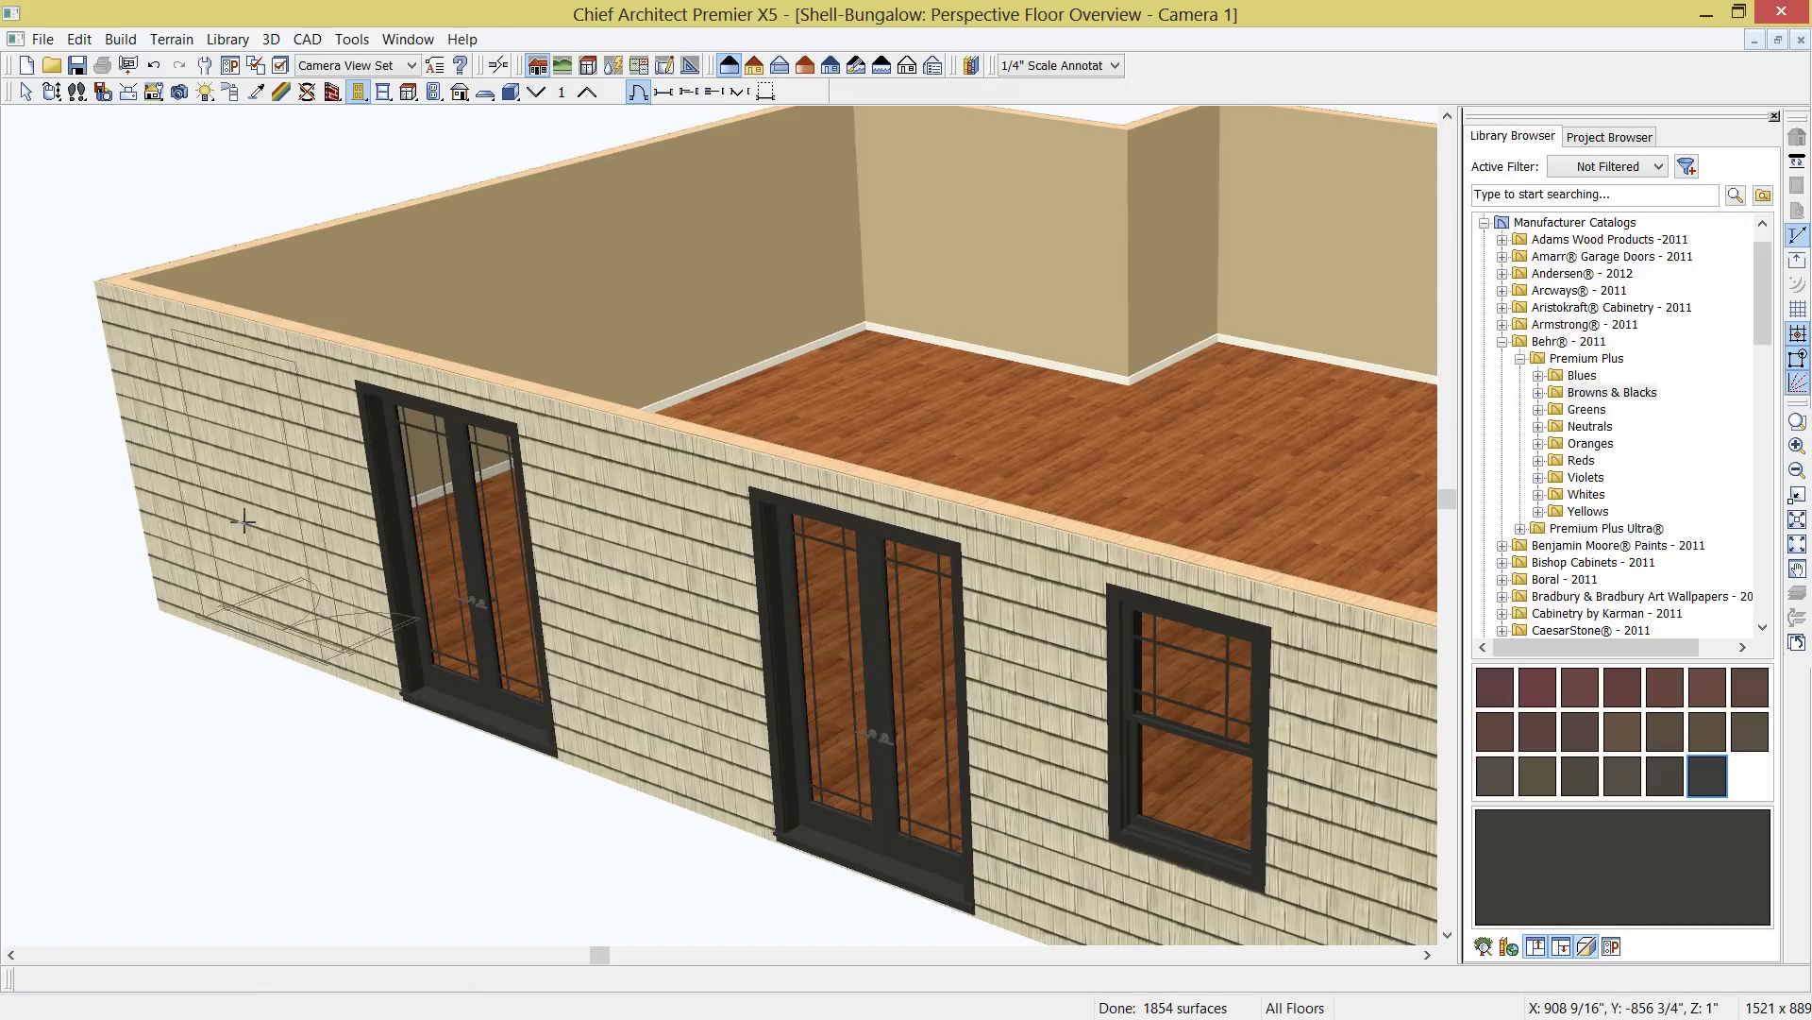
{"action": "left_click", "coordinate": [215, 518]}
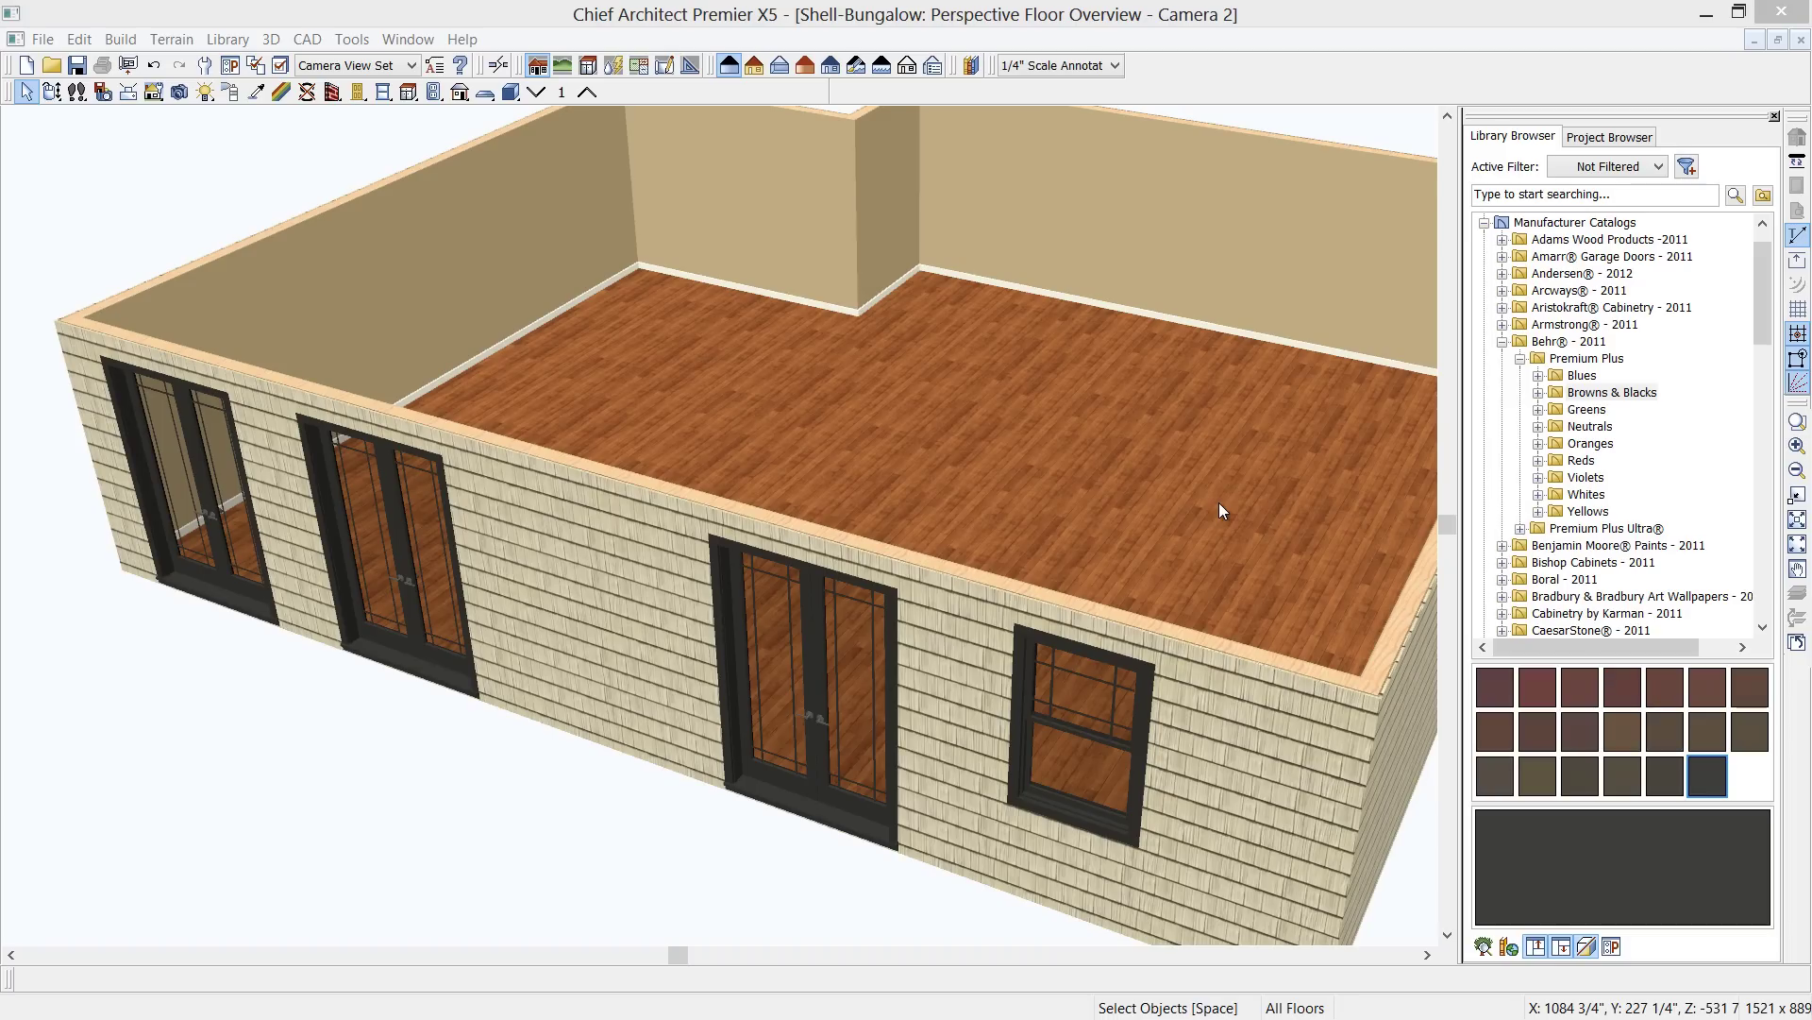
Close the library and tile the 3D overview and the floor plan vertically side by side
{"action": "left_click", "coordinate": [1774, 116]}
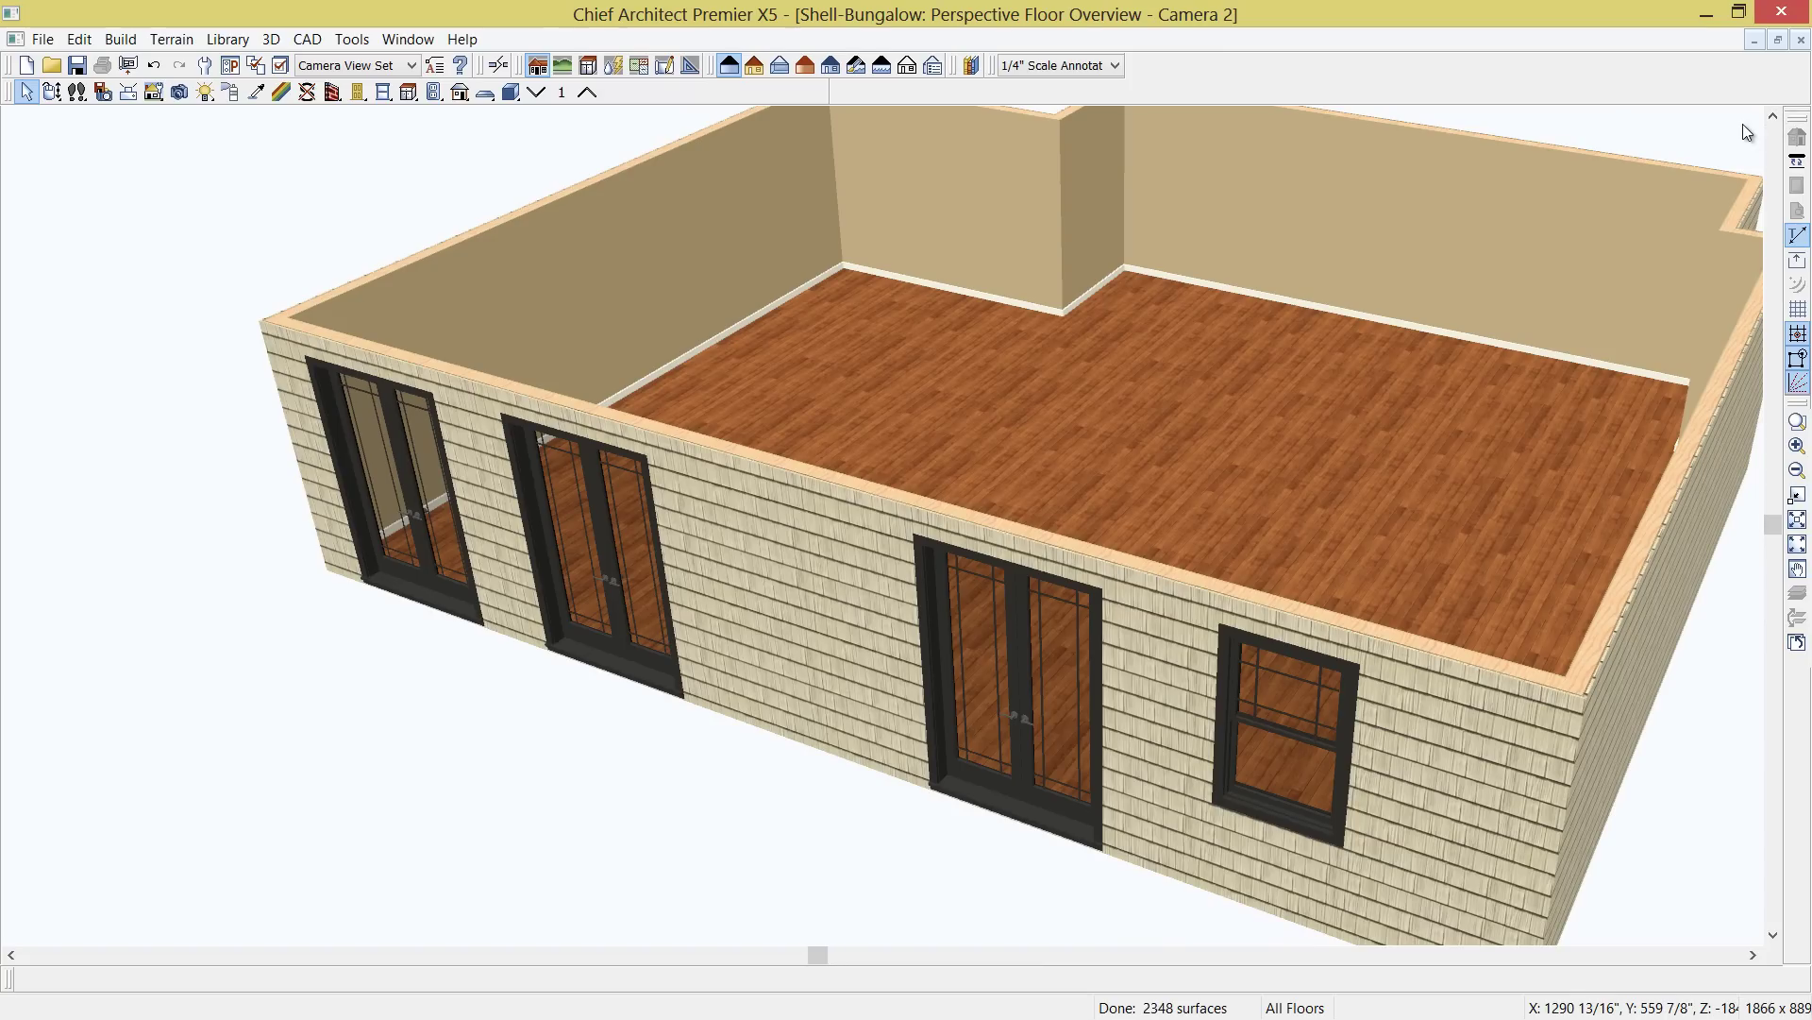
{"action": "left_click", "coordinate": [408, 40]}
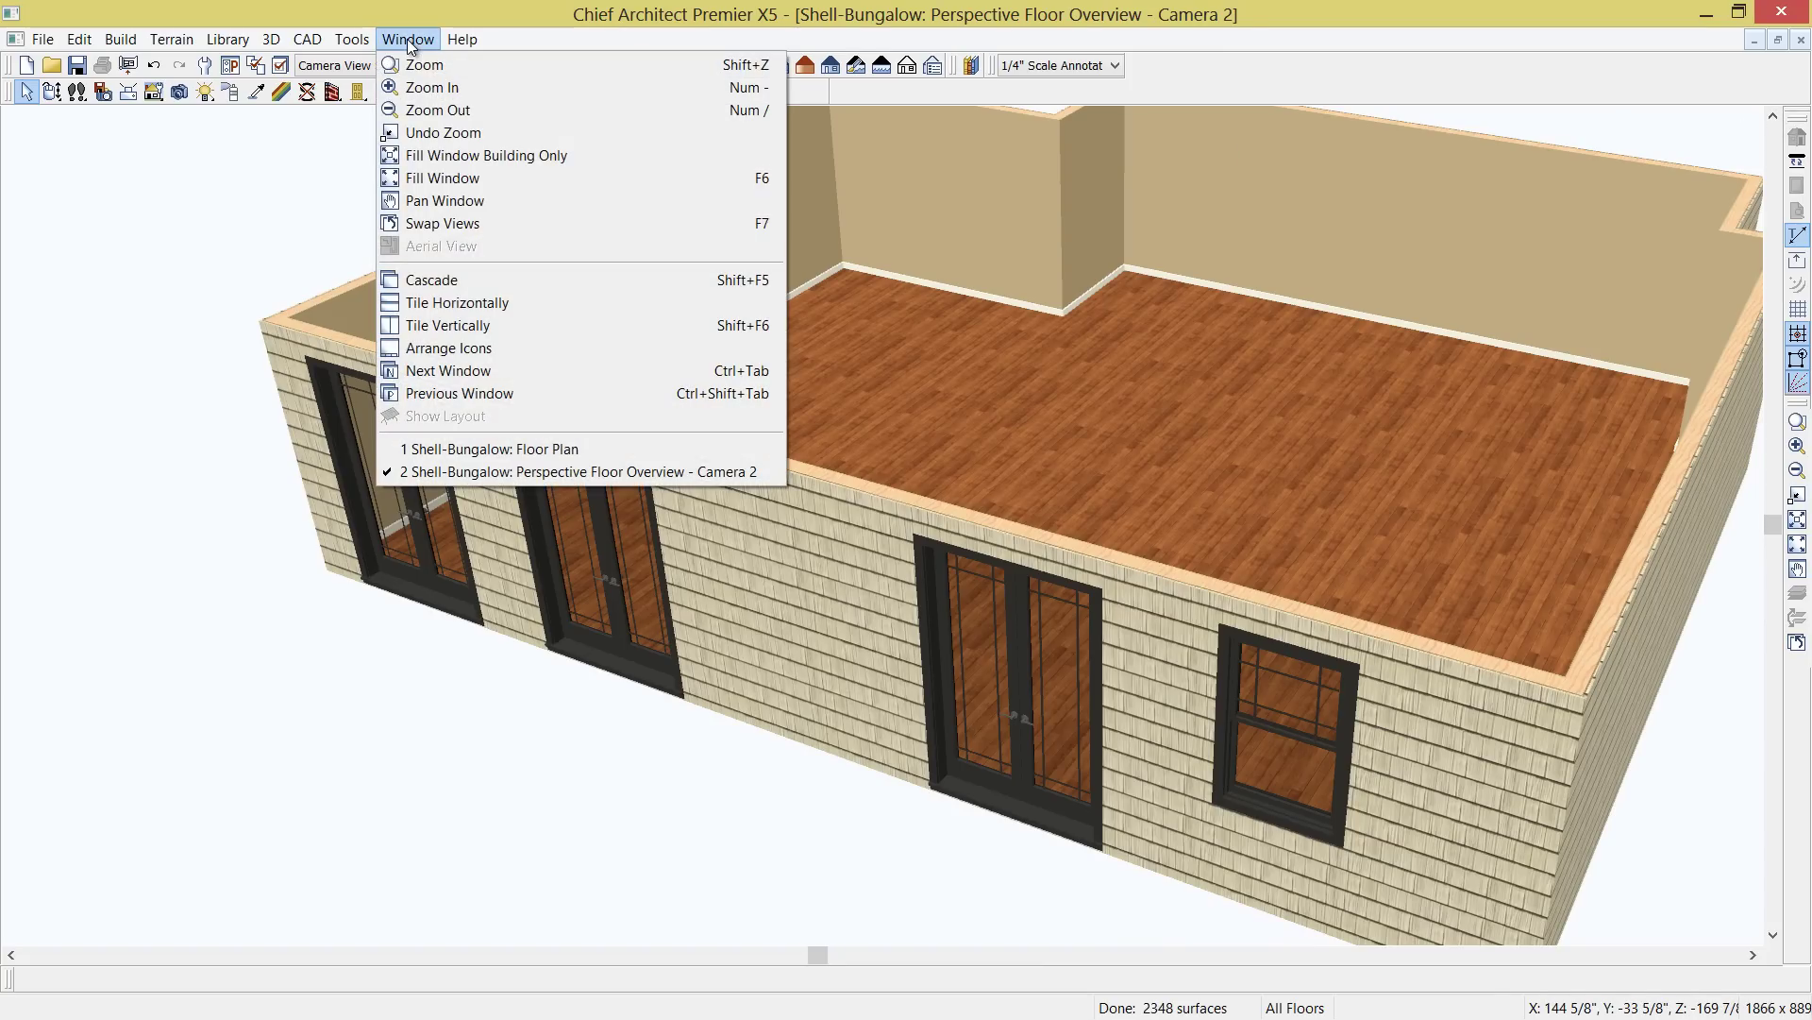
{"action": "left_click", "coordinate": [422, 326]}
In the floor plan, move the front window toward the nearest corner and set its distance to the side wall to 3'
{"action": "middle_click_drag", "start_coordinate": [1039, 488], "coordinate": [985, 670]}
{"action": "scroll", "coordinate": [1291, 699], "scroll_direction": "up", "scroll_amount": 2}
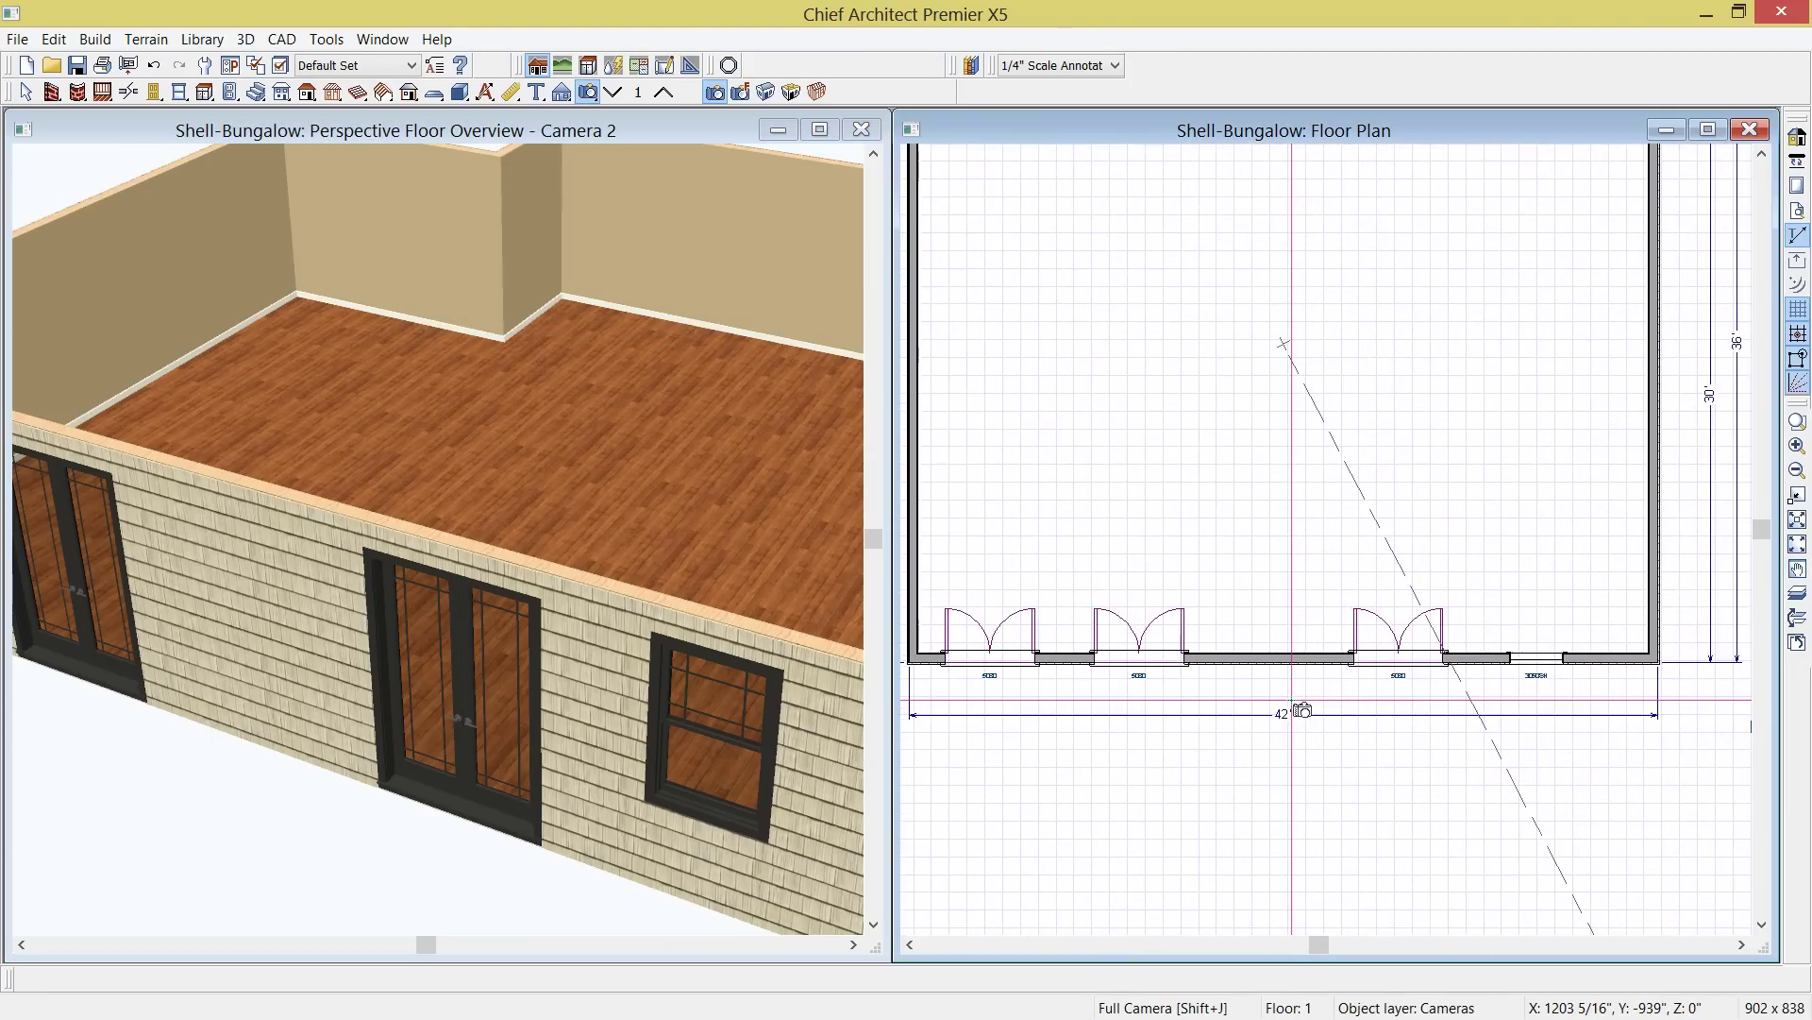
{"action": "key", "text": "space"}
{"action": "left_click", "coordinate": [1565, 656]}
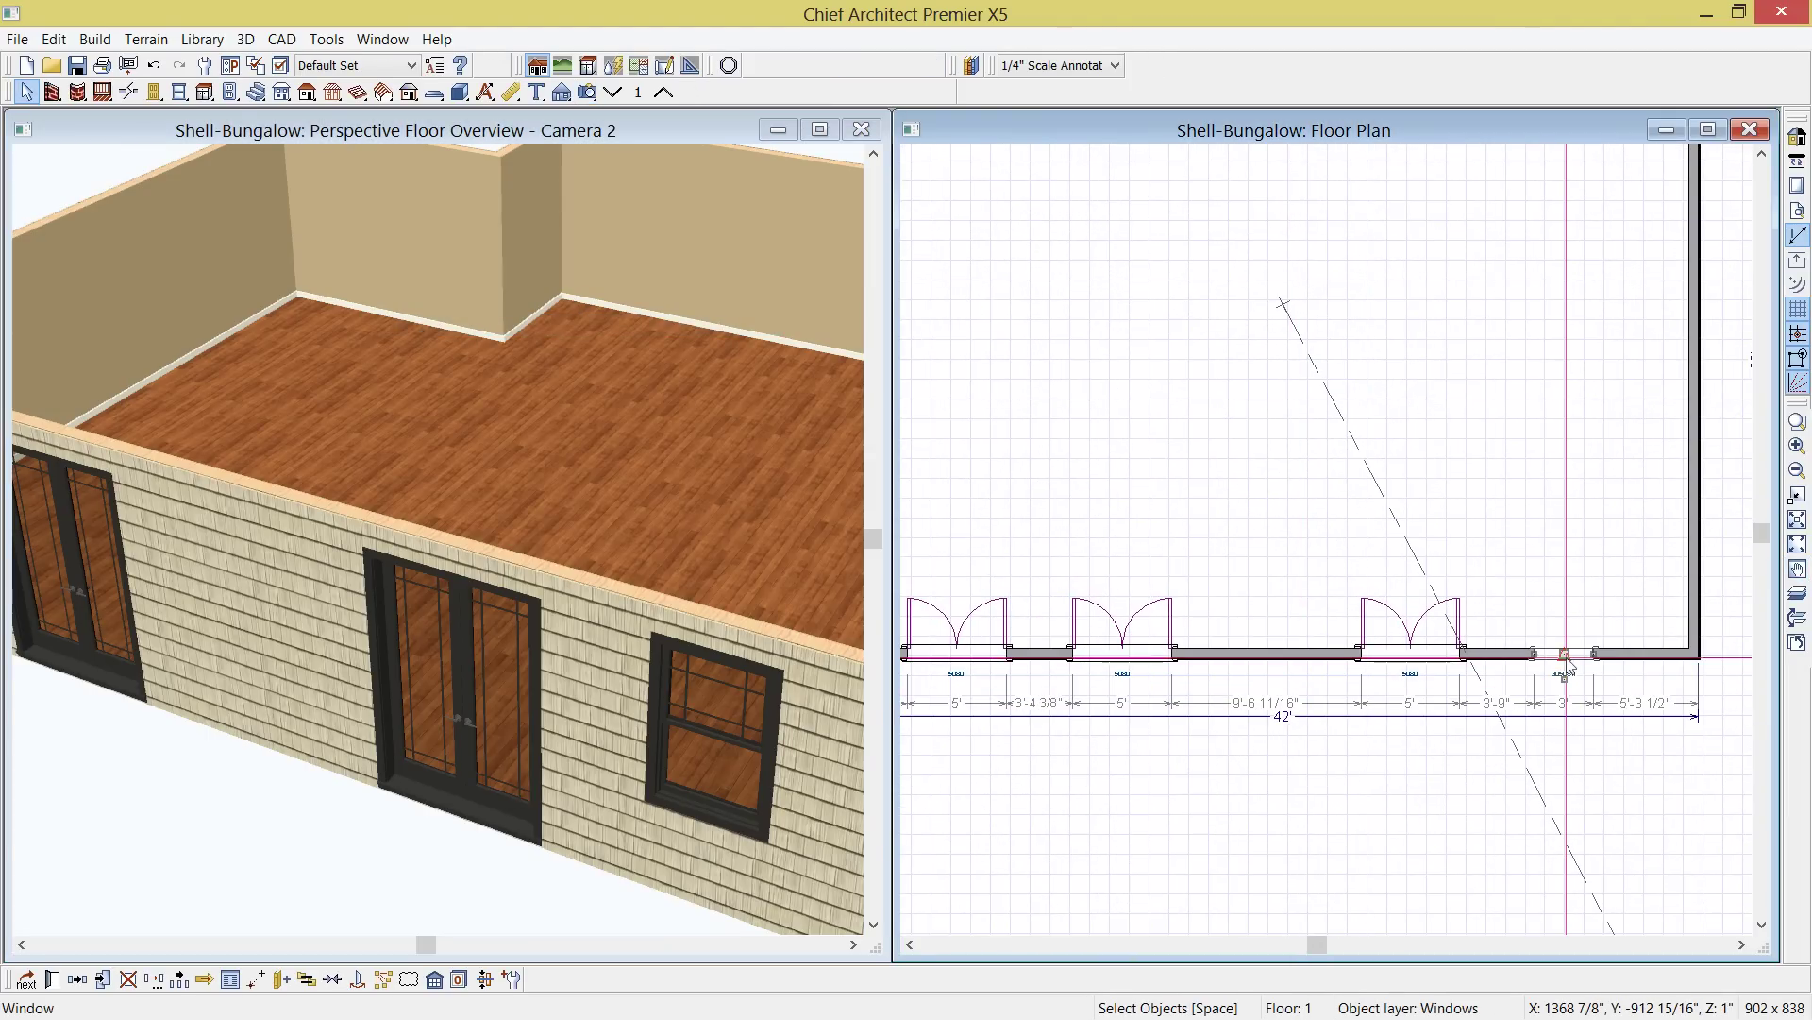
{"action": "left_click_drag", "start_coordinate": [1565, 655], "coordinate": [1597, 652]}
{"action": "scroll", "coordinate": [1610, 672], "scroll_direction": "up", "scroll_amount": 2}
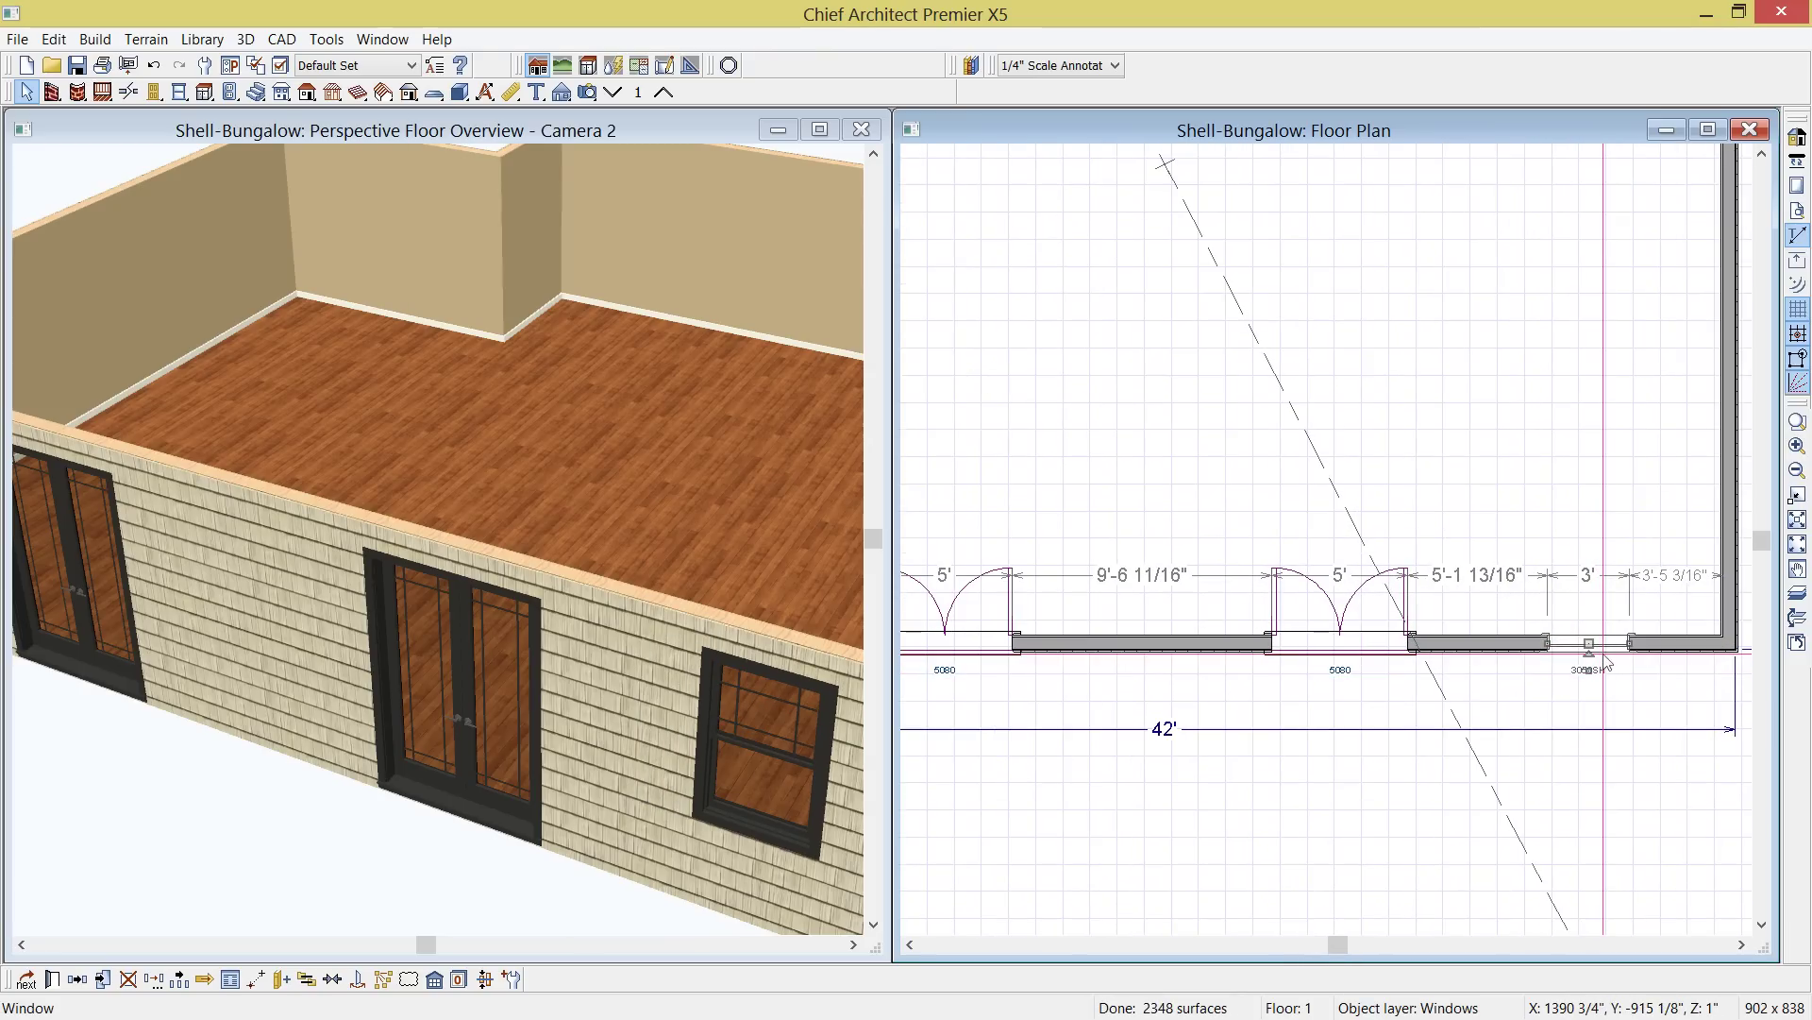
{"action": "scroll", "coordinate": [1604, 652], "scroll_direction": "up", "scroll_amount": 1}
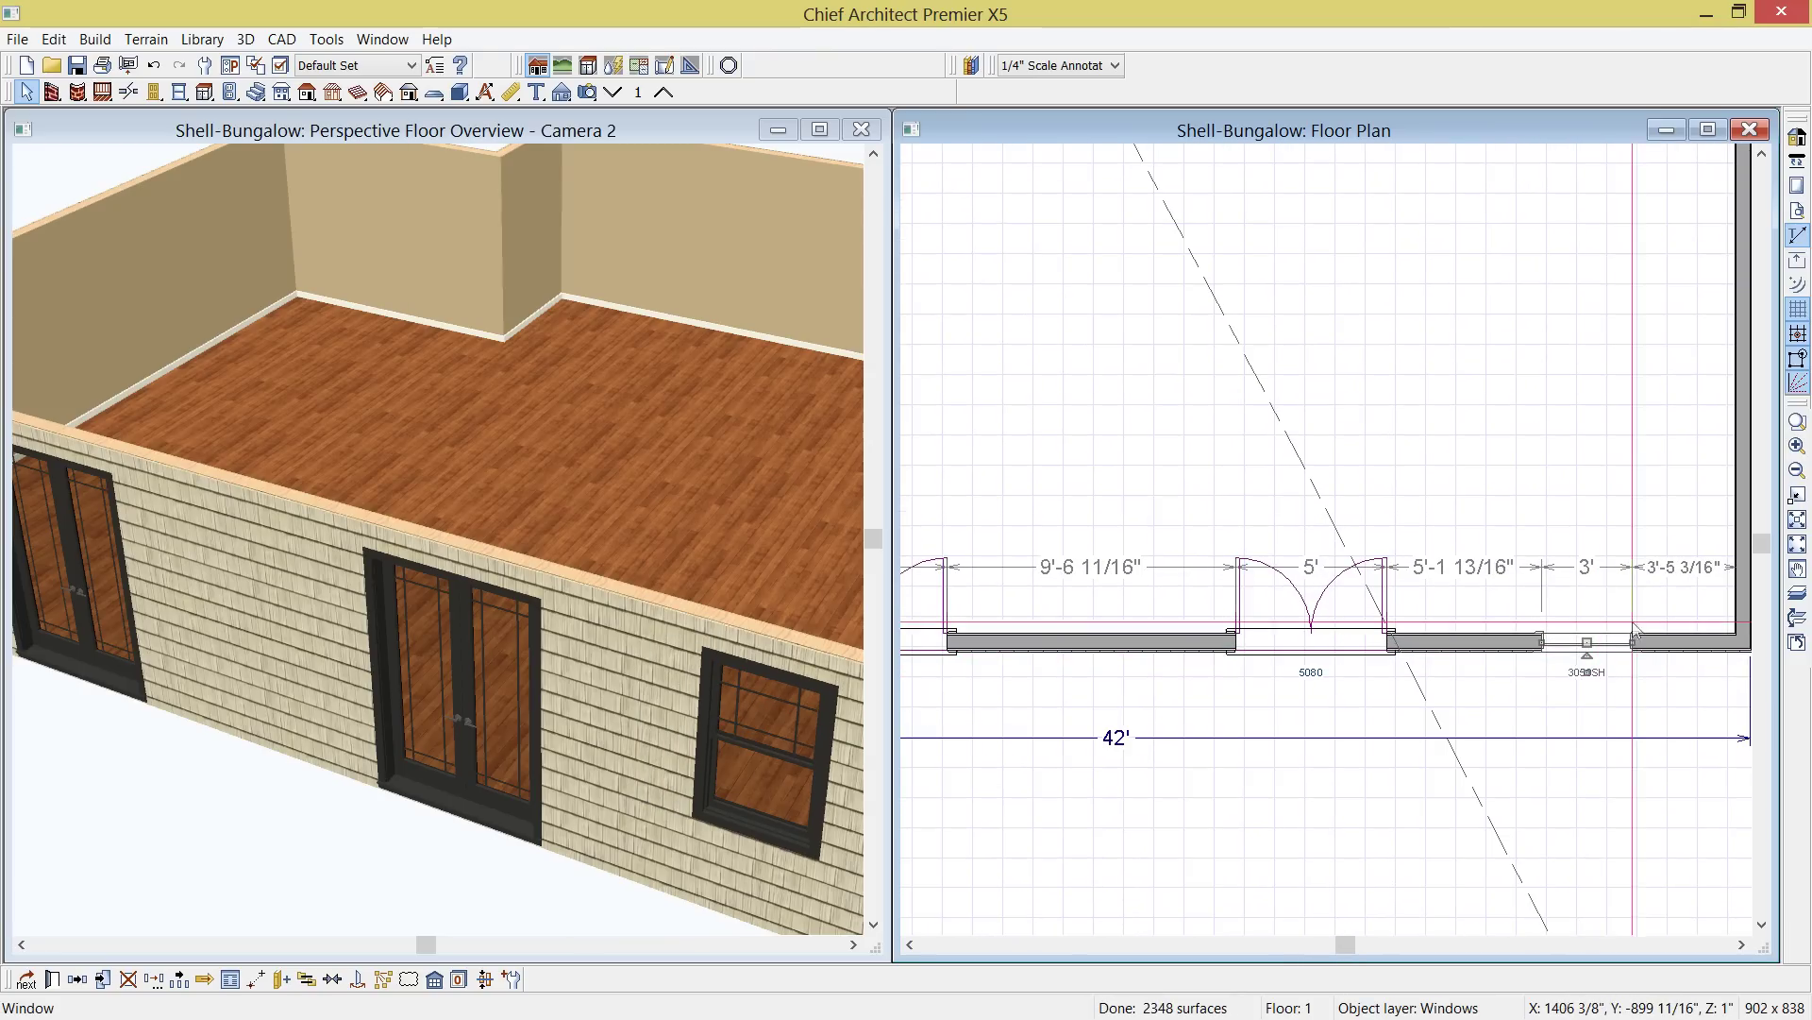
{"action": "left_click", "coordinate": [1667, 574]}
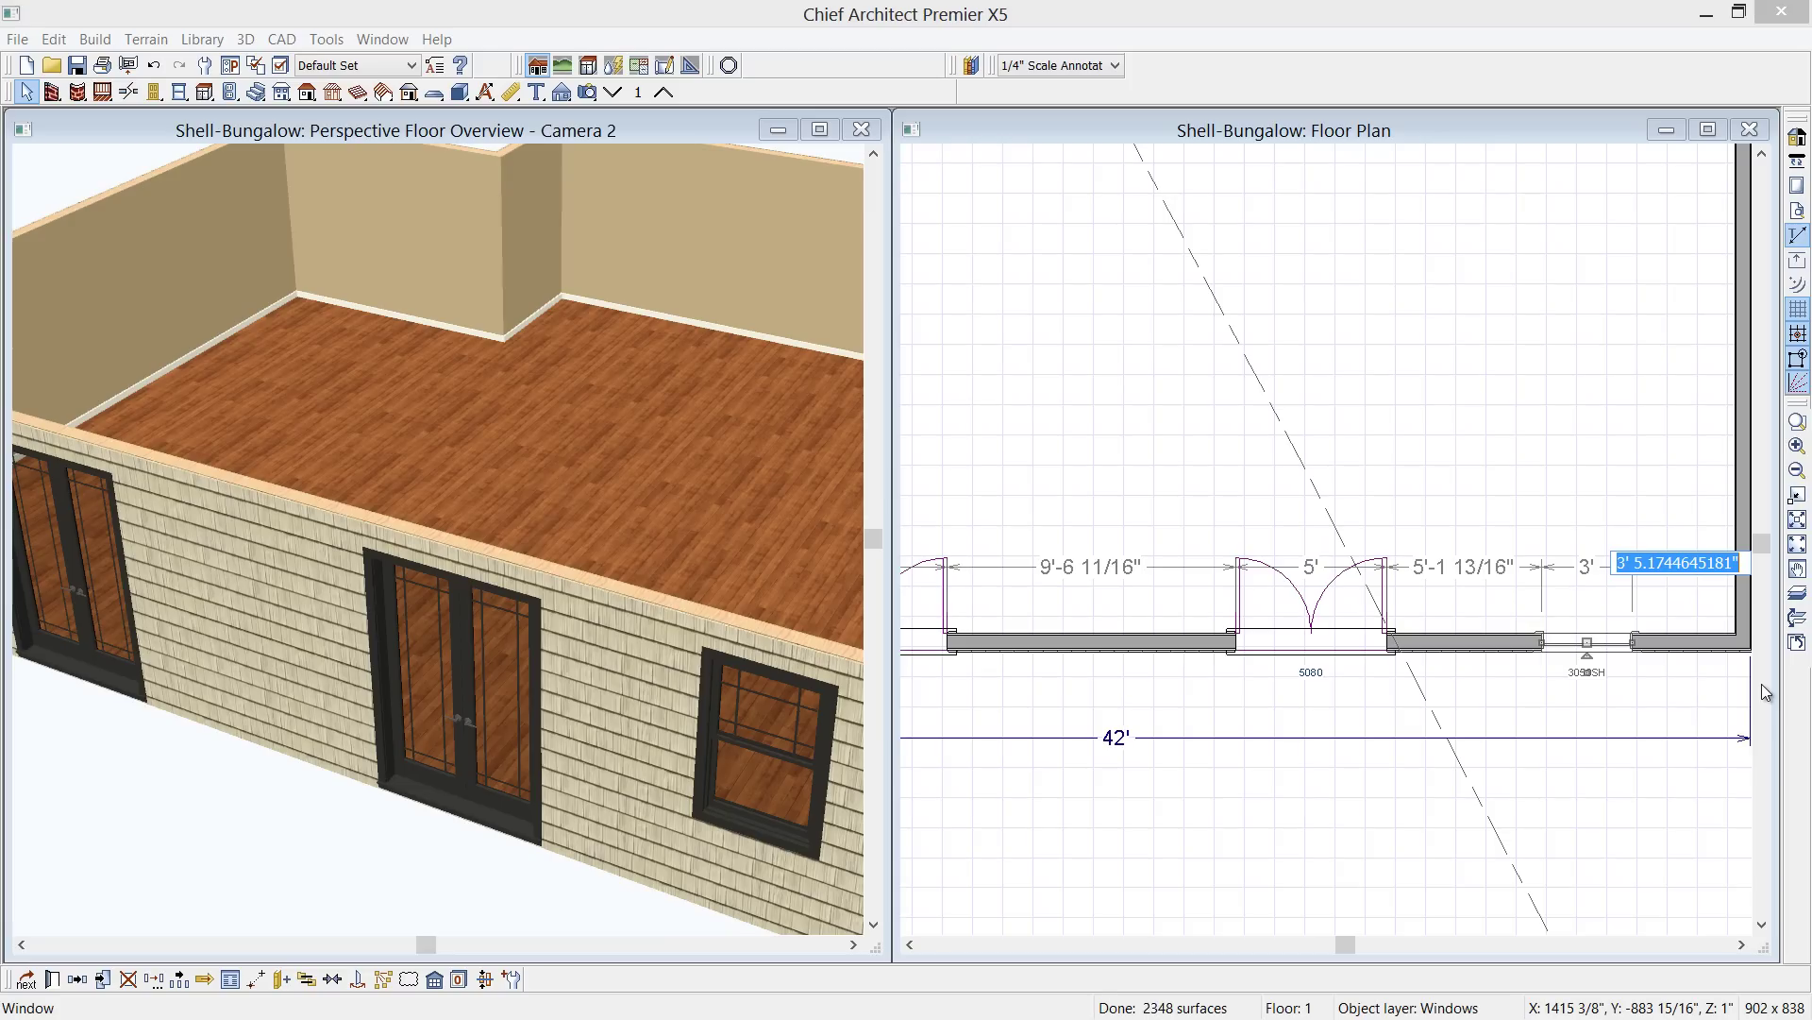
{"action": "type", "text": "41"}
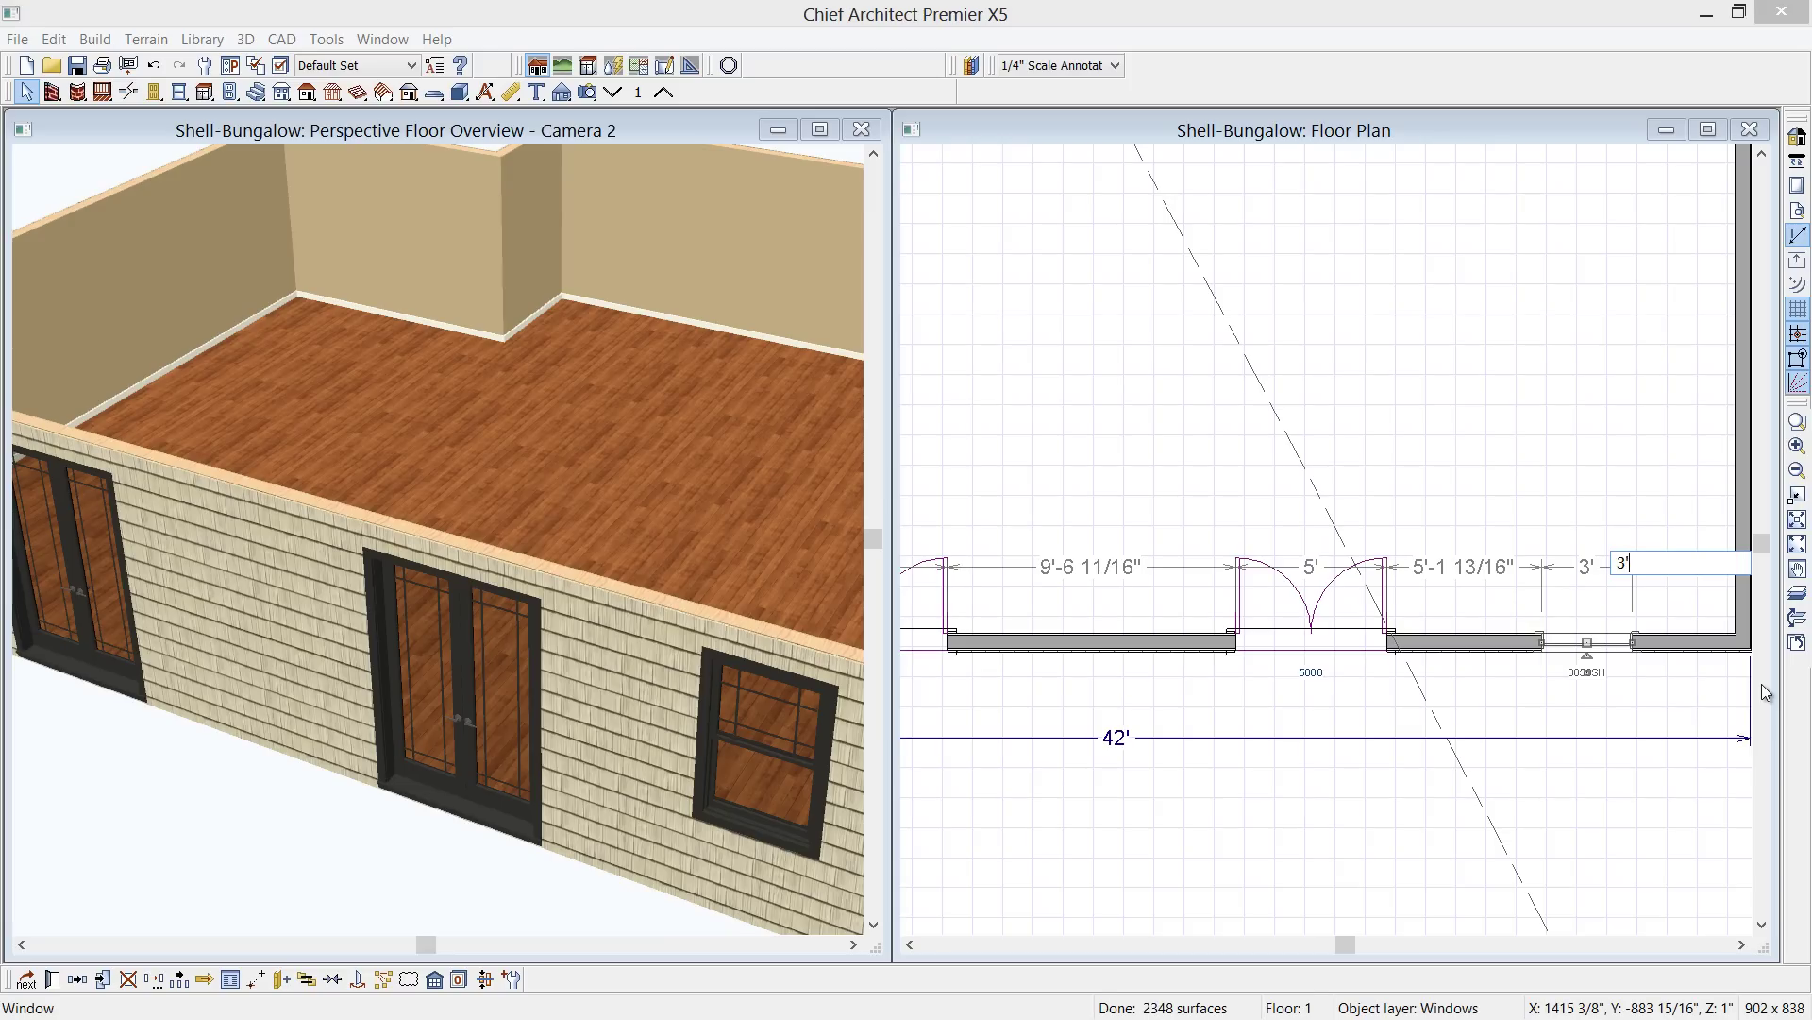
{"action": "key", "text": "Return"}
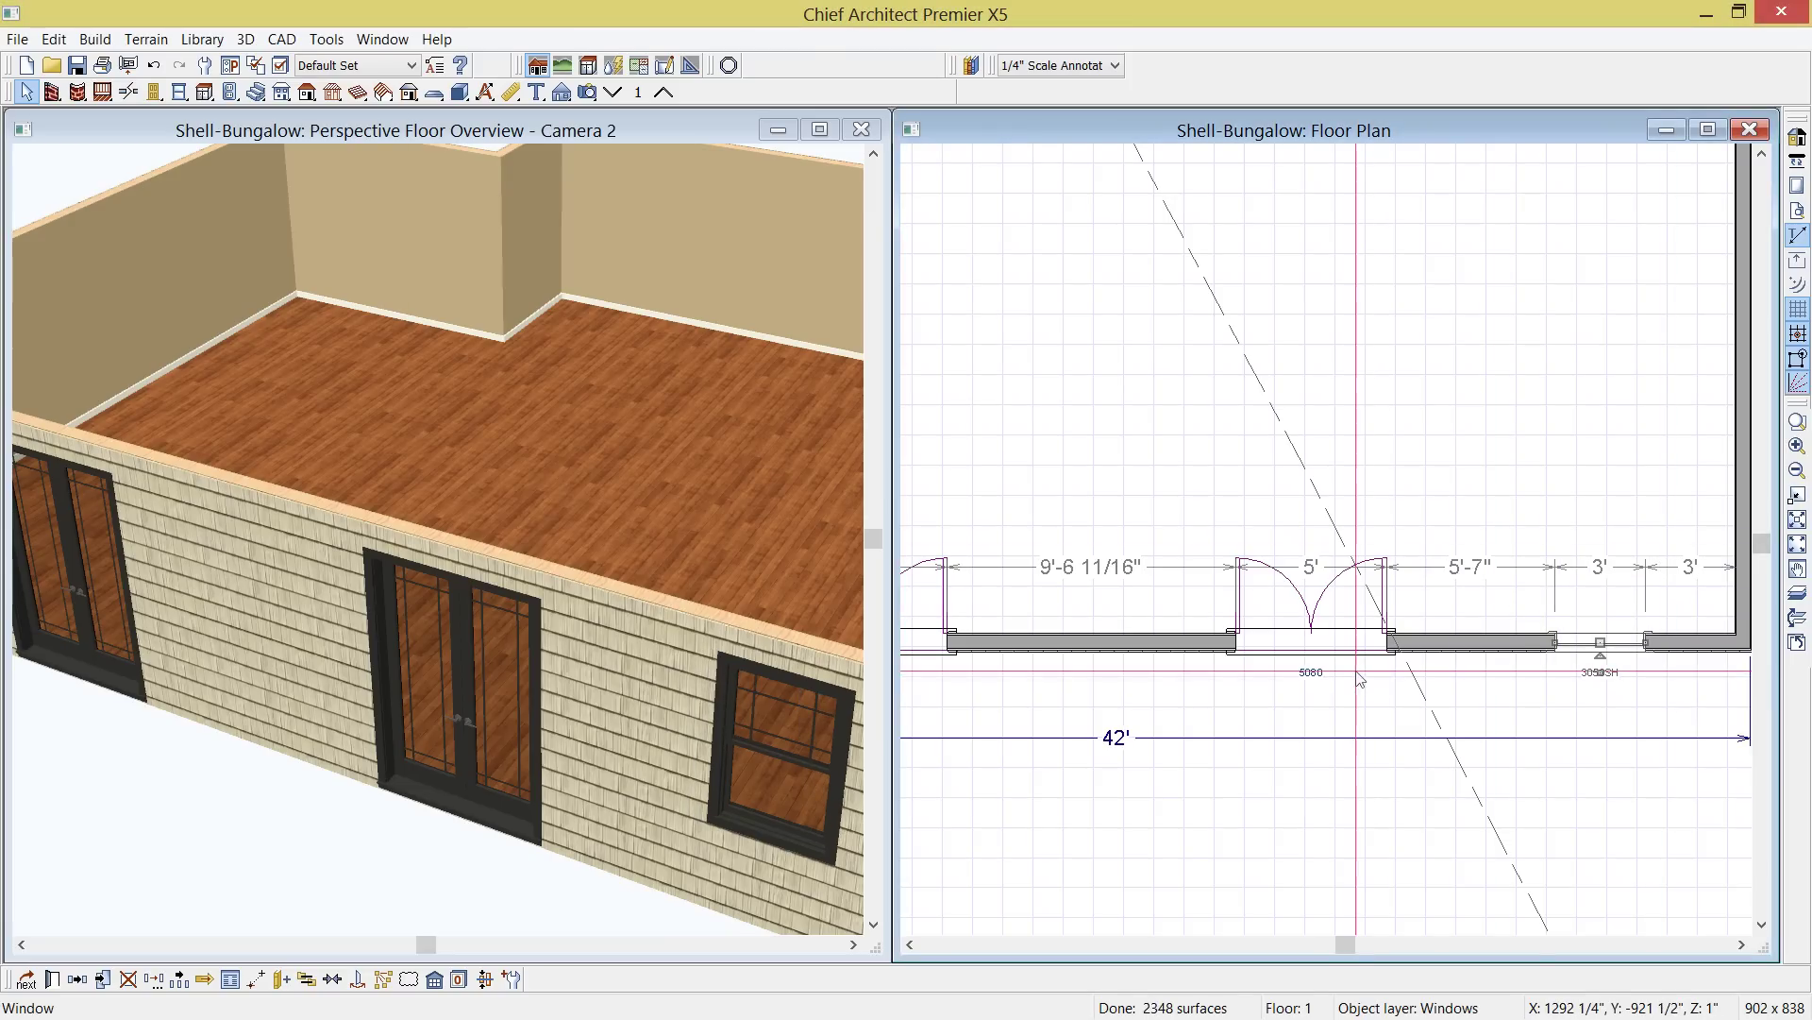
Move the double door nearest the window along the wall and set the gap between them to 12'
{"action": "left_click", "coordinate": [1348, 651]}
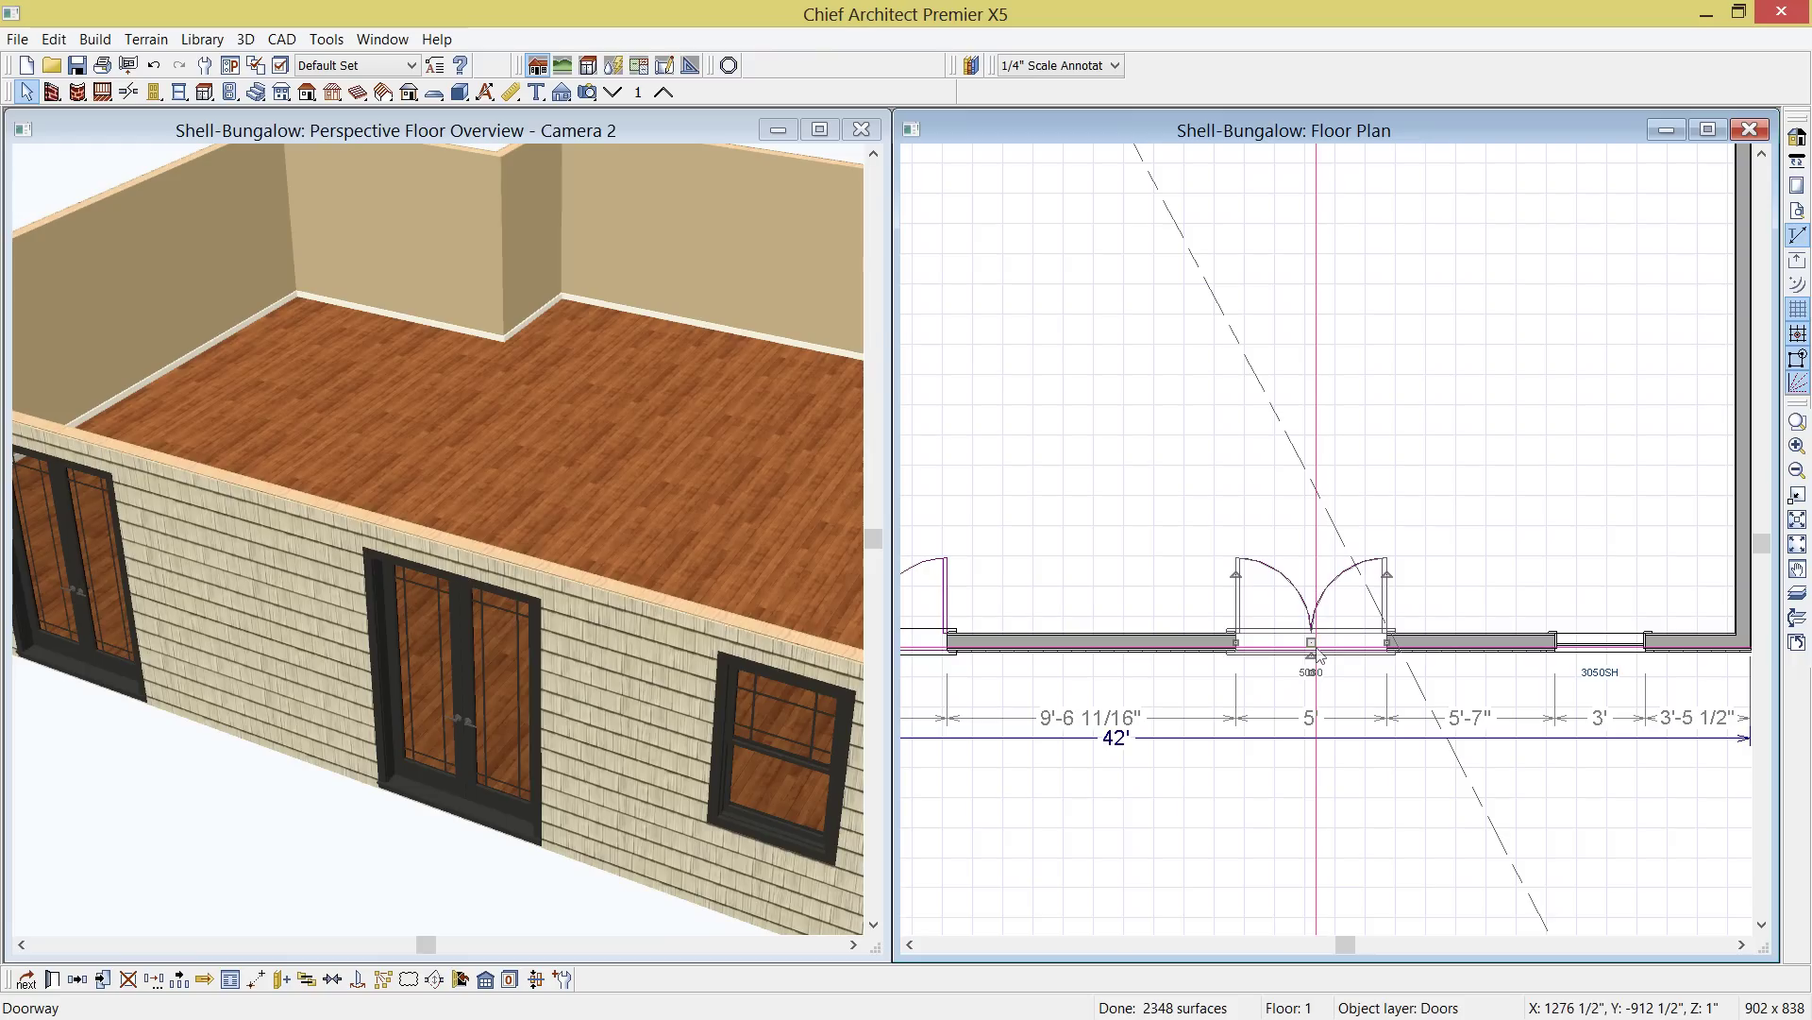
{"action": "left_click_drag", "start_coordinate": [1312, 651], "coordinate": [1347, 650]}
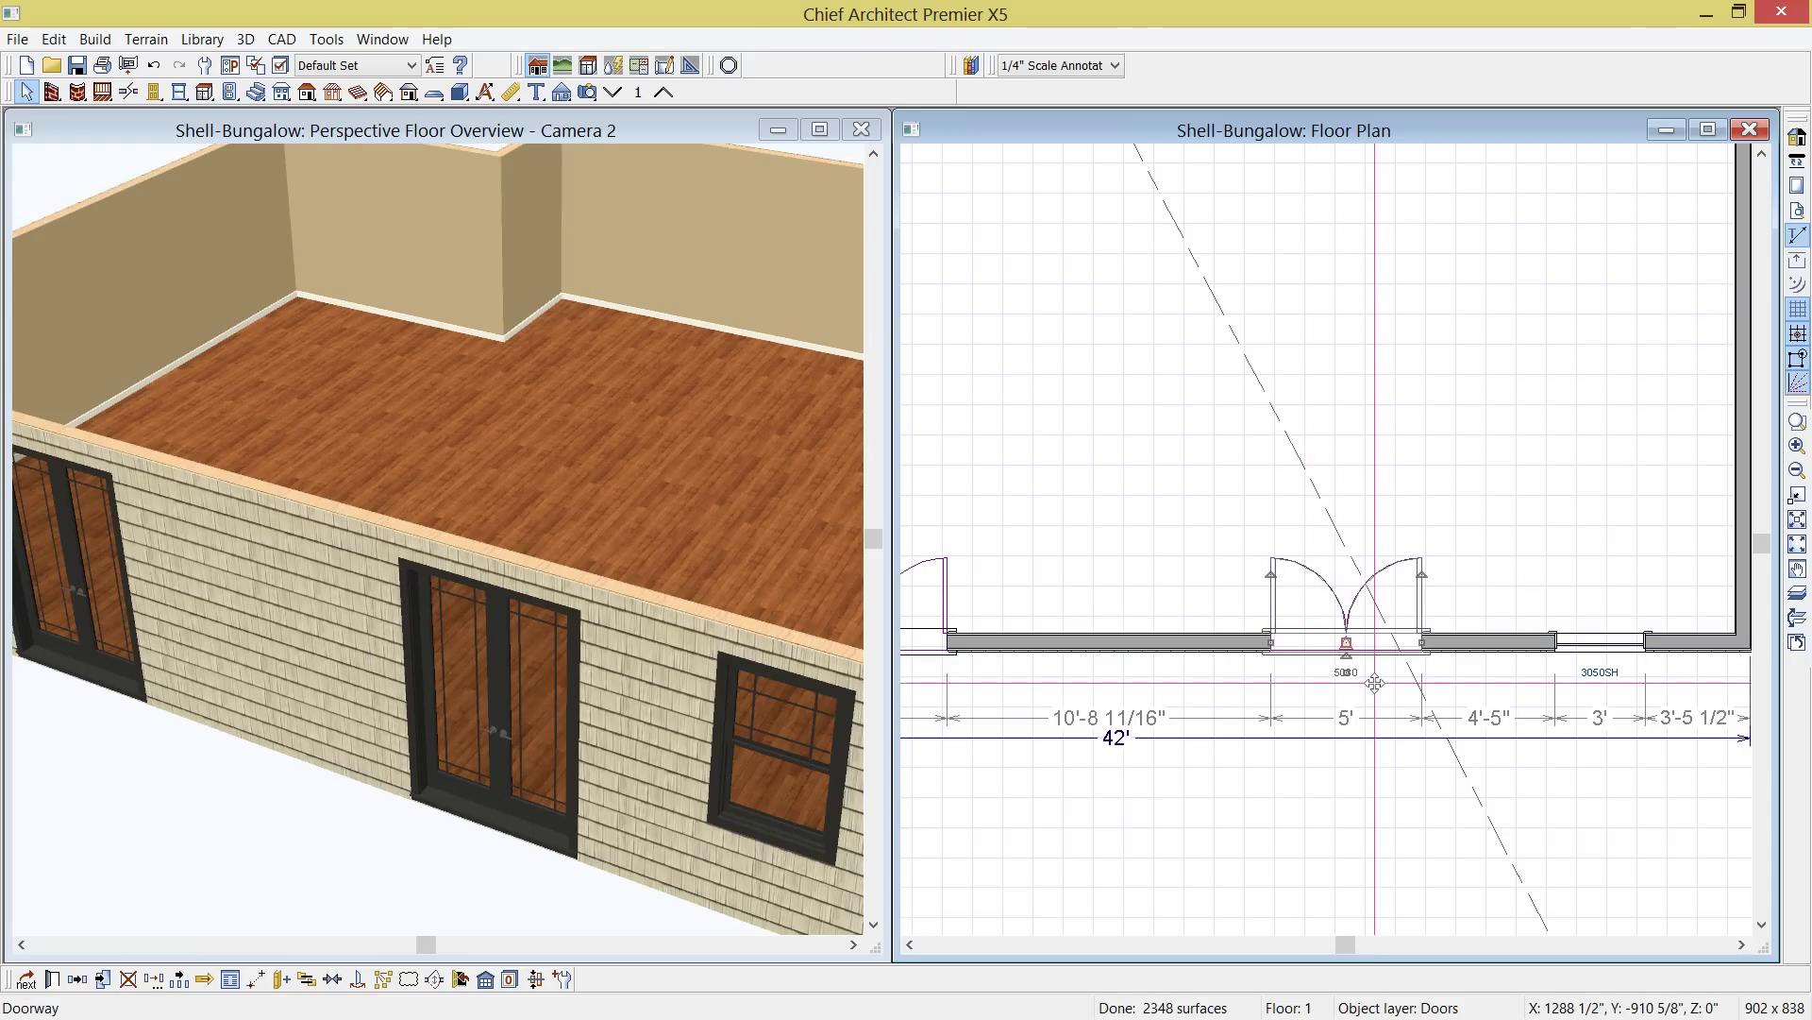
{"action": "left_click", "coordinate": [1494, 720]}
{"action": "type", "text": "12"}
{"action": "key", "text": "Return"}
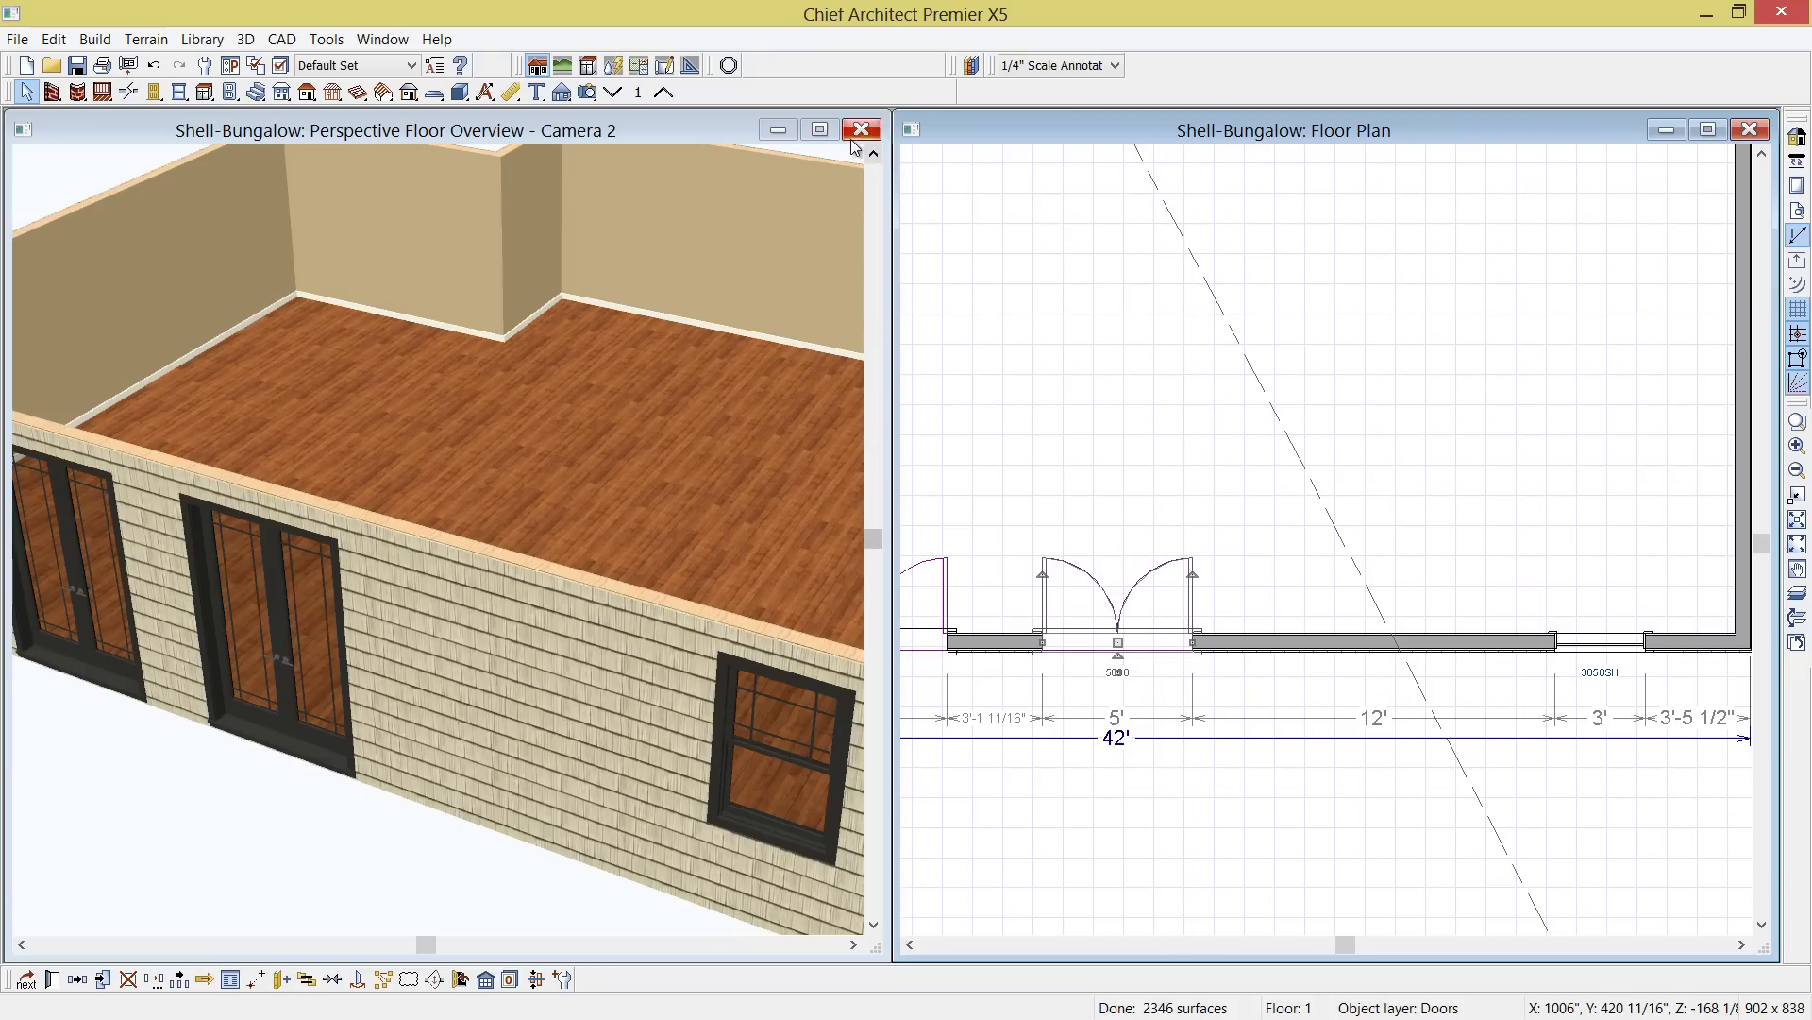
Maximize the 3D overview and orbit the camera to look down into the shell from above the front wall
{"action": "left_click", "coordinate": [820, 129]}
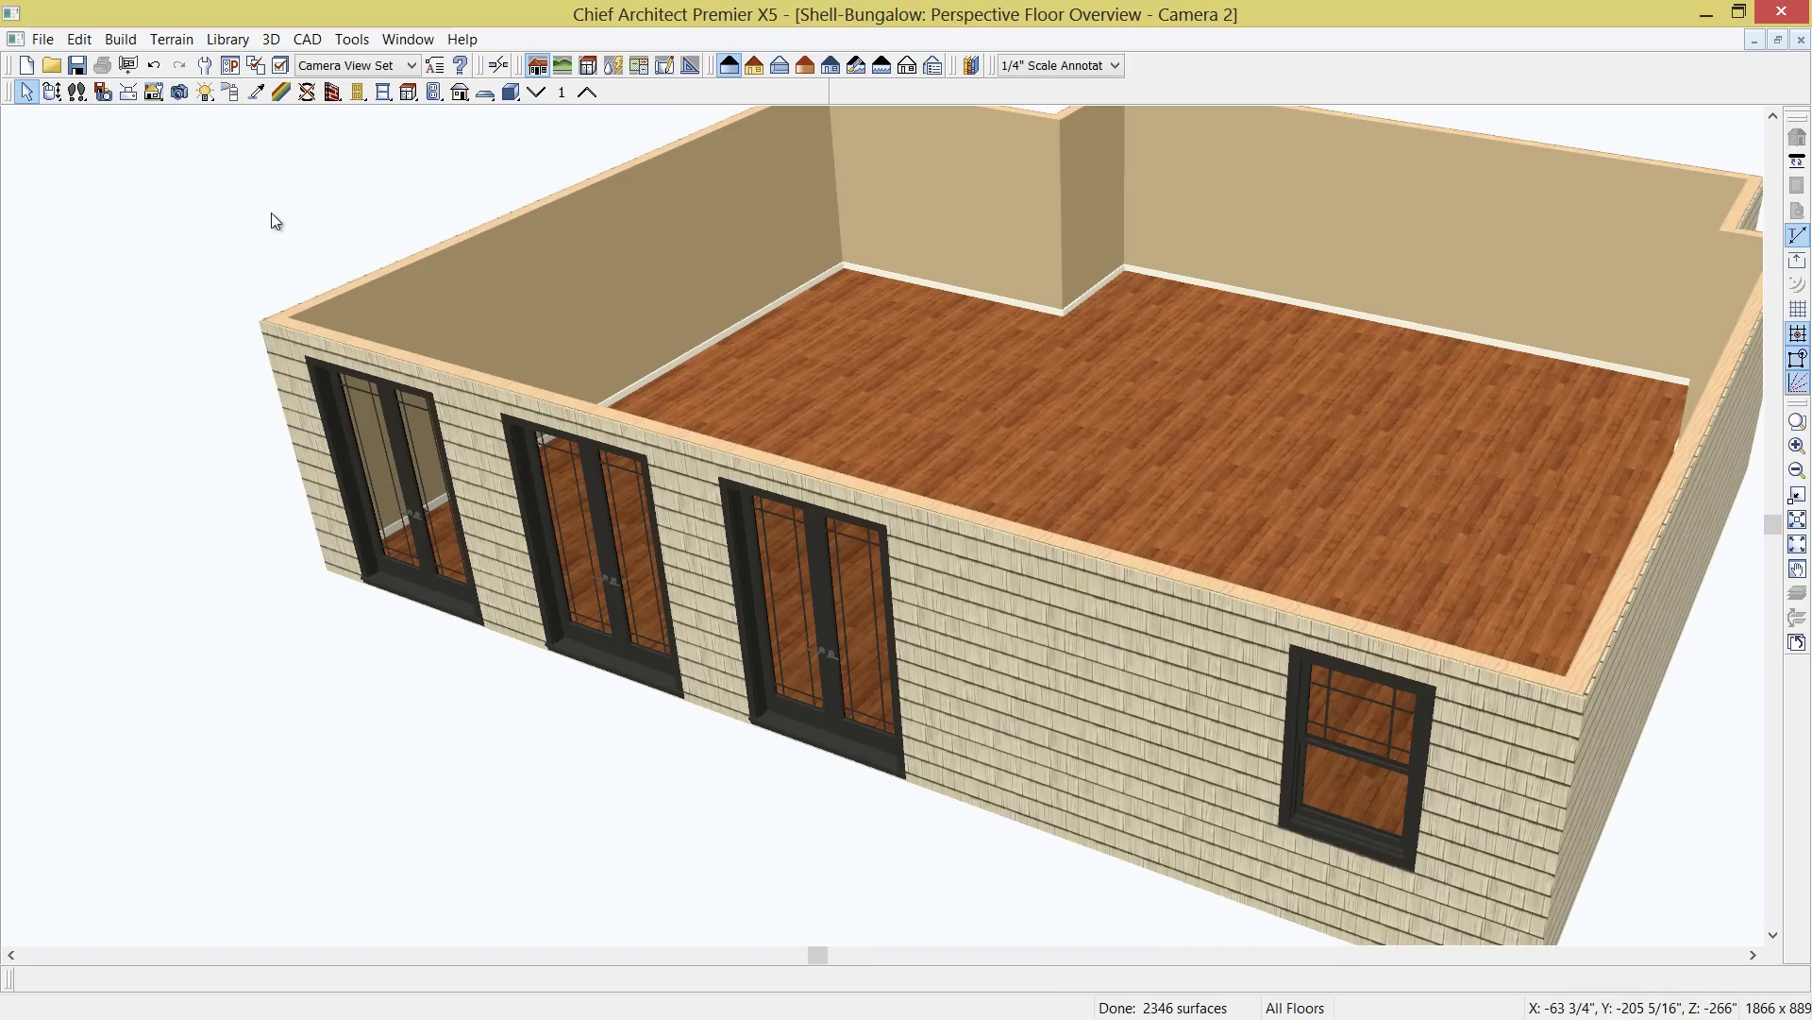
{"action": "left_click", "coordinate": [51, 92]}
{"action": "left_click_drag", "start_coordinate": [449, 309], "coordinate": [659, 437]}
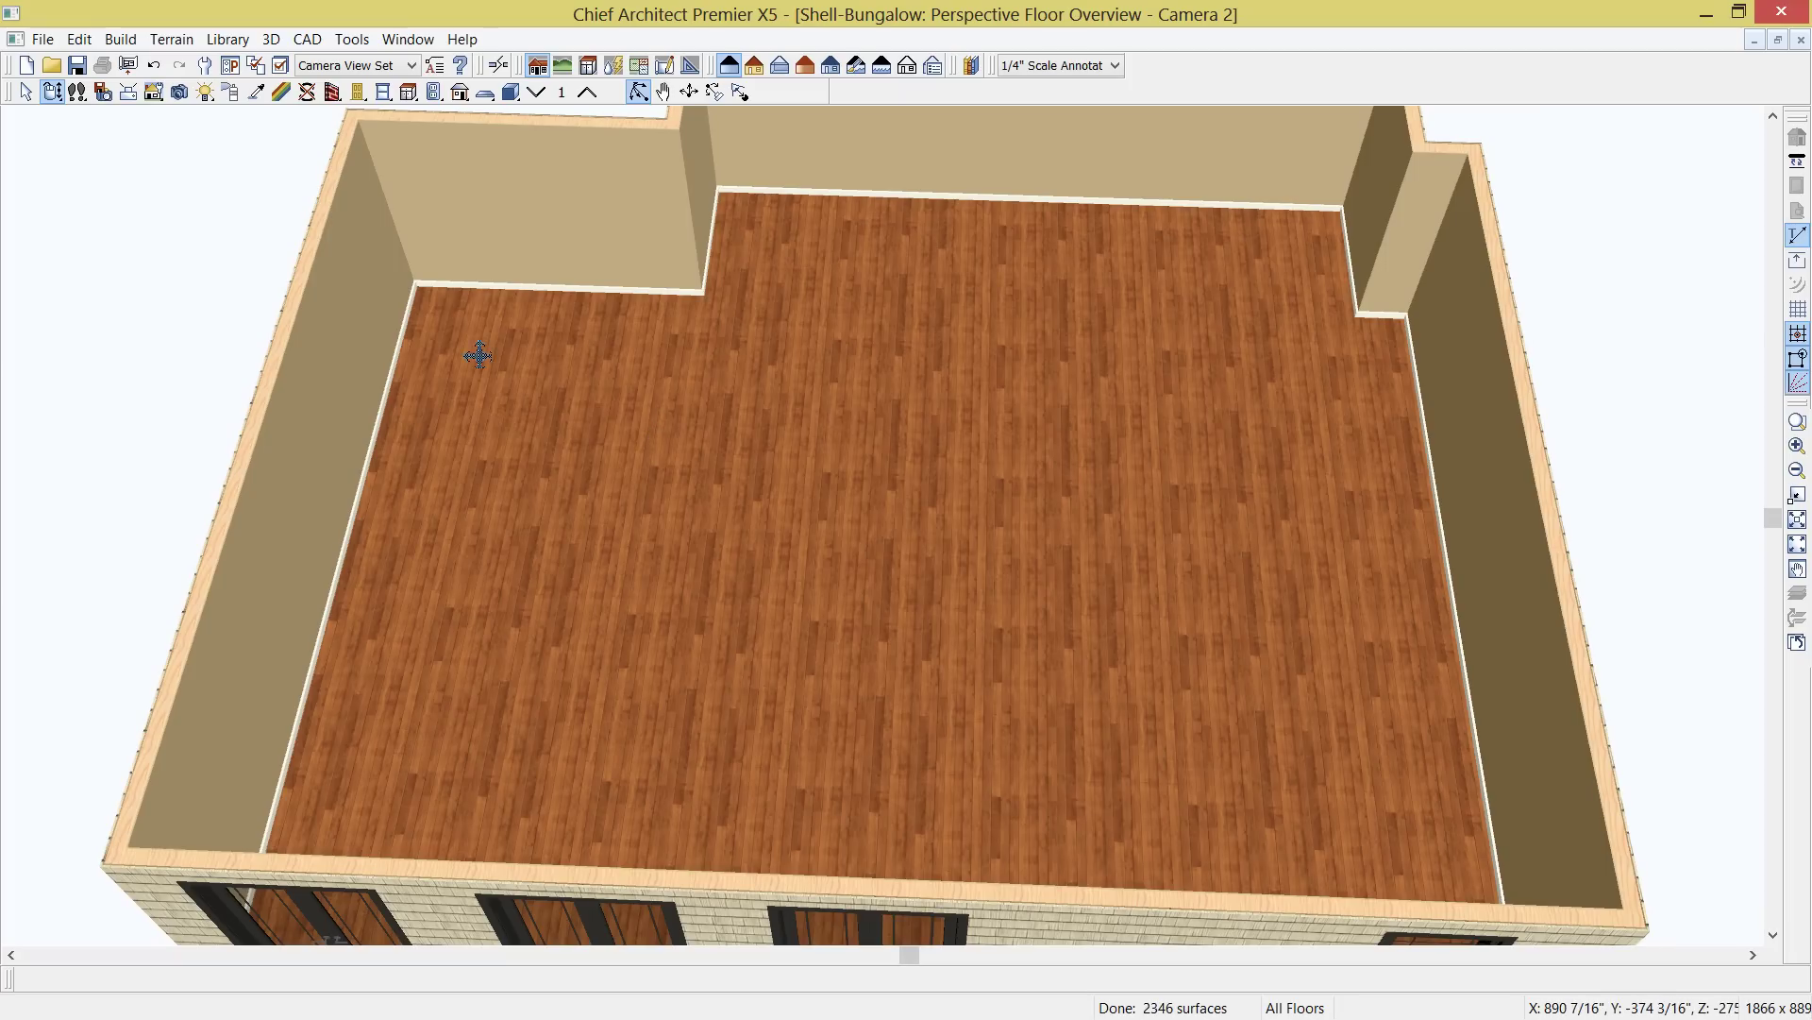
Draw two straight interior walls, one across the shell between the side walls and one from the back wall to the front wall
{"action": "left_click", "coordinate": [333, 91]}
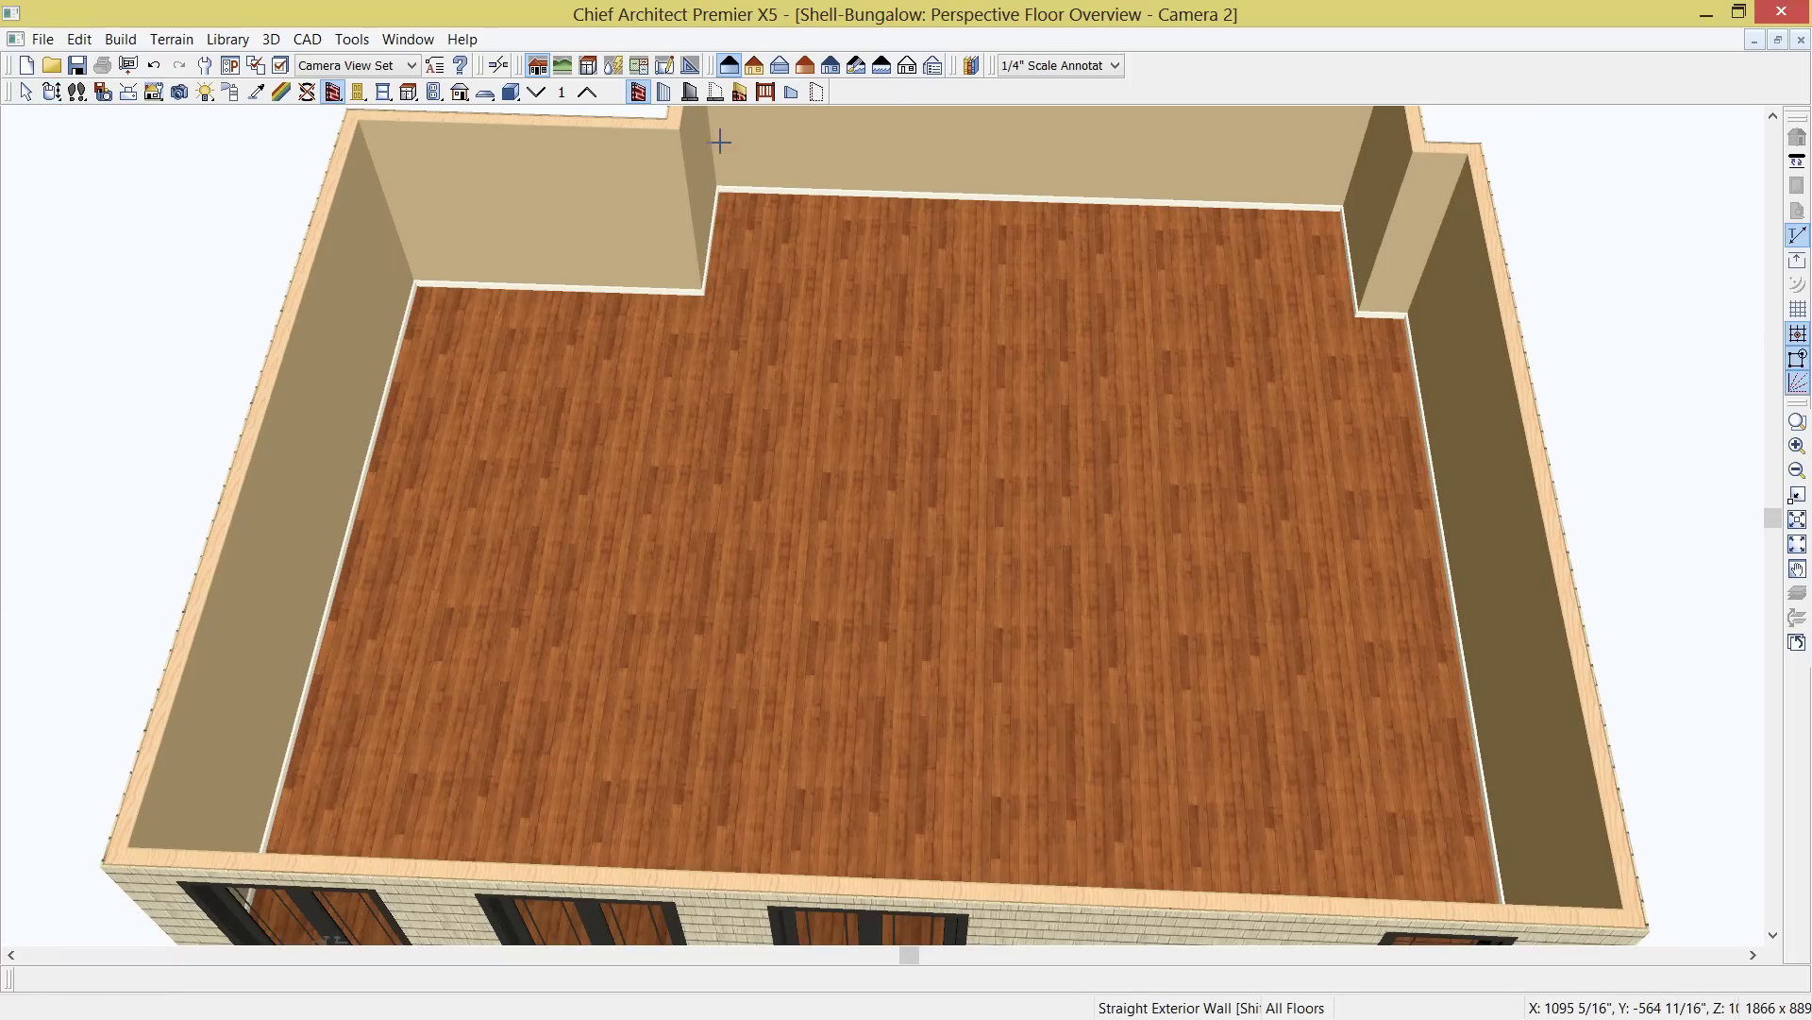
{"action": "left_click", "coordinate": [665, 92]}
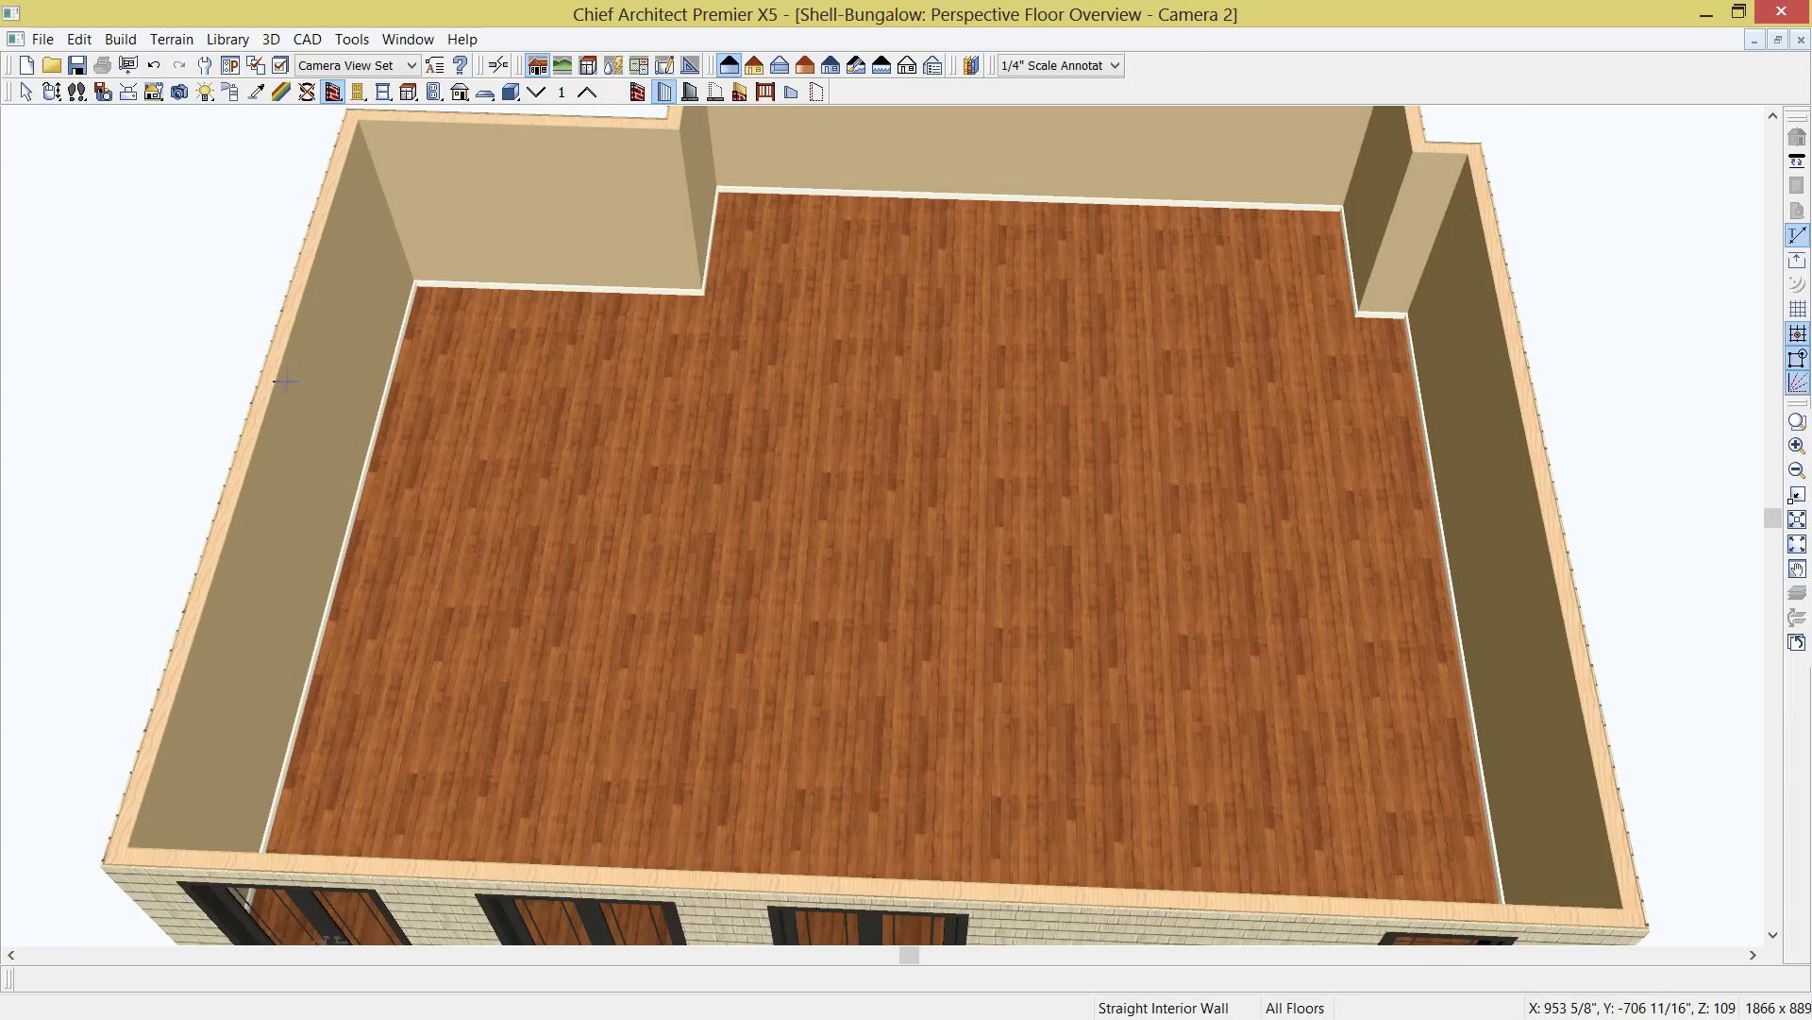
{"action": "mouse_move", "coordinate": [266, 373]}
{"action": "left_mouse_down"}
{"action": "mouse_move", "coordinate": [1294, 408]}
{"action": "mouse_move", "coordinate": [1535, 441]}
{"action": "left_mouse_up"}
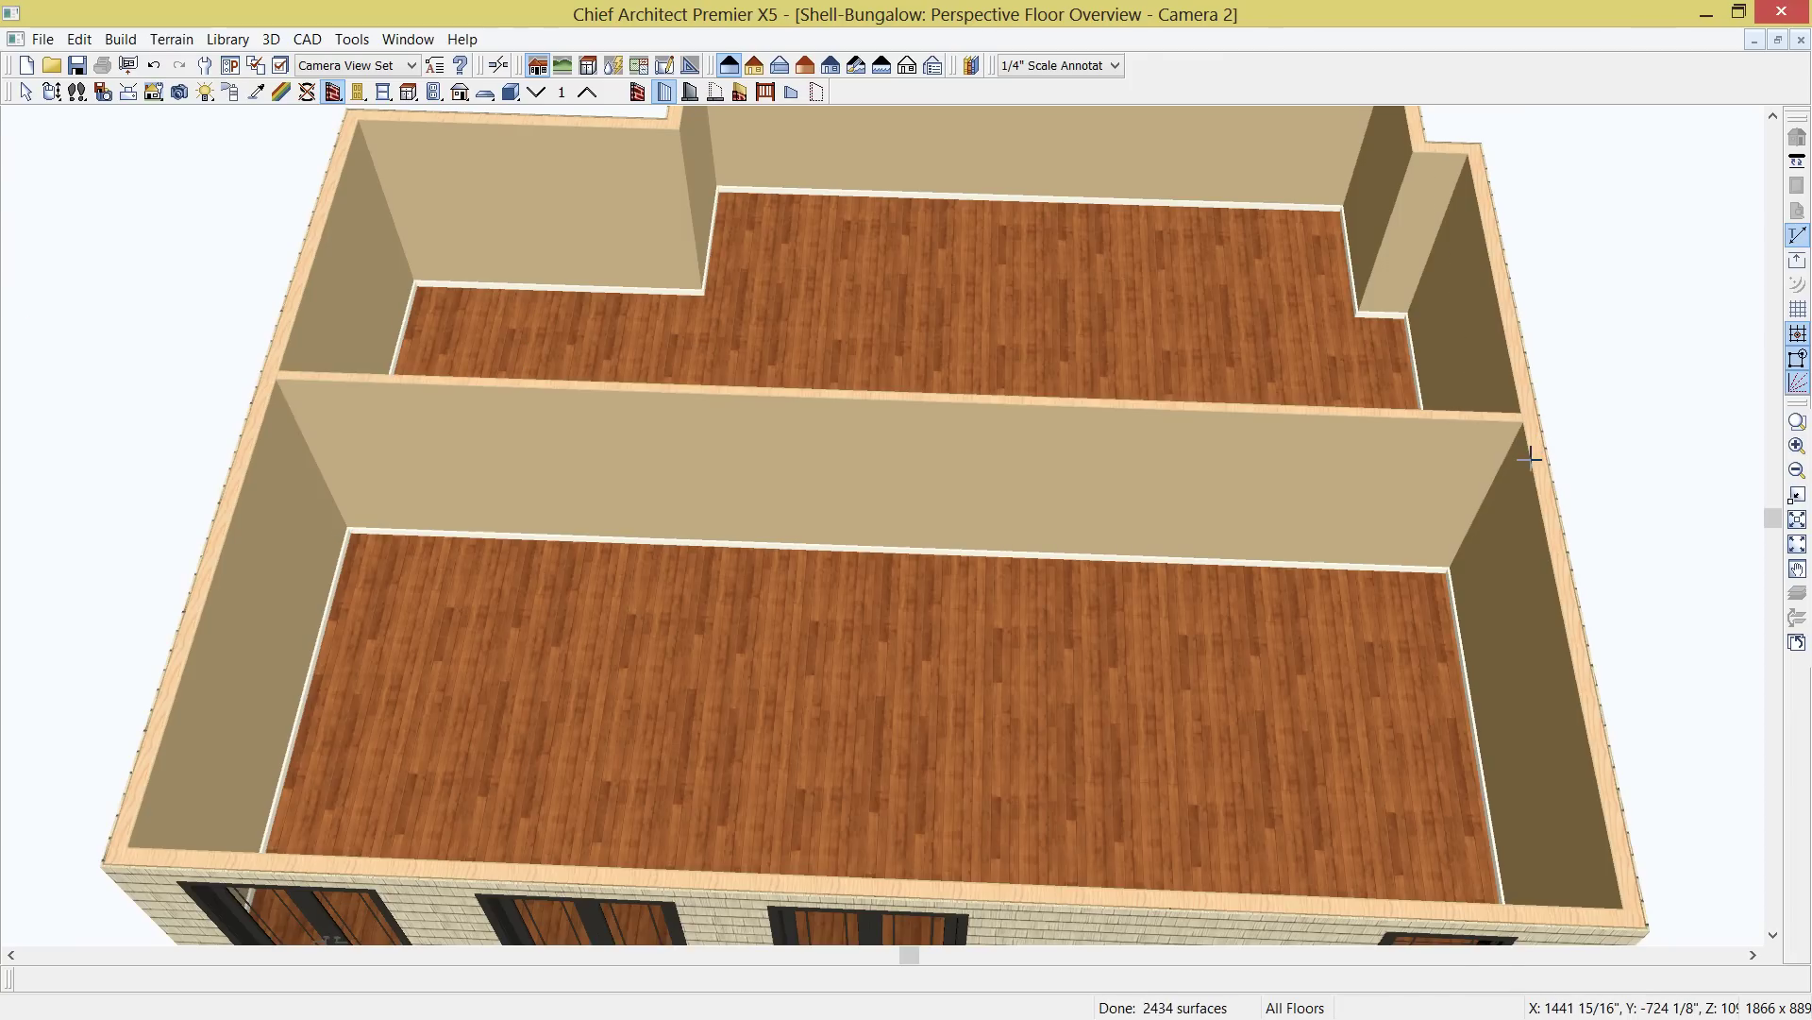
{"action": "scroll", "coordinate": [1533, 441], "scroll_direction": "down", "scroll_amount": 3}
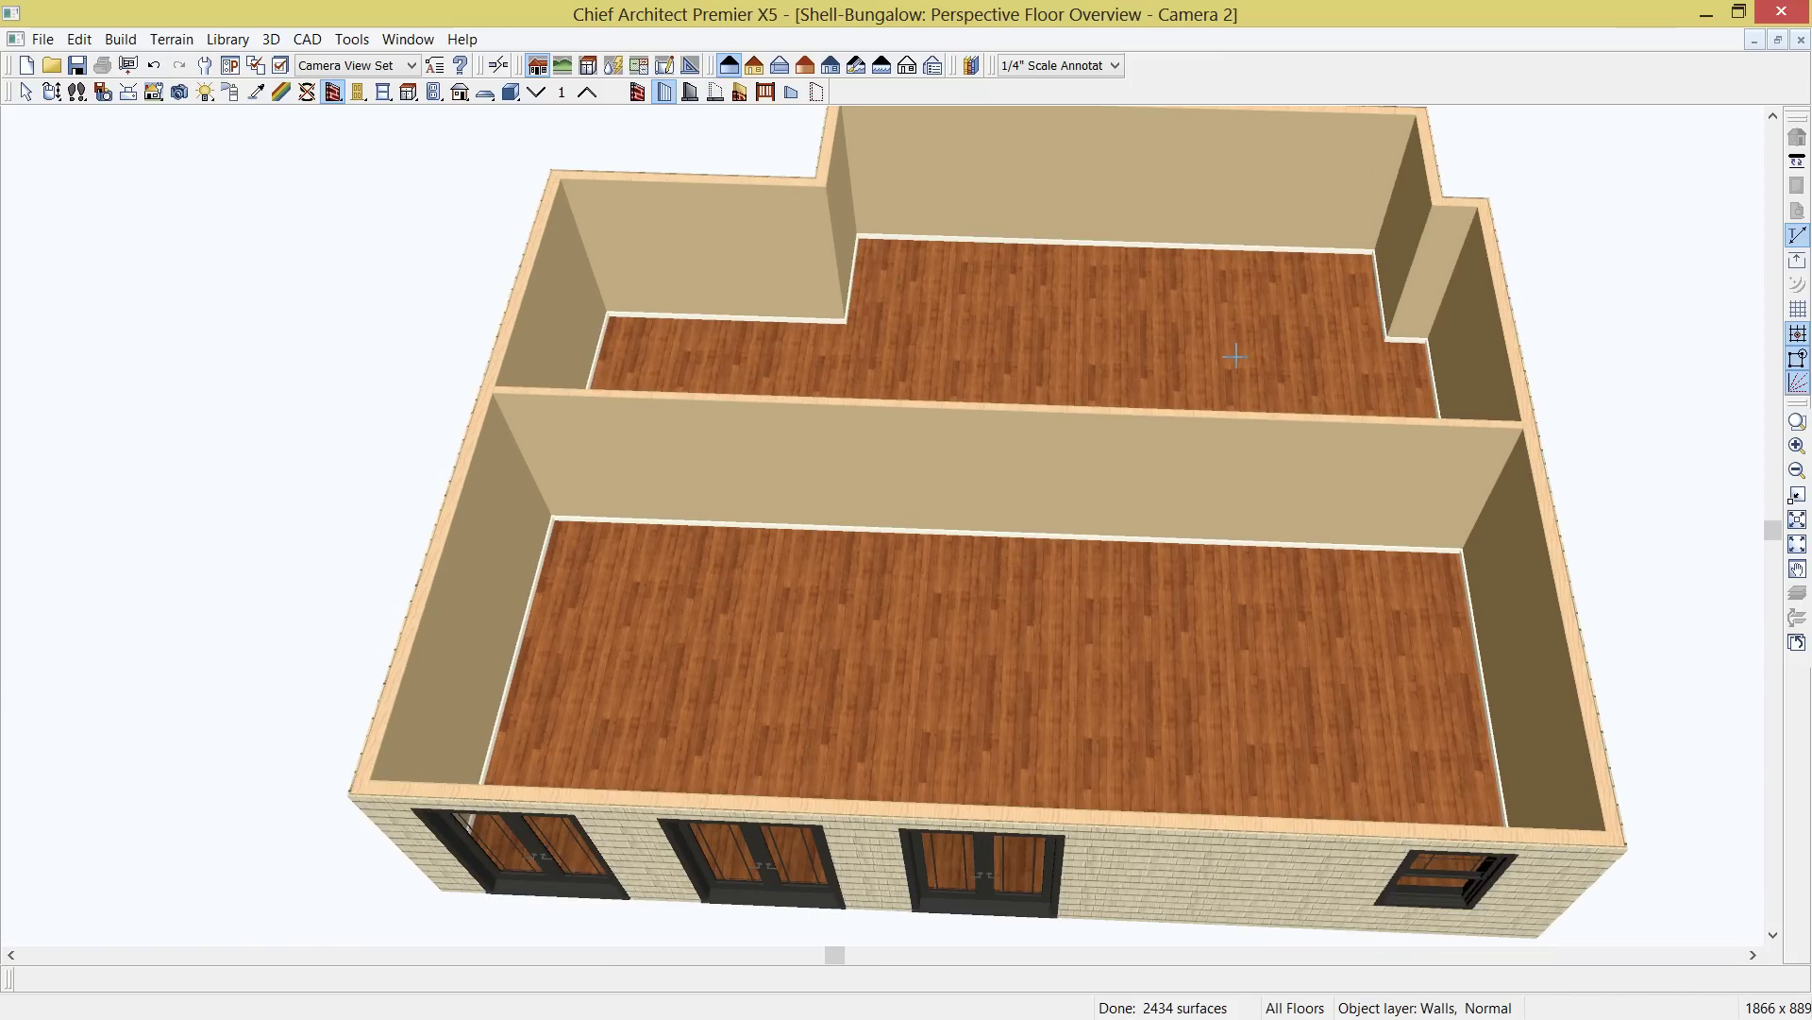
{"action": "left_click_drag", "start_coordinate": [1115, 111], "coordinate": [1133, 821]}
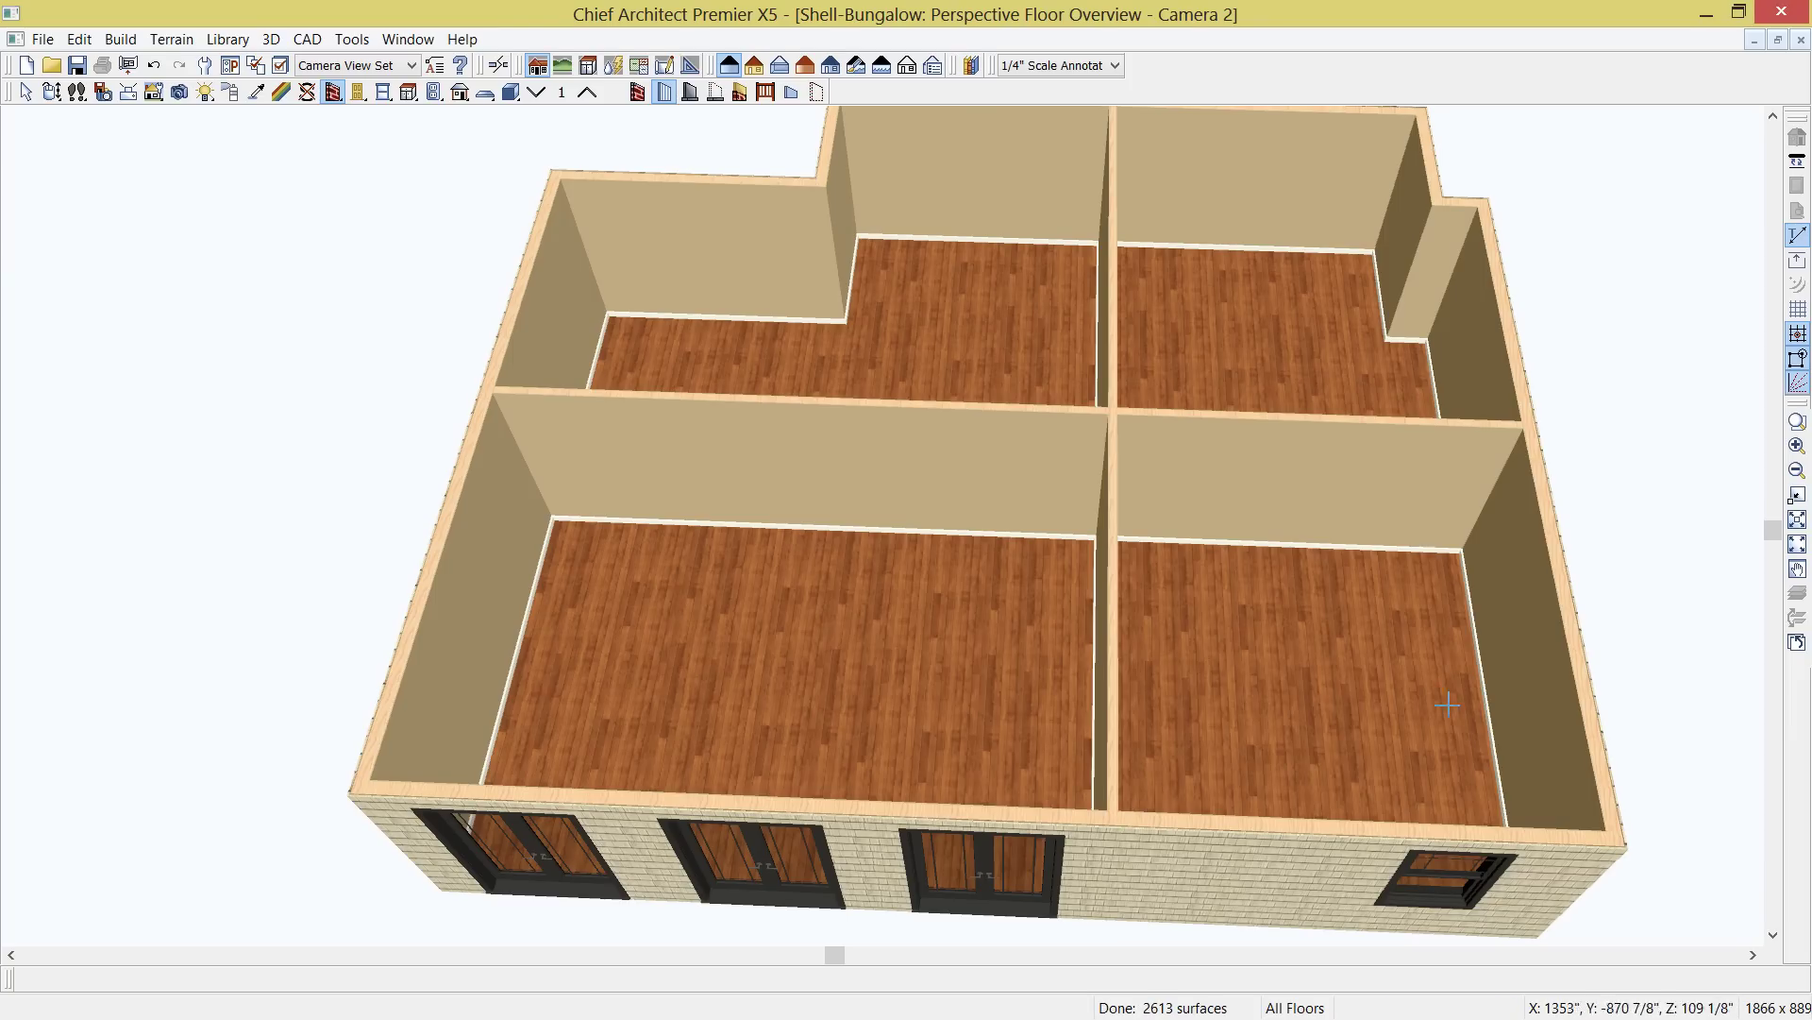
Close the 3D overview and add automatic interior room dimensions to the rear room with the 2' jog in the floor plan
{"action": "left_click", "coordinate": [1803, 40]}
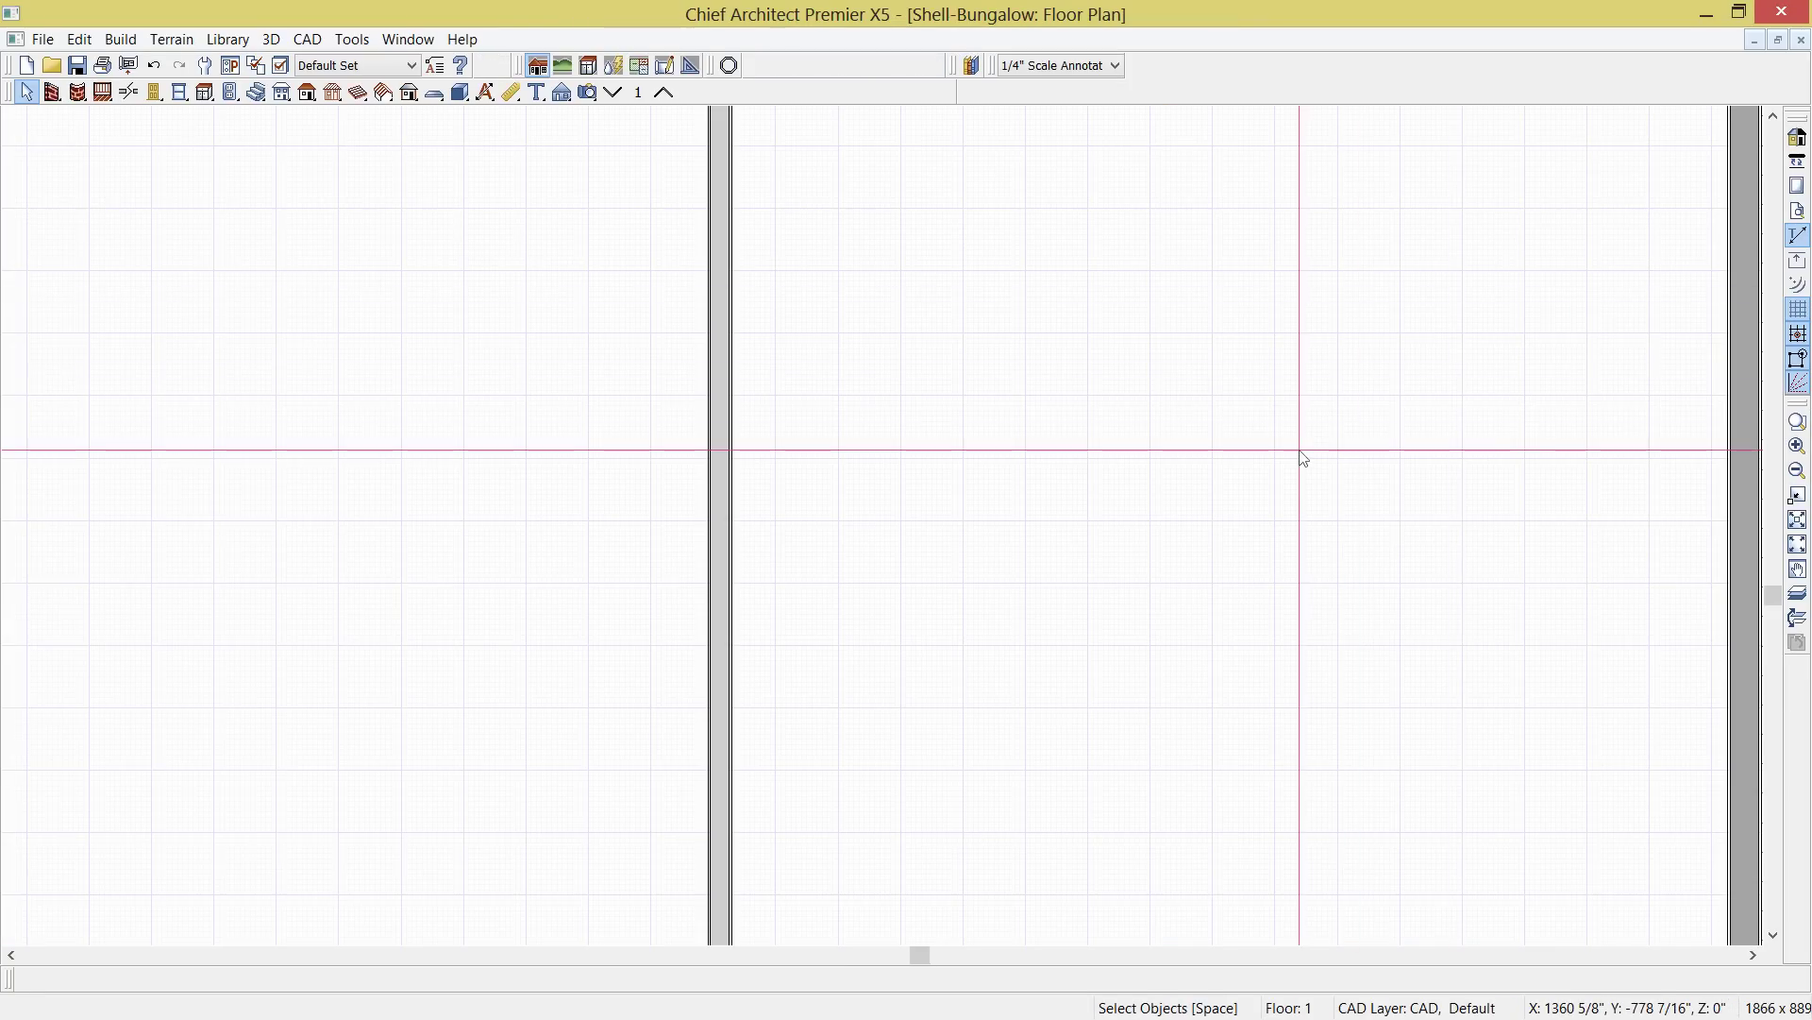
{"action": "scroll", "coordinate": [1298, 491], "scroll_direction": "down", "scroll_amount": 3}
{"action": "middle_click_drag", "start_coordinate": [1226, 720], "coordinate": [1267, 714]}
{"action": "scroll", "coordinate": [1267, 714], "scroll_direction": "down", "scroll_amount": 1}
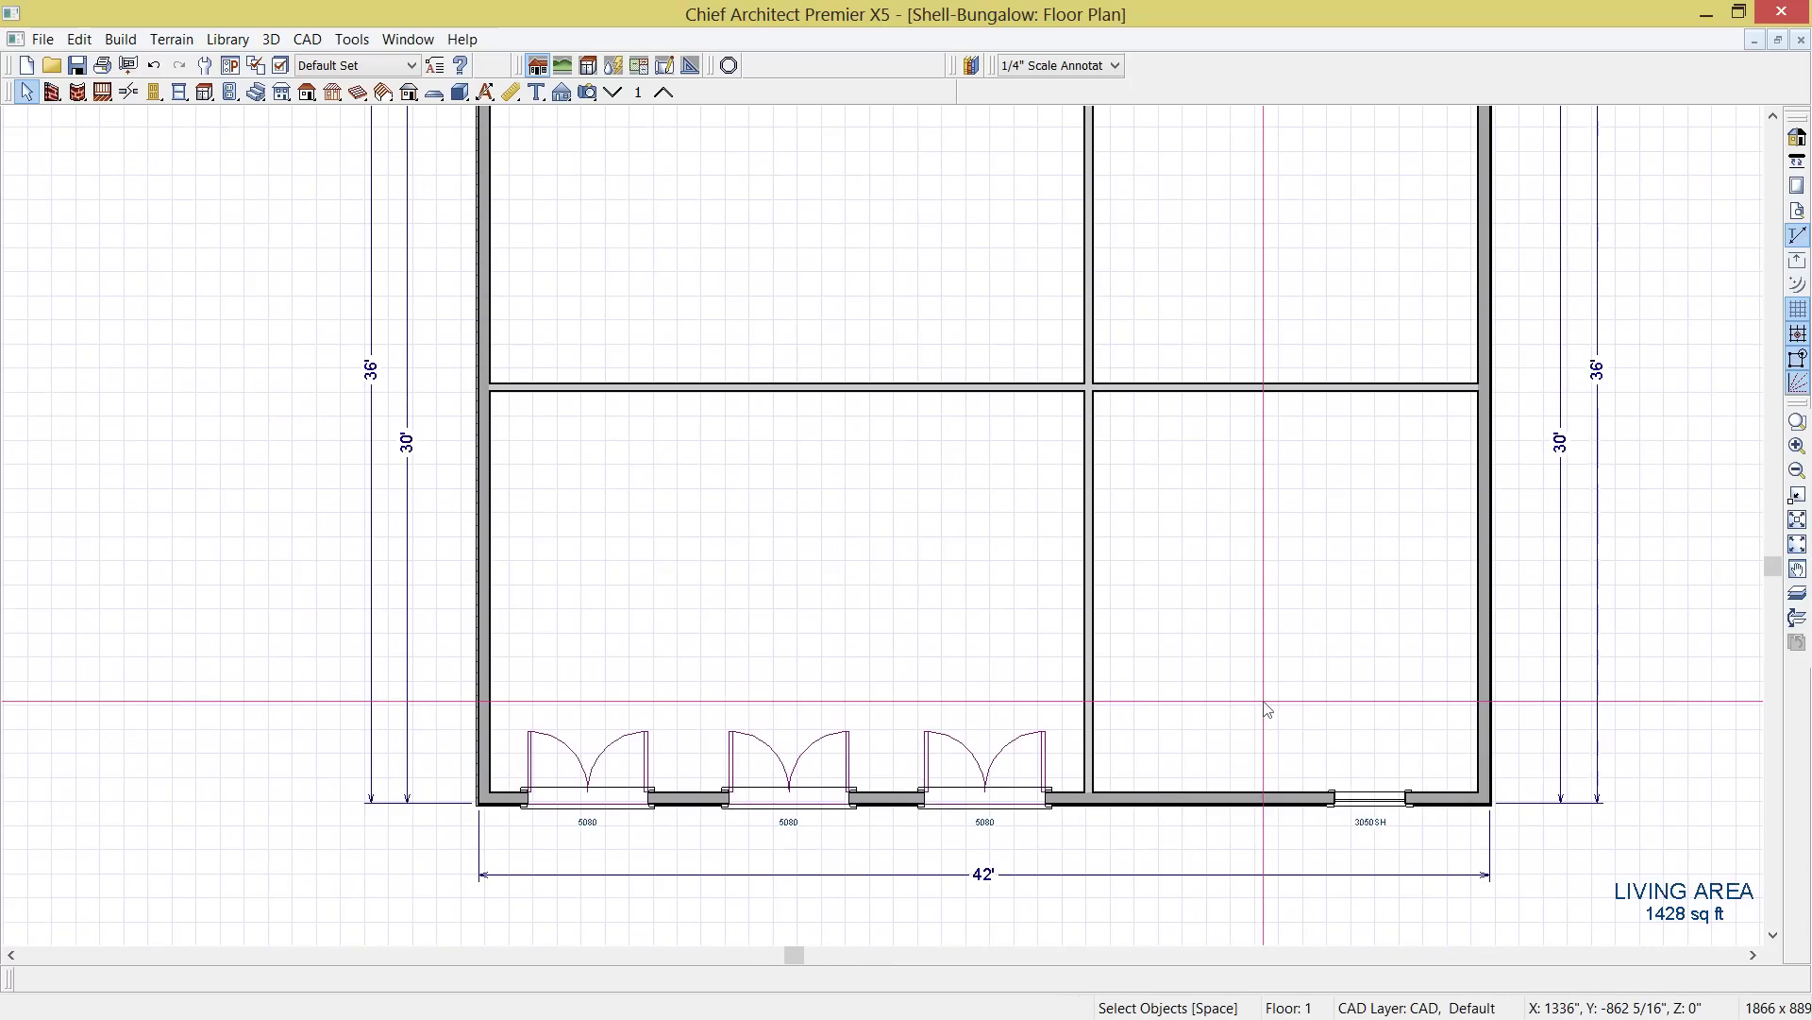
{"action": "left_click", "coordinate": [1098, 677]}
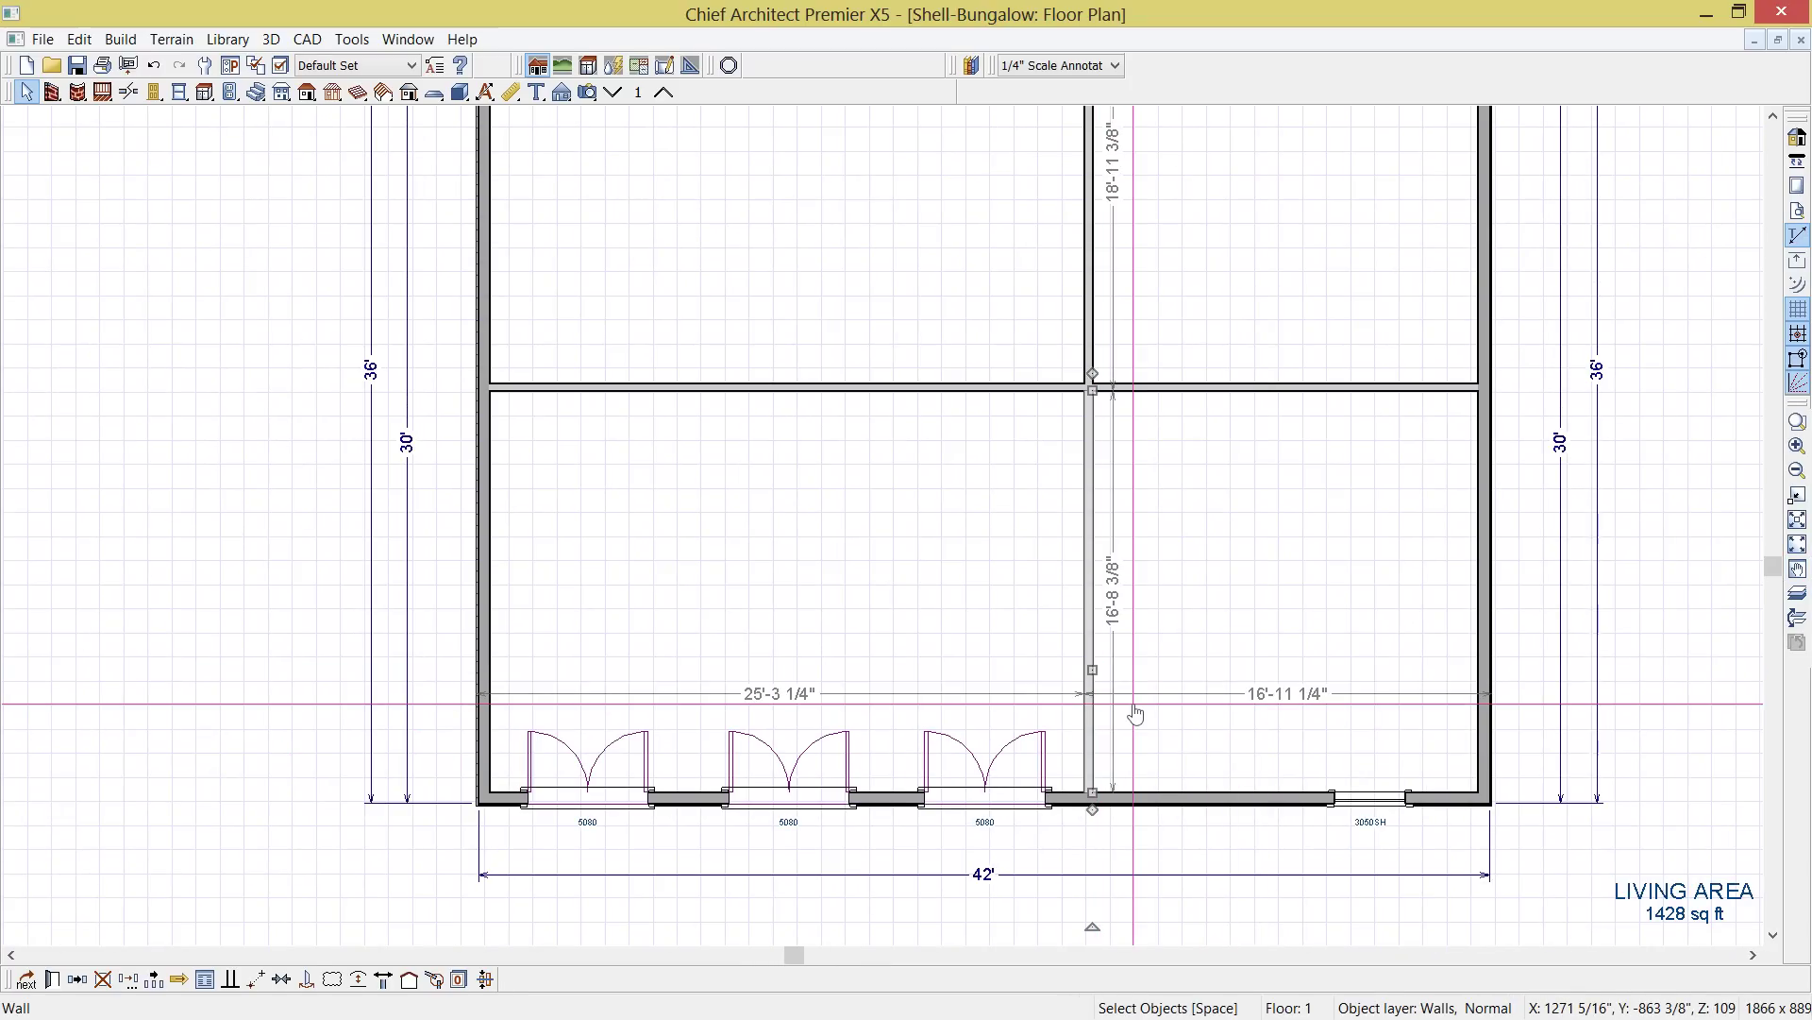
{"action": "left_click", "coordinate": [1168, 739]}
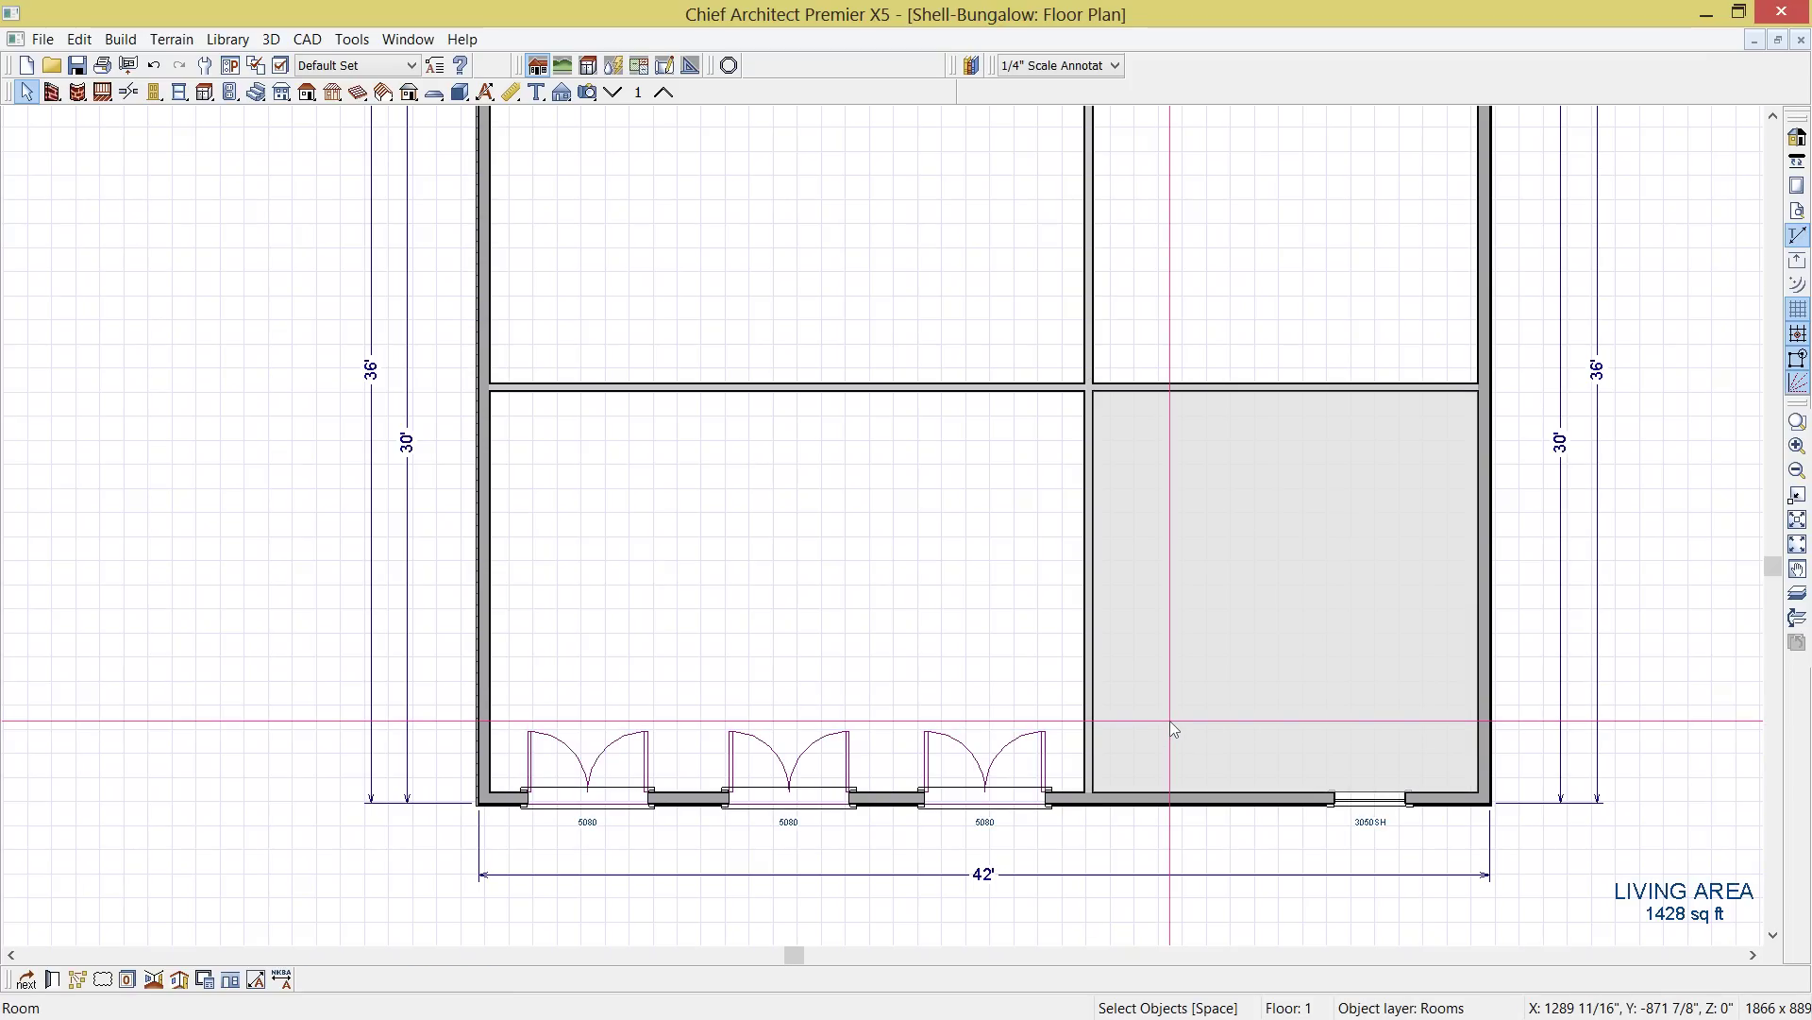
{"action": "scroll", "coordinate": [1171, 672], "scroll_direction": "up", "scroll_amount": 3}
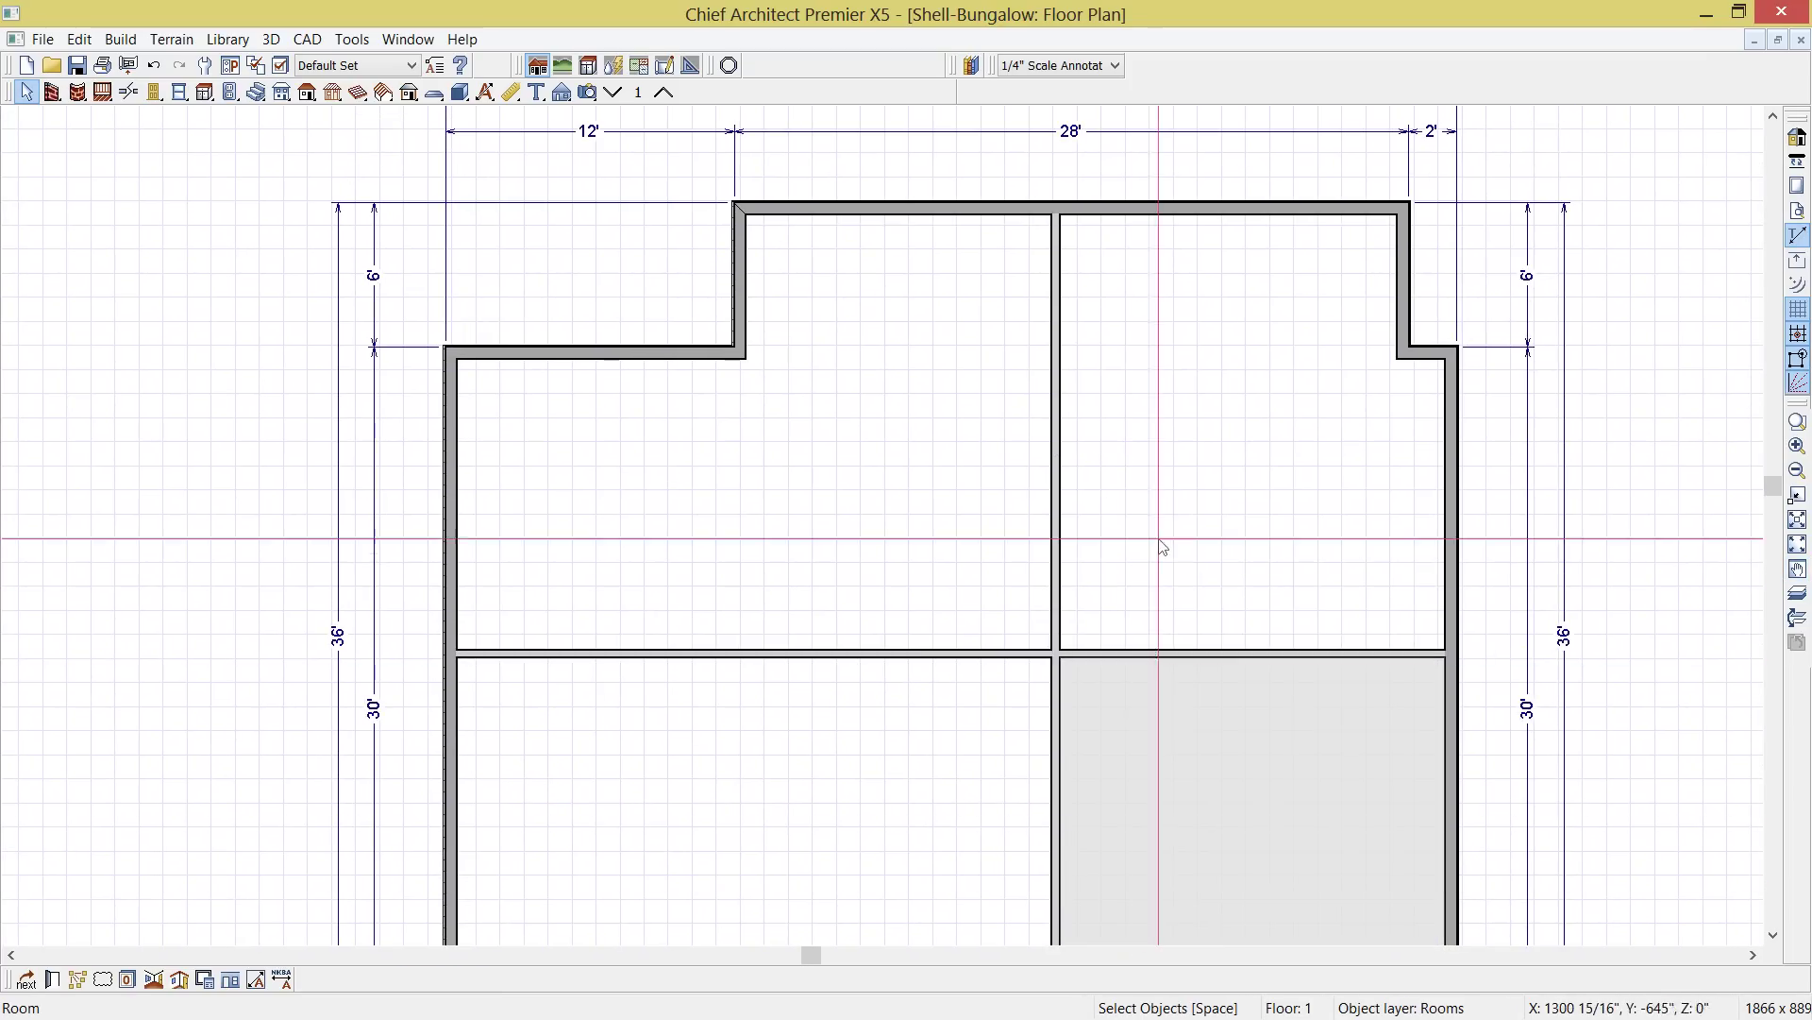
{"action": "left_click", "coordinate": [1174, 476]}
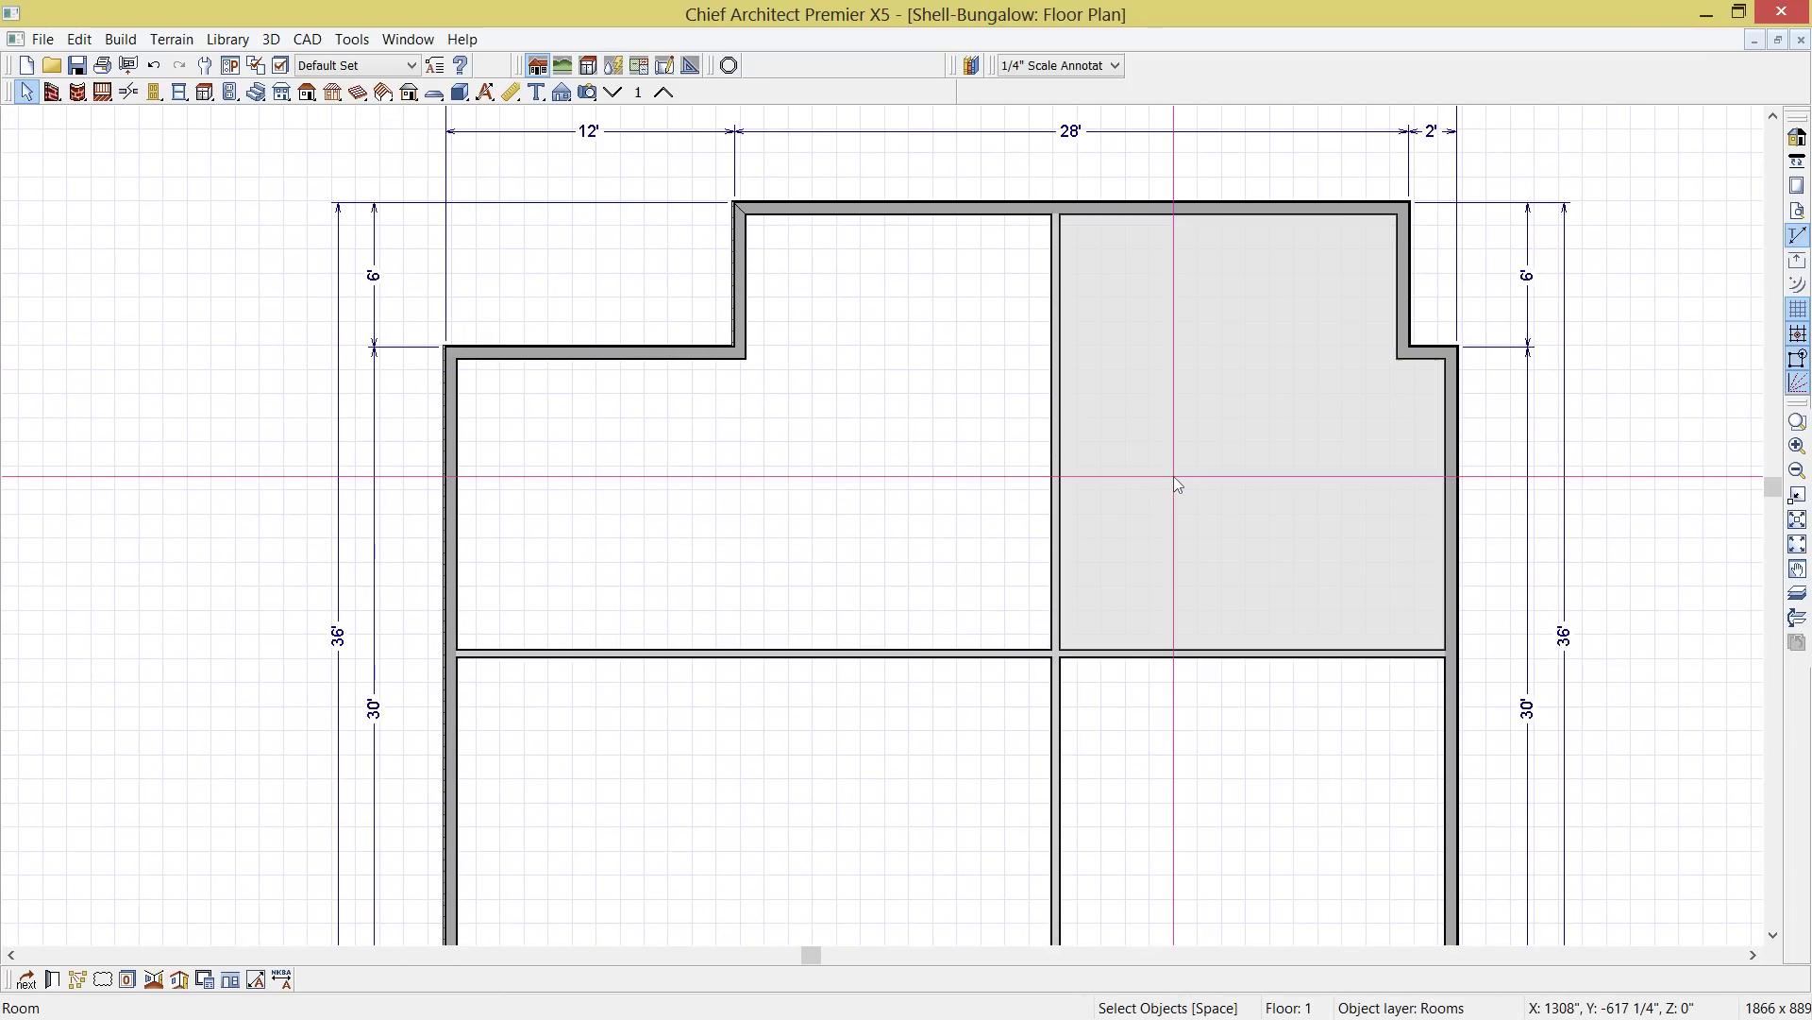
{"action": "left_click", "coordinate": [257, 980]}
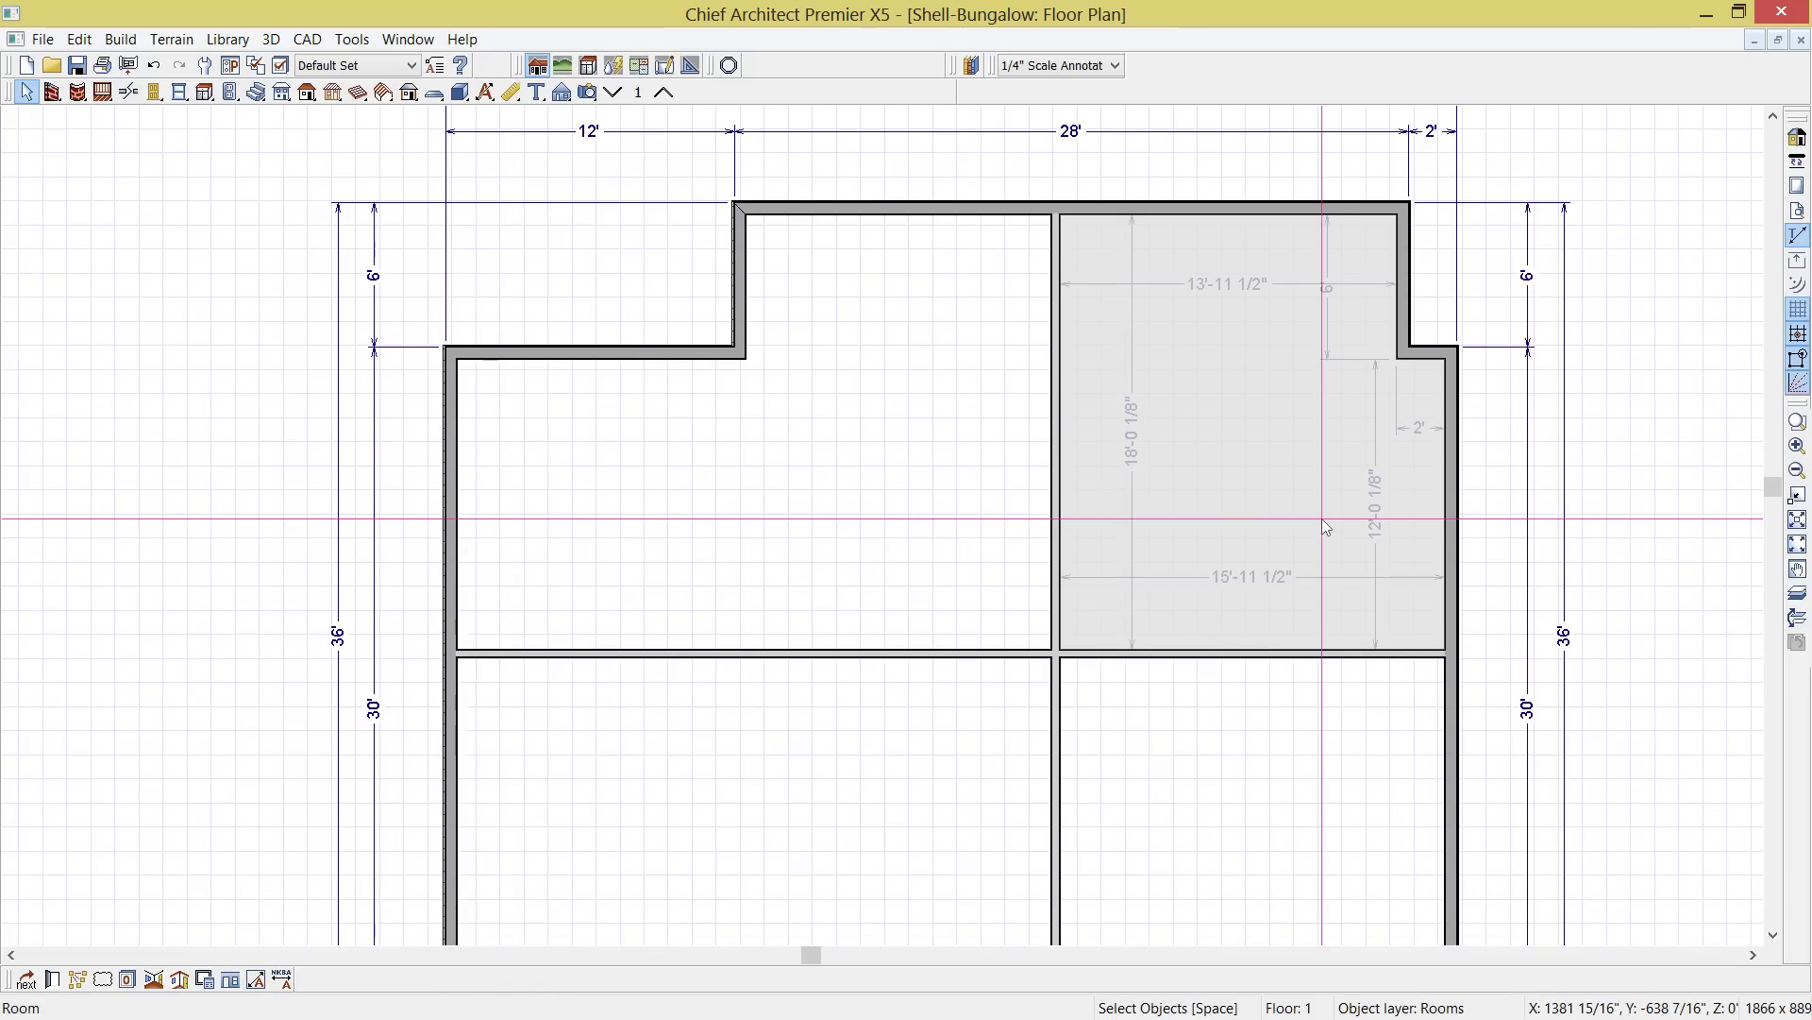
{"action": "key", "text": "Escape"}
Examine where the room dimension meets the lengthwise interior wall and review the layer thicknesses in that wall's type definition
{"action": "scroll", "coordinate": [1322, 518], "scroll_direction": "up", "scroll_amount": 1}
{"action": "scroll", "coordinate": [1321, 519], "scroll_direction": "up", "scroll_amount": 5}
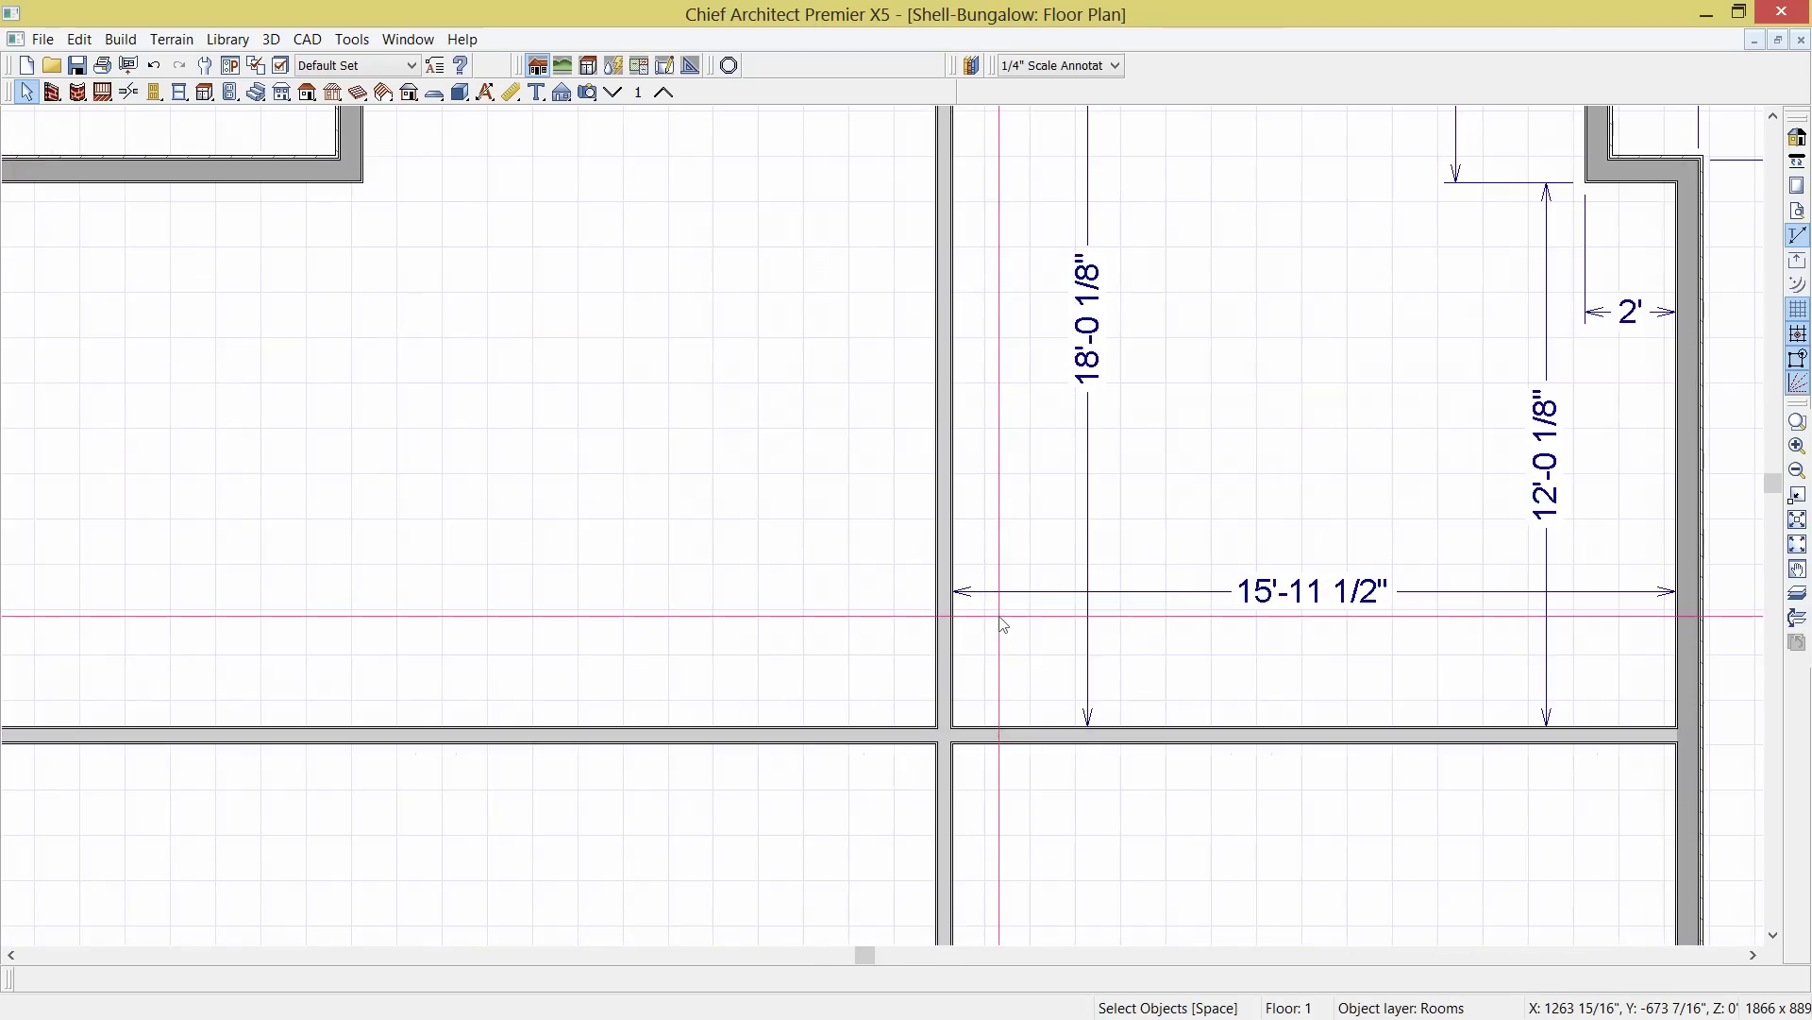
{"action": "scroll", "coordinate": [996, 621], "scroll_direction": "up", "scroll_amount": 1}
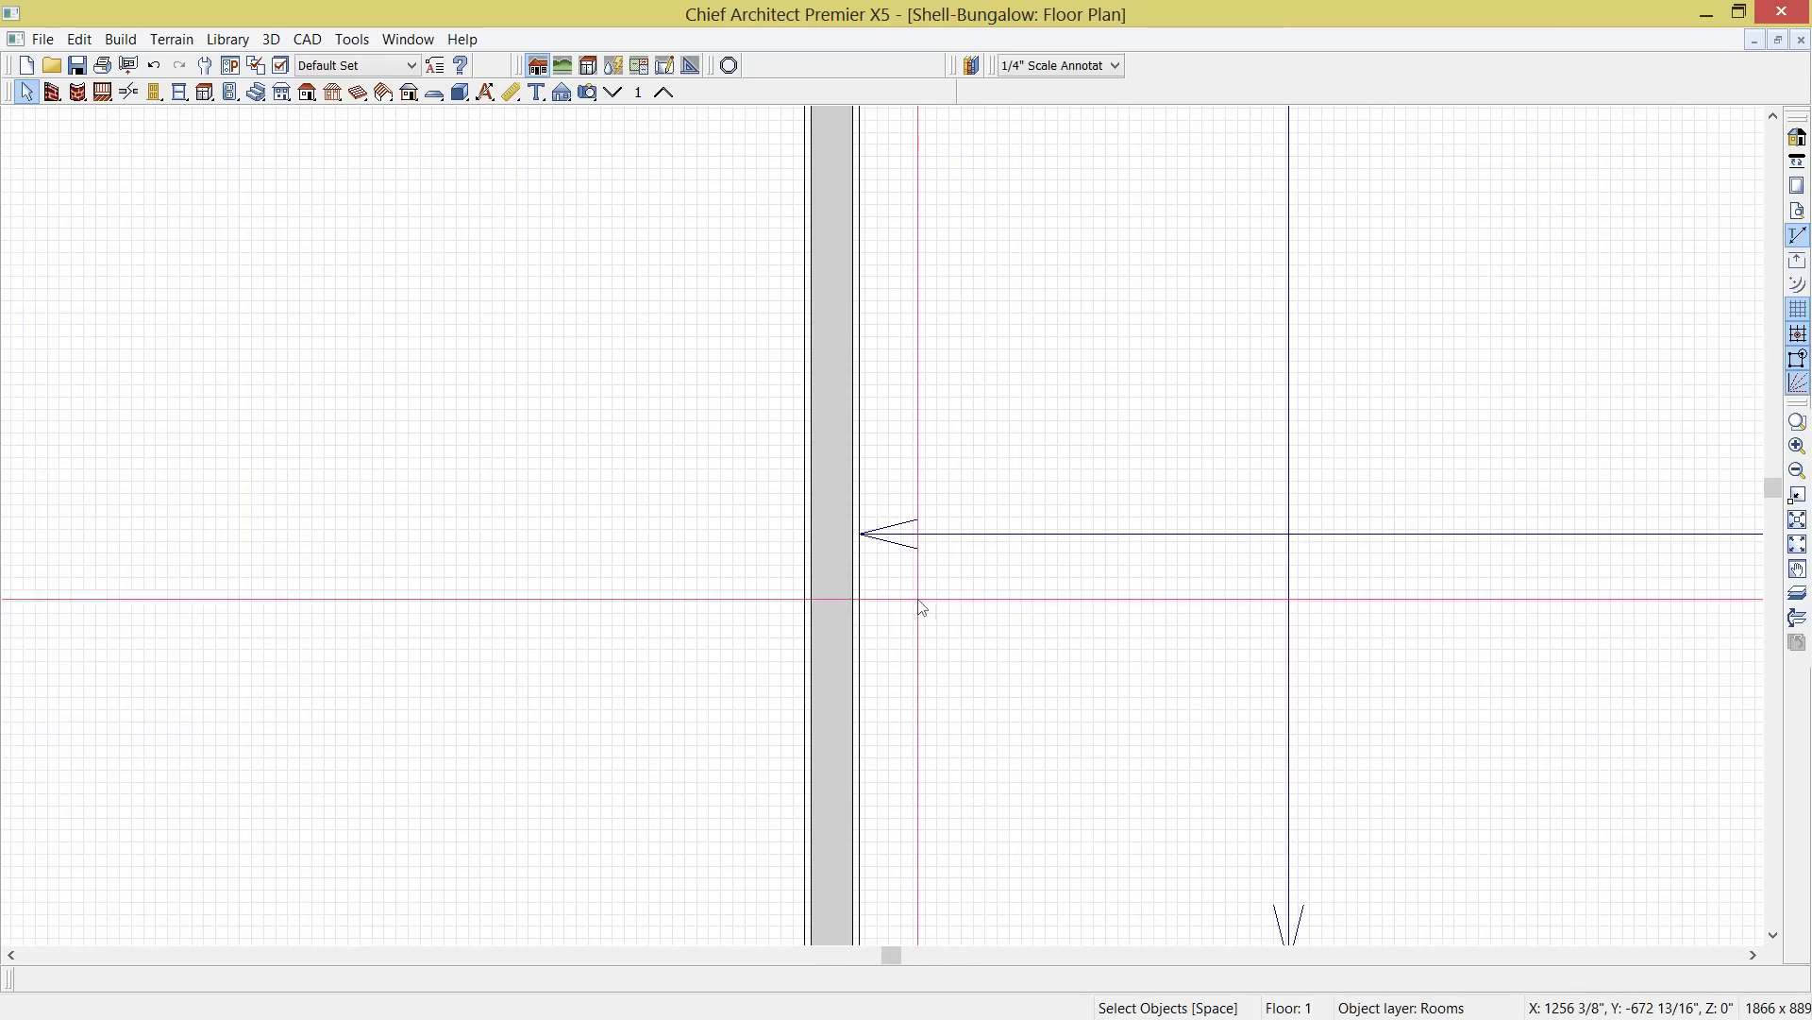
{"action": "left_click", "coordinate": [850, 566]}
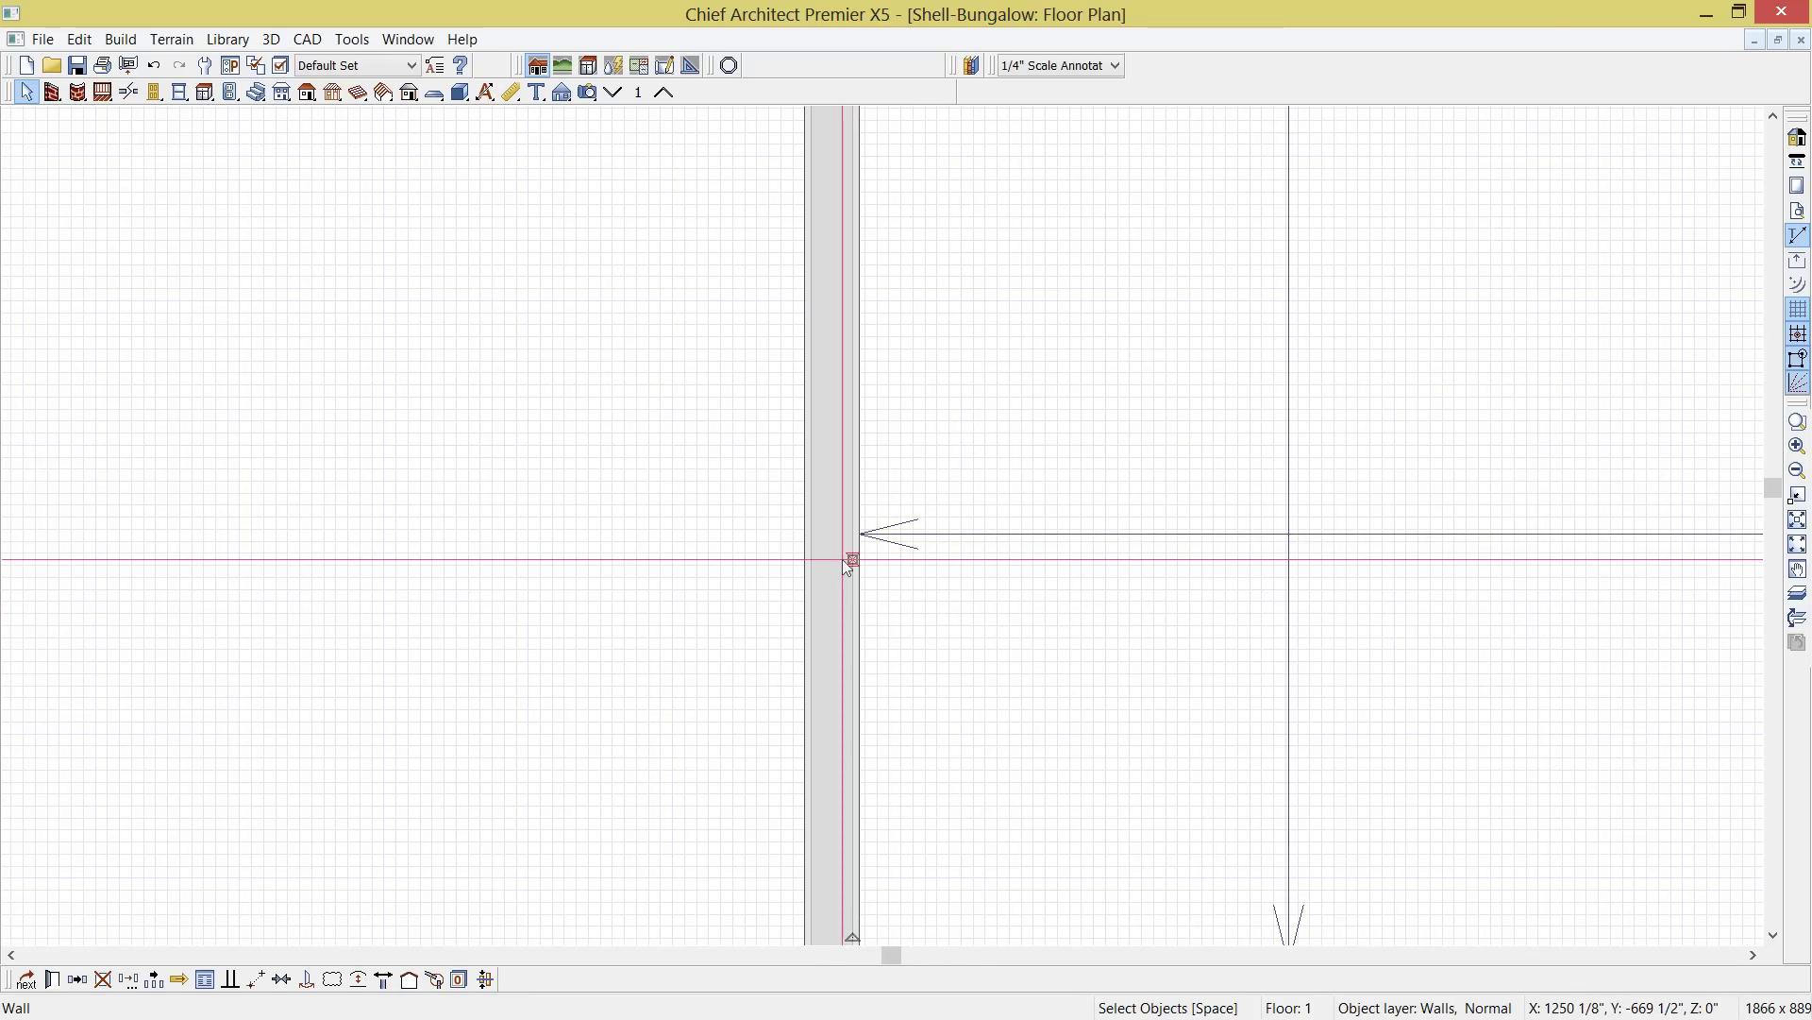
{"action": "double_click", "coordinate": [849, 566]}
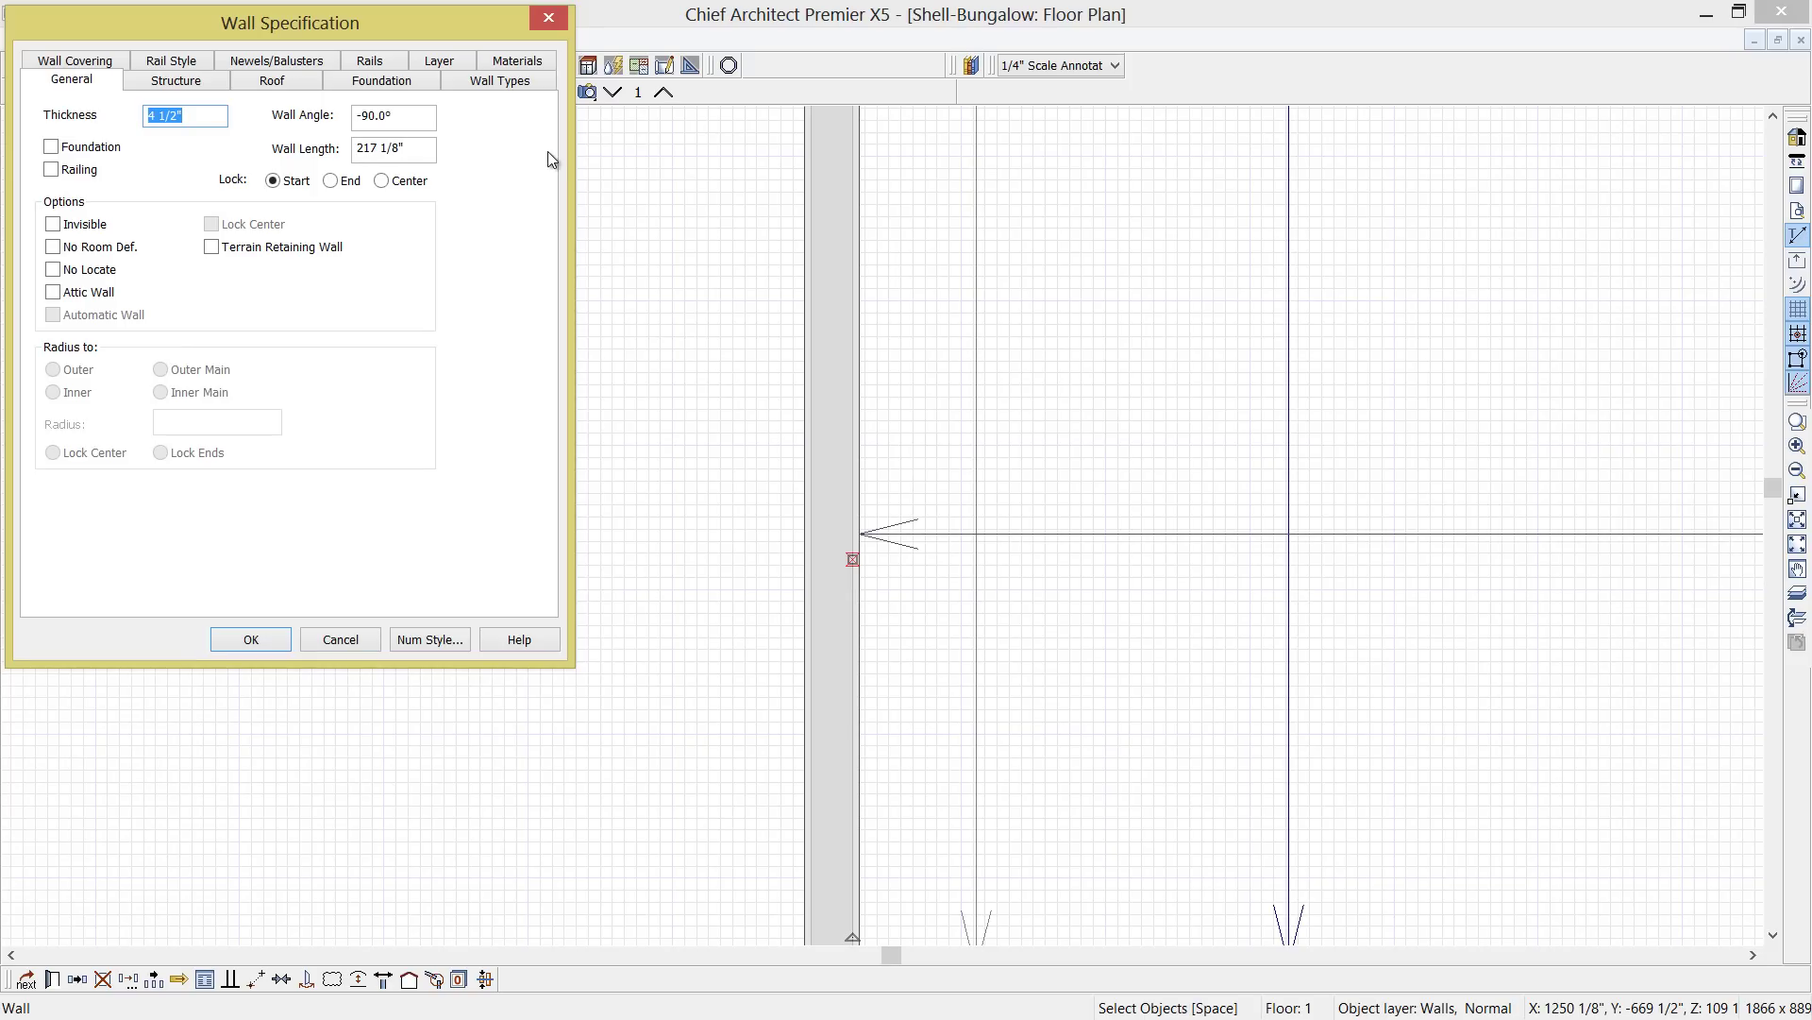
{"action": "left_click", "coordinate": [495, 83]}
{"action": "left_click", "coordinate": [387, 139]}
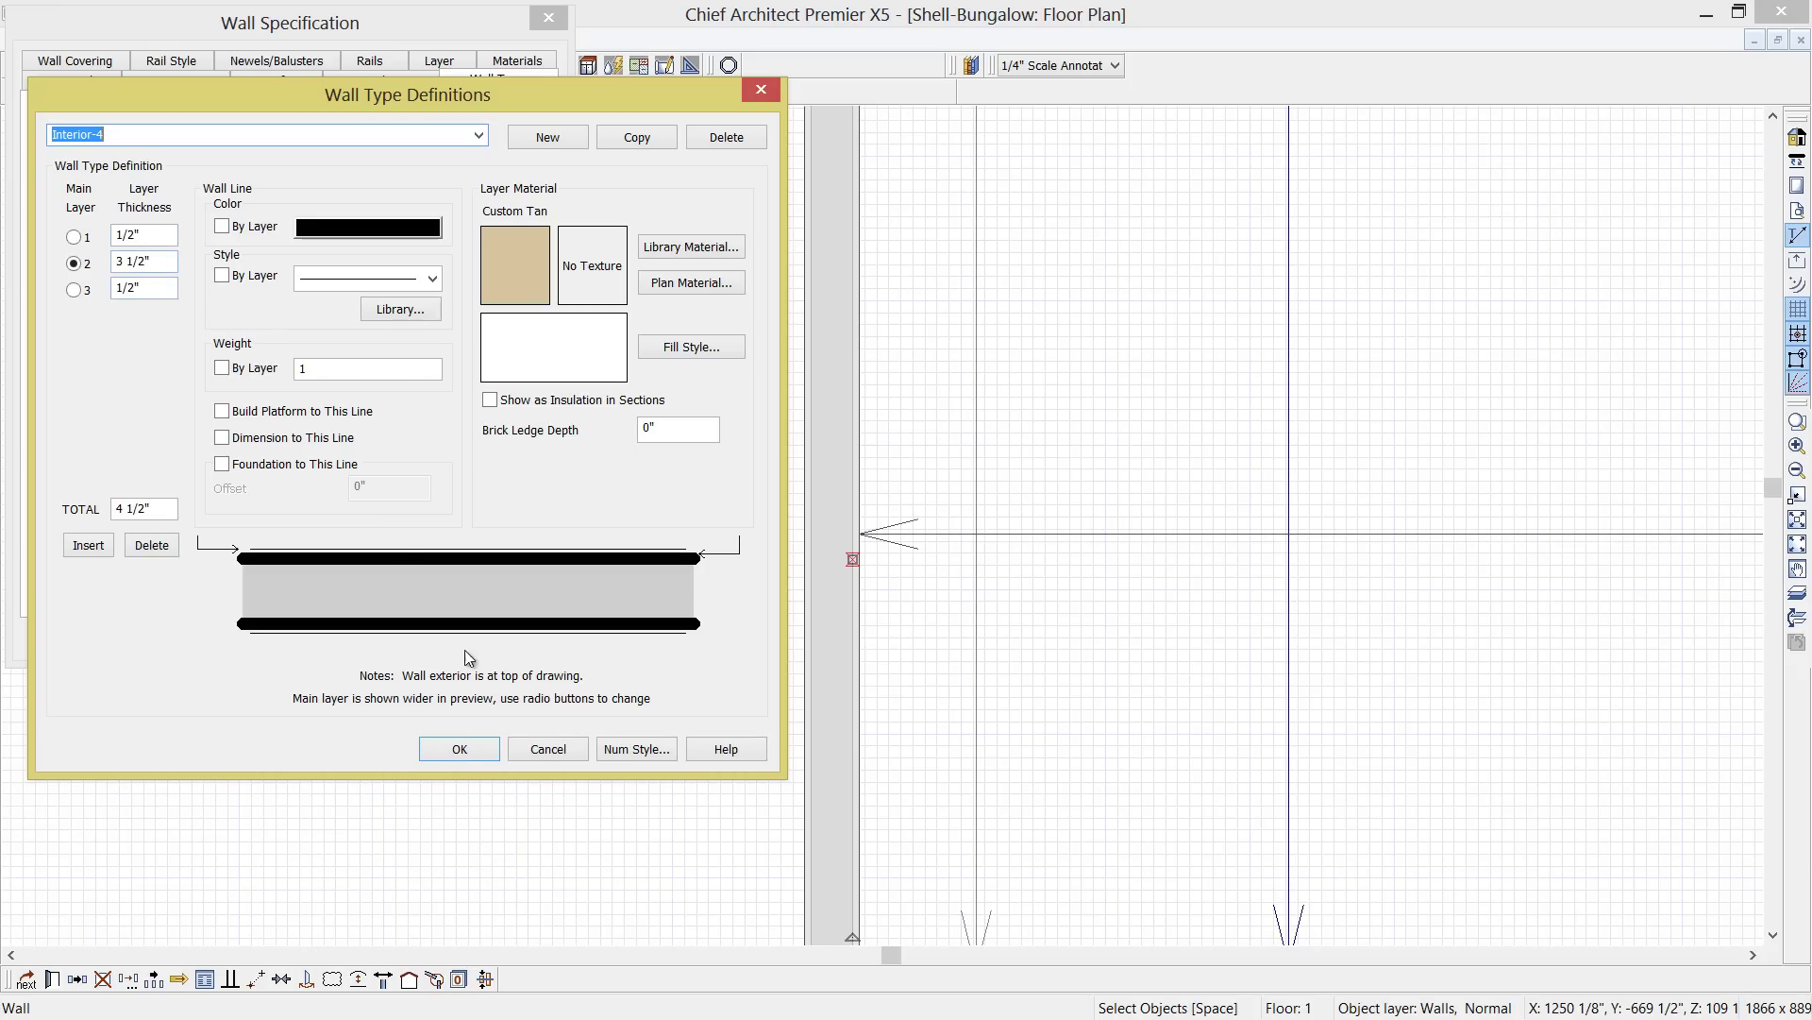
{"action": "left_click", "coordinate": [544, 747]}
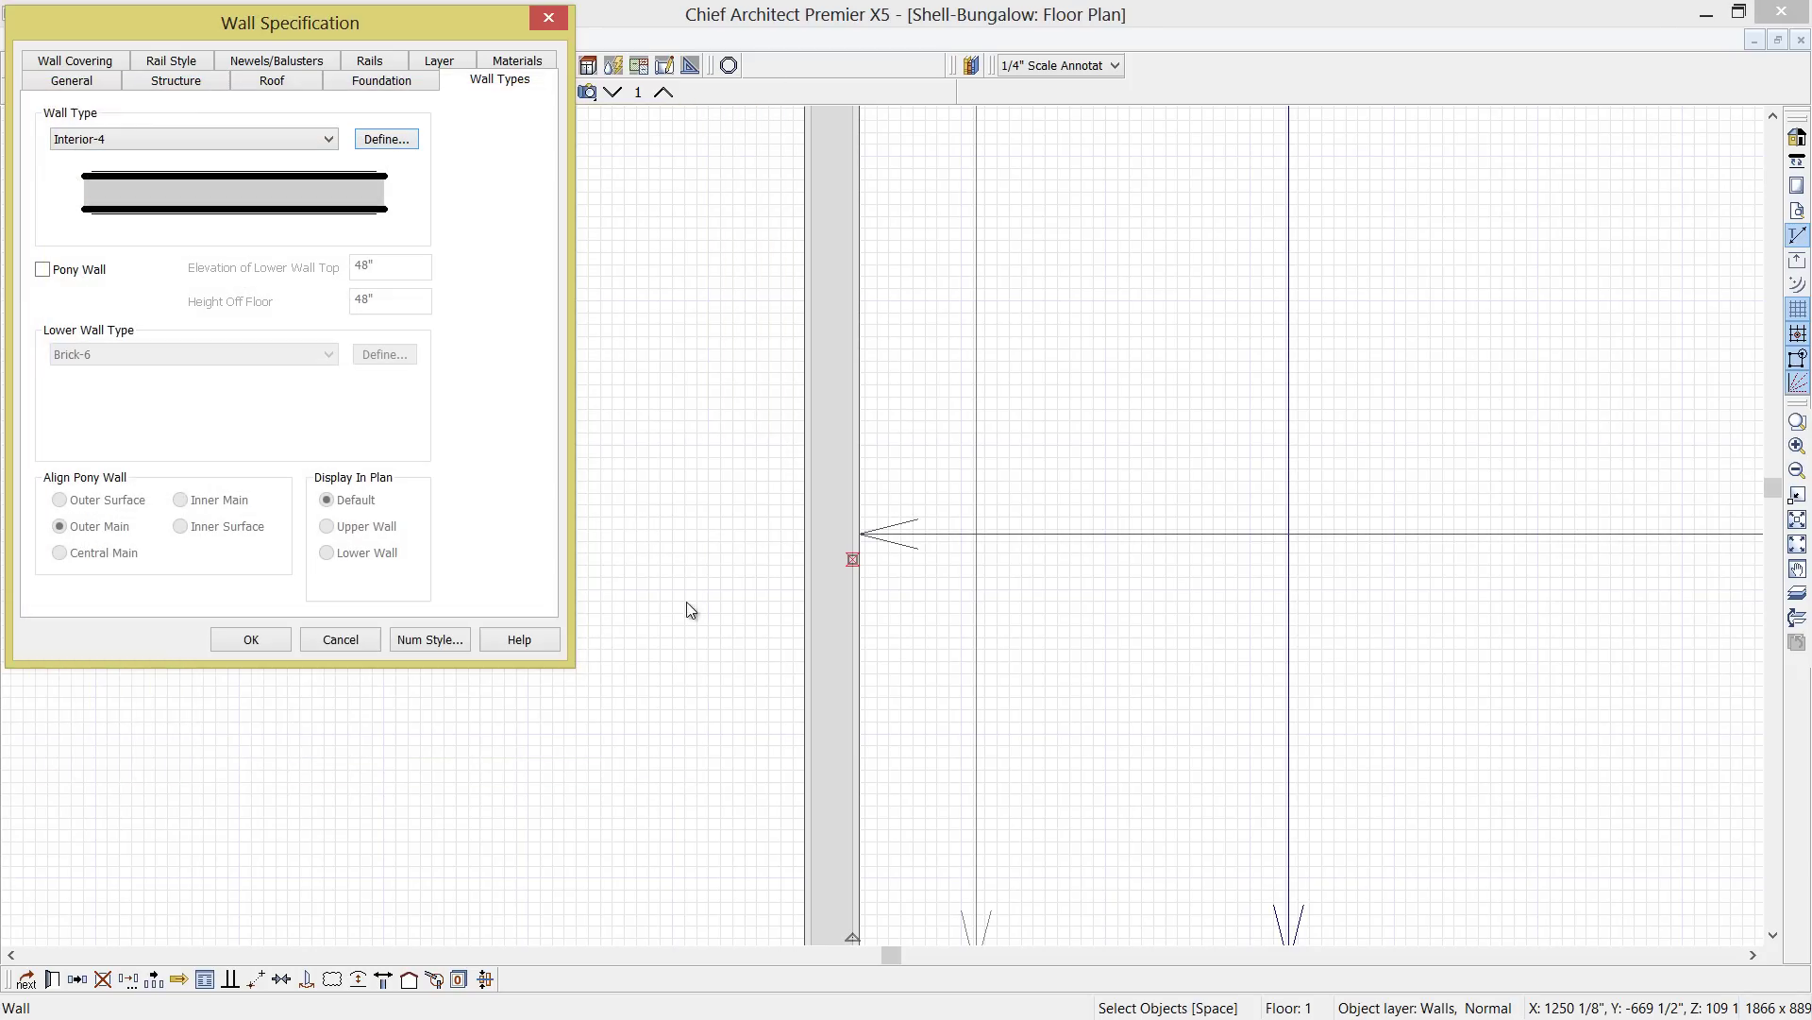
{"action": "left_click", "coordinate": [342, 641]}
{"action": "scroll", "coordinate": [1038, 519], "scroll_direction": "up", "scroll_amount": 3}
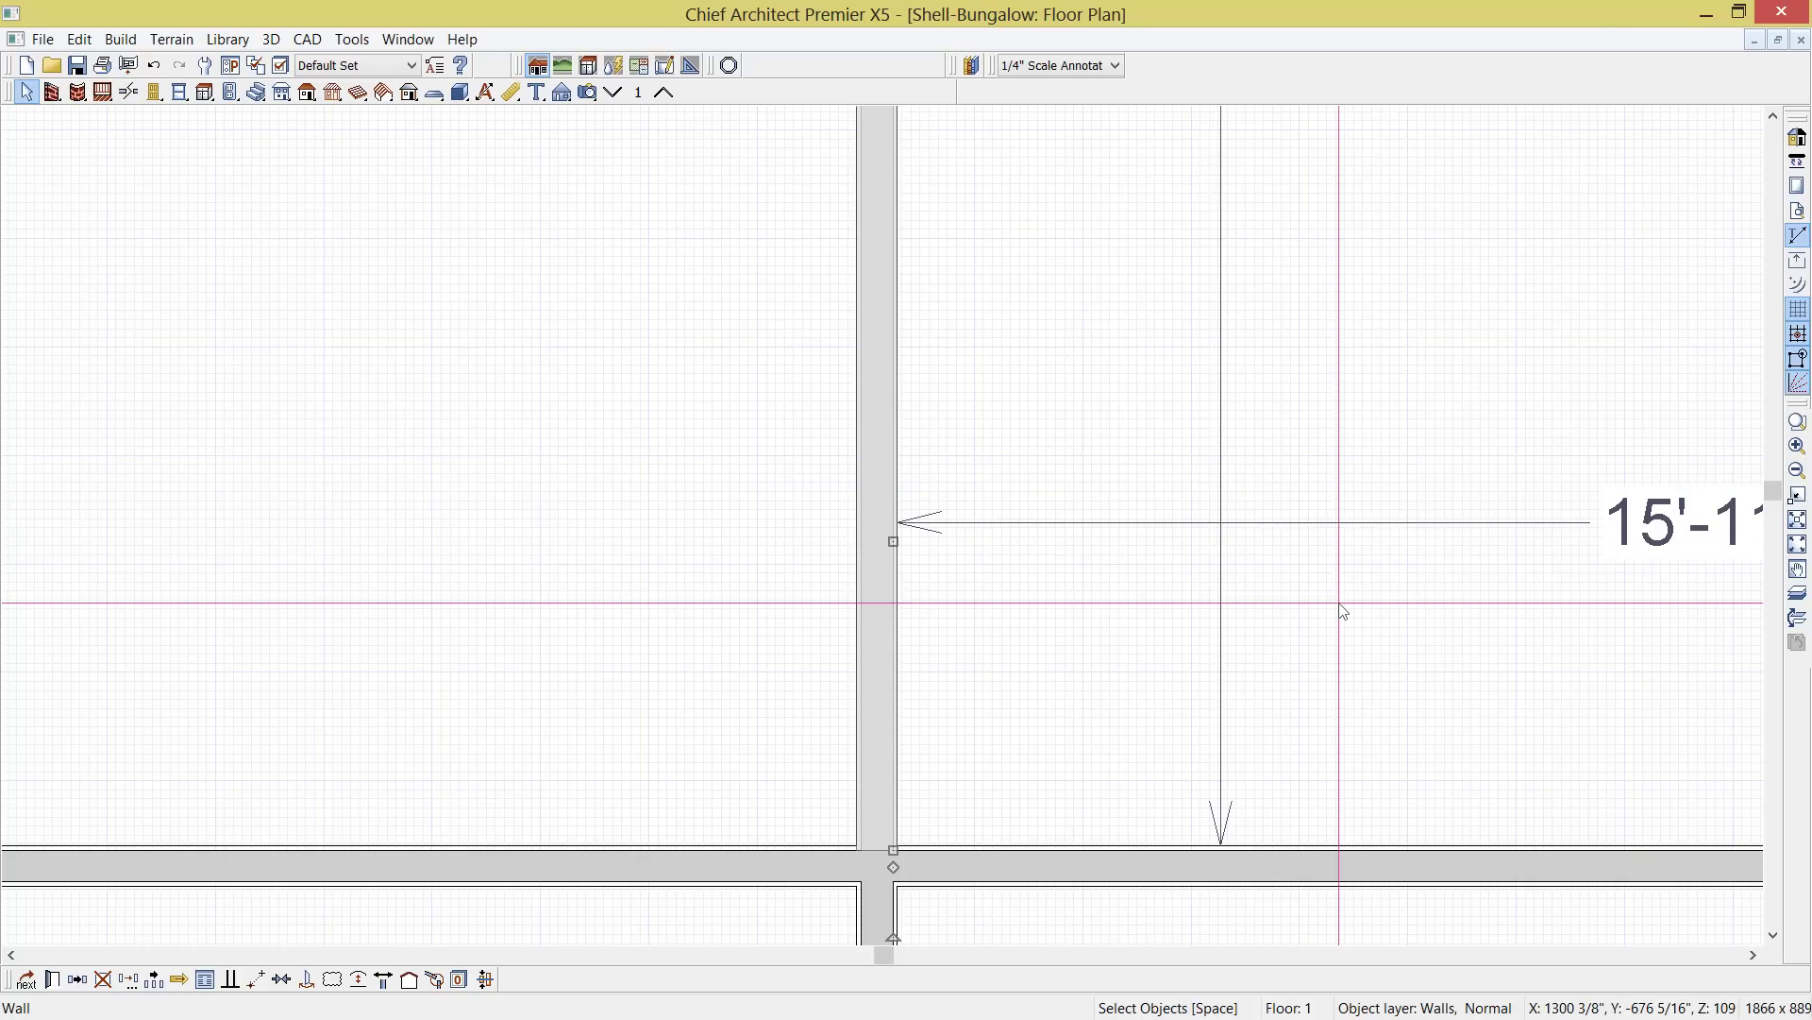
{"action": "scroll", "coordinate": [1343, 612], "scroll_direction": "down", "scroll_amount": 1}
{"action": "middle_click_drag", "start_coordinate": [1409, 613], "coordinate": [1003, 659]}
{"action": "scroll", "coordinate": [1003, 659], "scroll_direction": "down", "scroll_amount": 2}
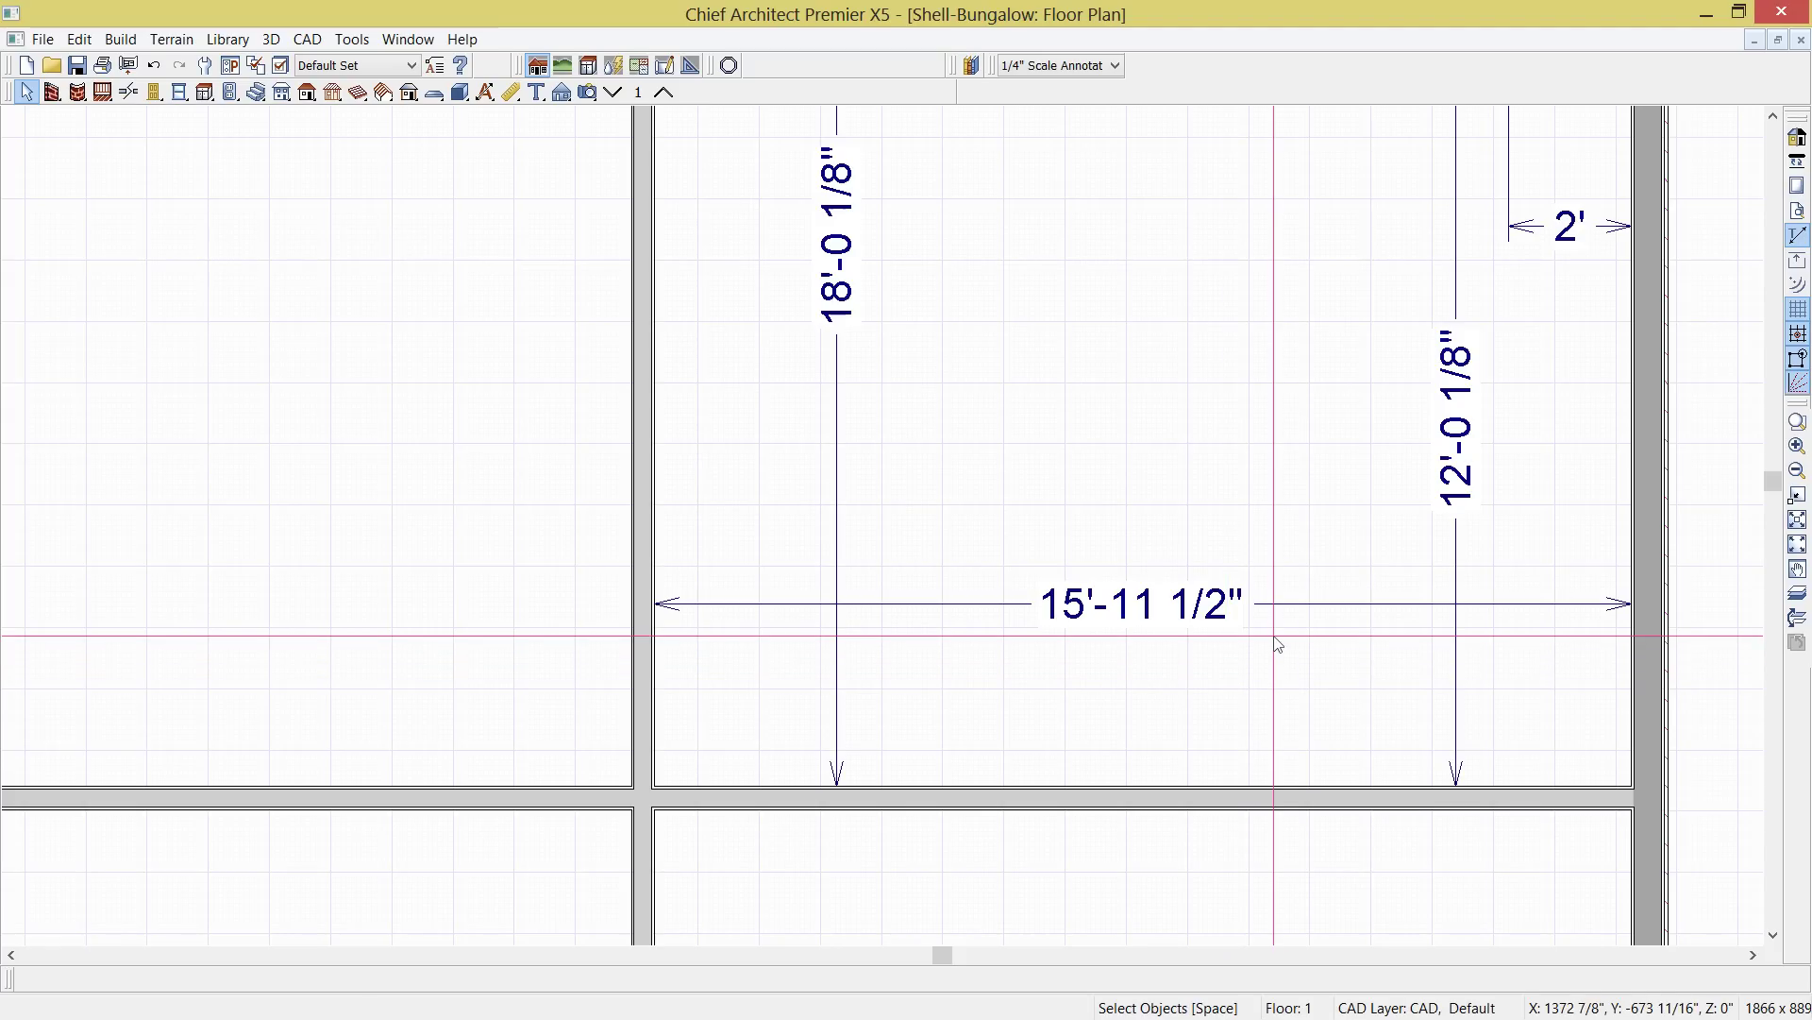
Add an end-to-end dimension across the front rooms and move its line outside the front wall, beyond the existing overall dimension
{"action": "middle_click_drag", "start_coordinate": [1236, 596], "coordinate": [1309, 482]}
{"action": "scroll", "coordinate": [1330, 709], "scroll_direction": "down", "scroll_amount": 1}
{"action": "scroll", "coordinate": [1330, 709], "scroll_direction": "down", "scroll_amount": 7}
{"action": "scroll", "coordinate": [1308, 482], "scroll_direction": "down", "scroll_amount": 3}
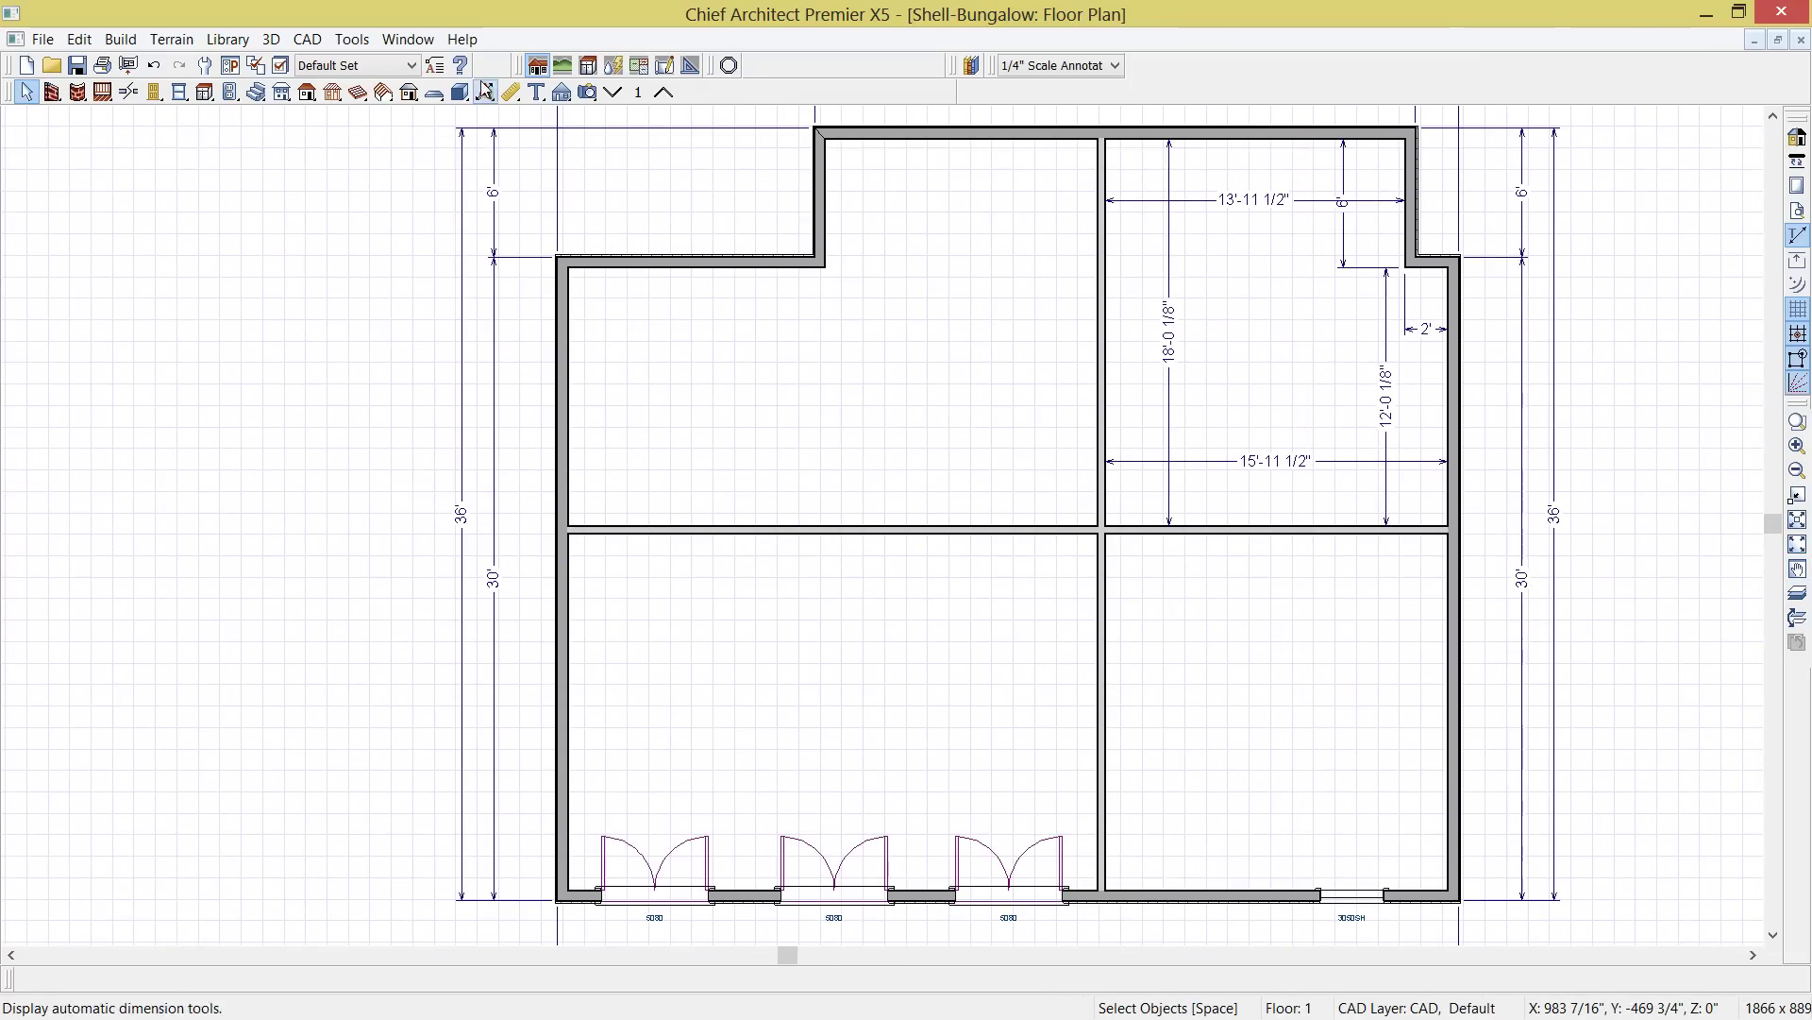
{"action": "left_click", "coordinate": [511, 92]}
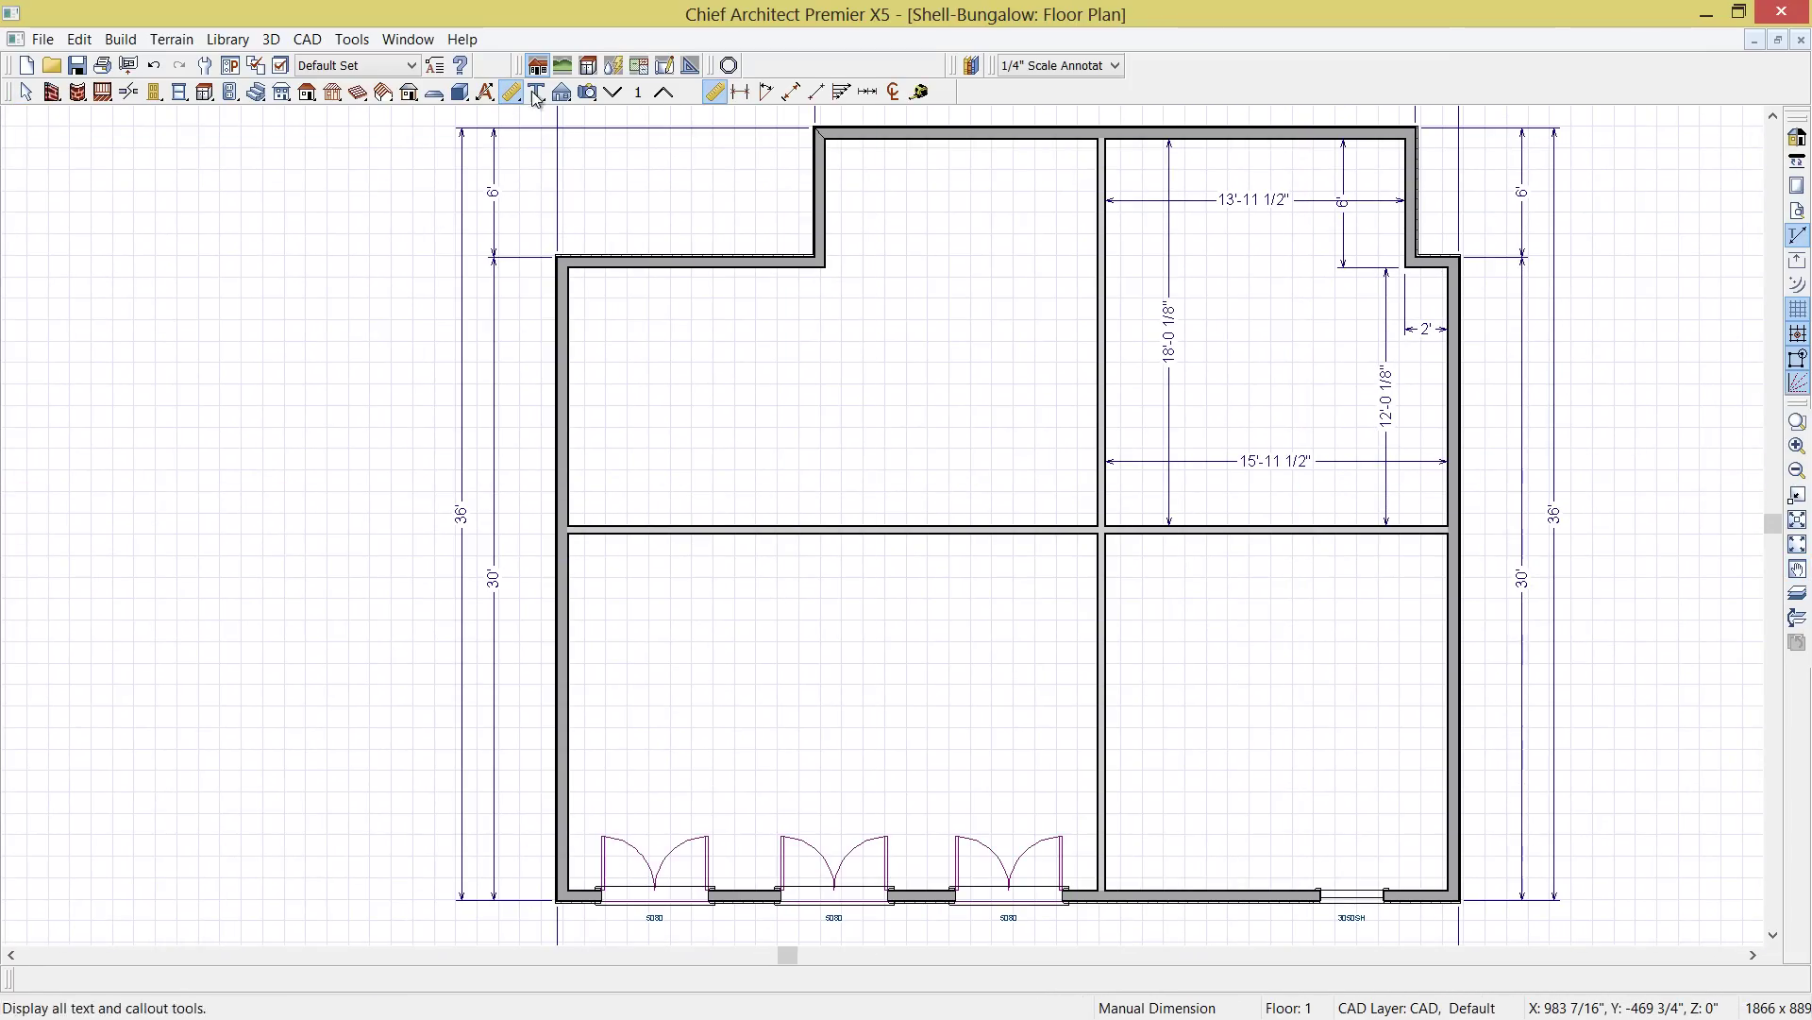
{"action": "left_click", "coordinate": [744, 95]}
{"action": "left_click_drag", "start_coordinate": [569, 661], "coordinate": [1454, 656]}
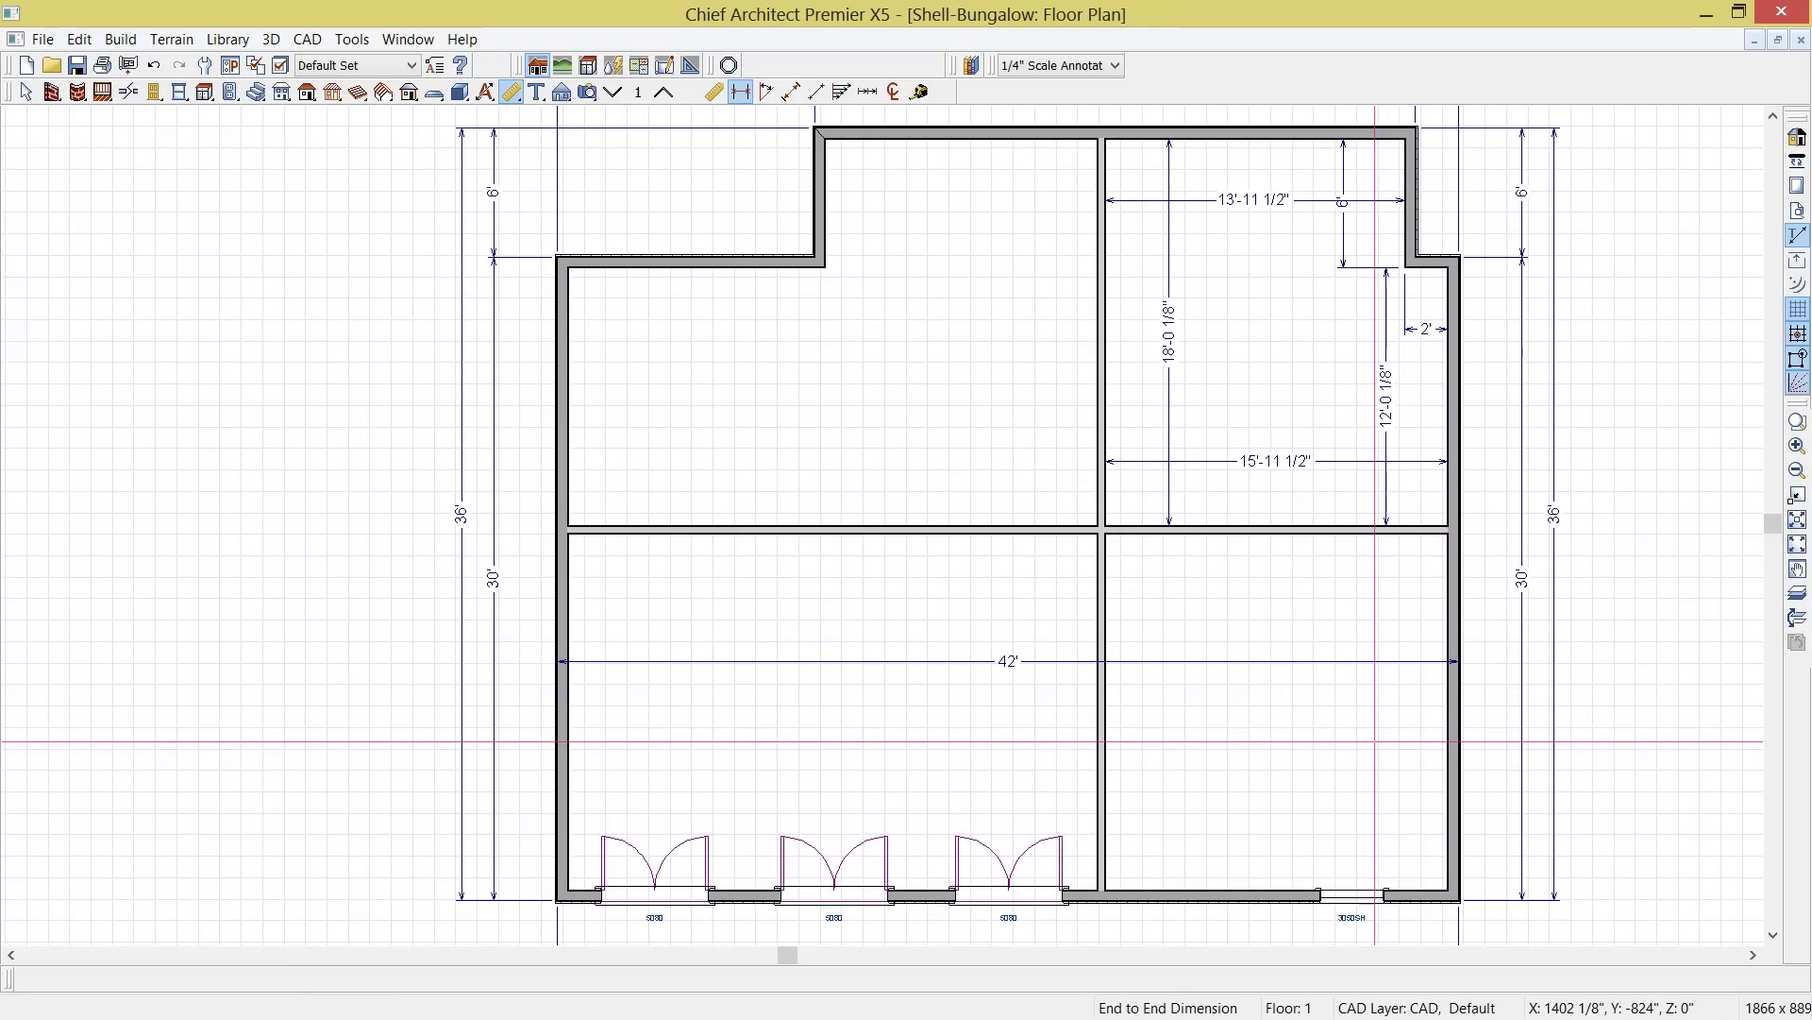
{"action": "middle_click_drag", "start_coordinate": [1181, 725], "coordinate": [1166, 559]}
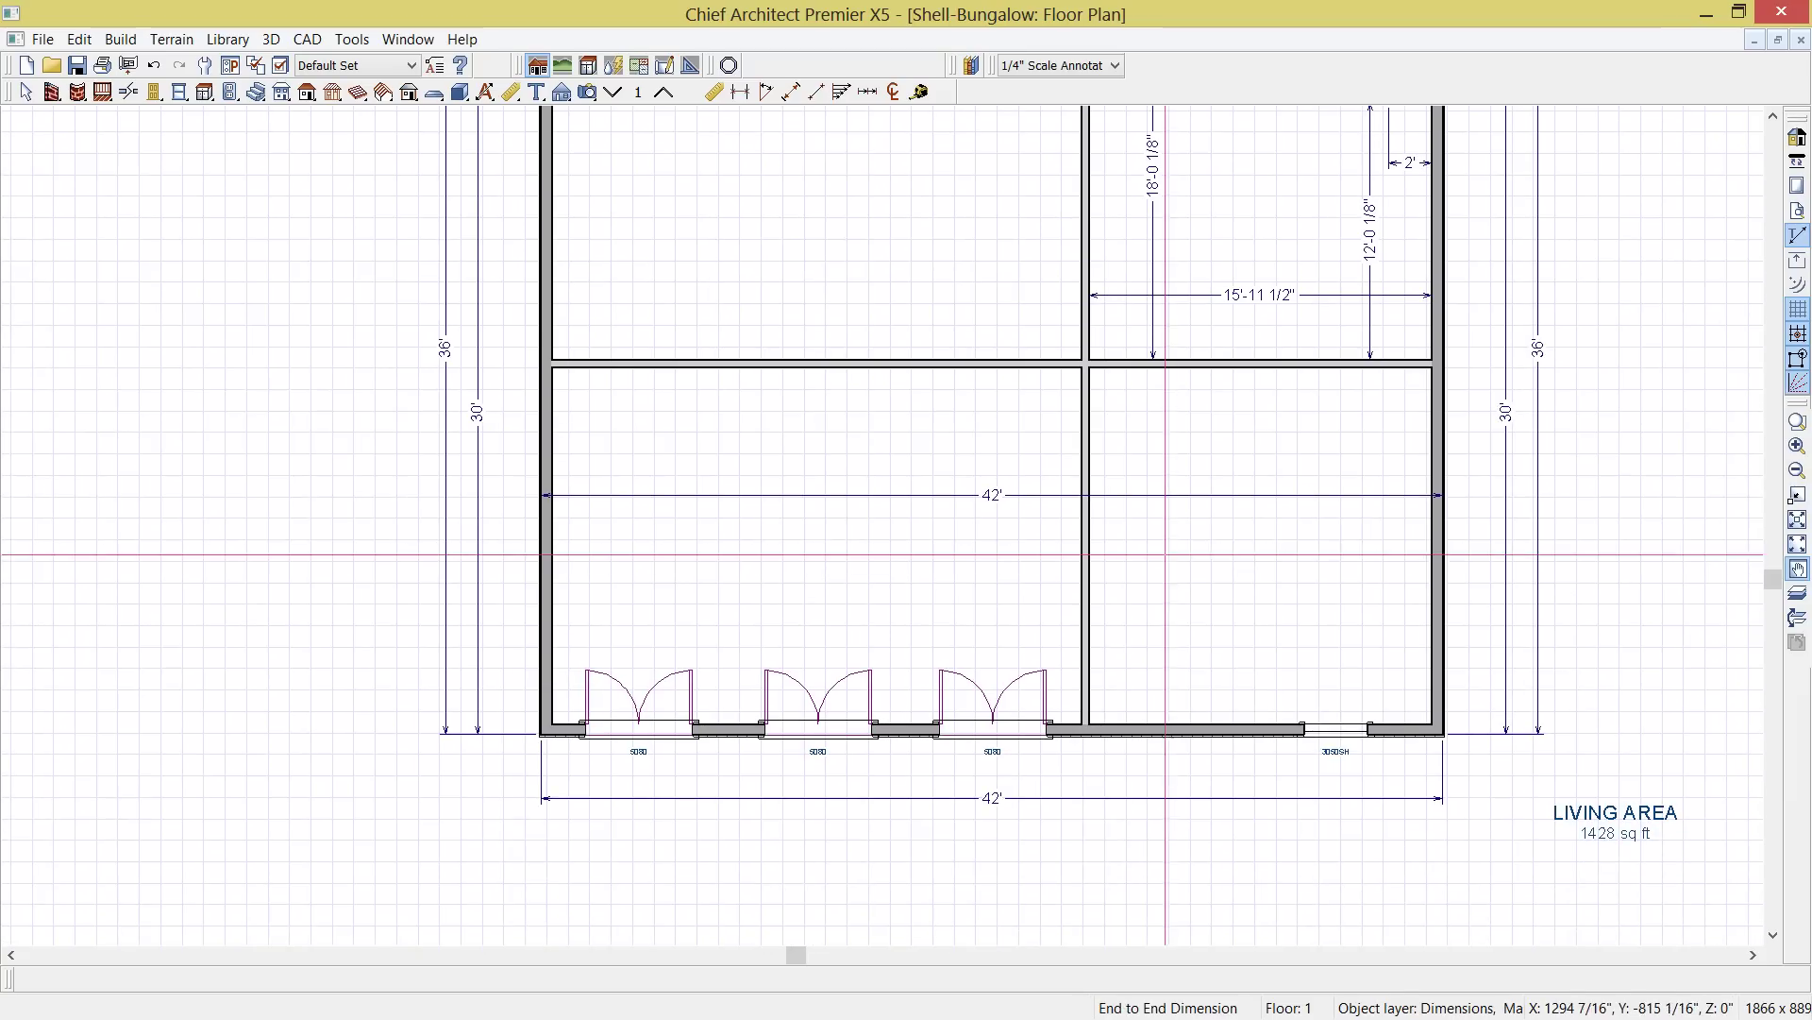
{"action": "left_click", "coordinate": [1164, 495]}
{"action": "left_click_drag", "start_coordinate": [1164, 496], "coordinate": [1157, 856]}
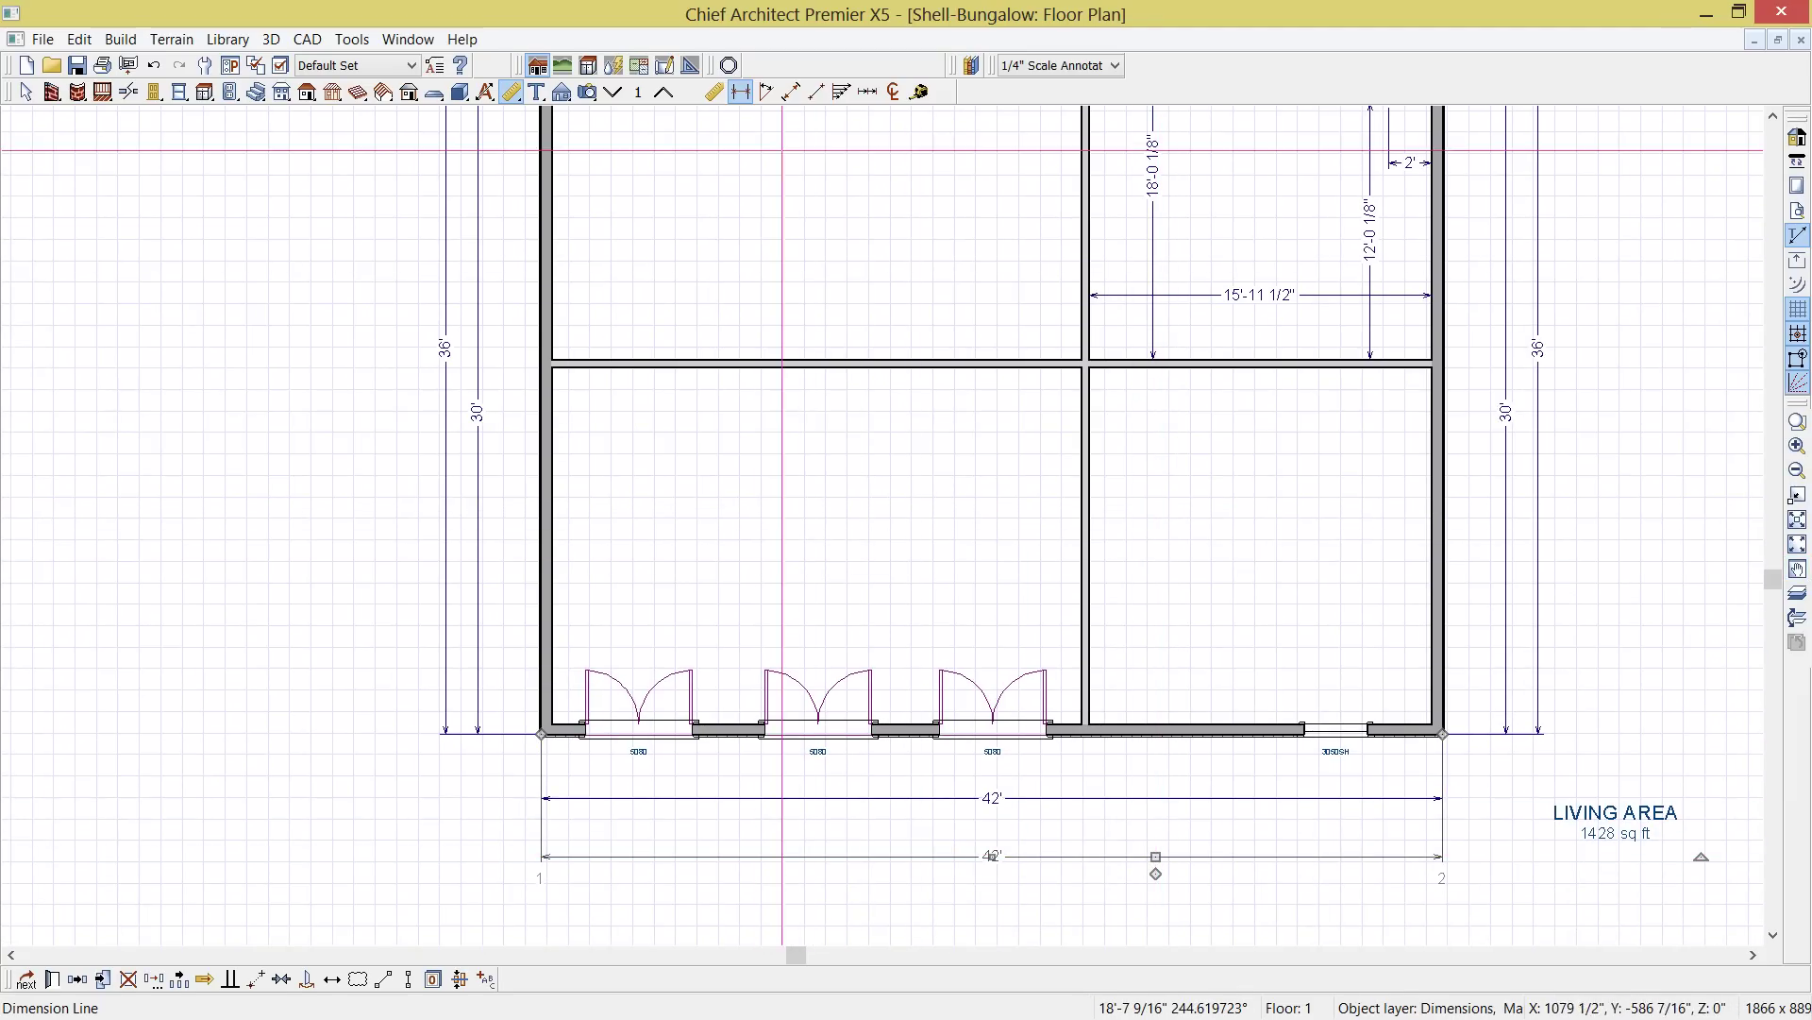
Add an interior dimension string across both front rooms and inspect where it meets the dividing wall
{"action": "left_click", "coordinate": [791, 91]}
{"action": "left_click_drag", "start_coordinate": [554, 443], "coordinate": [1401, 463]}
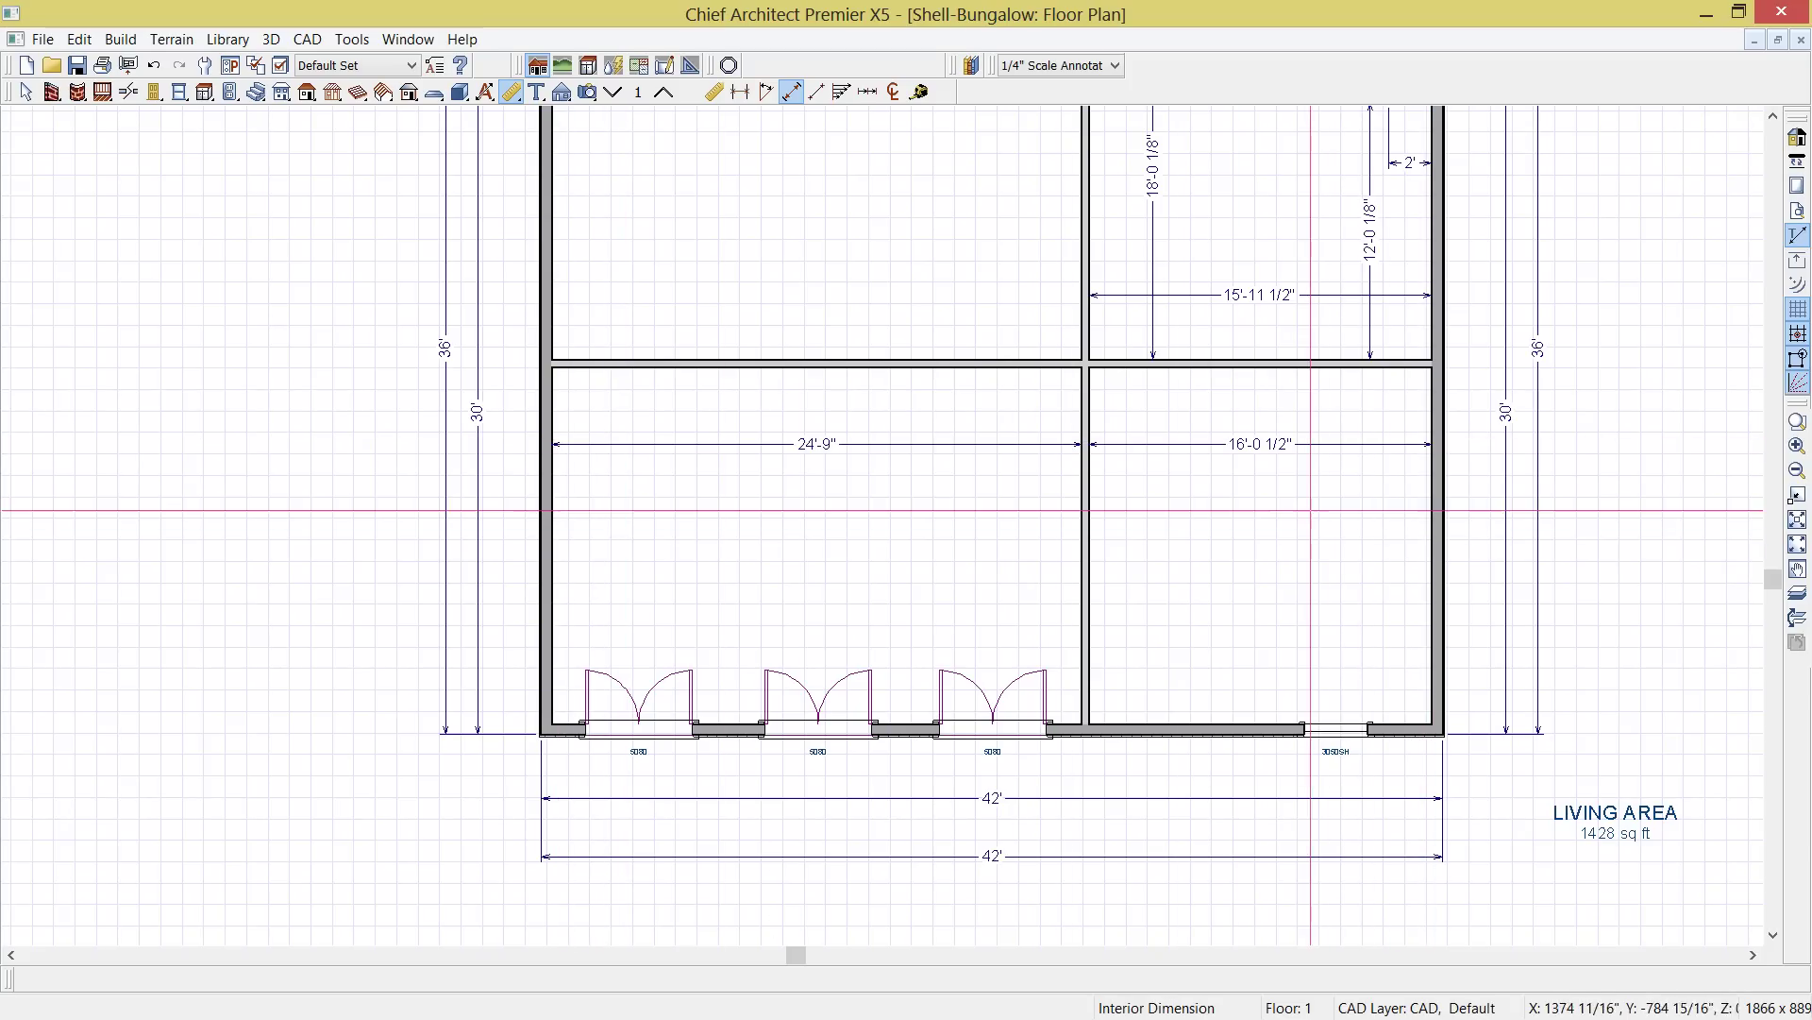
{"action": "scroll", "coordinate": [1108, 434], "scroll_direction": "up", "scroll_amount": 8}
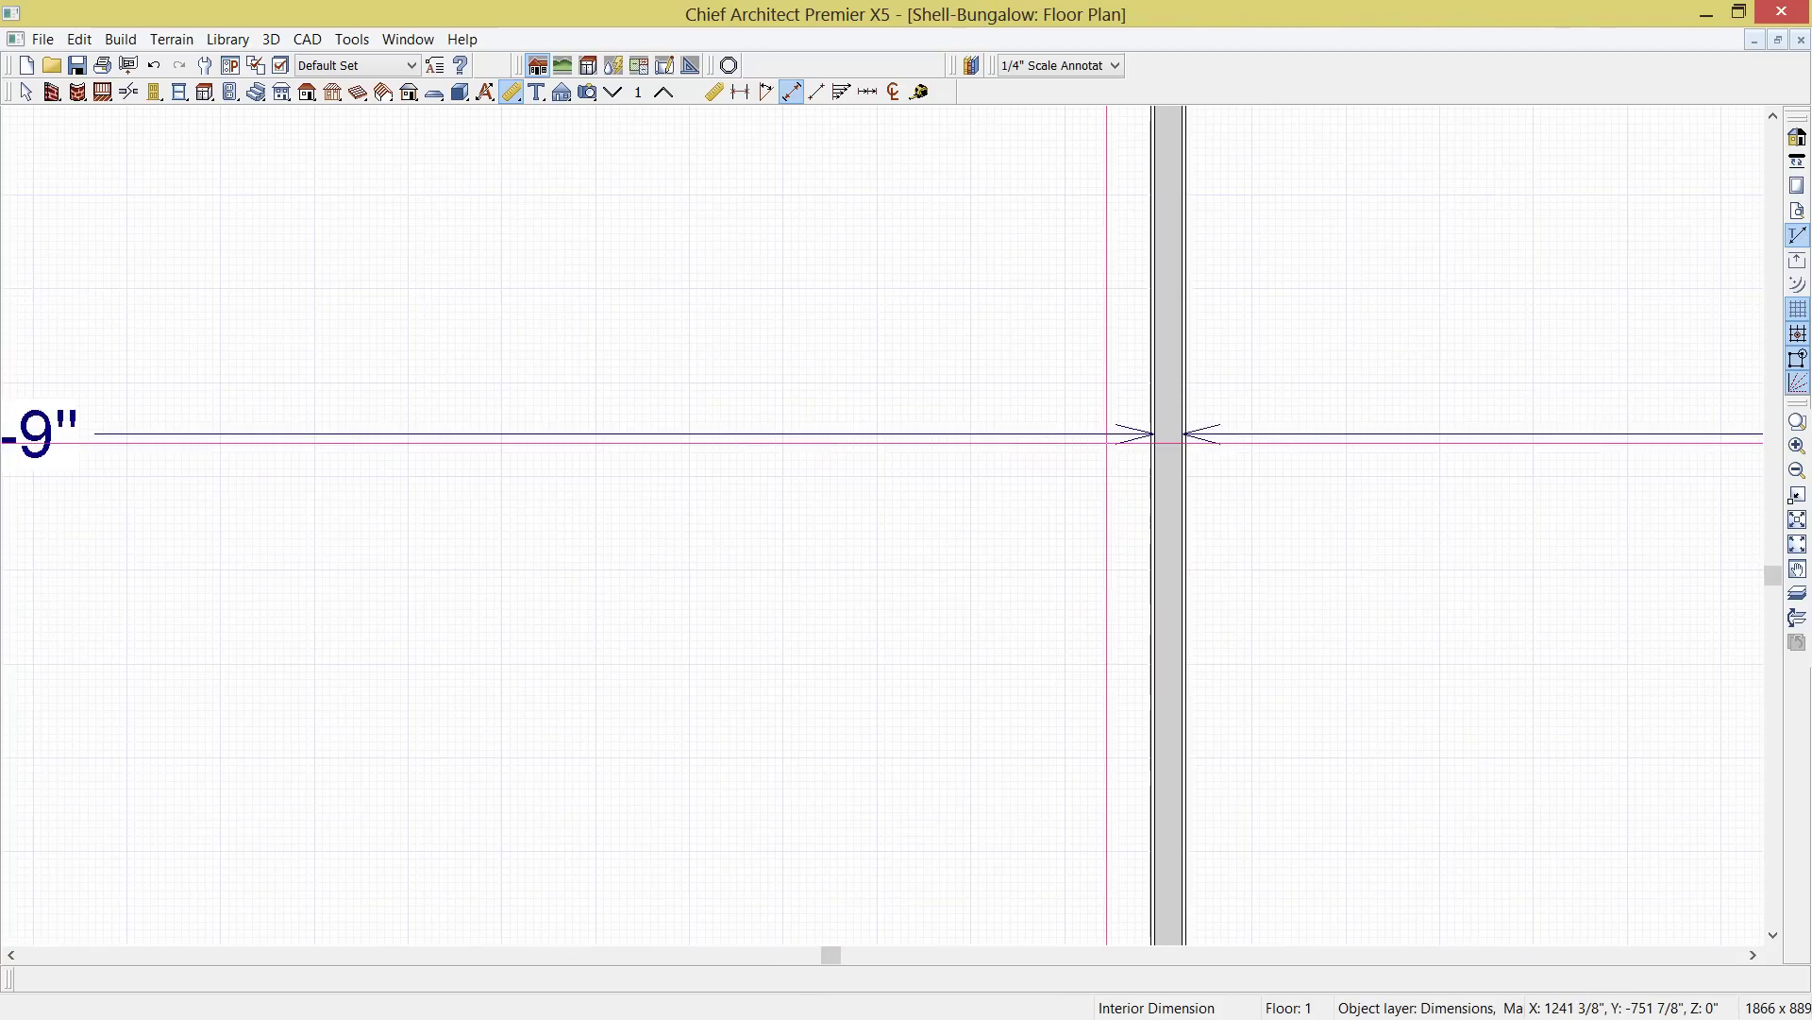
{"action": "scroll", "coordinate": [1108, 442], "scroll_direction": "up", "scroll_amount": 2}
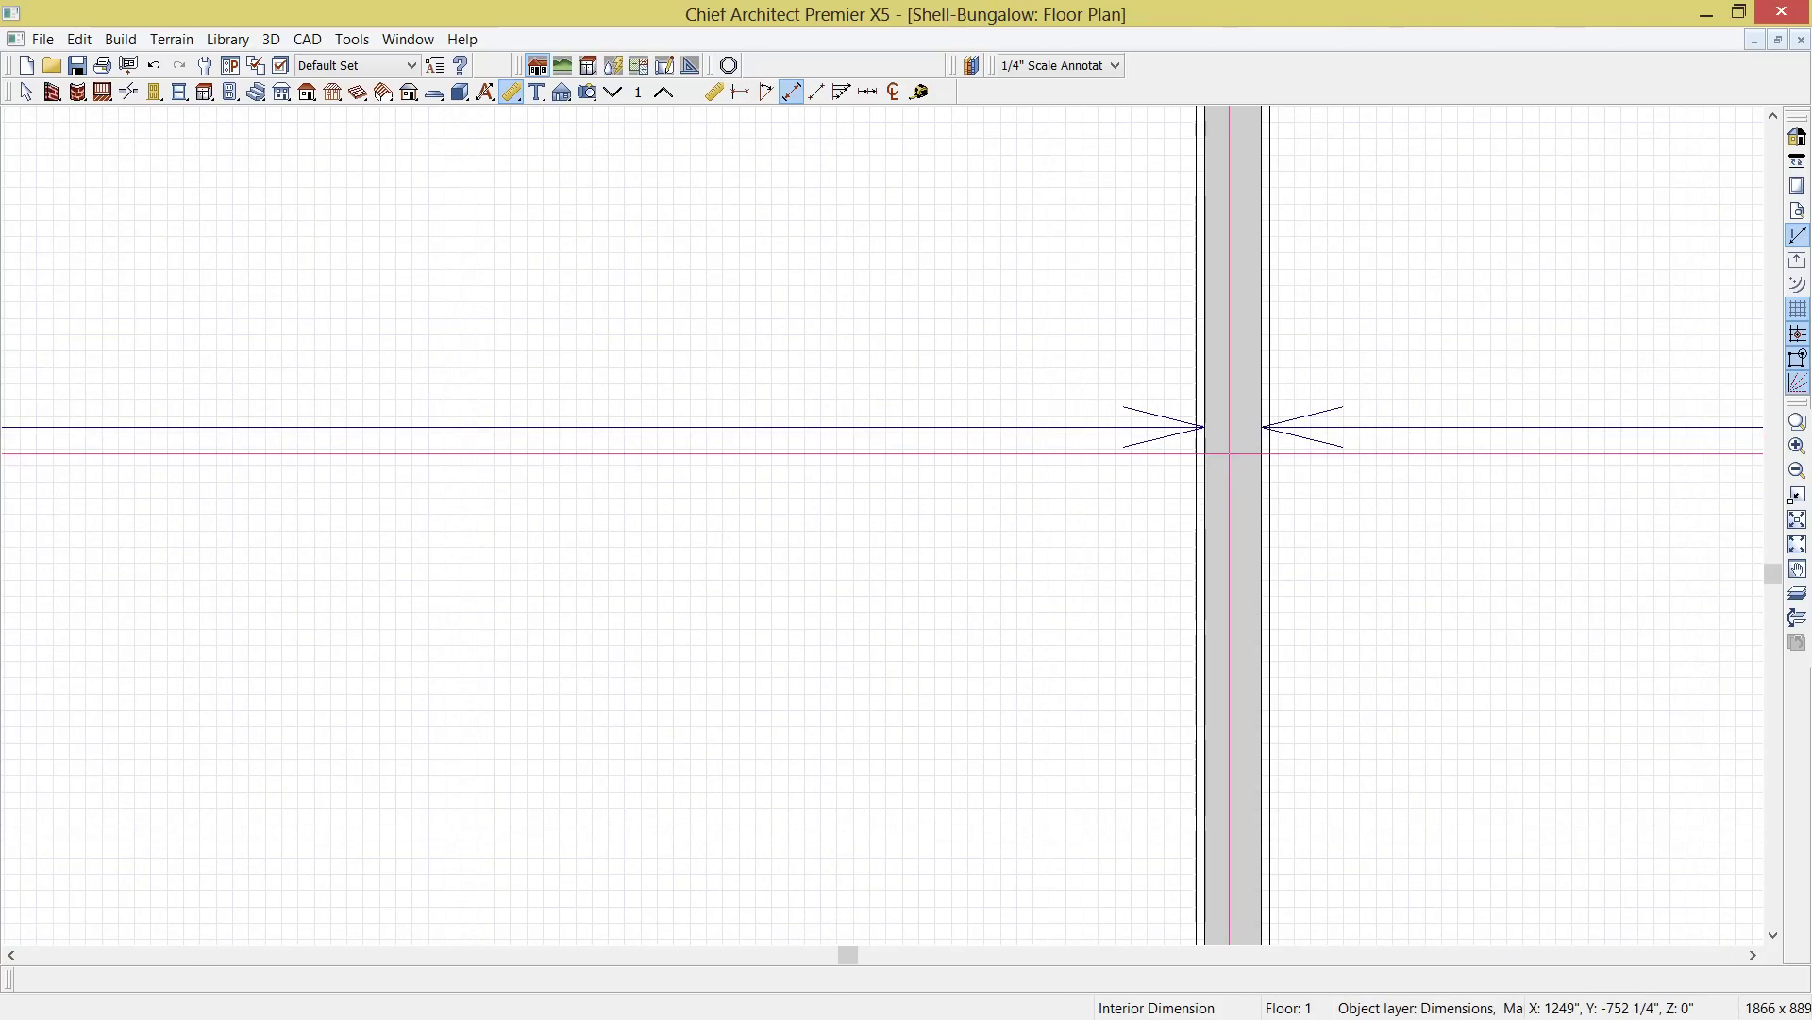
{"action": "scroll", "coordinate": [1218, 458], "scroll_direction": "down", "scroll_amount": 2}
{"action": "scroll", "coordinate": [1214, 462], "scroll_direction": "down", "scroll_amount": 2}
{"action": "scroll", "coordinate": [1033, 458], "scroll_direction": "up", "scroll_amount": 4}
Try to move the interior dimension's end from the dividing wall's main layer to its outer surface, and undo the change
{"action": "left_click", "coordinate": [1039, 450]}
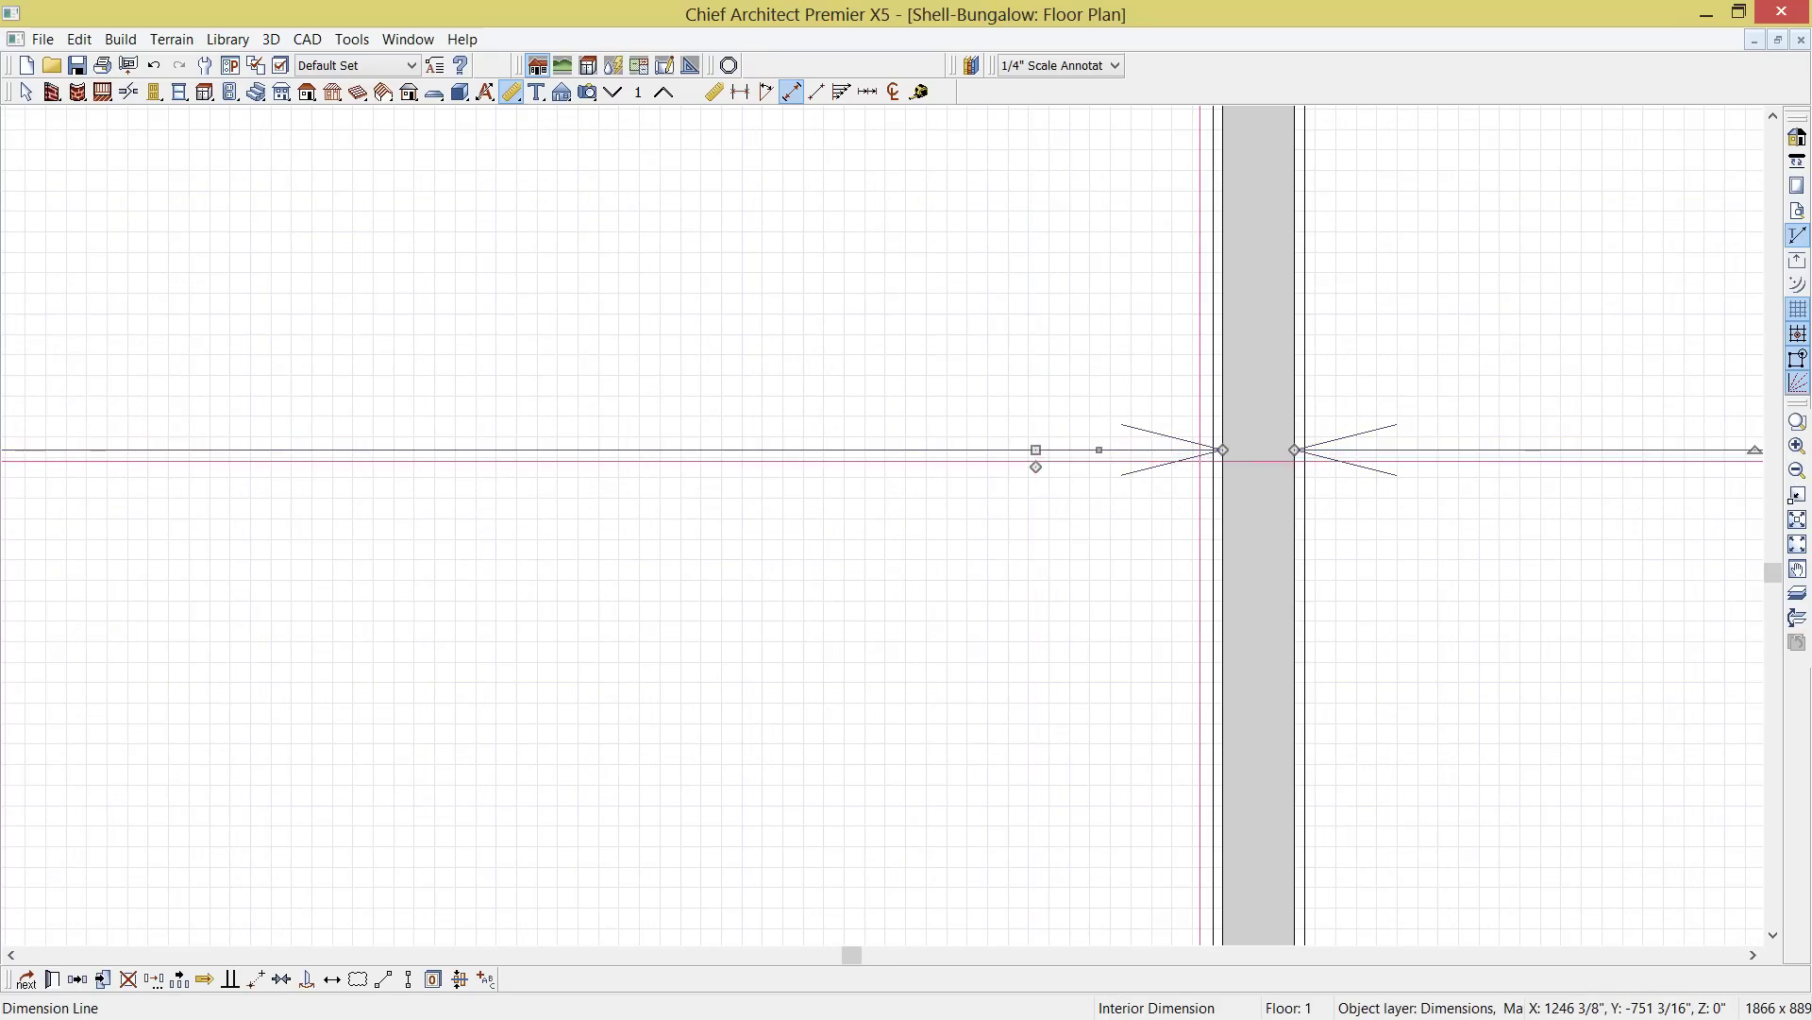
{"action": "scroll", "coordinate": [1202, 463], "scroll_direction": "up", "scroll_amount": 2}
{"action": "left_click_drag", "start_coordinate": [1229, 445], "coordinate": [1242, 554]}
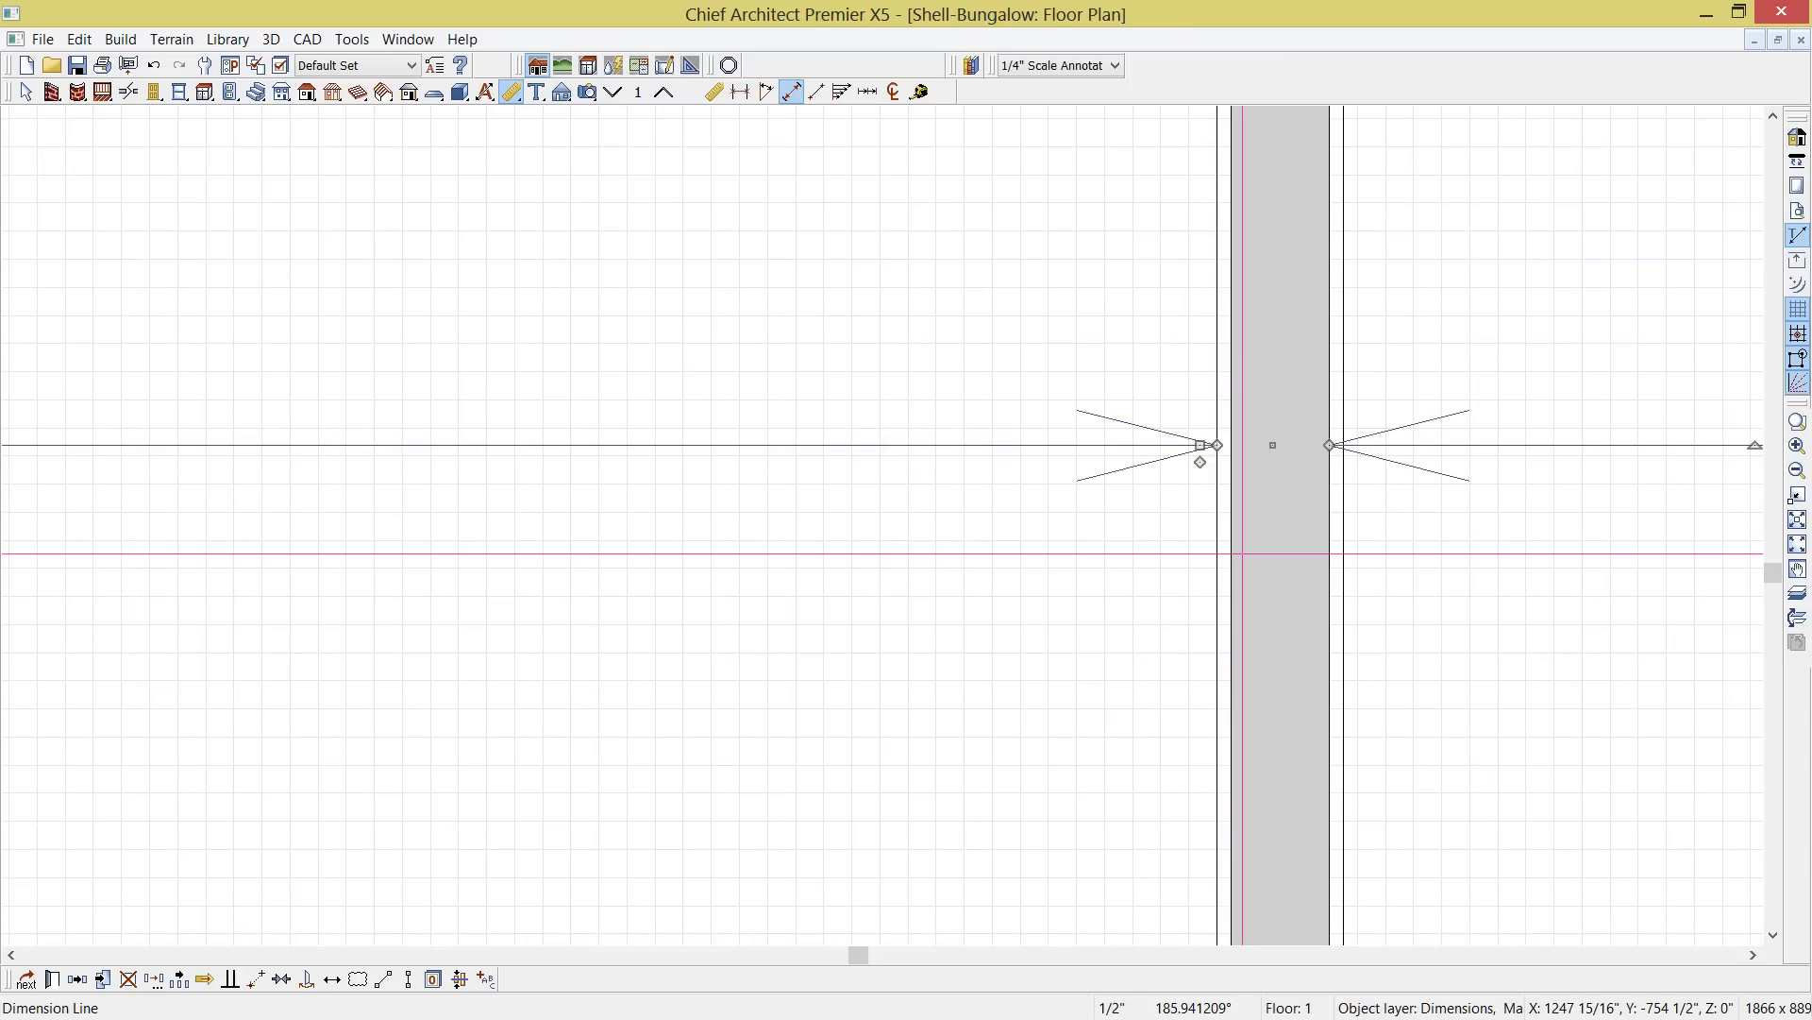
{"action": "key", "text": "ctrl+z"}
{"action": "scroll", "coordinate": [1243, 553], "scroll_direction": "down", "scroll_amount": 4}
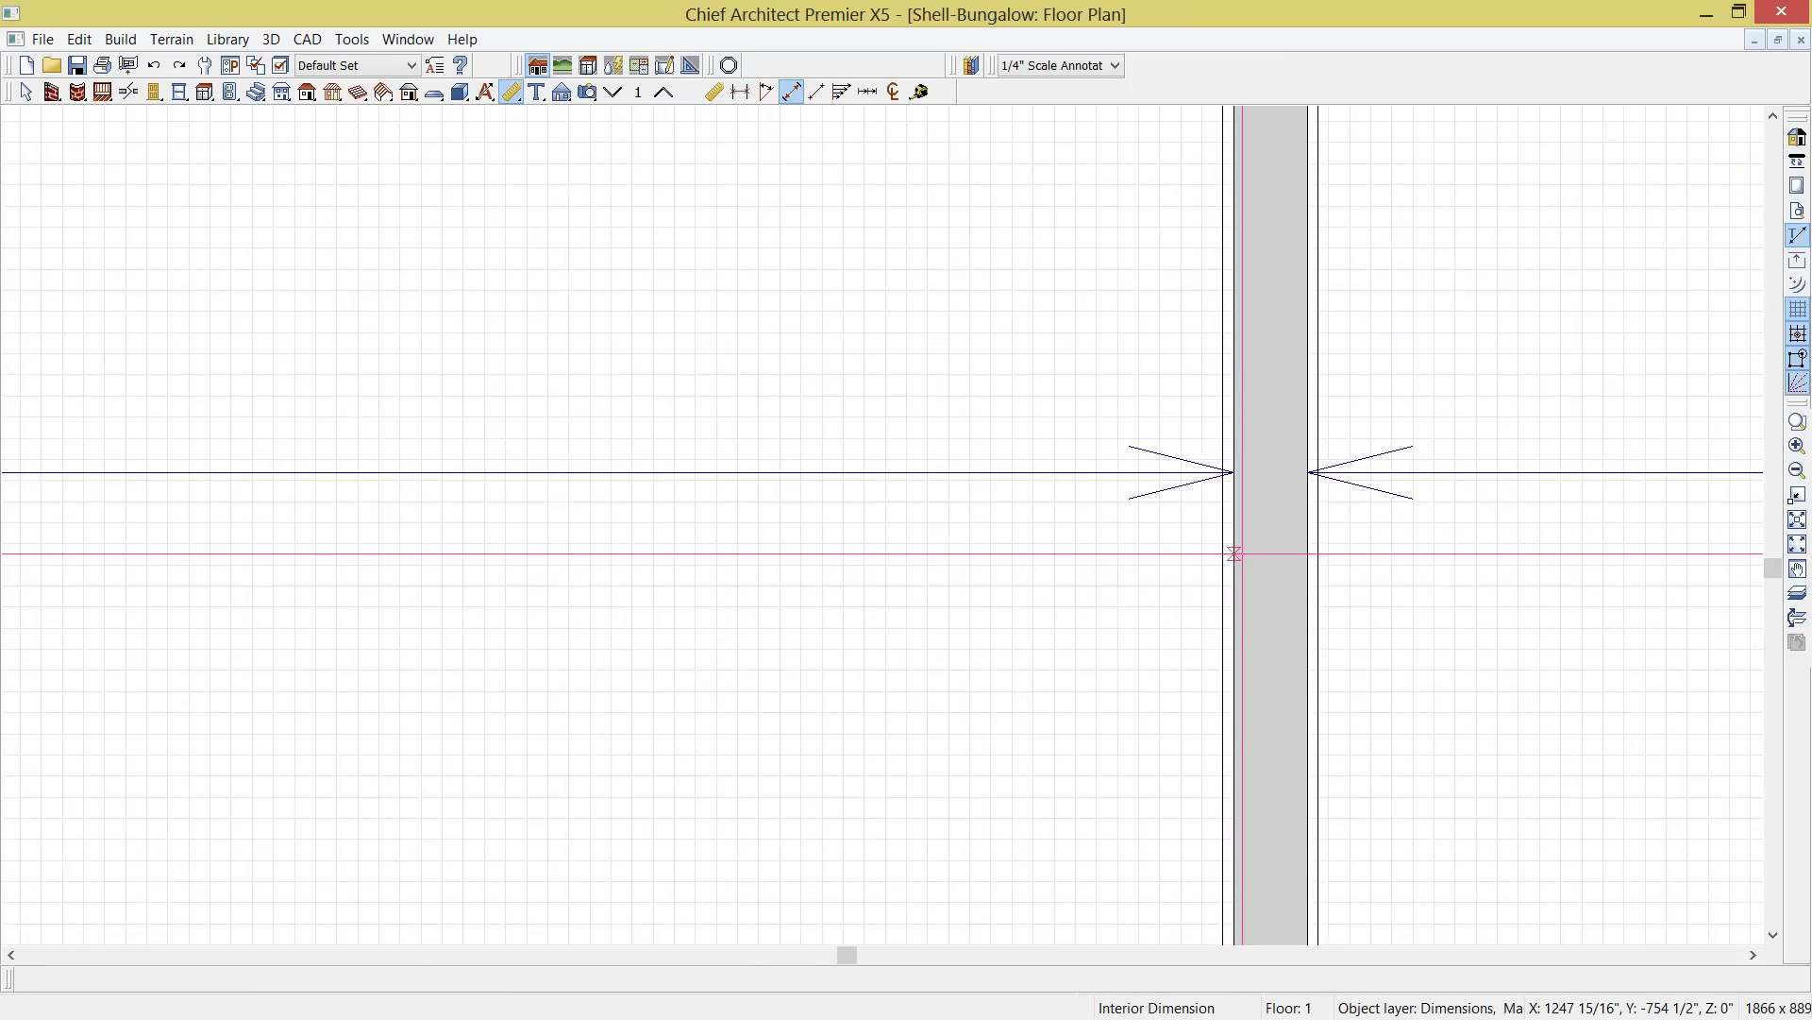
{"action": "scroll", "coordinate": [1226, 590], "scroll_direction": "down", "scroll_amount": 5}
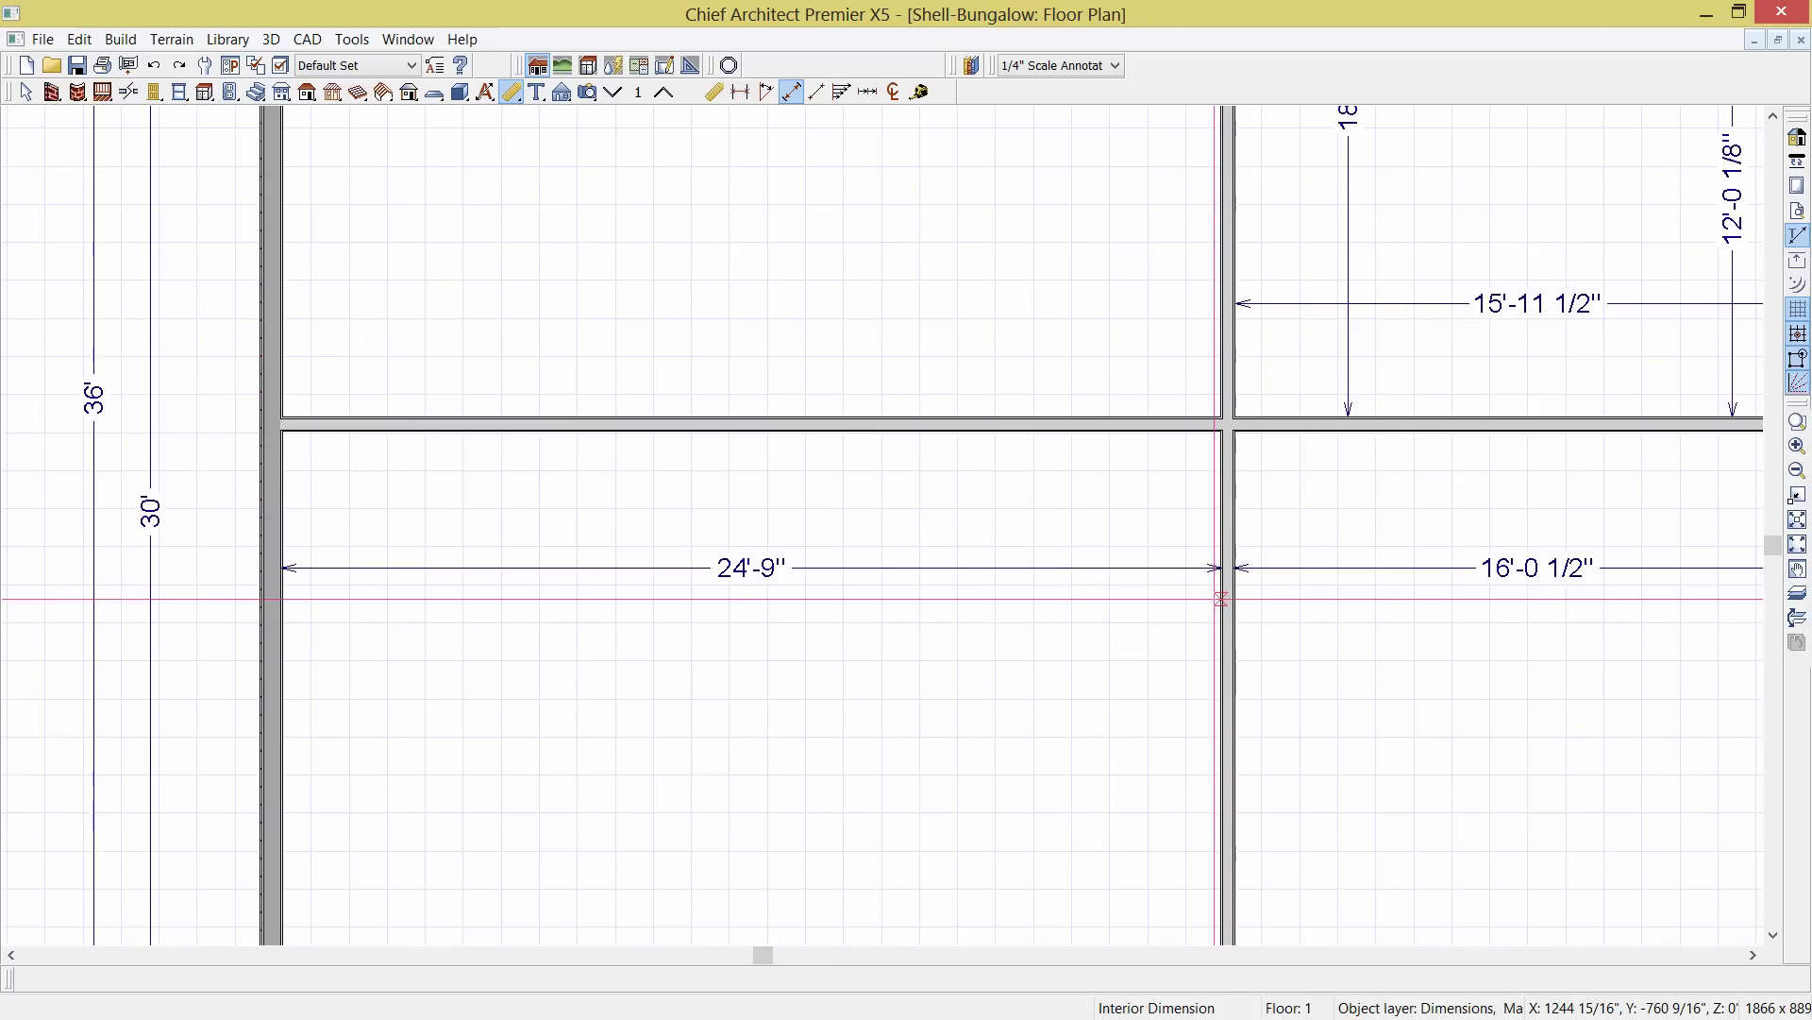
{"action": "scroll", "coordinate": [1245, 645], "scroll_direction": "down", "scroll_amount": 3}
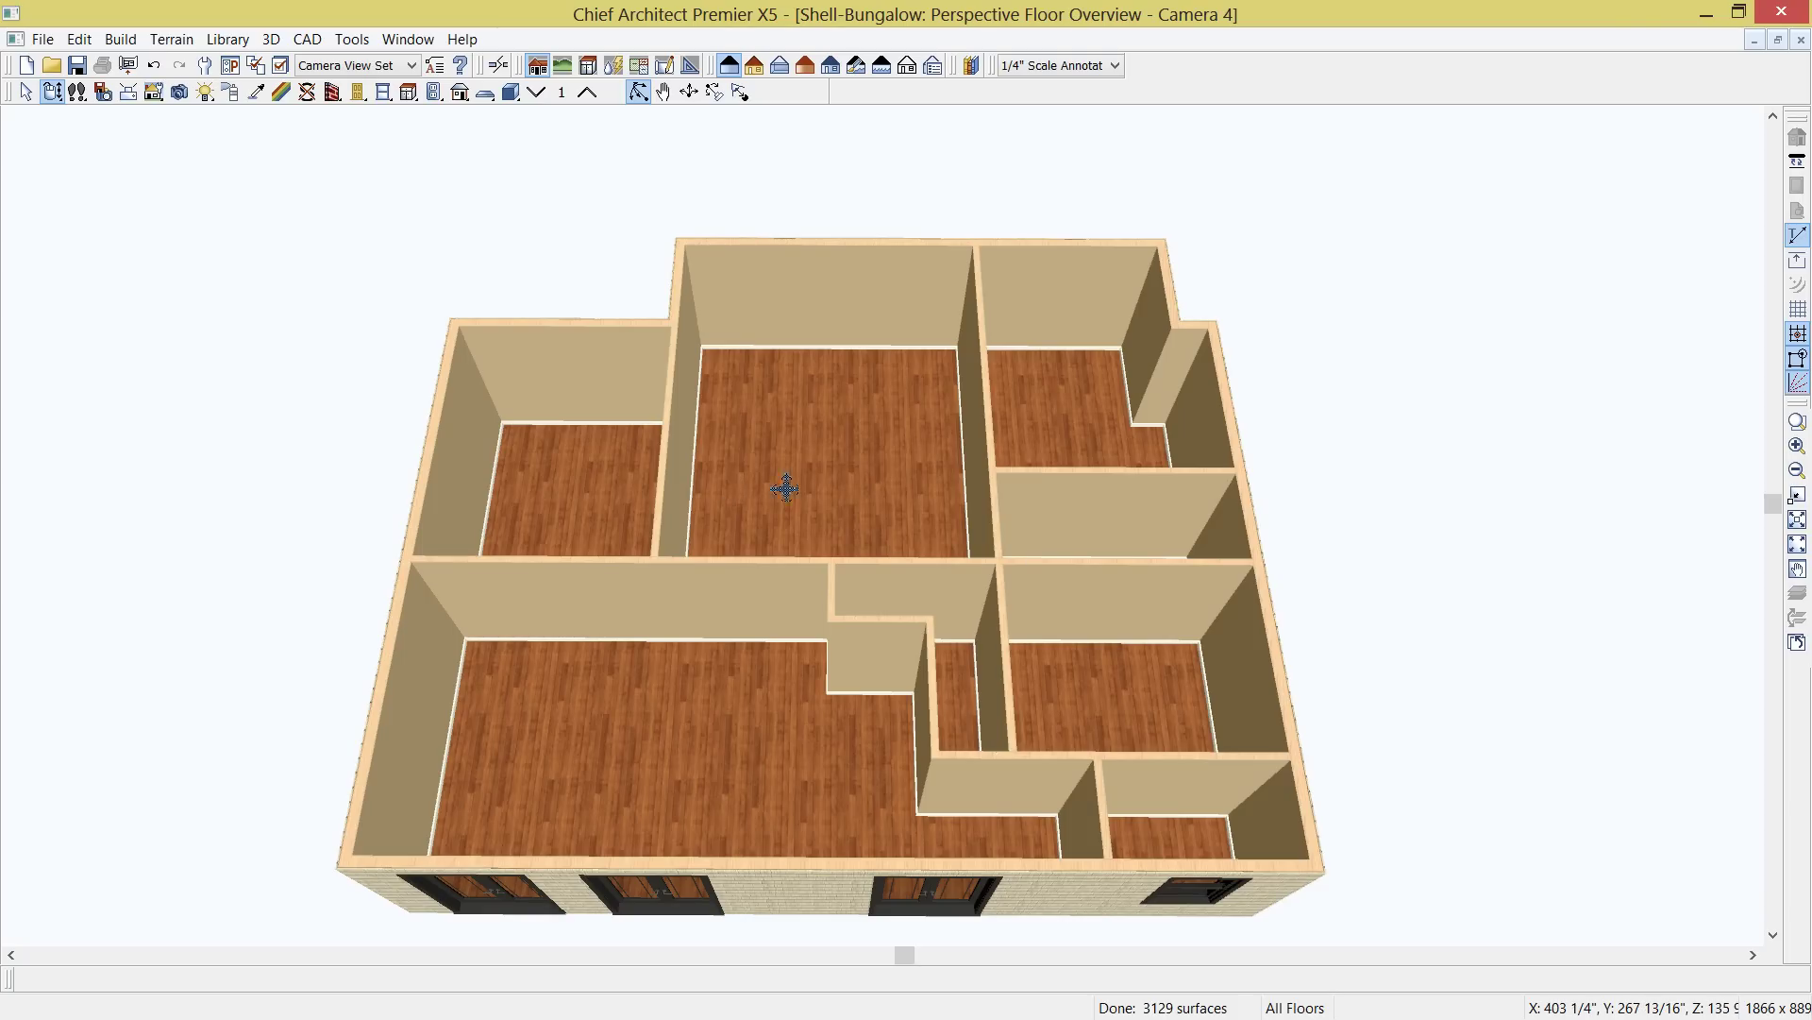
Break the long lengthwise interior wall at two points to isolate the segment between the large front room and the central rear room
{"action": "left_click", "coordinate": [748, 587]}
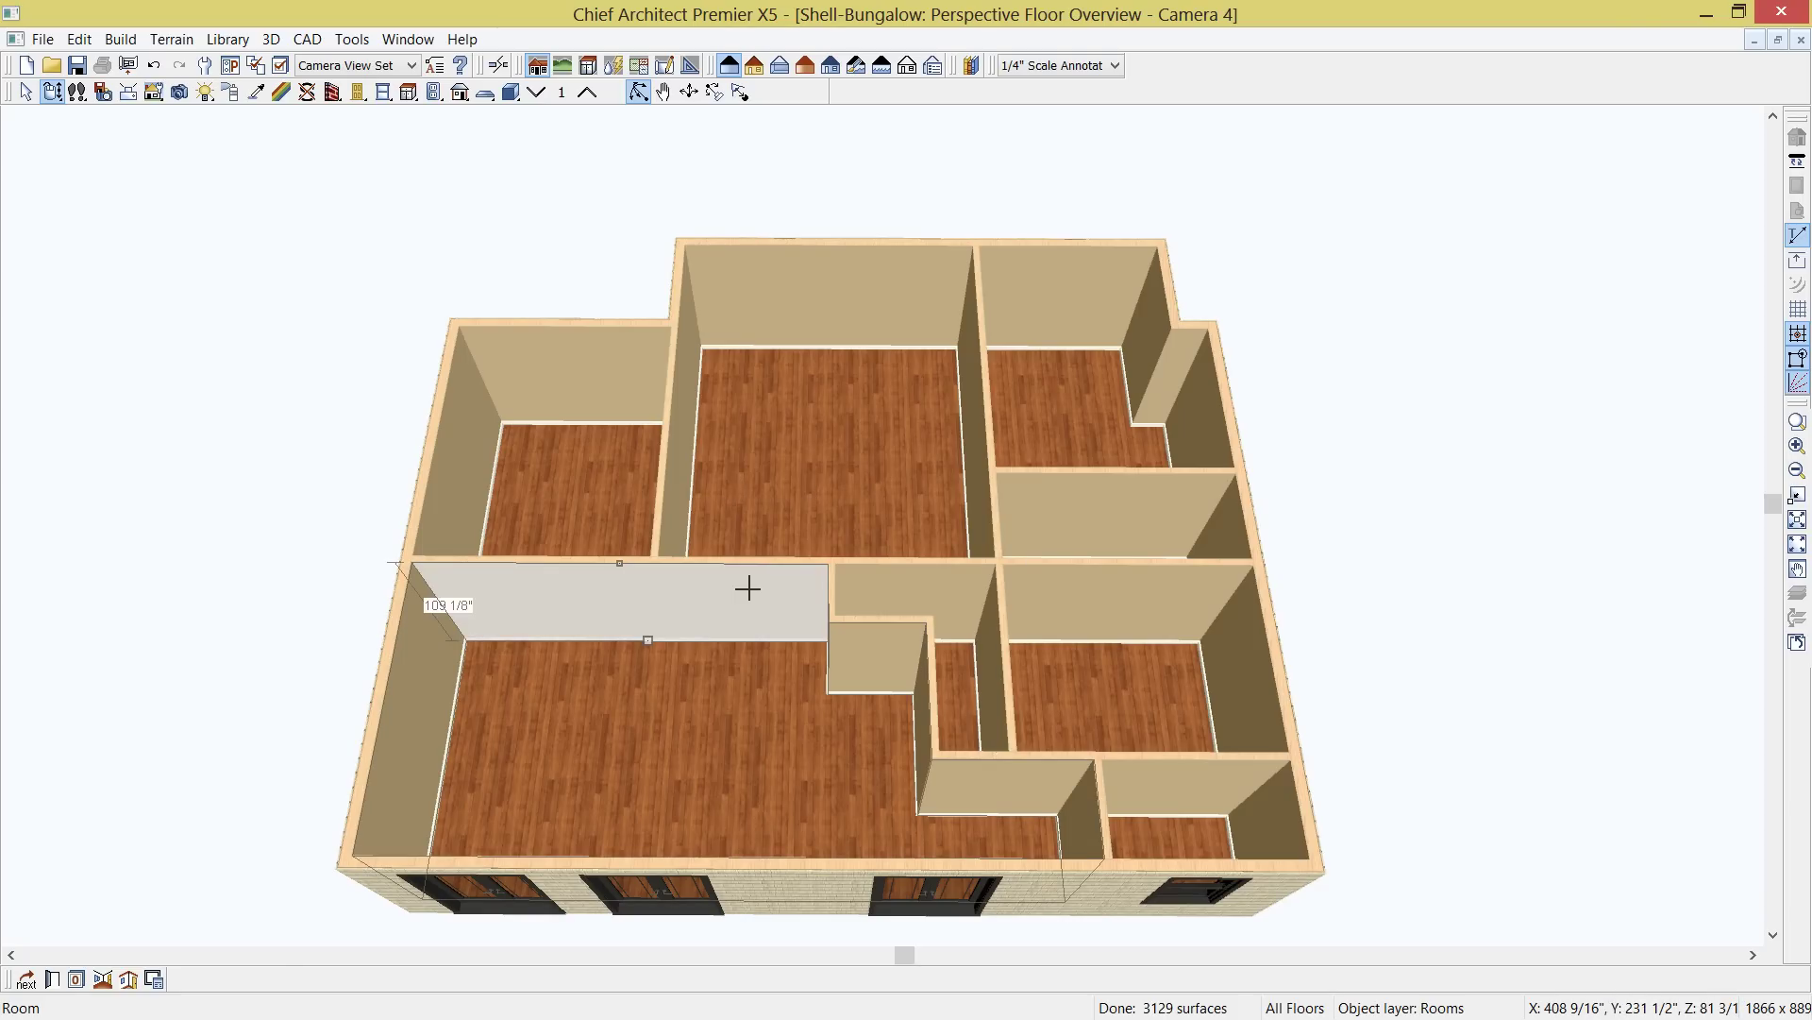
{"action": "left_click", "coordinate": [747, 587]}
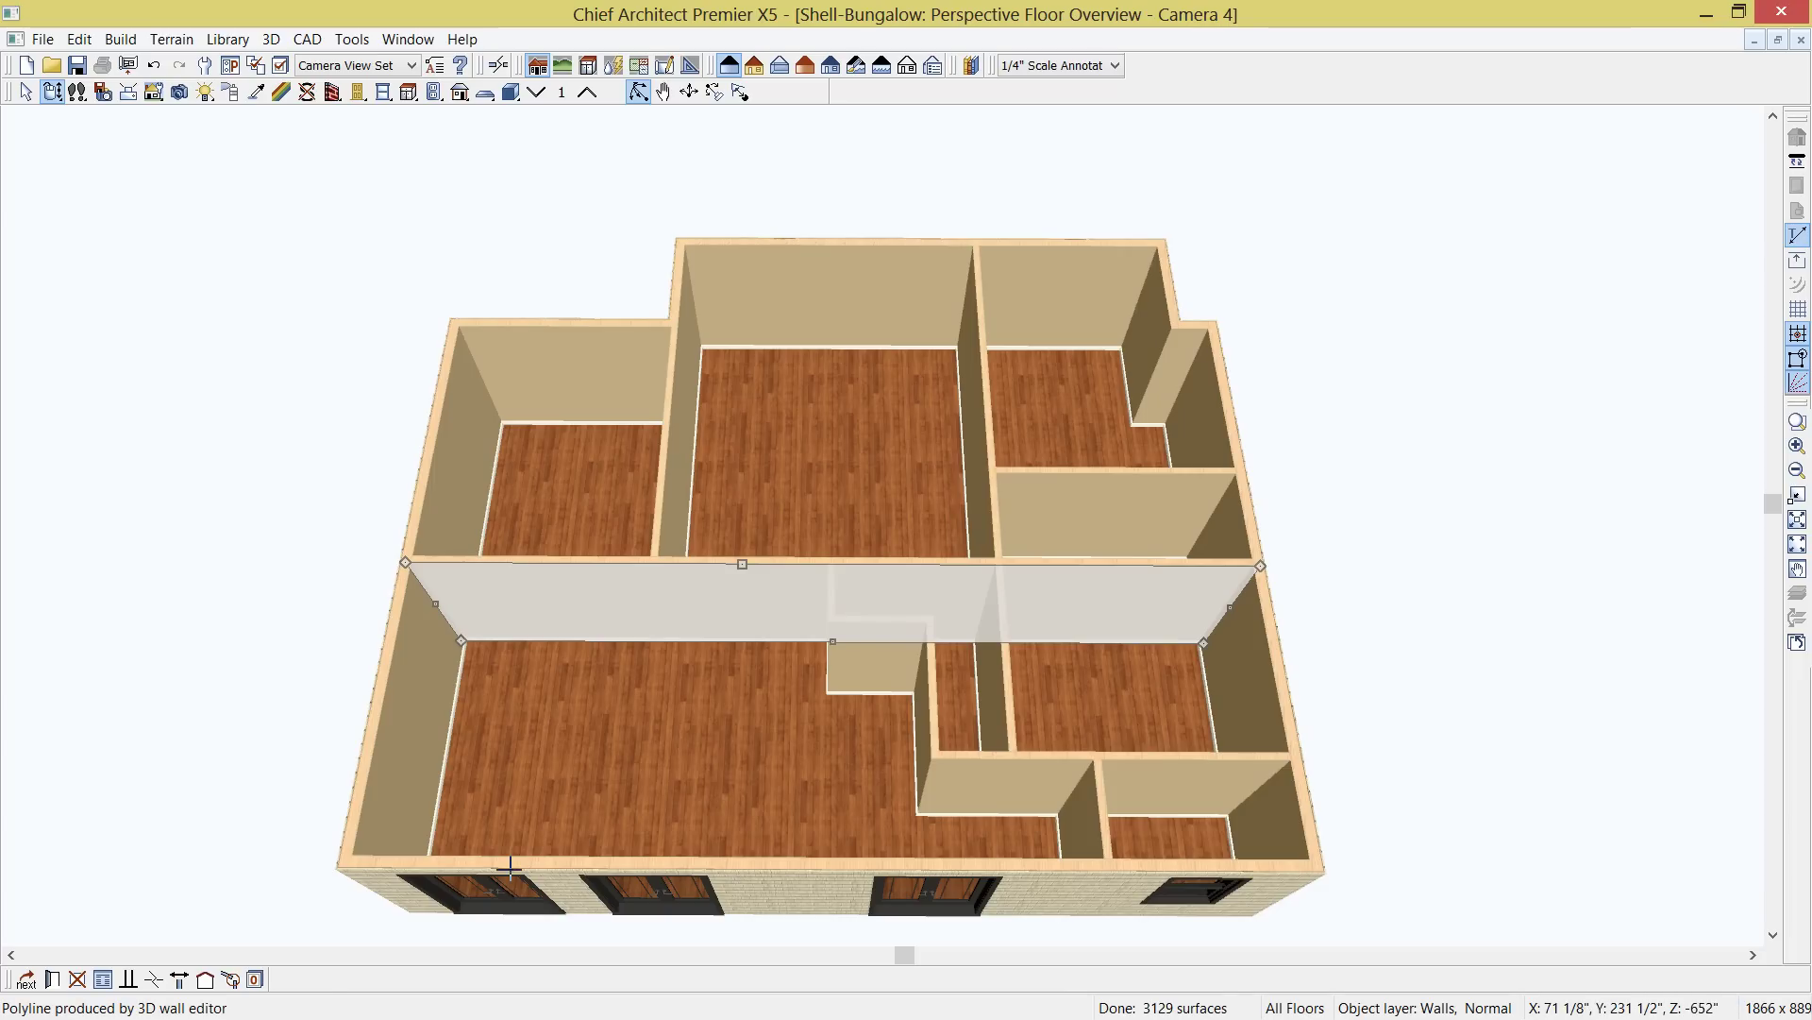
{"action": "left_click", "coordinate": [155, 982]}
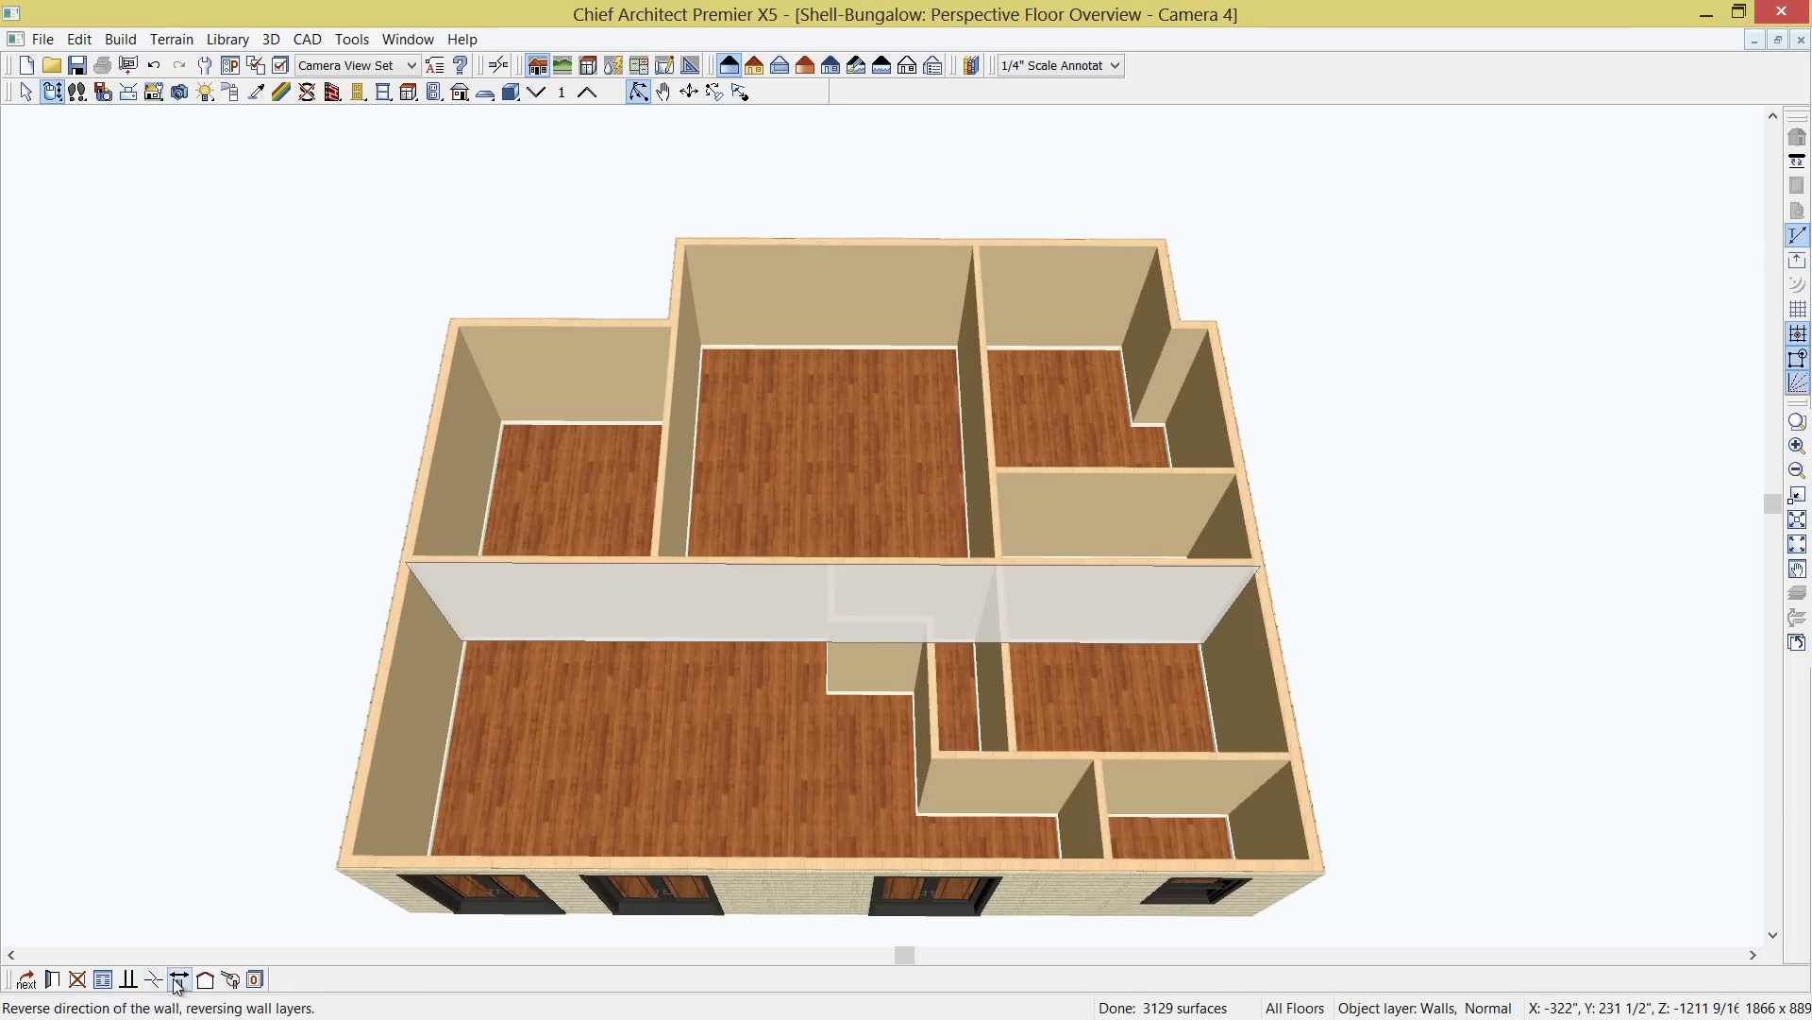
{"action": "left_click", "coordinate": [831, 561]}
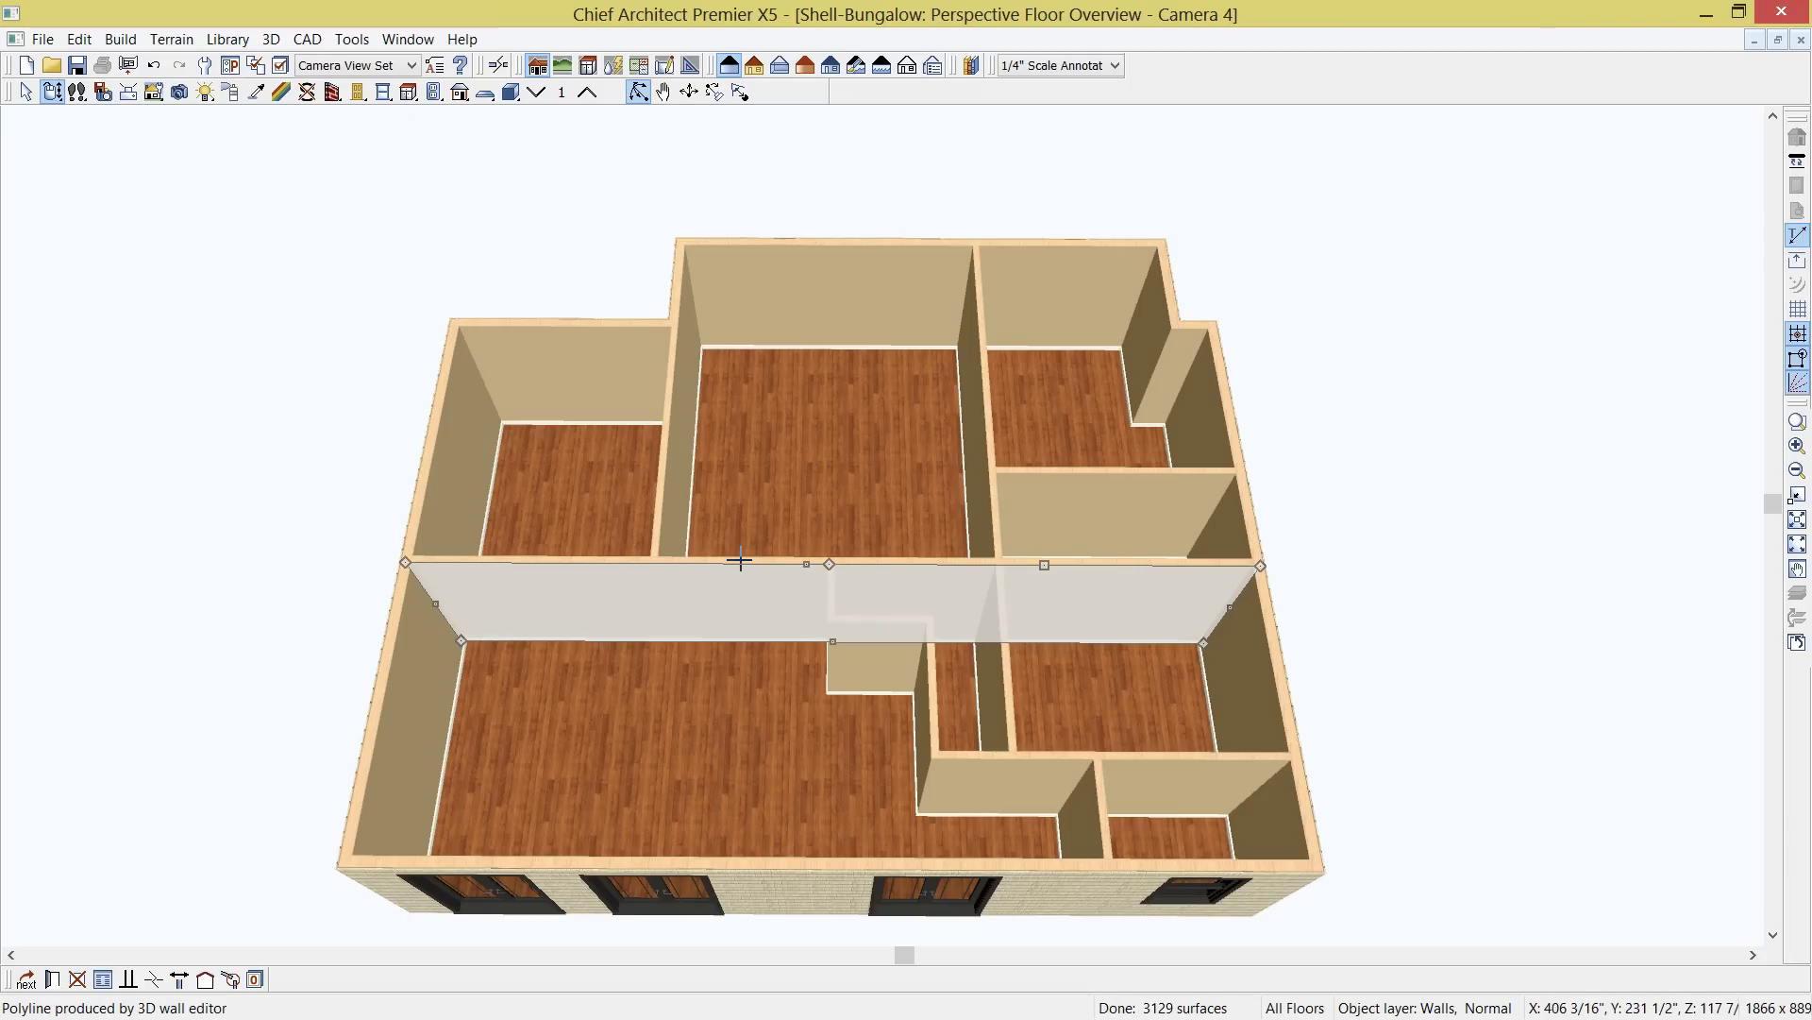
{"action": "left_click", "coordinate": [157, 982]}
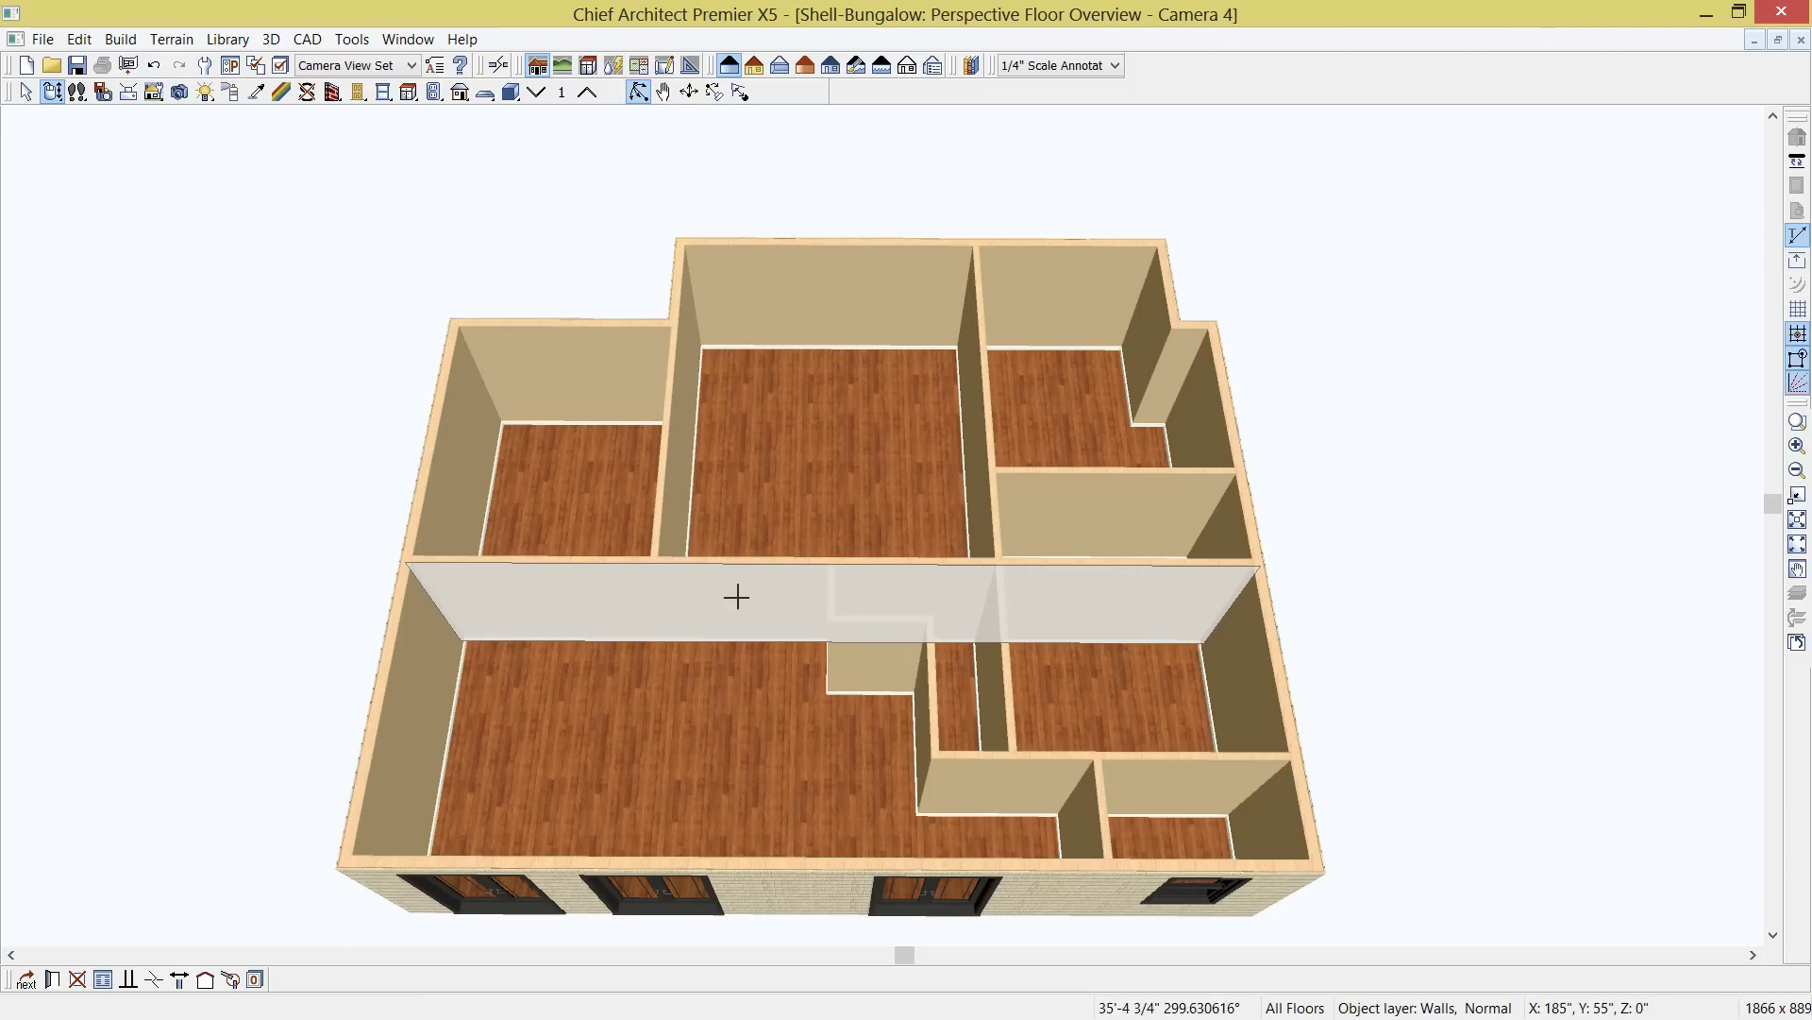
{"action": "left_click", "coordinate": [731, 563]}
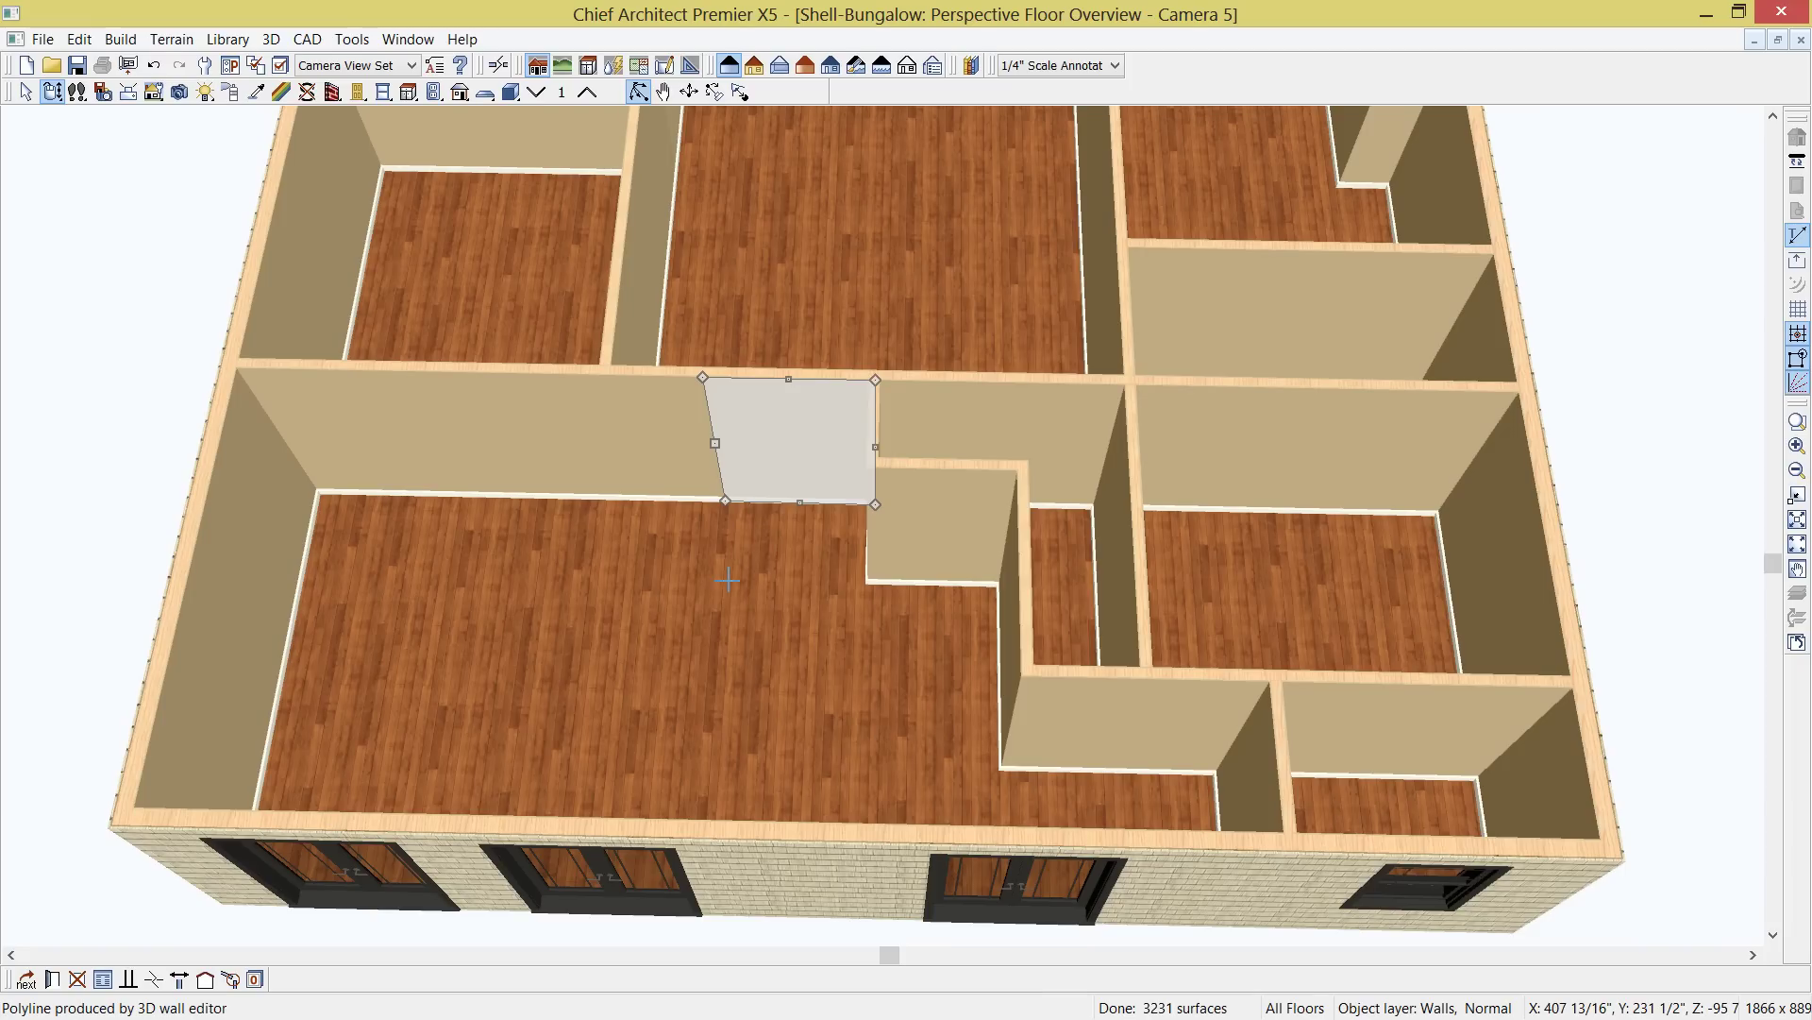
Make the isolated wall segment between the large front room and the central rear room invisible
{"action": "key", "text": "ctrl+e"}
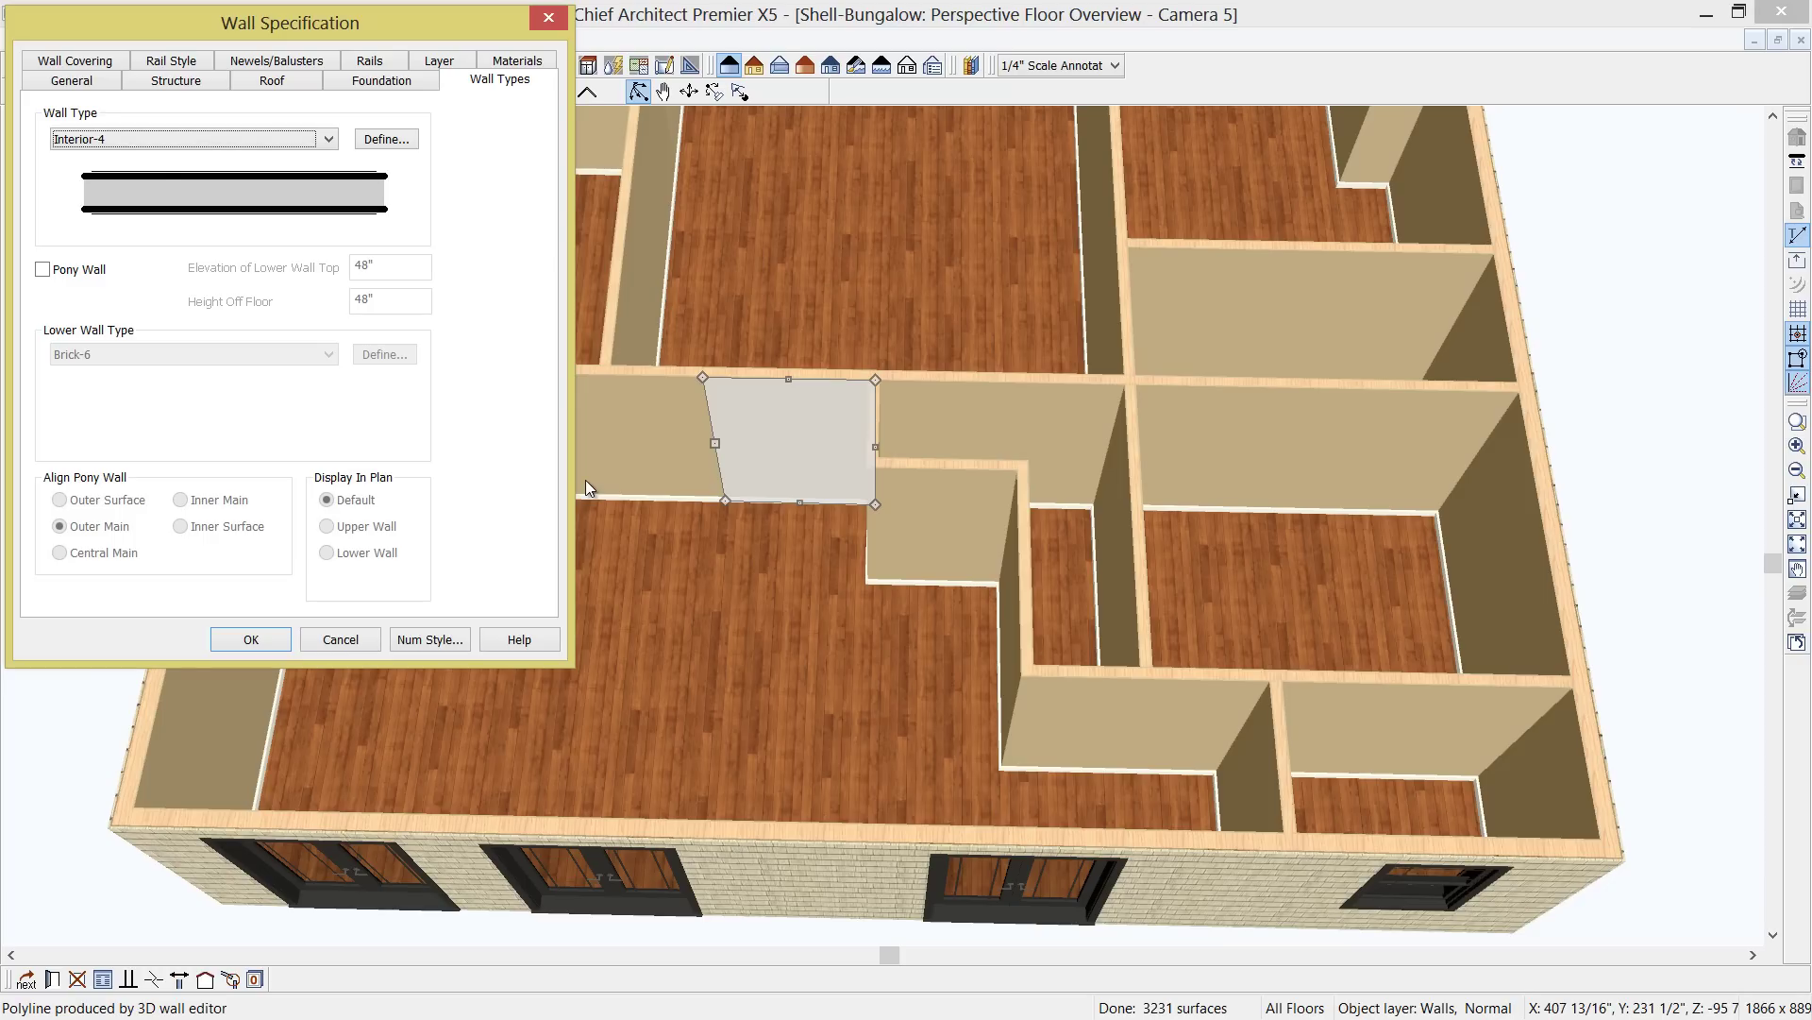
{"action": "left_click", "coordinate": [75, 81]}
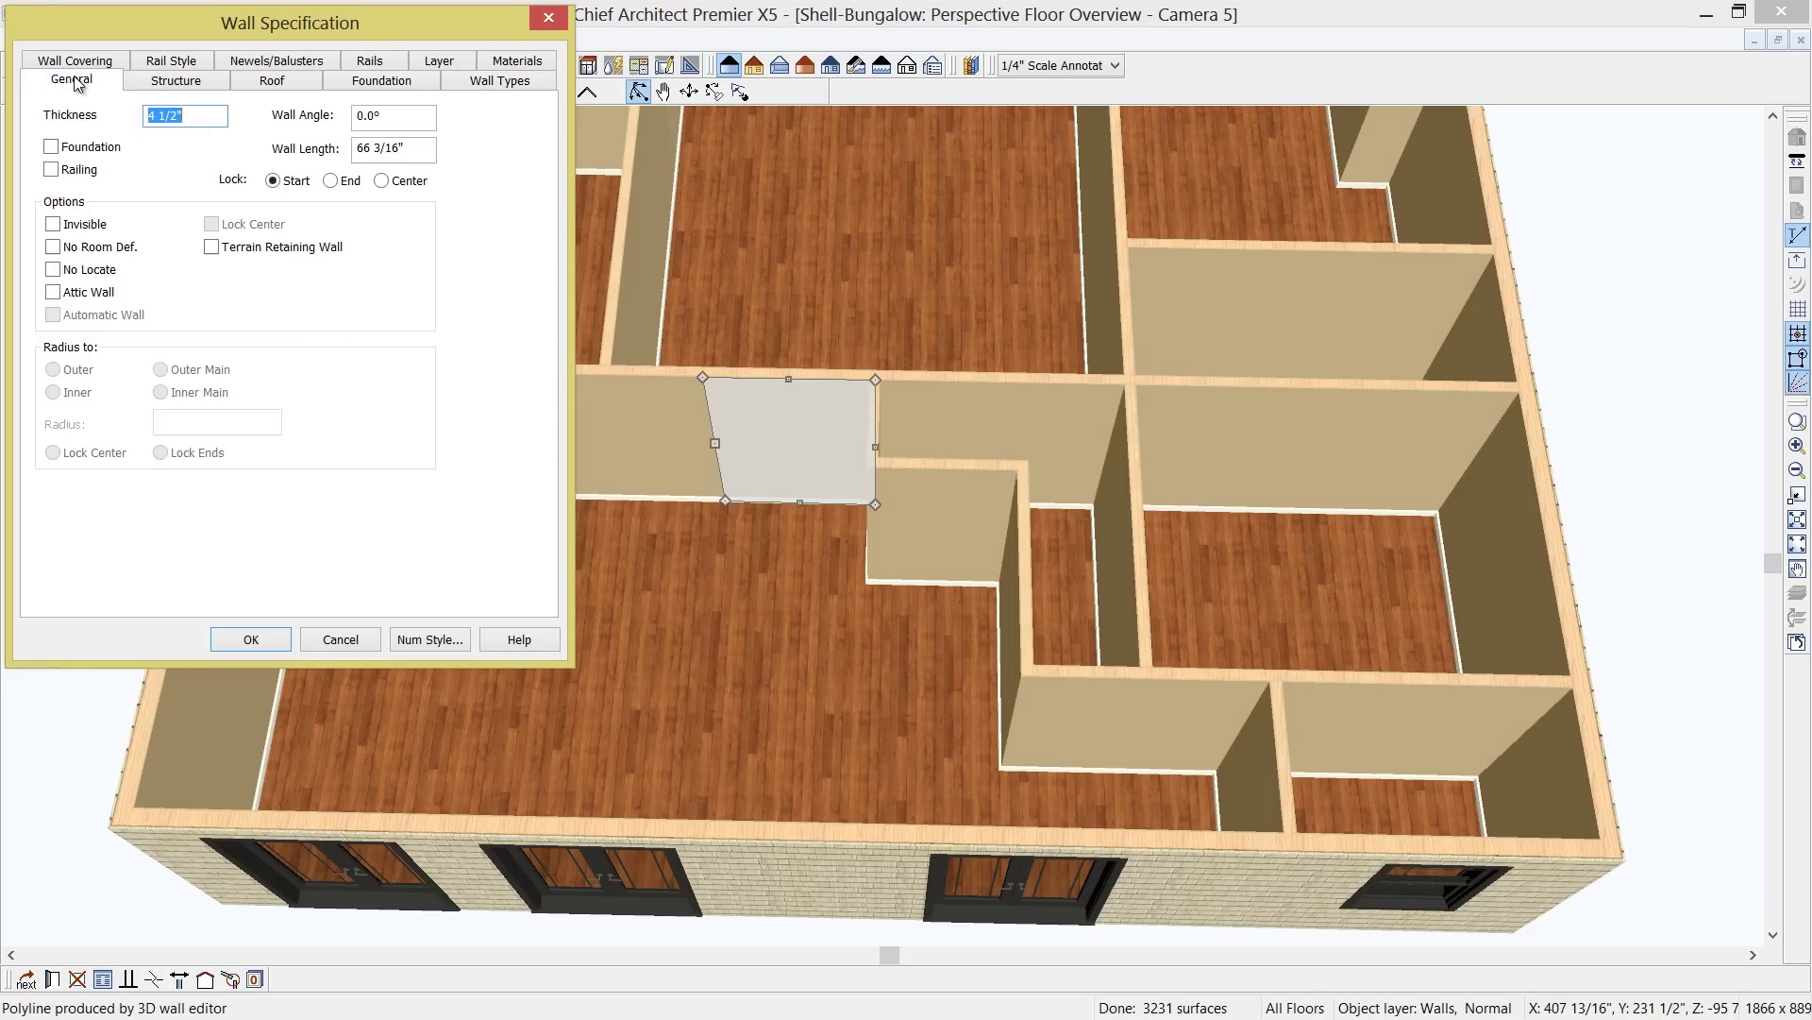
{"action": "left_click", "coordinate": [55, 225]}
{"action": "left_click", "coordinate": [264, 639]}
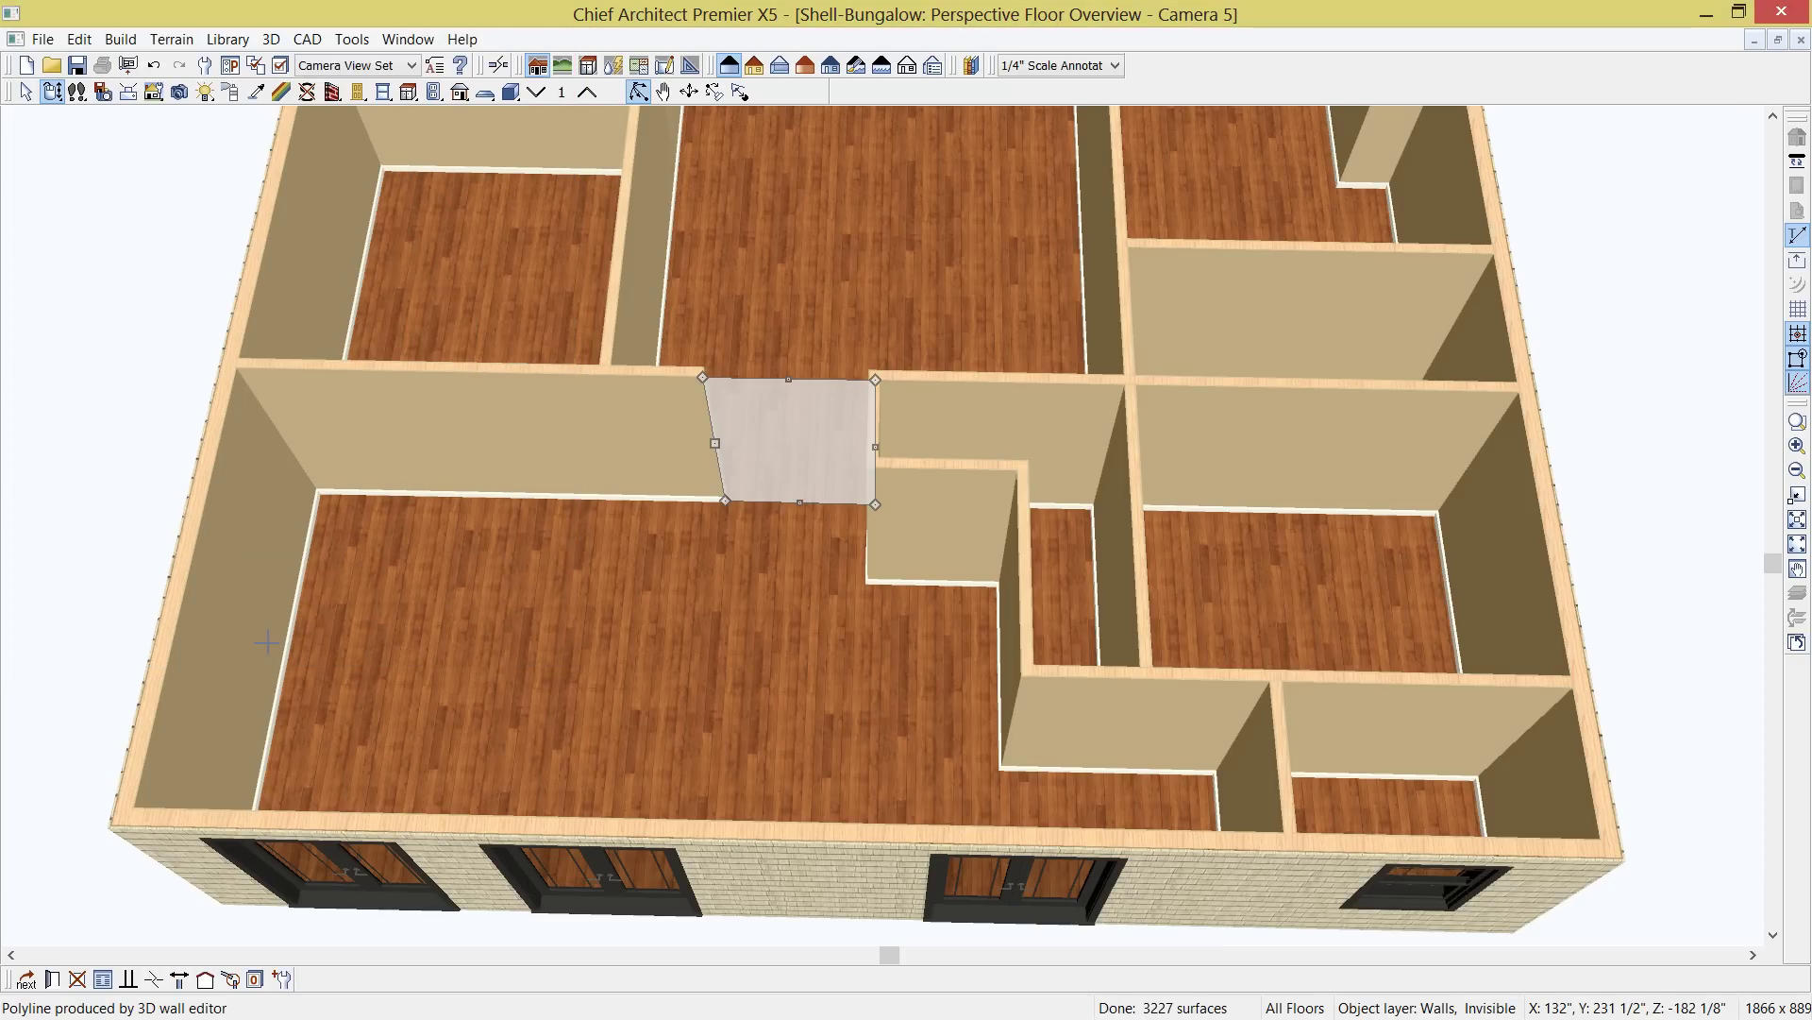
{"action": "key", "text": "space"}
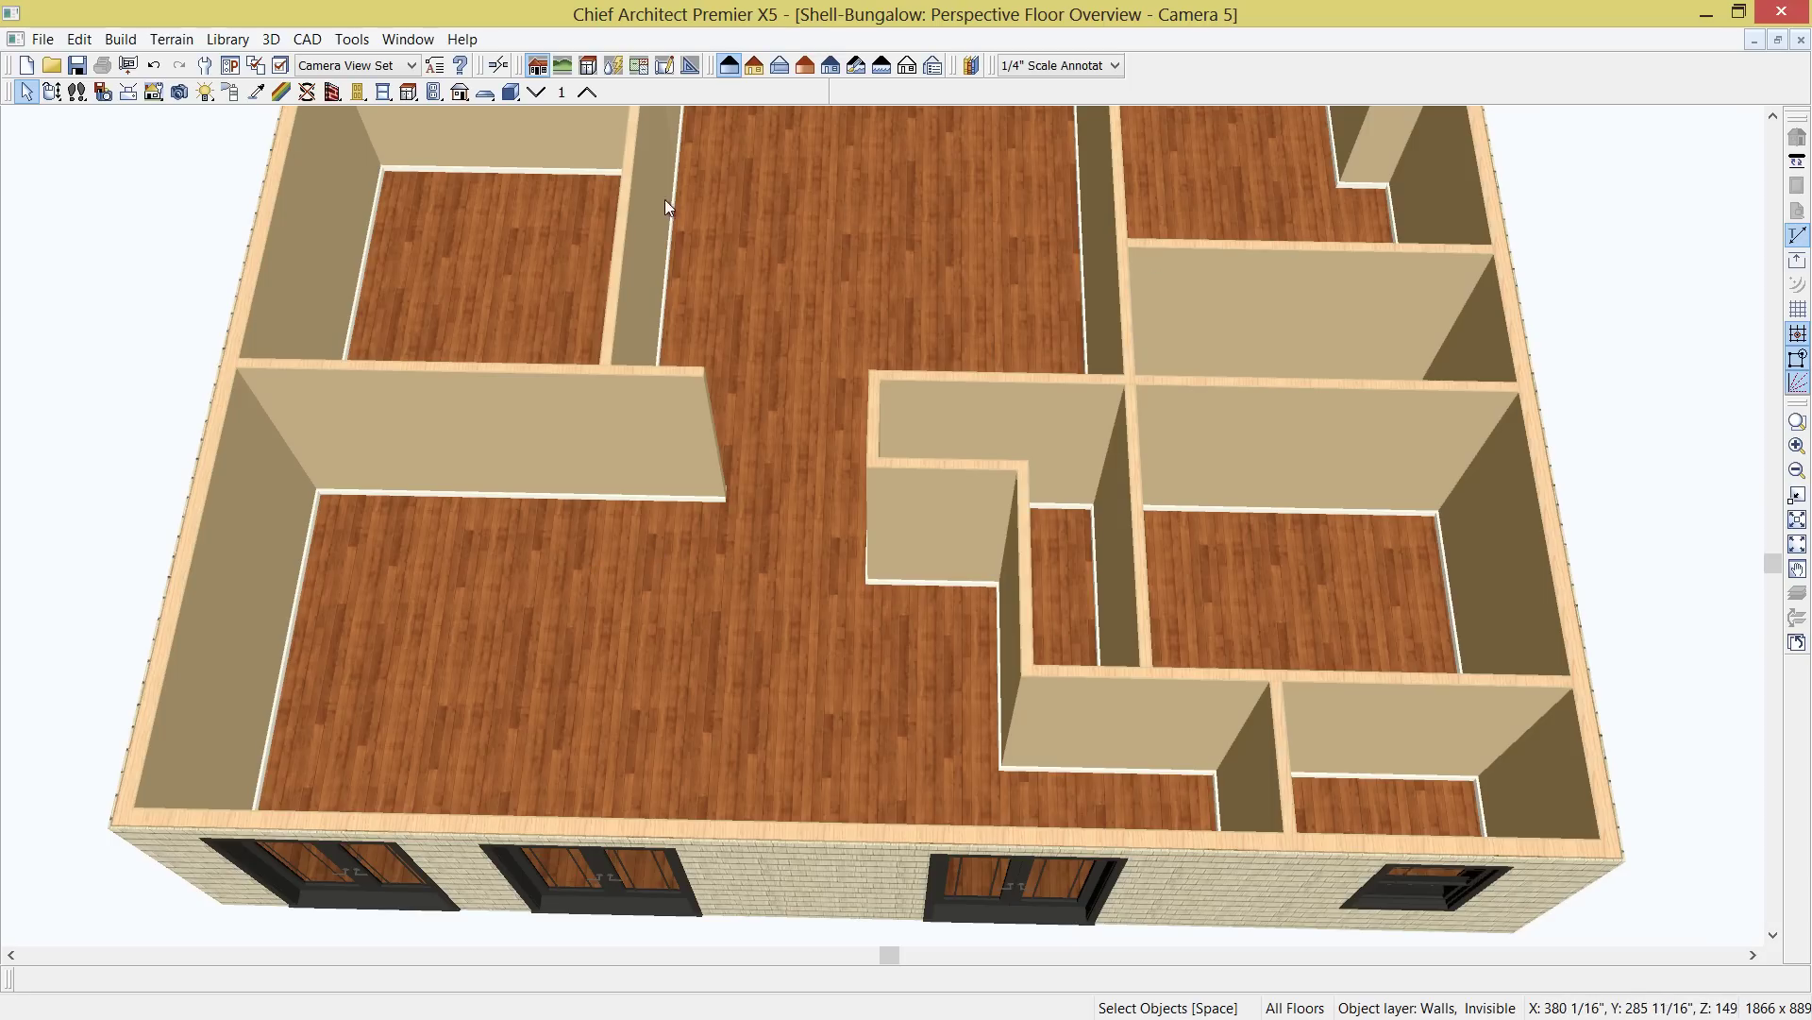
Break the crosswise wall beside the central rear room and make its short segment at the end of the narrow side room invisible
{"action": "left_click", "coordinate": [333, 91]}
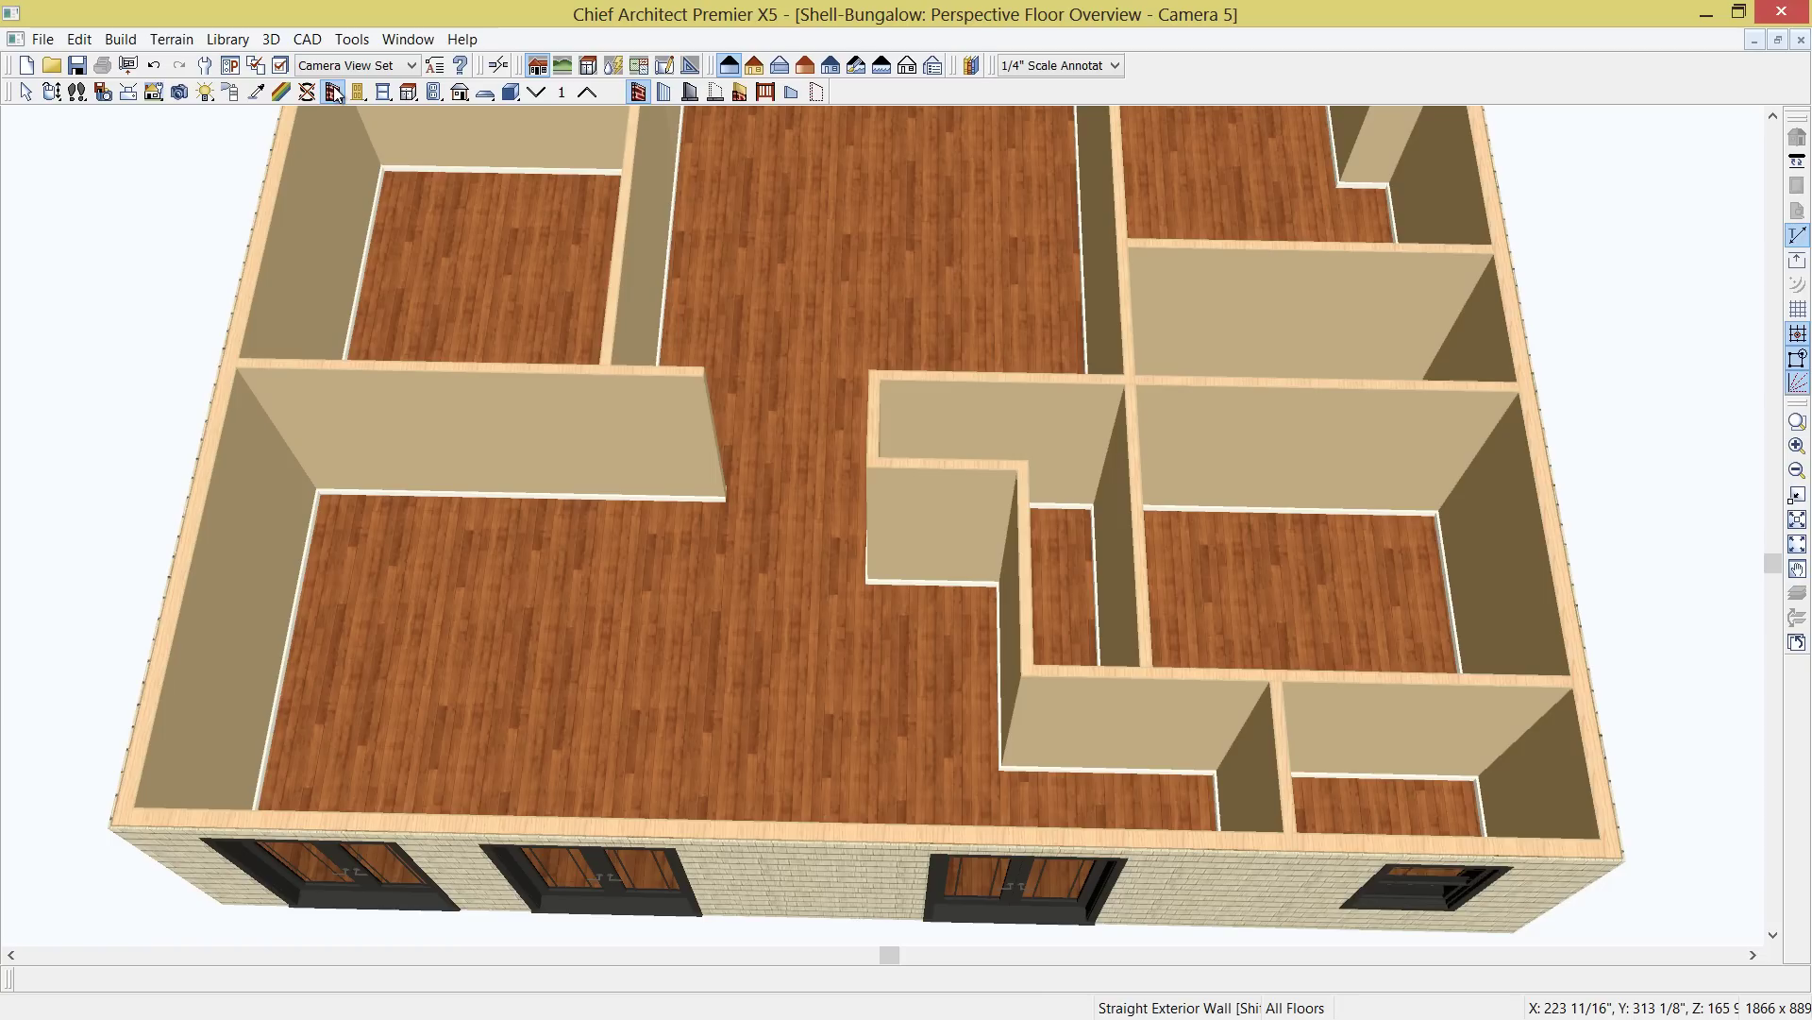
{"action": "left_click", "coordinate": [500, 66]}
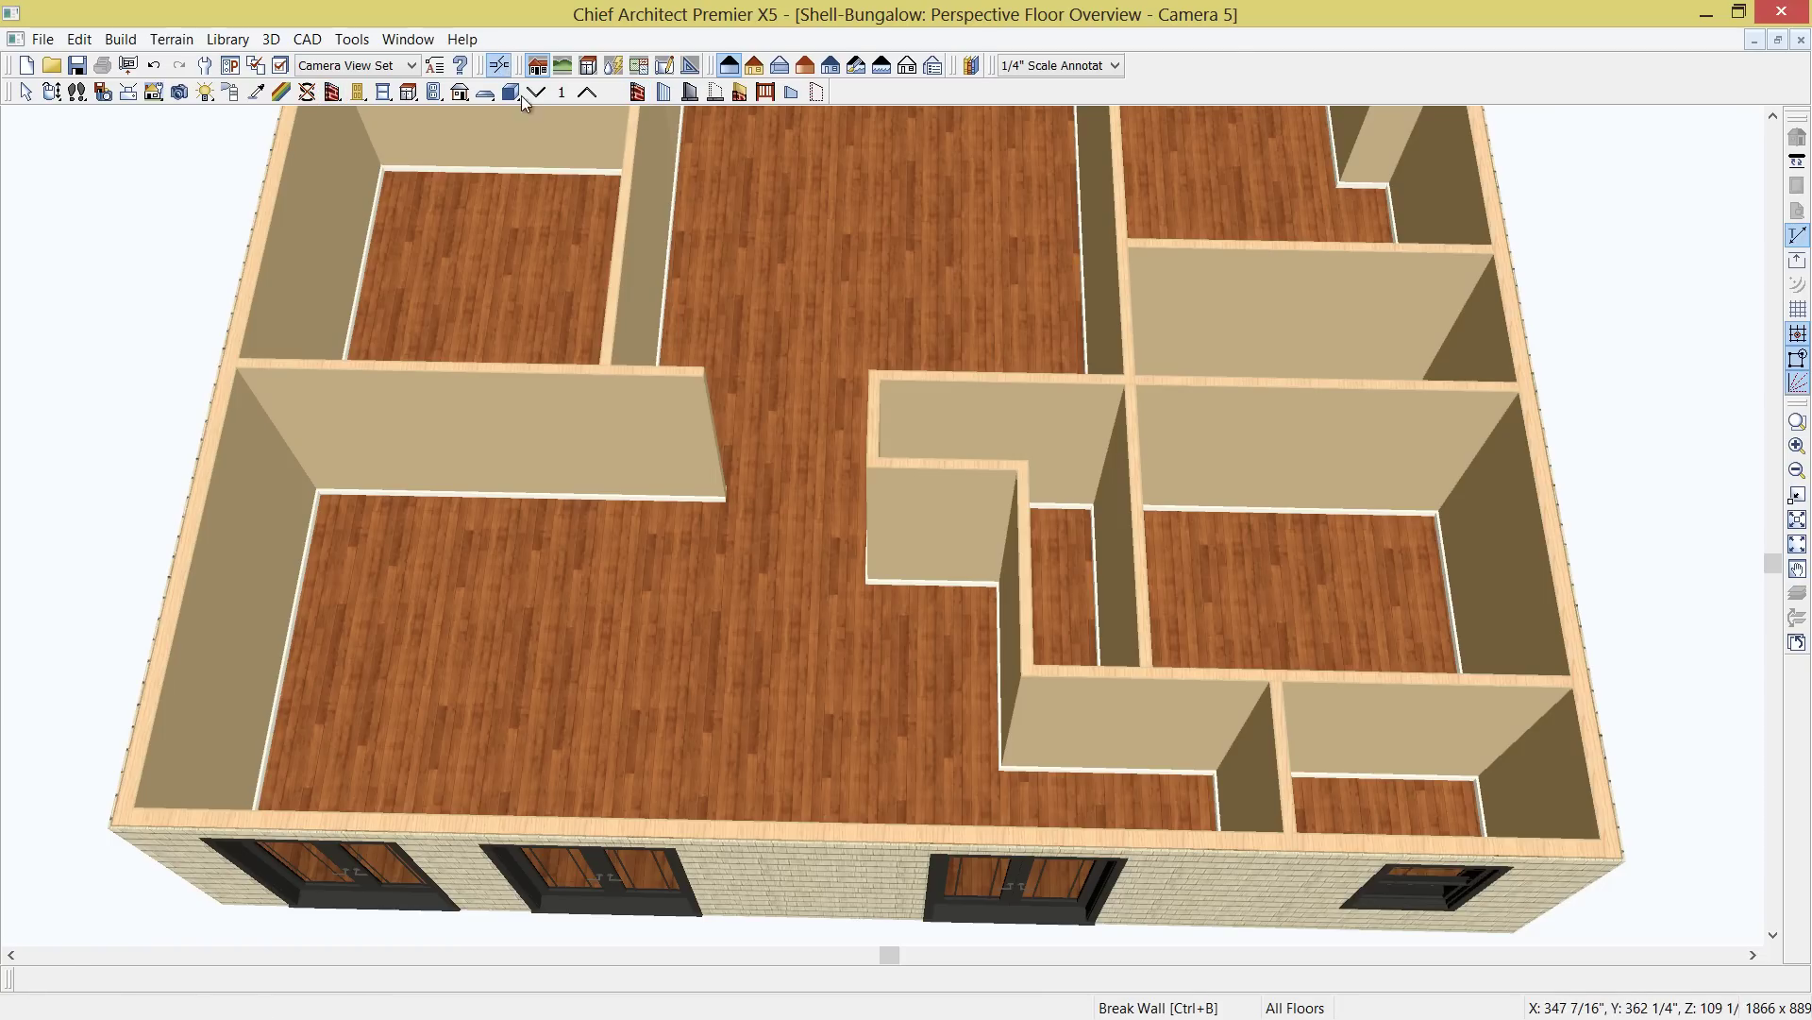
{"action": "left_click", "coordinate": [1135, 378]}
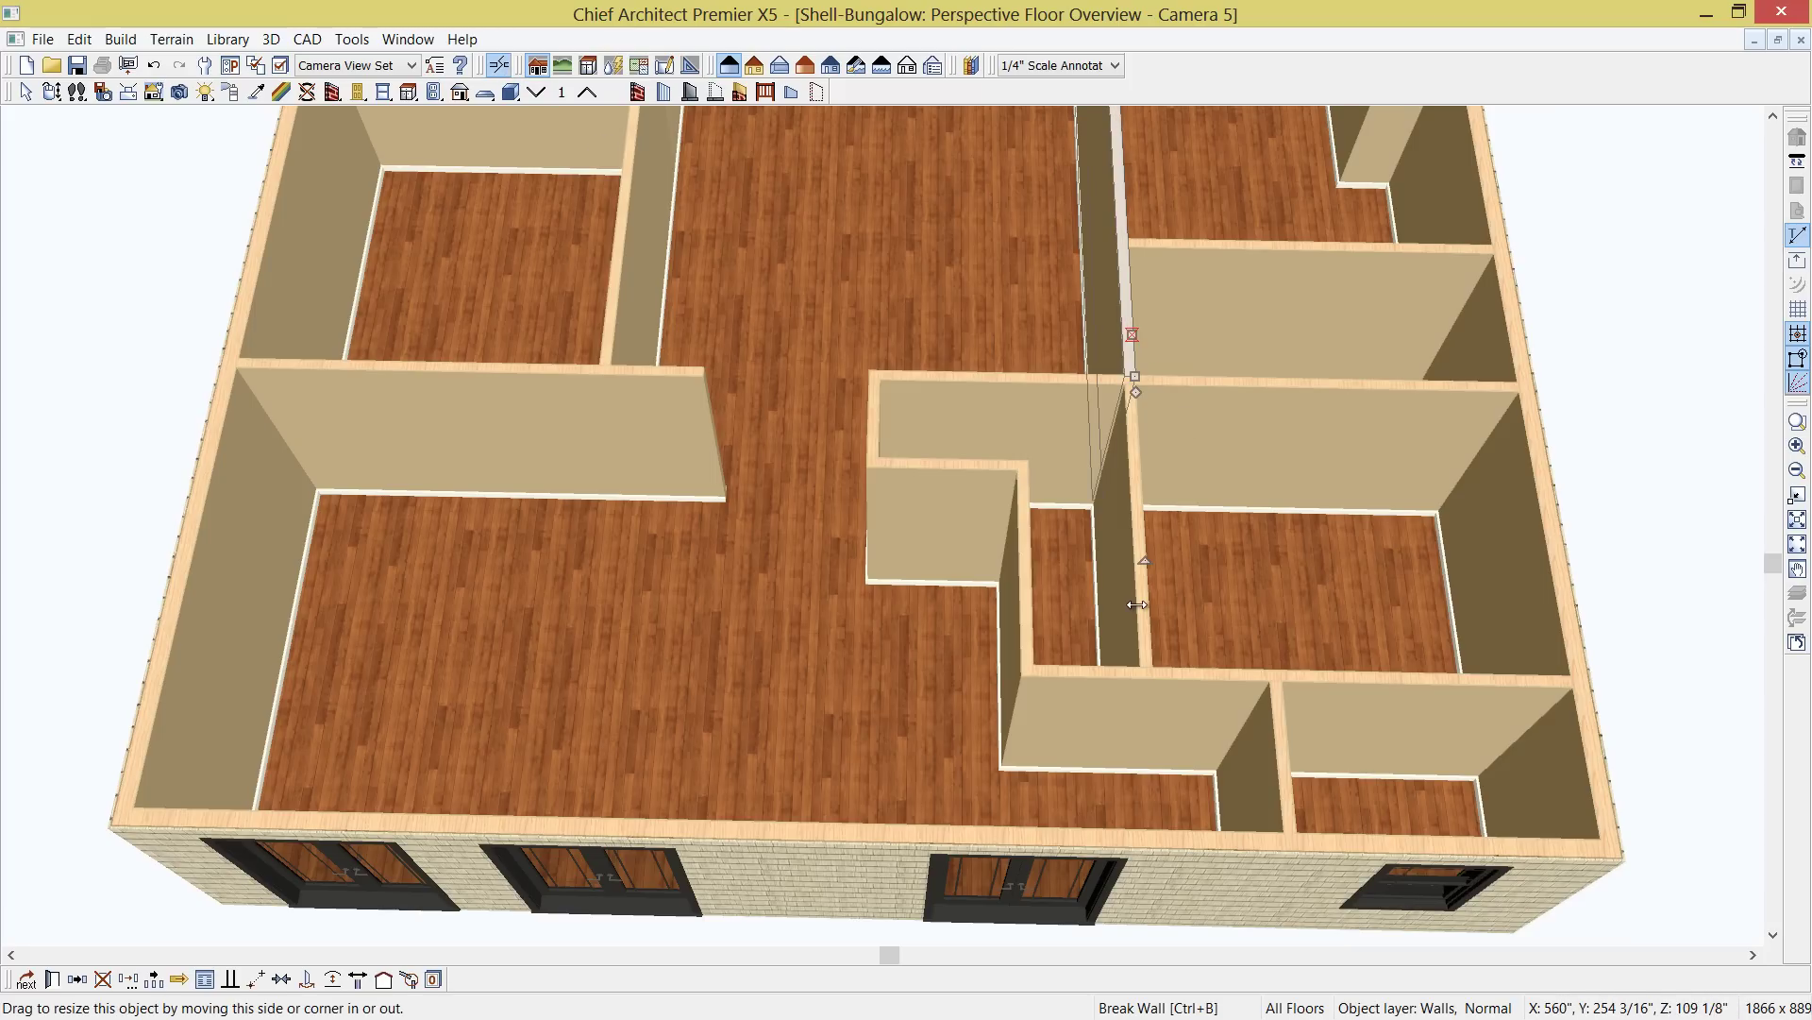
{"action": "left_click_drag", "start_coordinate": [1137, 604], "coordinate": [1139, 607]}
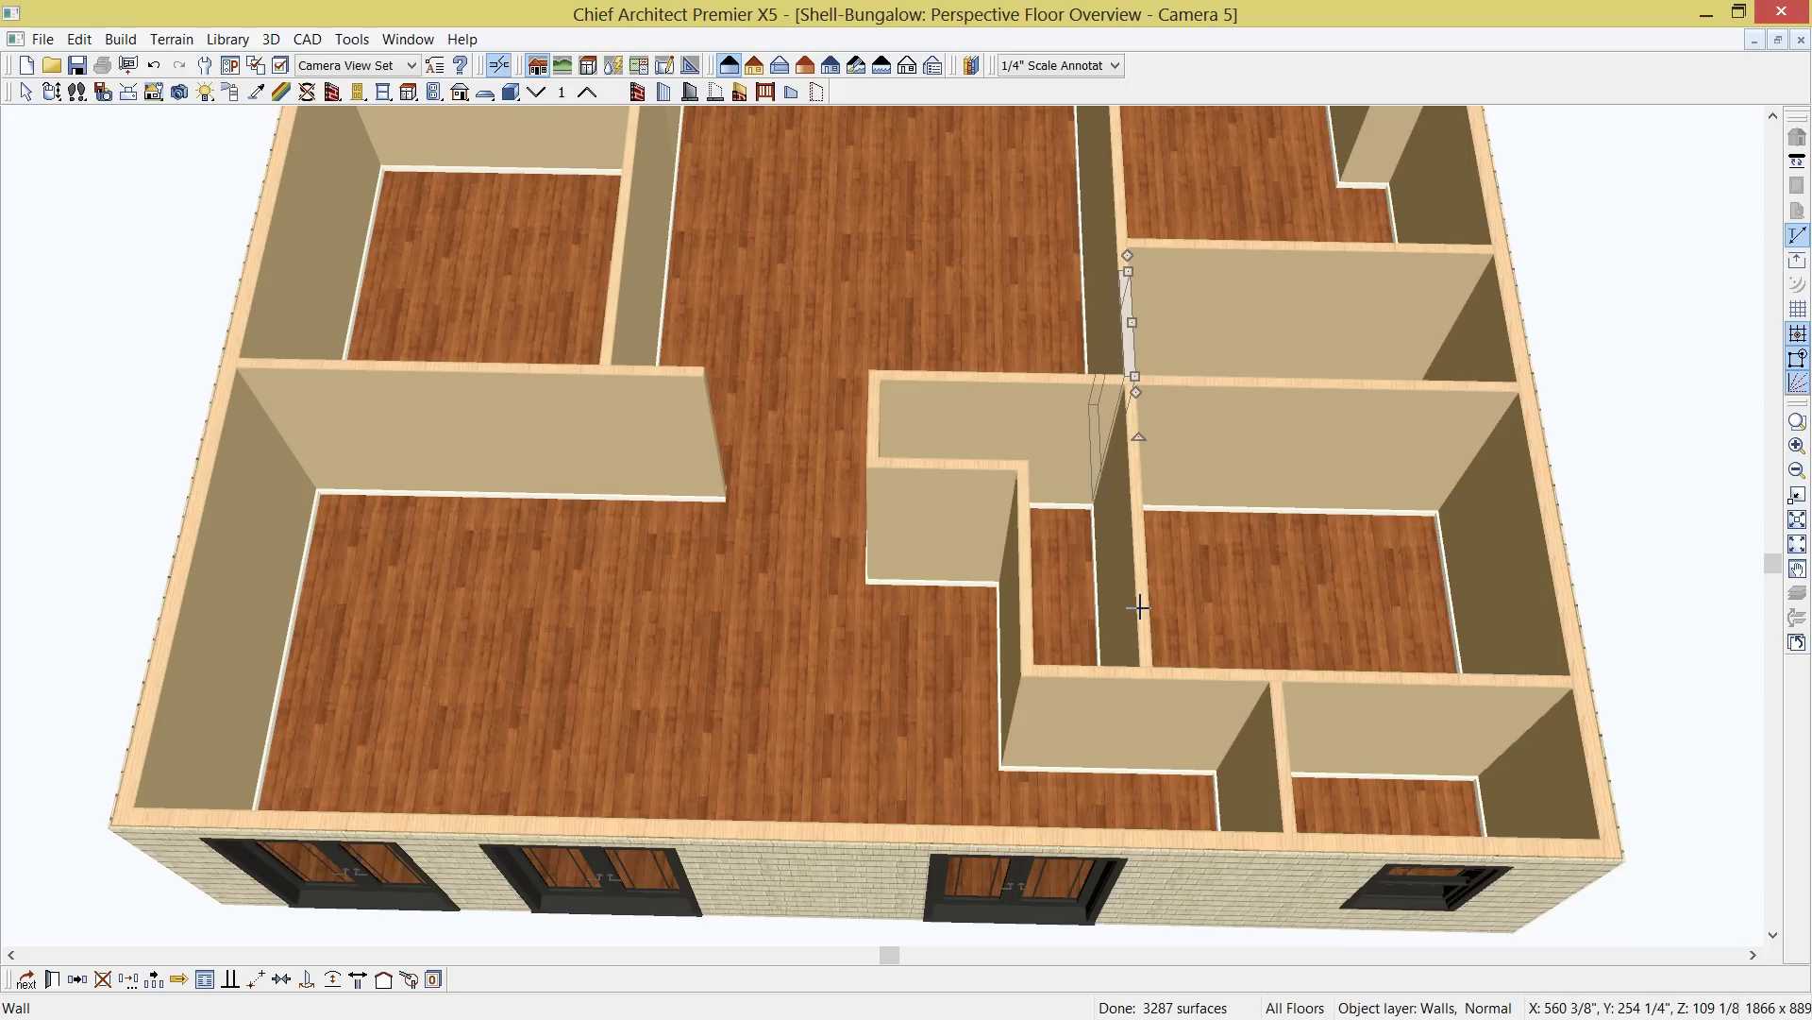
{"action": "double_click", "coordinate": [1139, 607]}
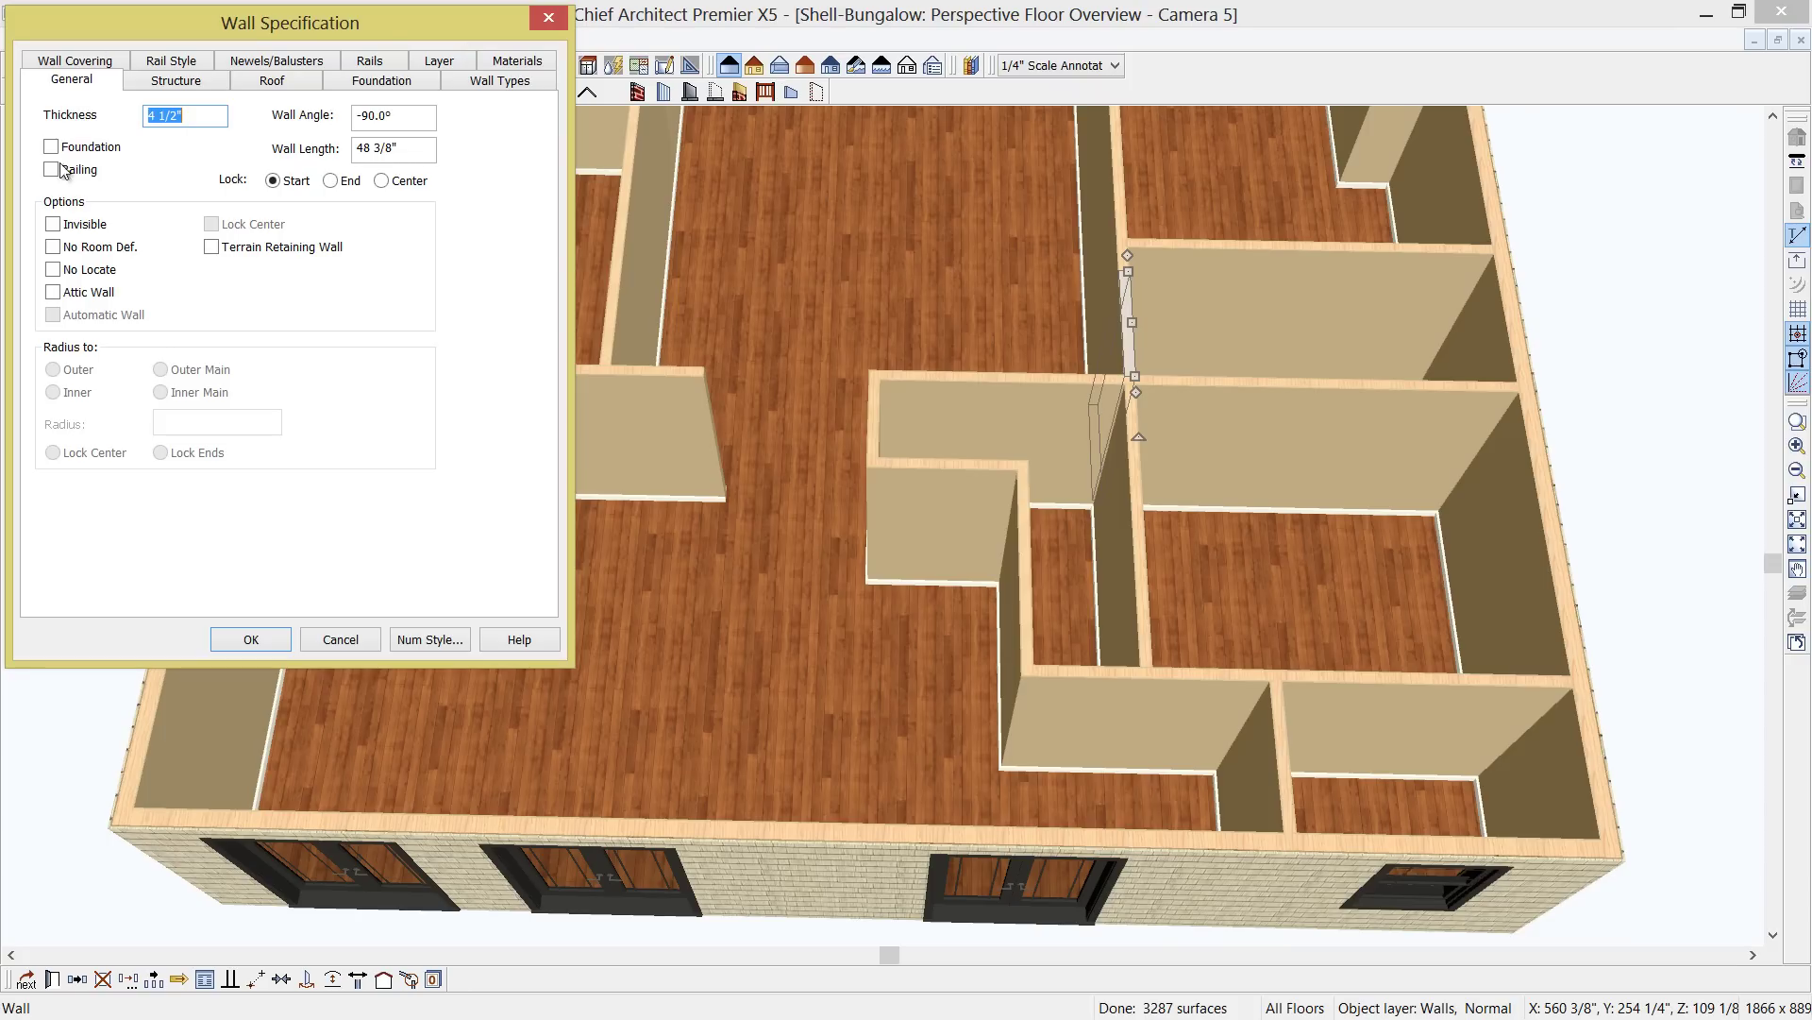
{"action": "left_click", "coordinate": [55, 224]}
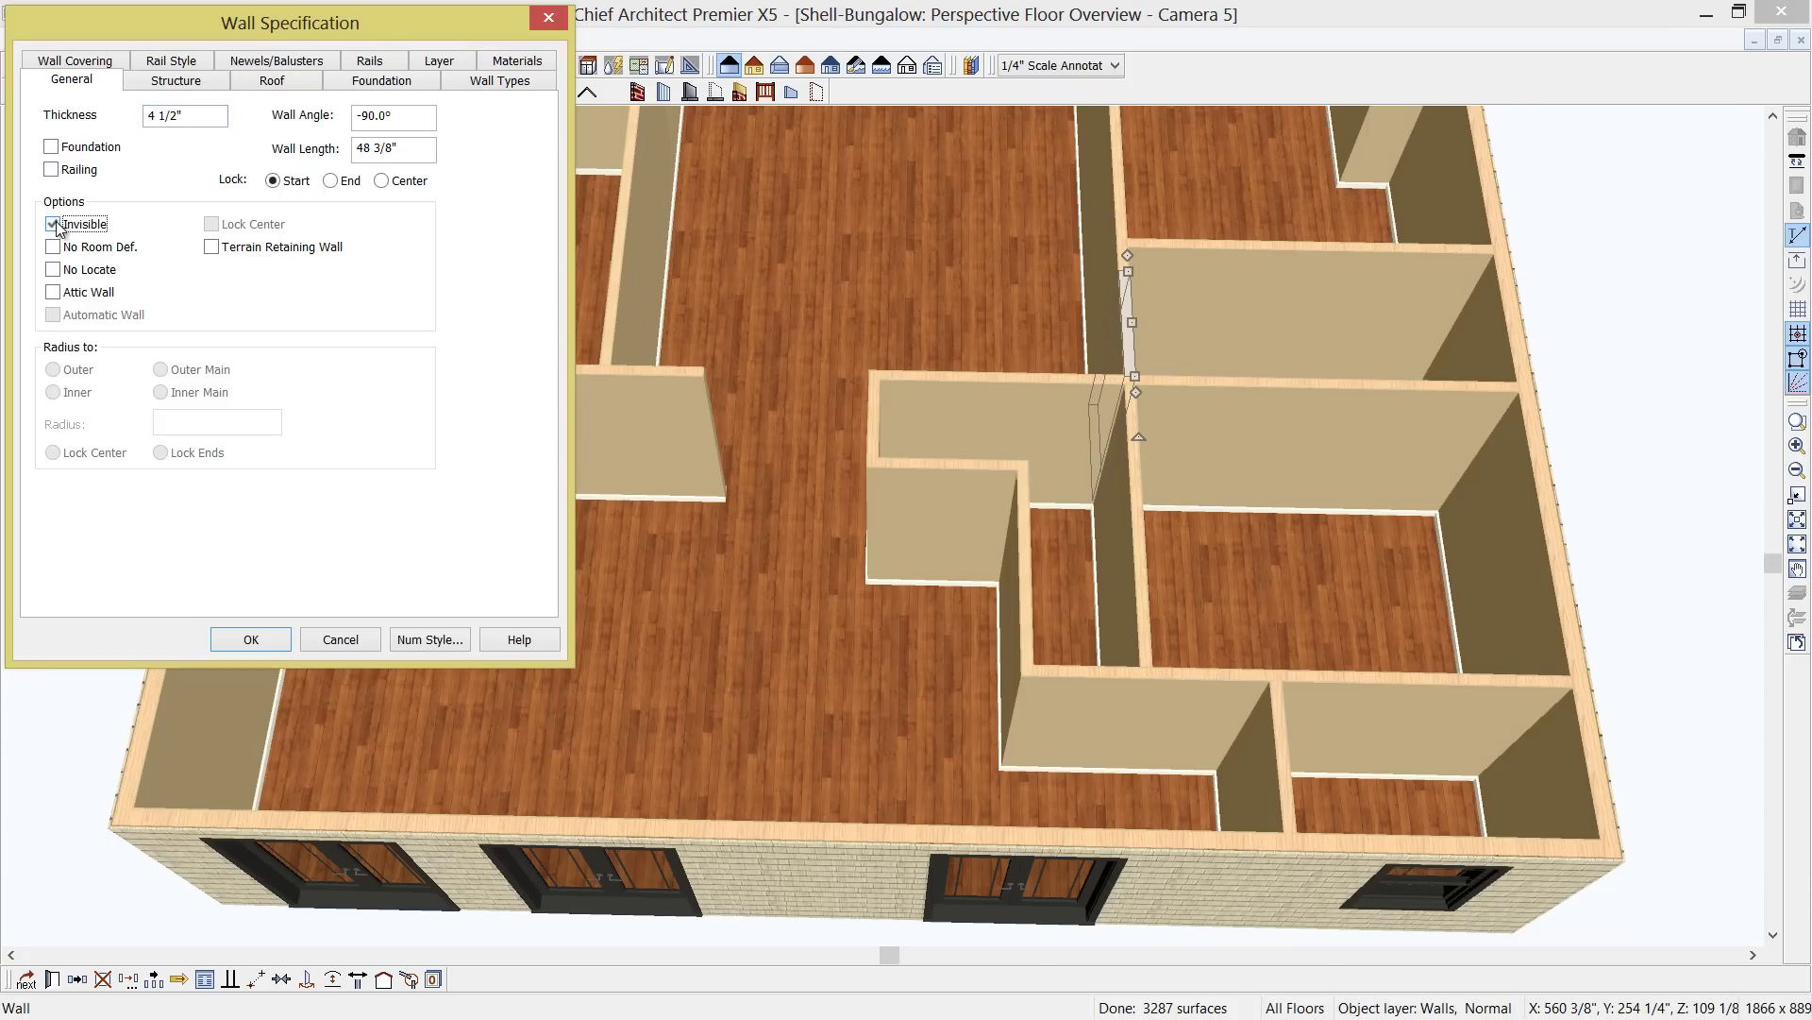
{"action": "left_click", "coordinate": [255, 641]}
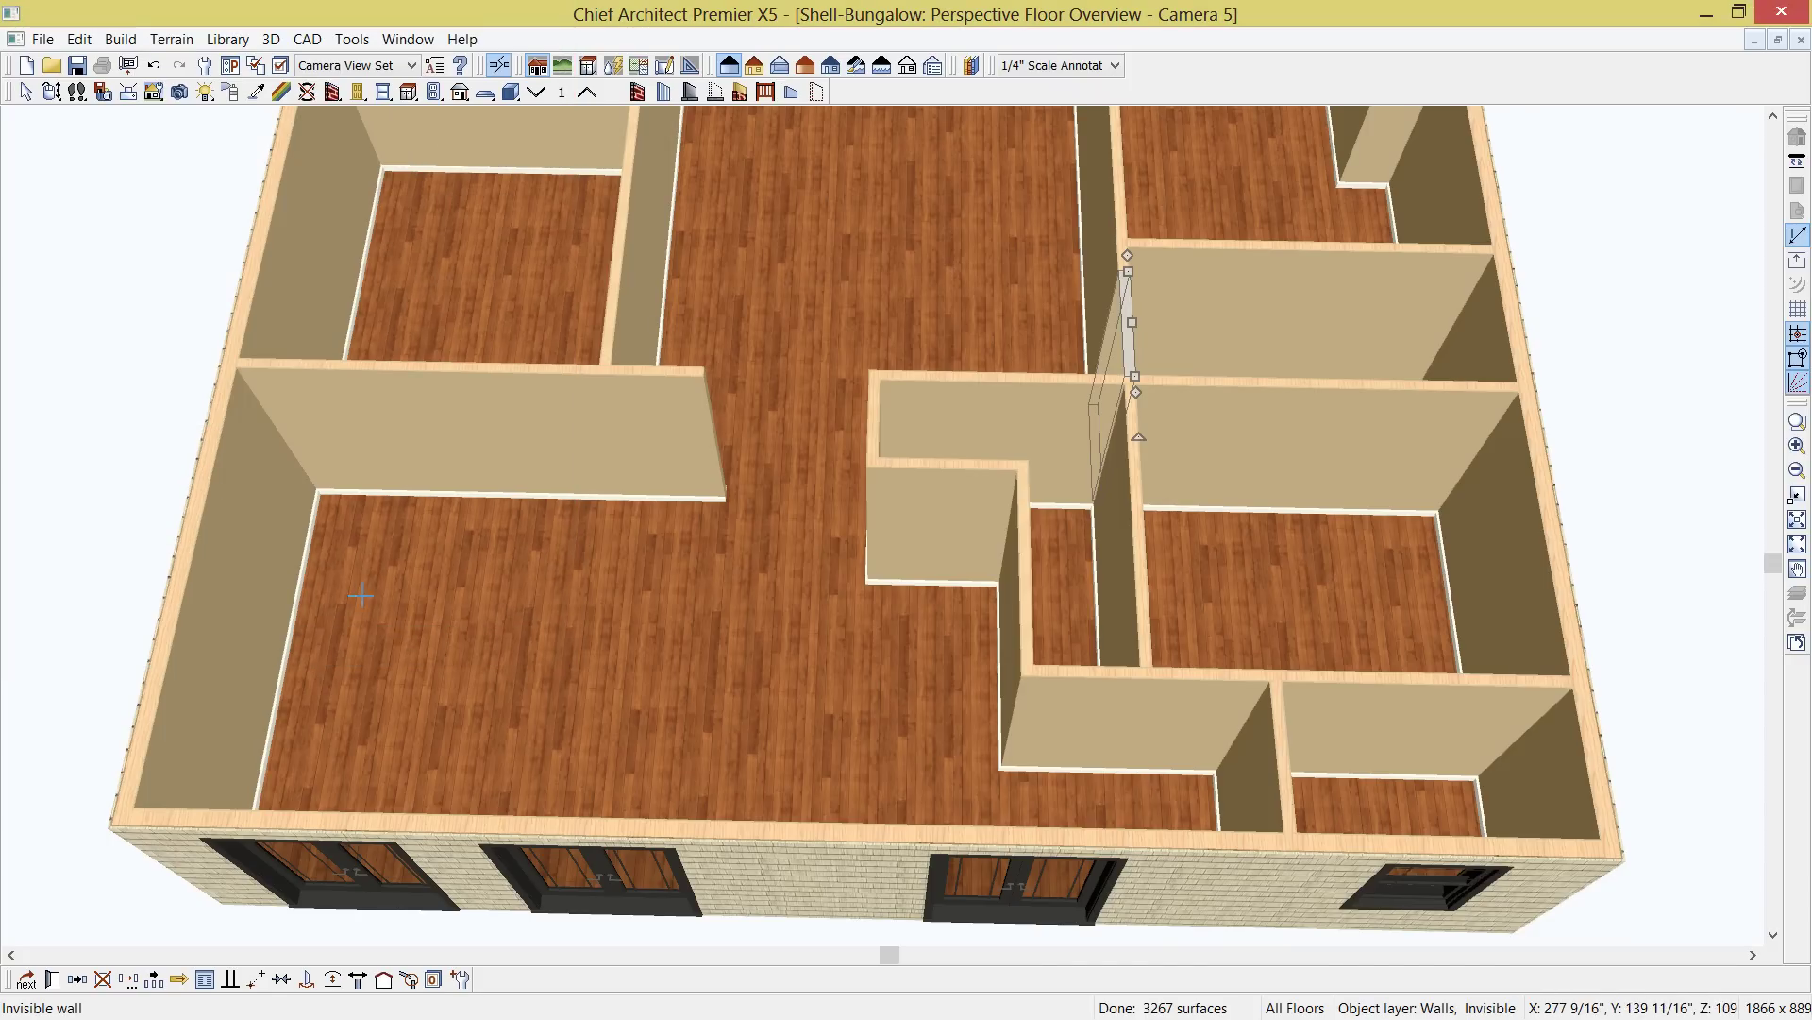
{"action": "key", "text": "space"}
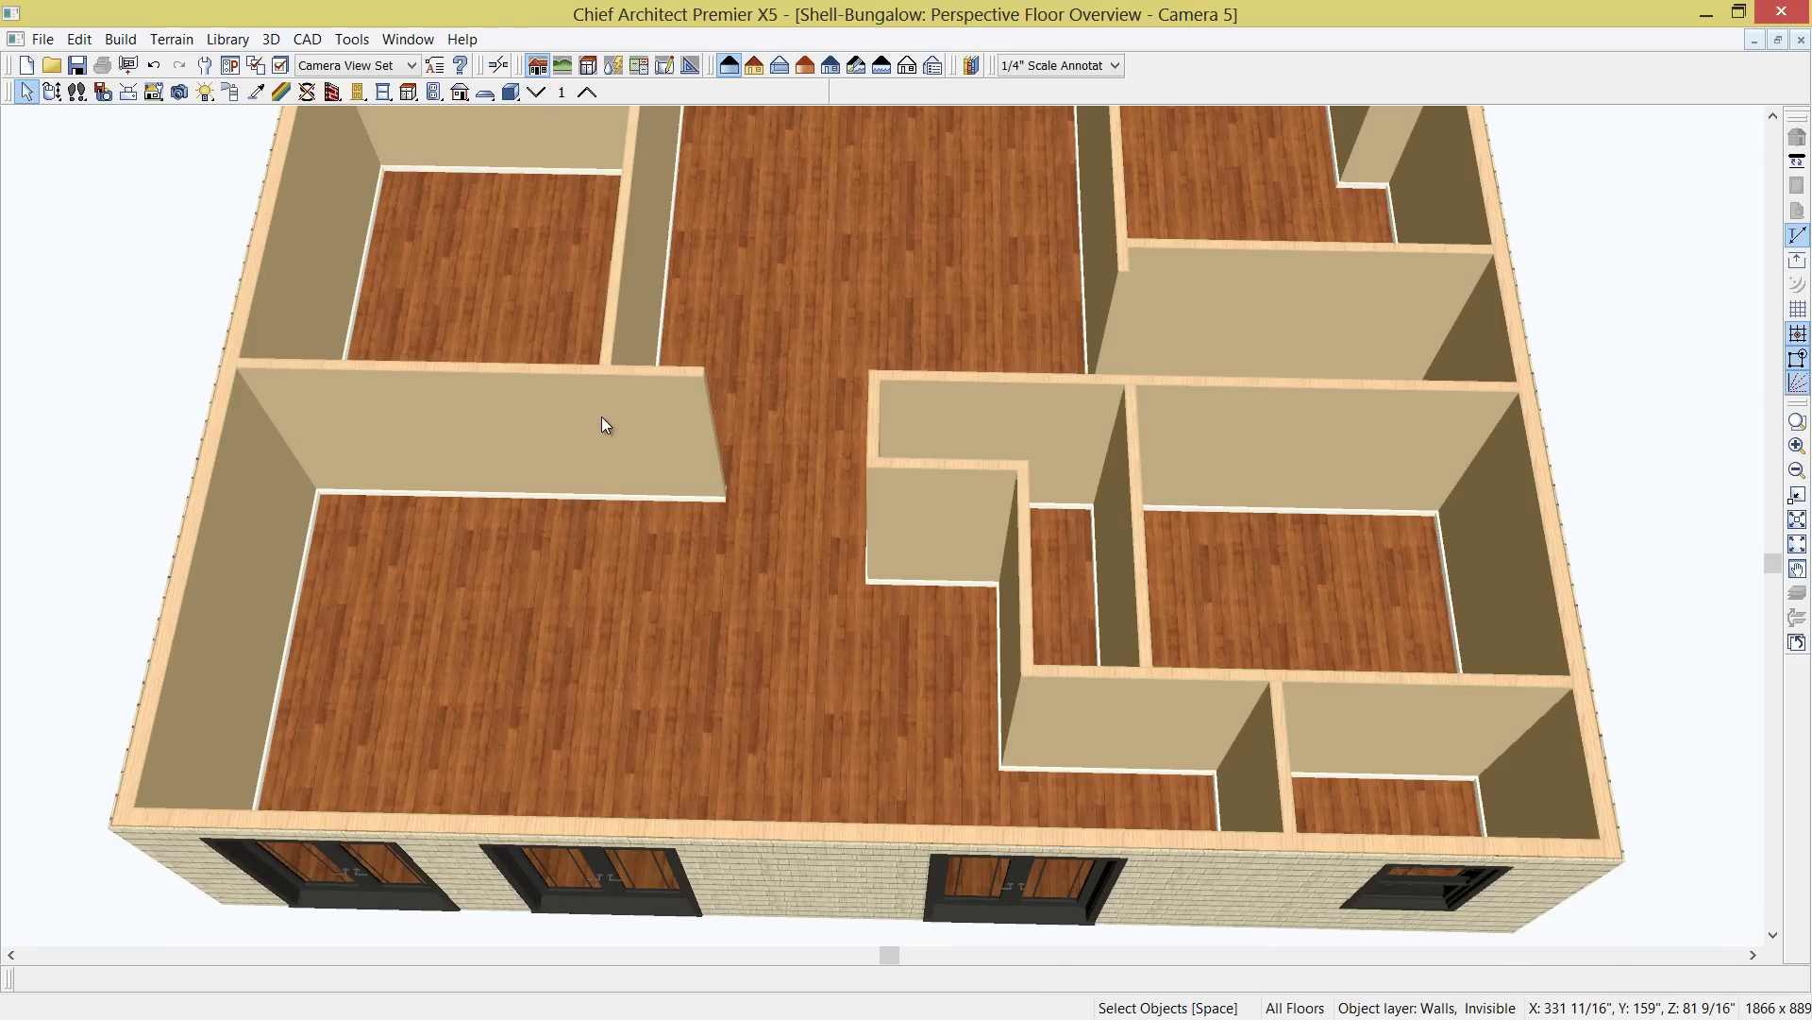
Open the library browser, collapse the manufacturer catalogs, and expand the ~Modern-Bungalow folder in the User Catalog
{"action": "key", "text": "alt+o"}
{"action": "left_click_drag", "start_coordinate": [599, 571], "coordinate": [636, 591]}
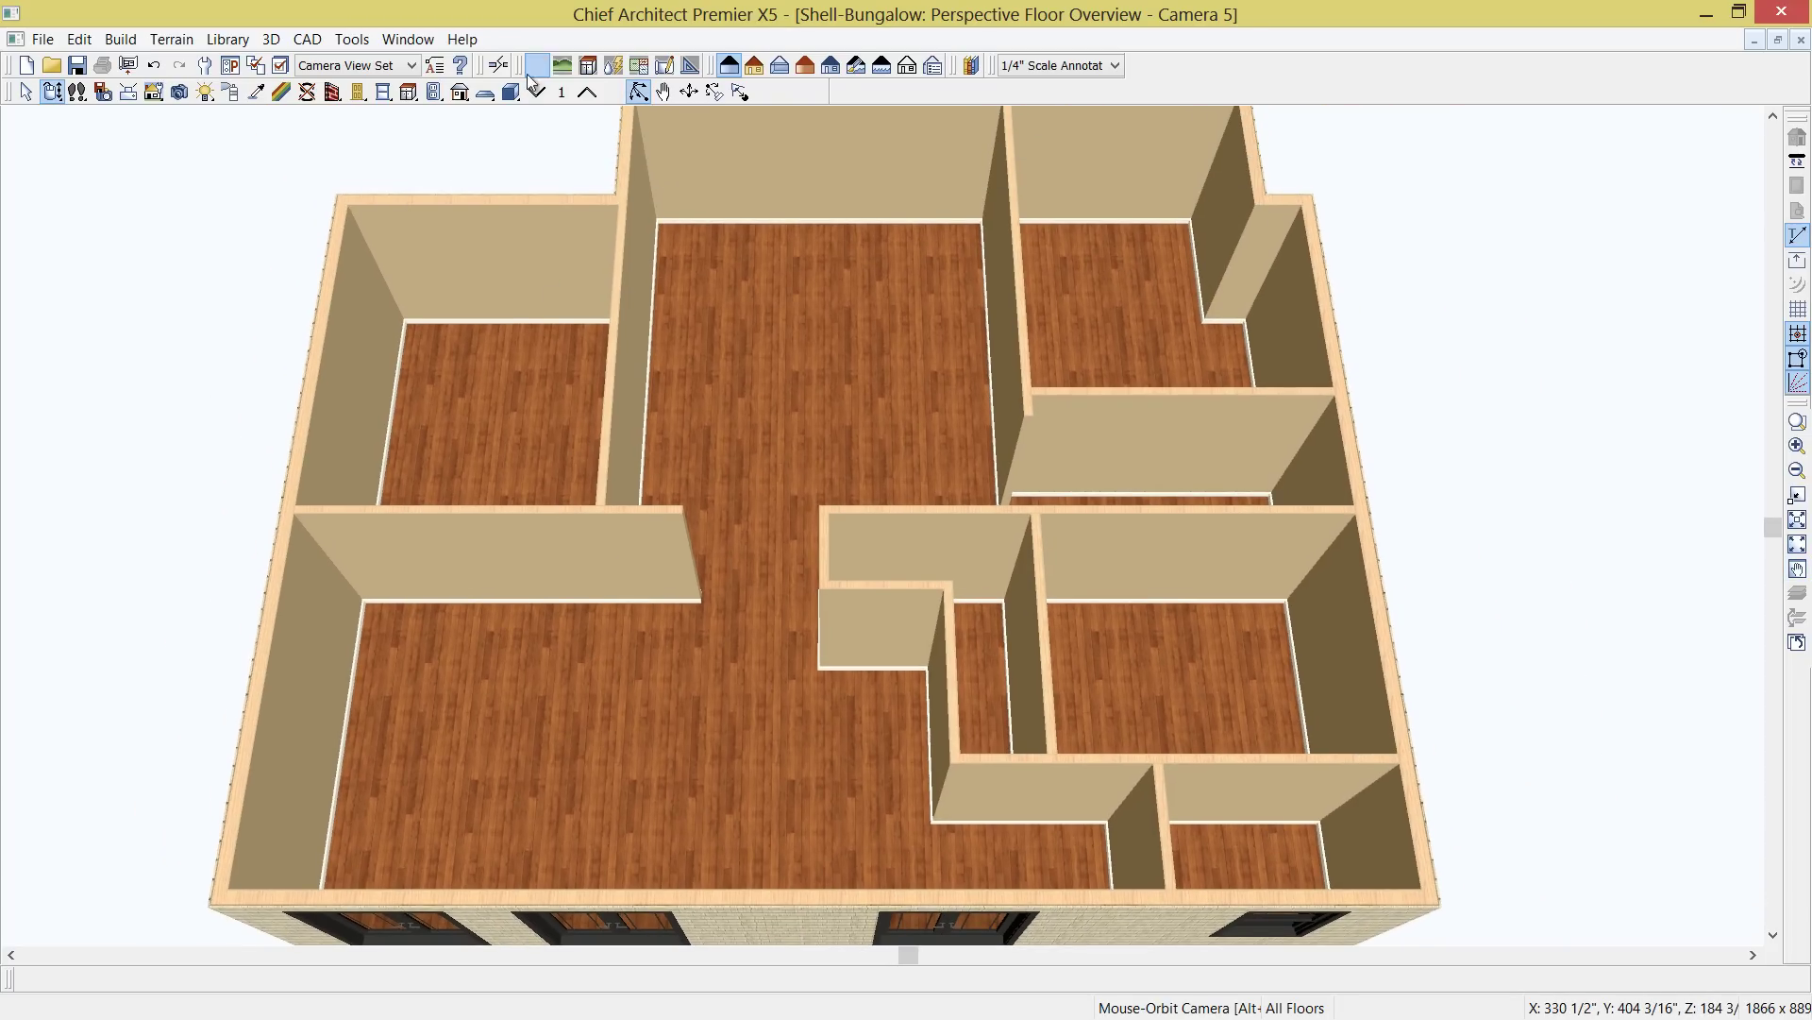
{"action": "left_click", "coordinate": [967, 66]}
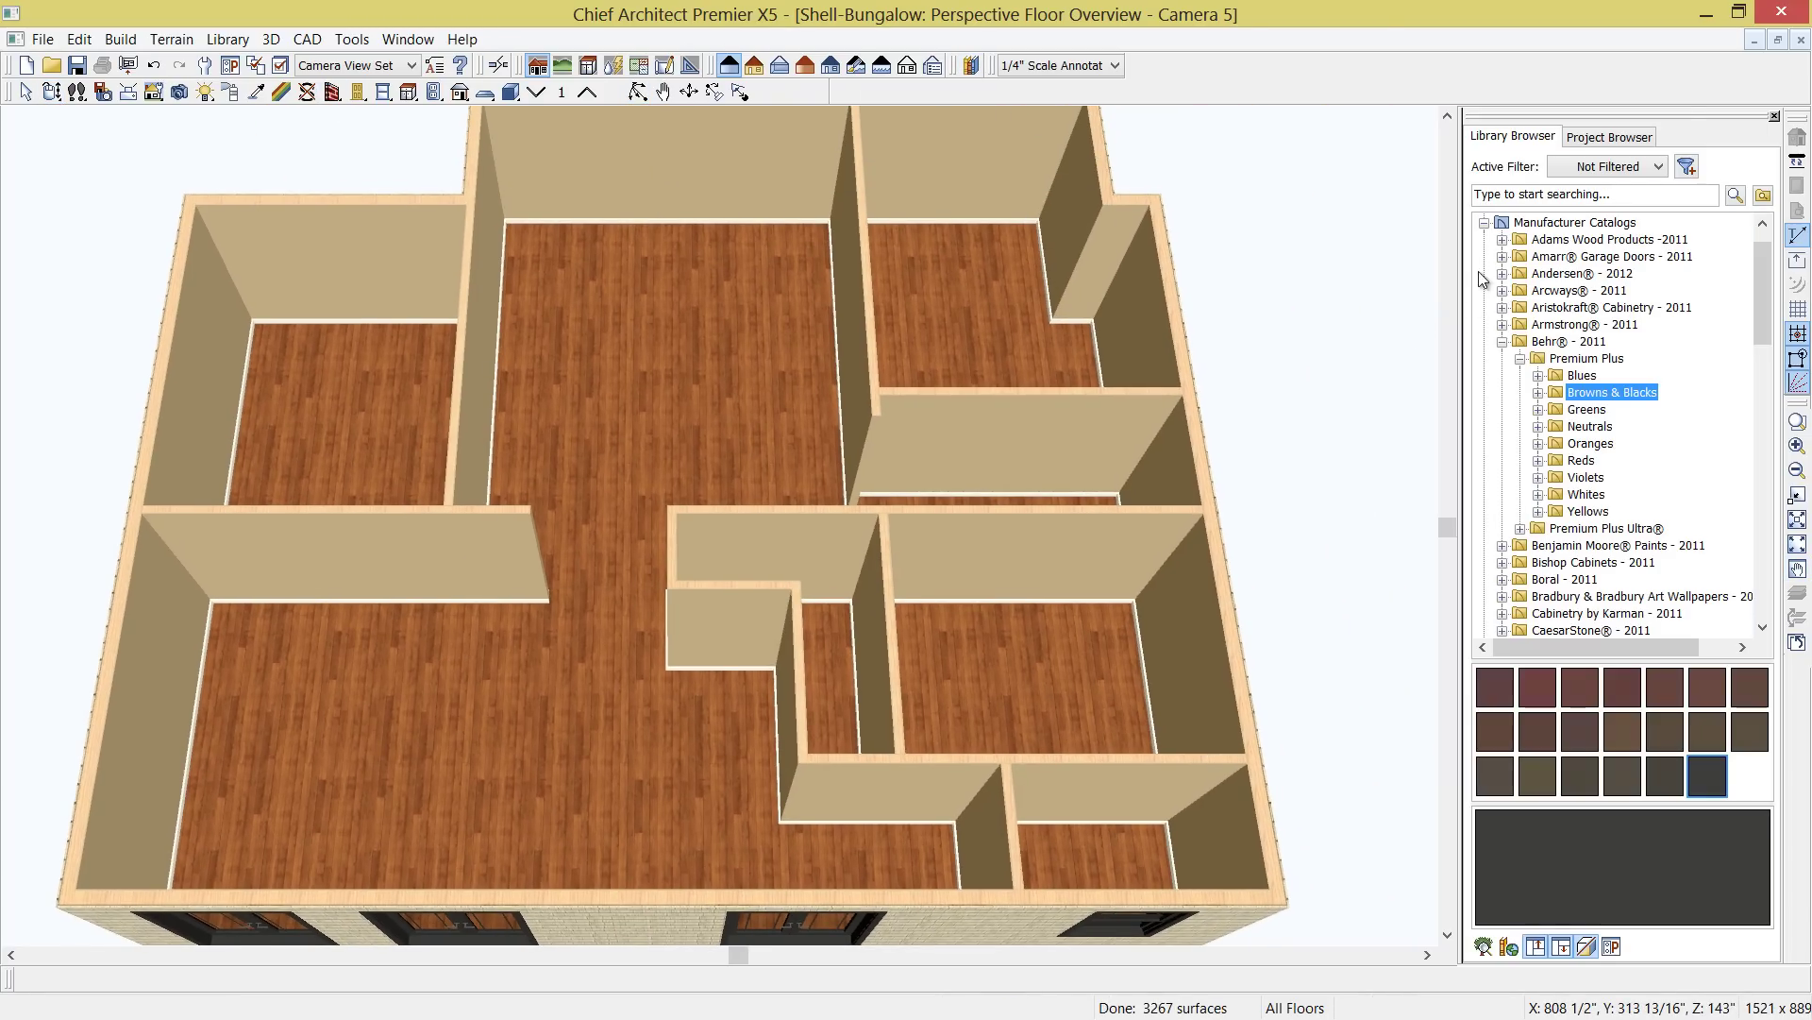
{"action": "left_click", "coordinate": [1485, 224]}
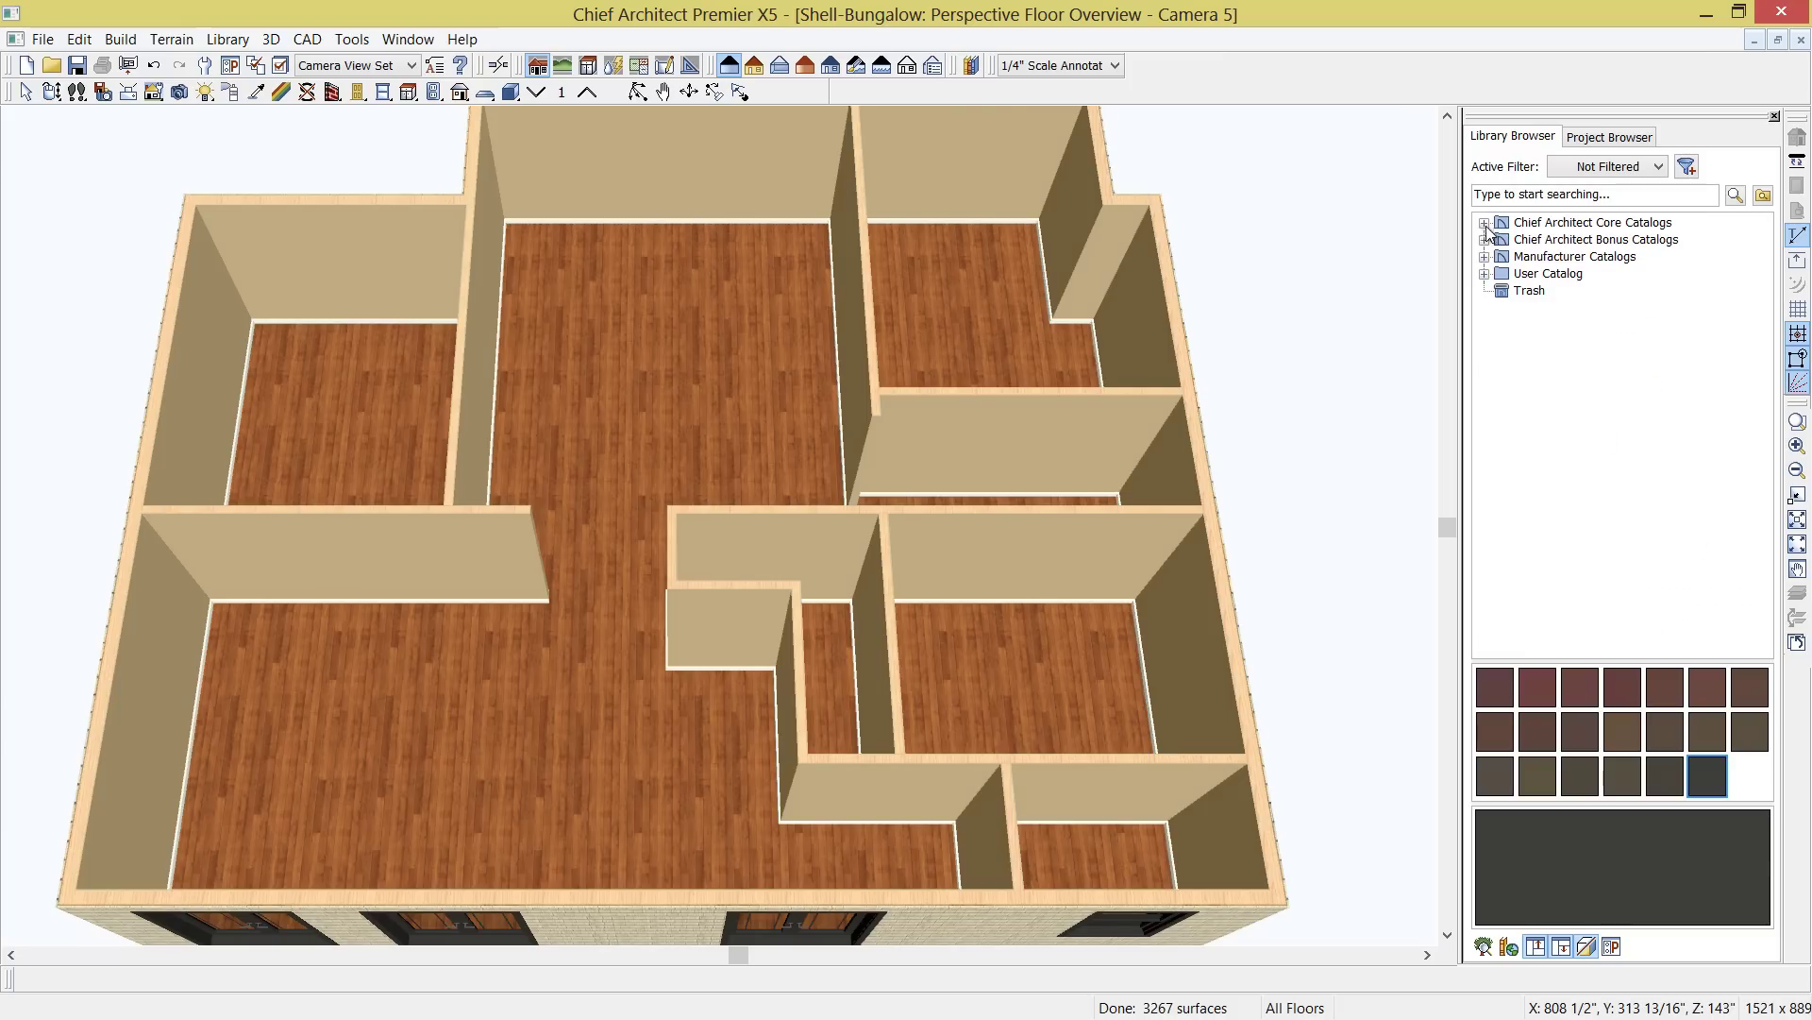
{"action": "left_click", "coordinate": [1485, 274]}
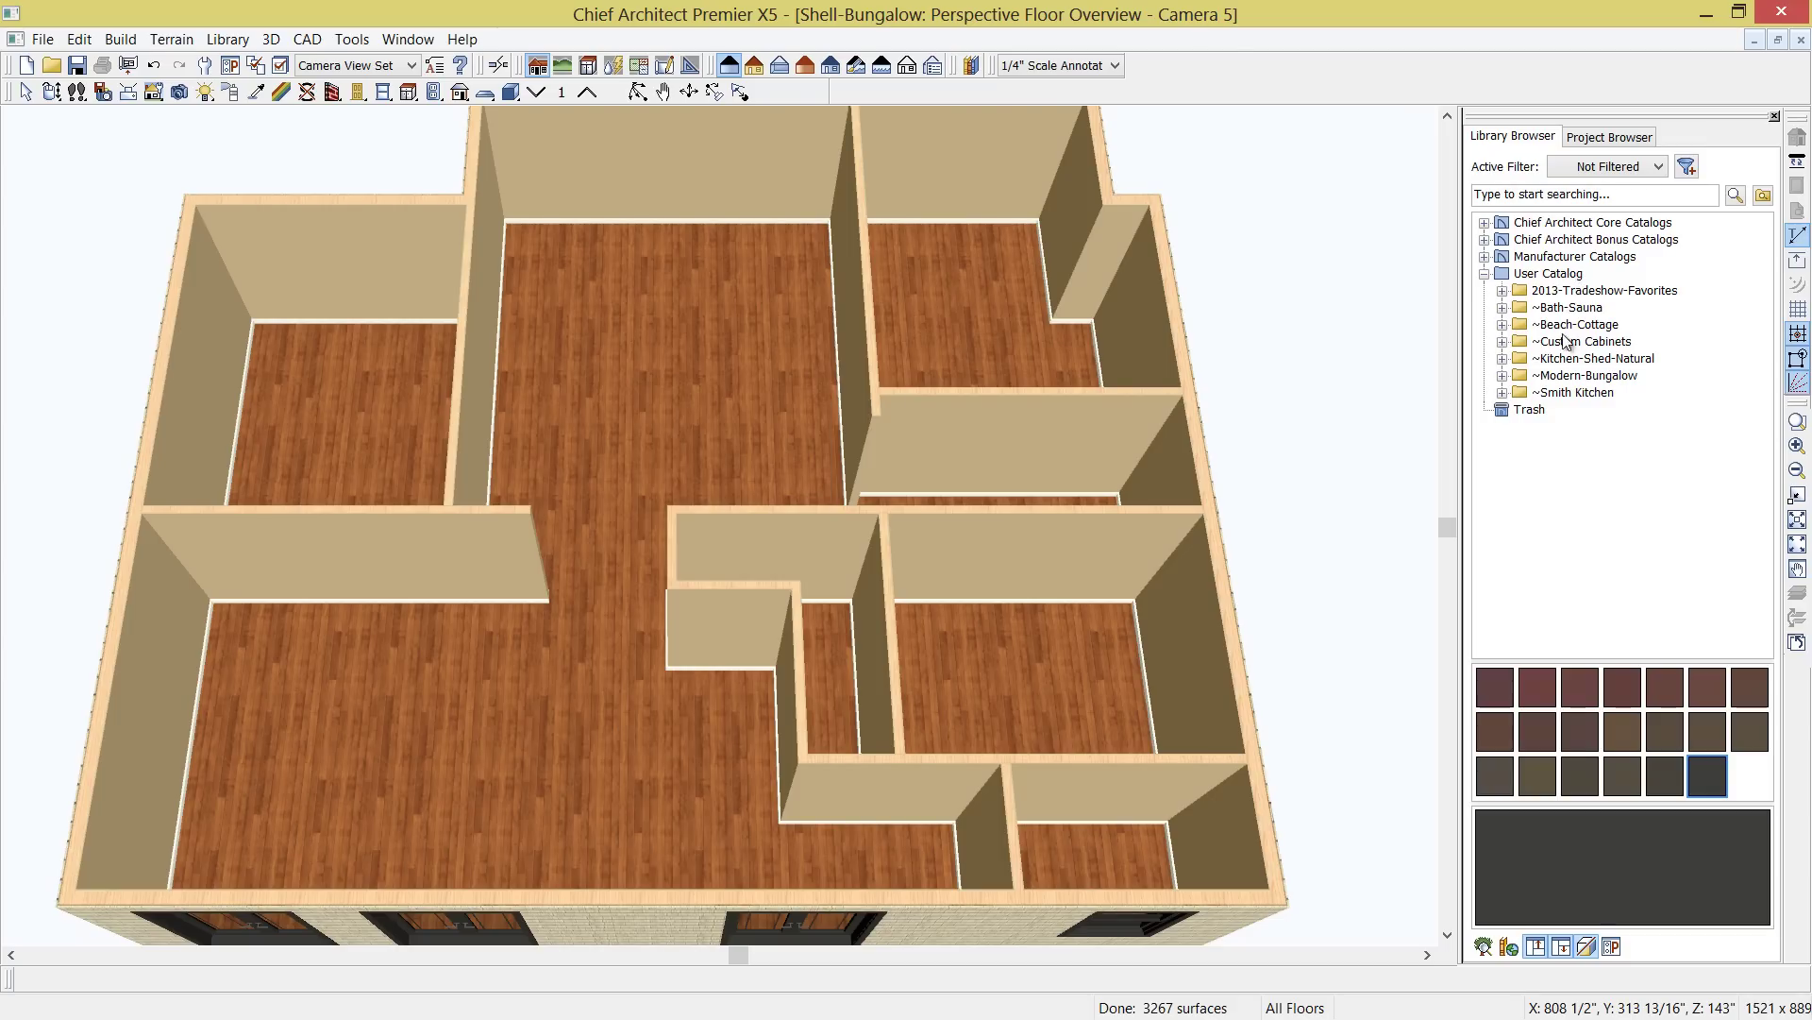
{"action": "left_click", "coordinate": [1586, 376]}
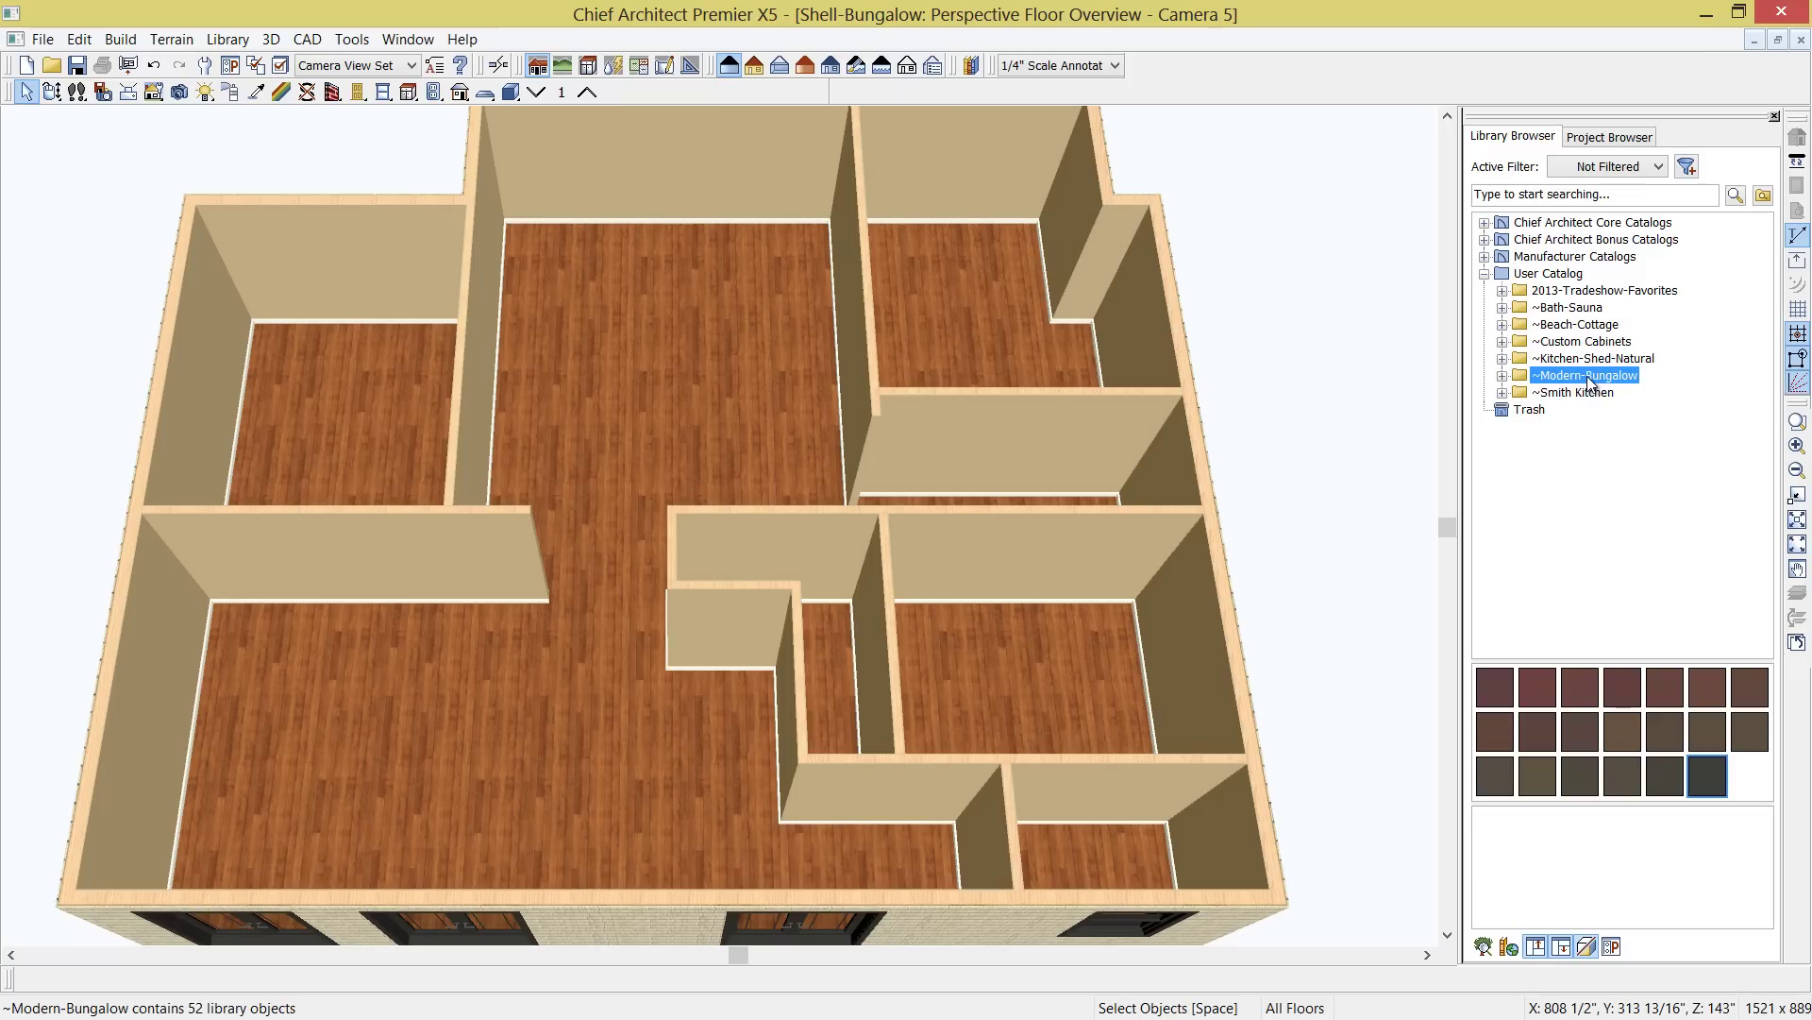
{"action": "left_click", "coordinate": [1503, 376]}
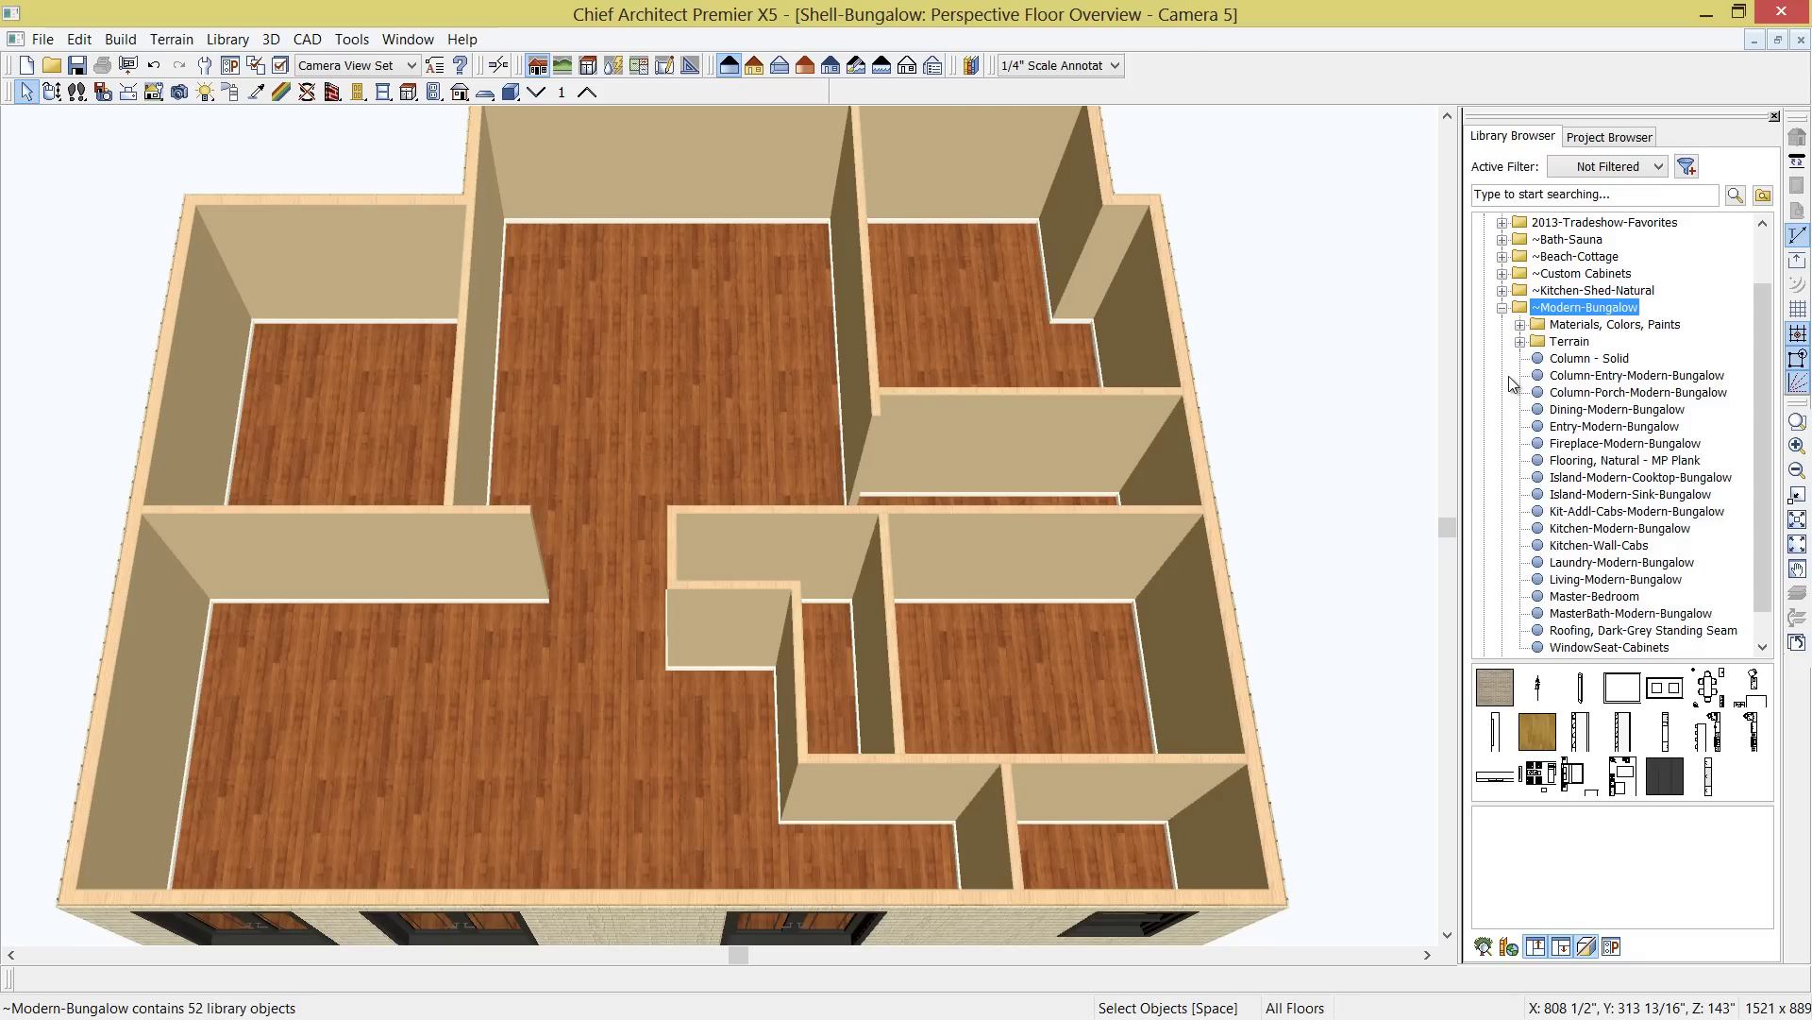
{"action": "left_click", "coordinate": [1626, 196]}
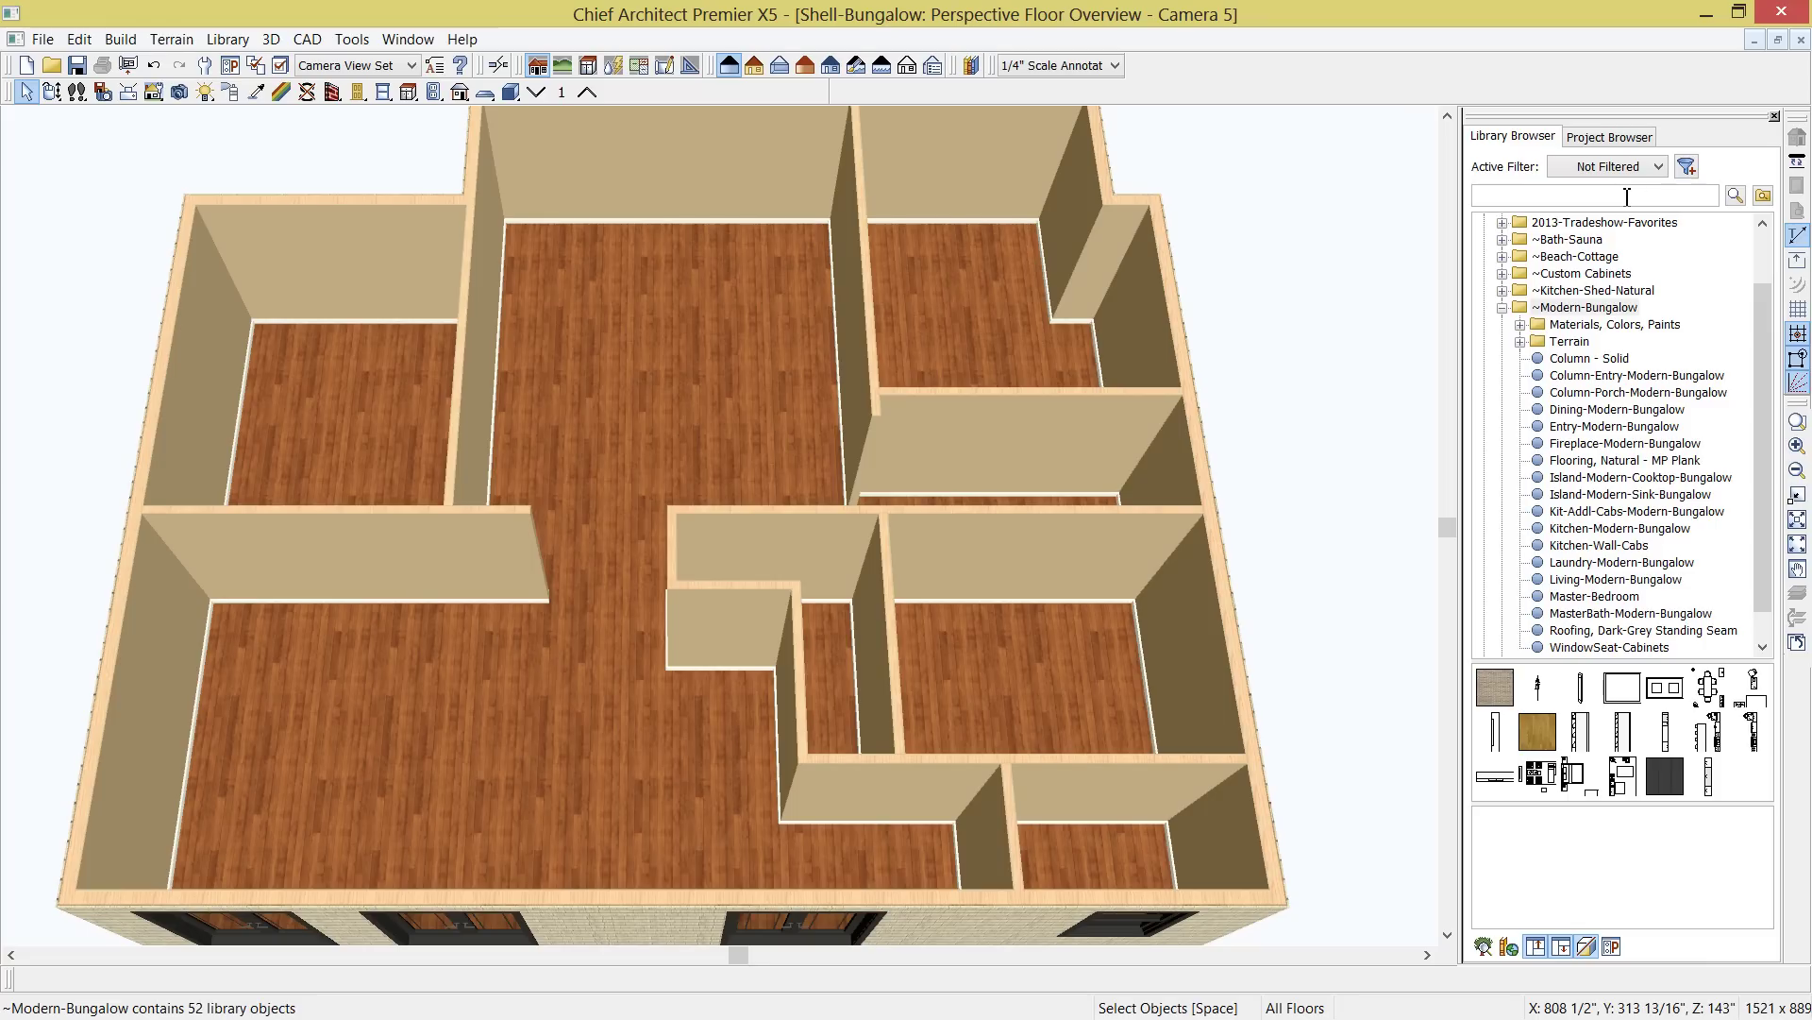
Apply the Flooring, Natural - MP Plank material to the floors of the large front room and the central rear room
{"action": "left_click", "coordinate": [1539, 733]}
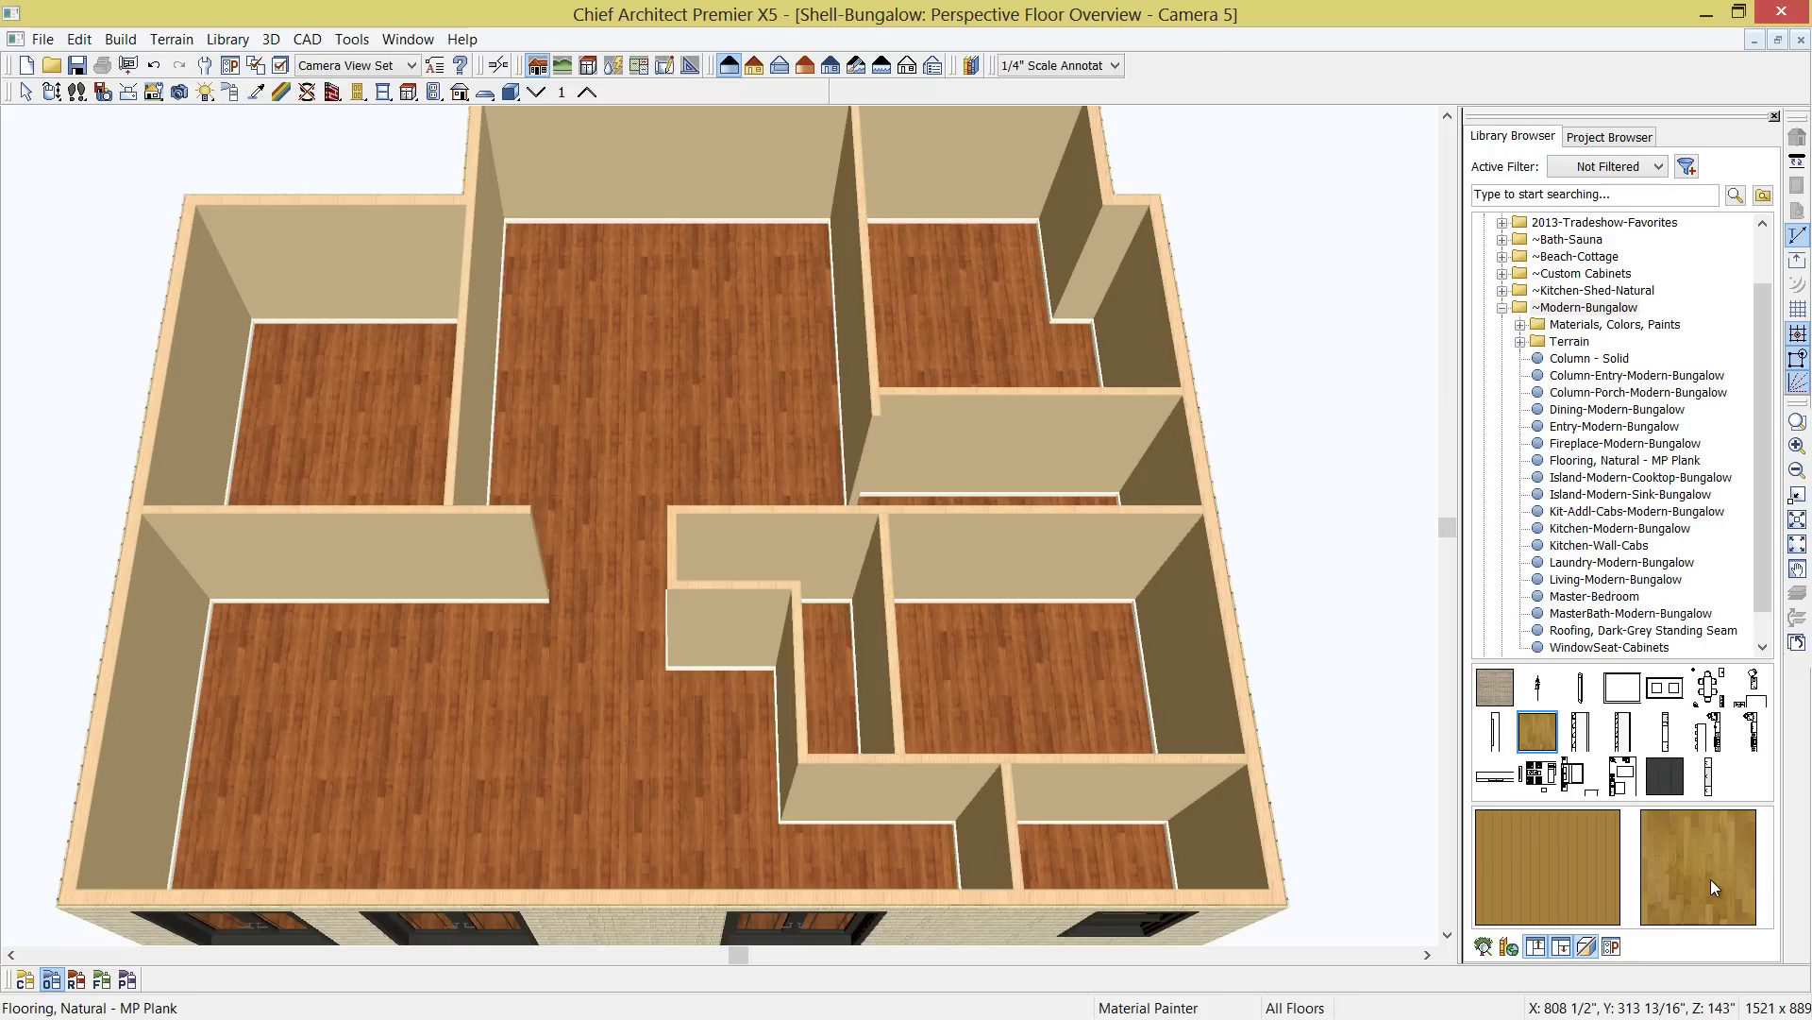
{"action": "left_click", "coordinate": [684, 761]}
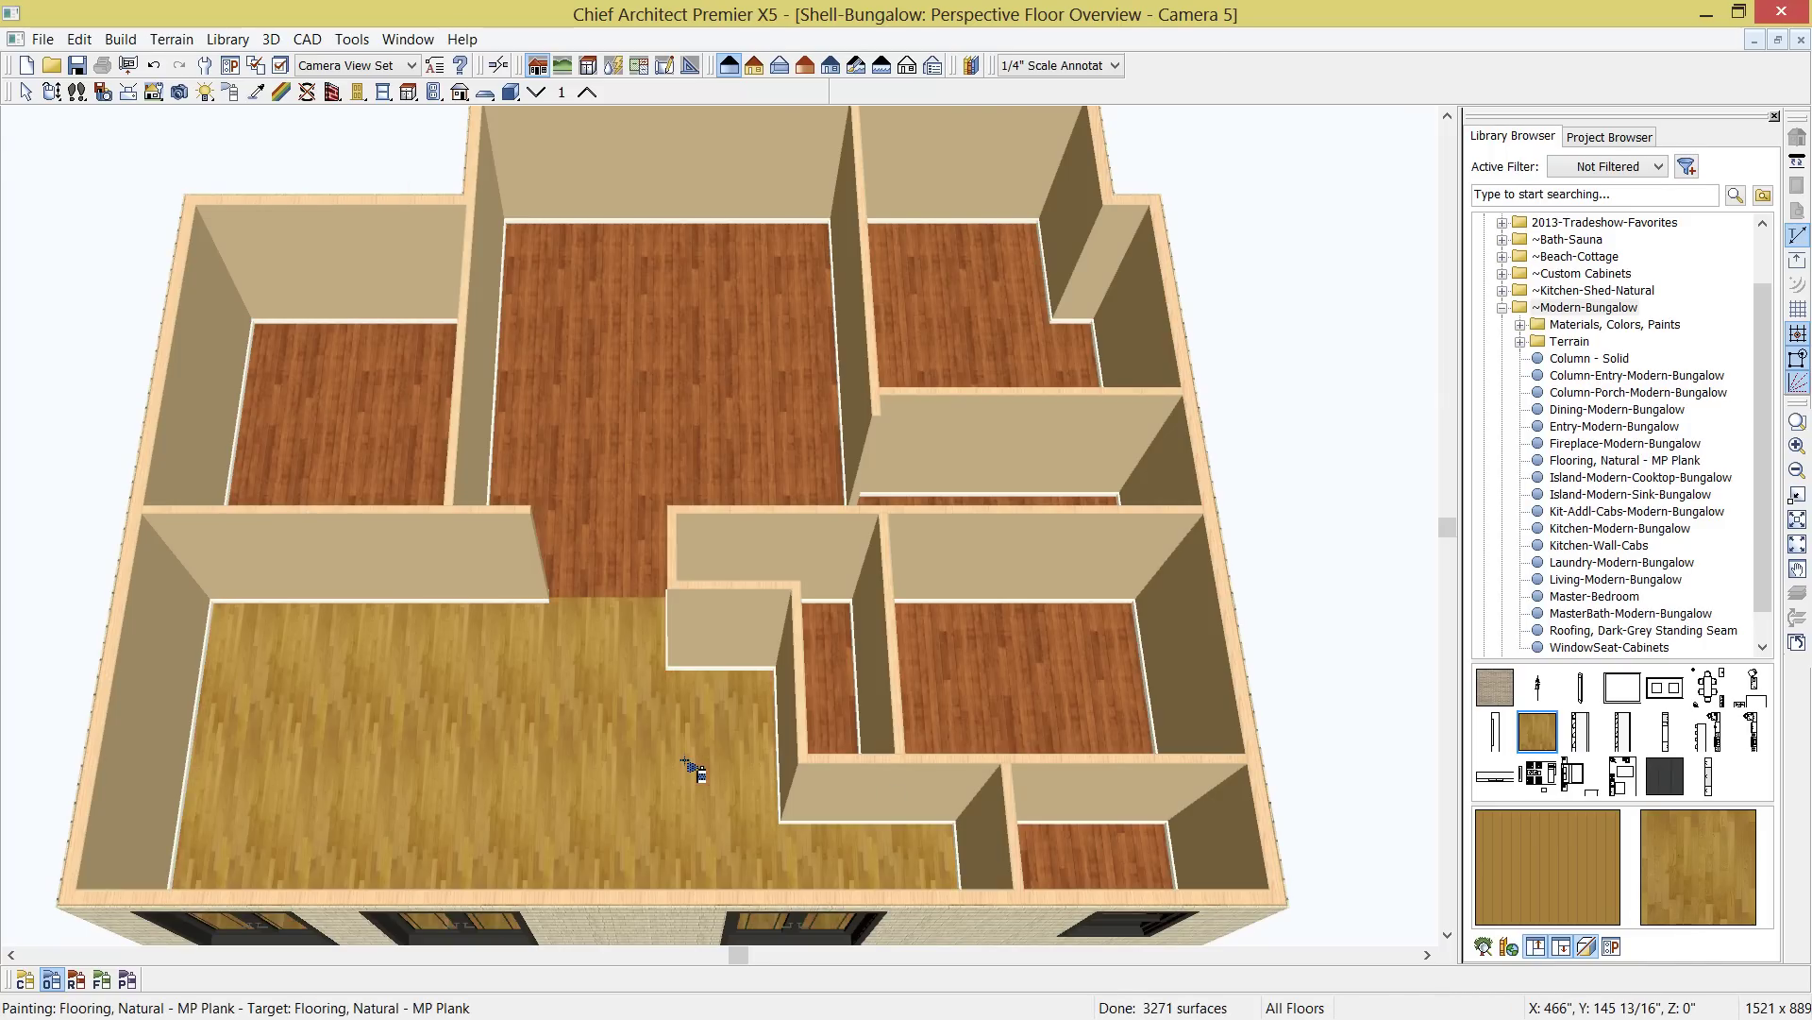
{"action": "left_click", "coordinate": [619, 424]}
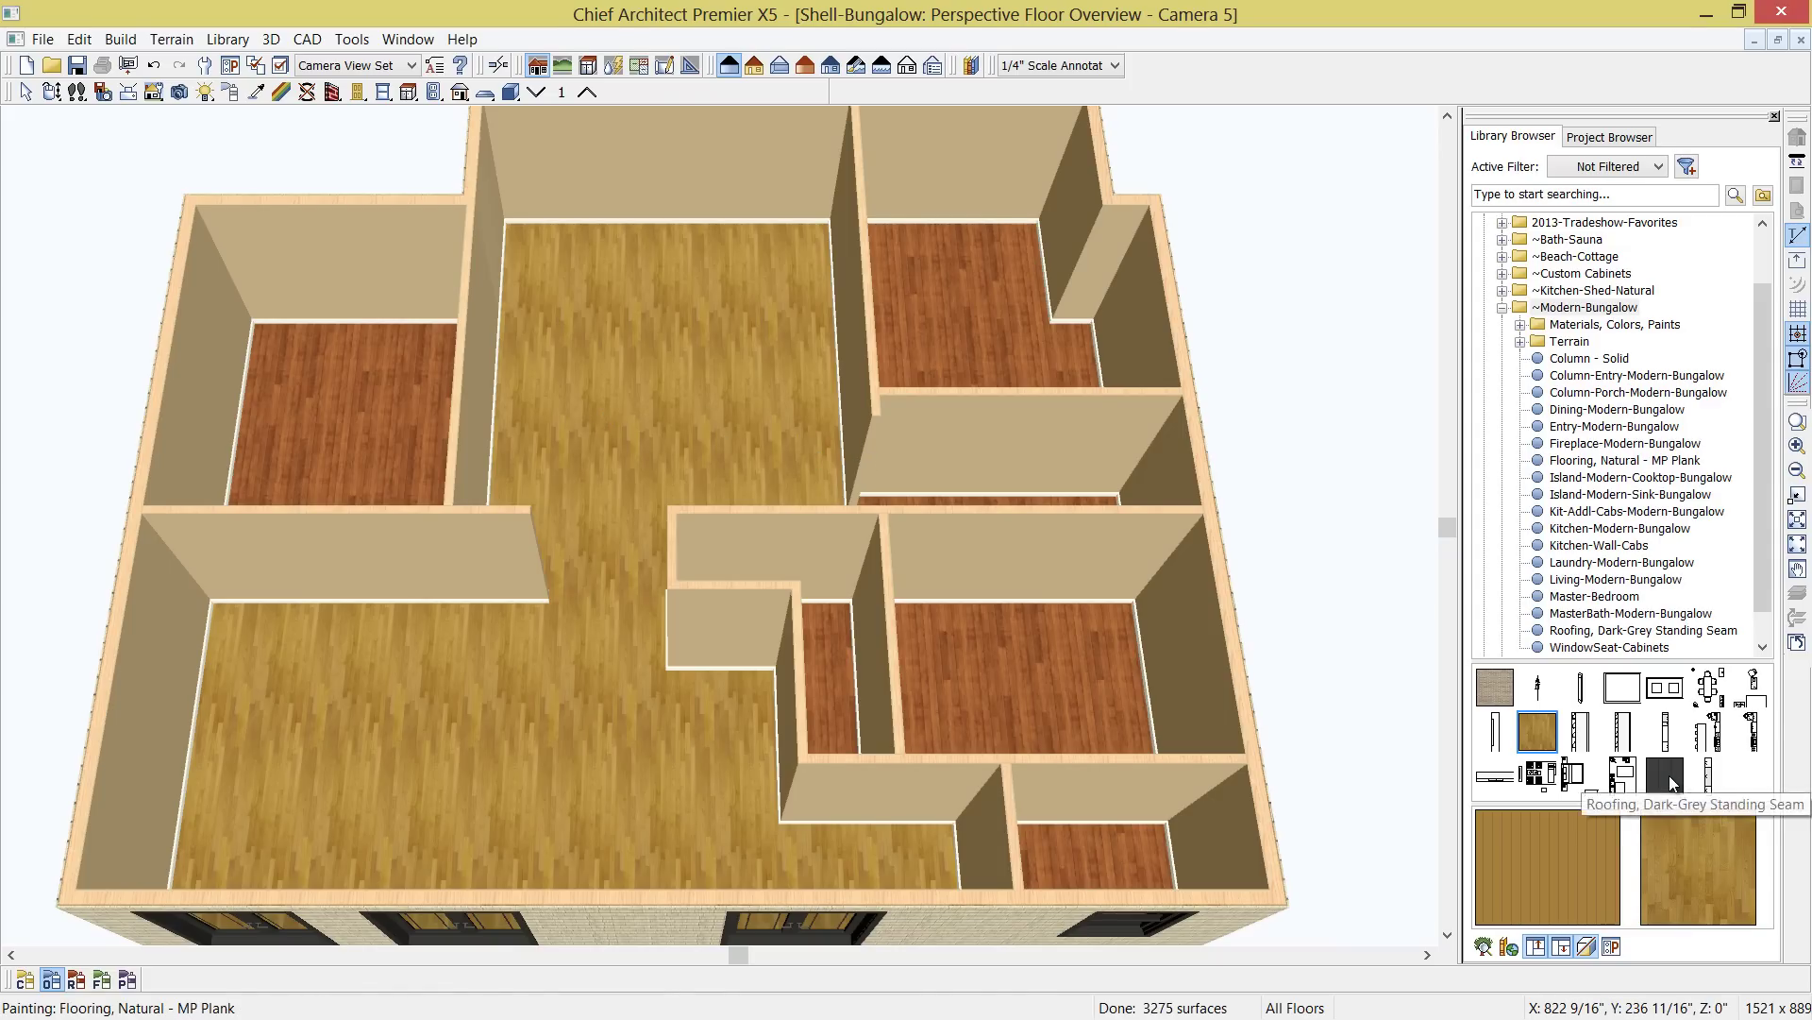
Apply Flooring, Slate from the Materials, Colors, Paints folder to the floor of the narrow side room opening off the central rear room
{"action": "double_click", "coordinate": [1531, 325]}
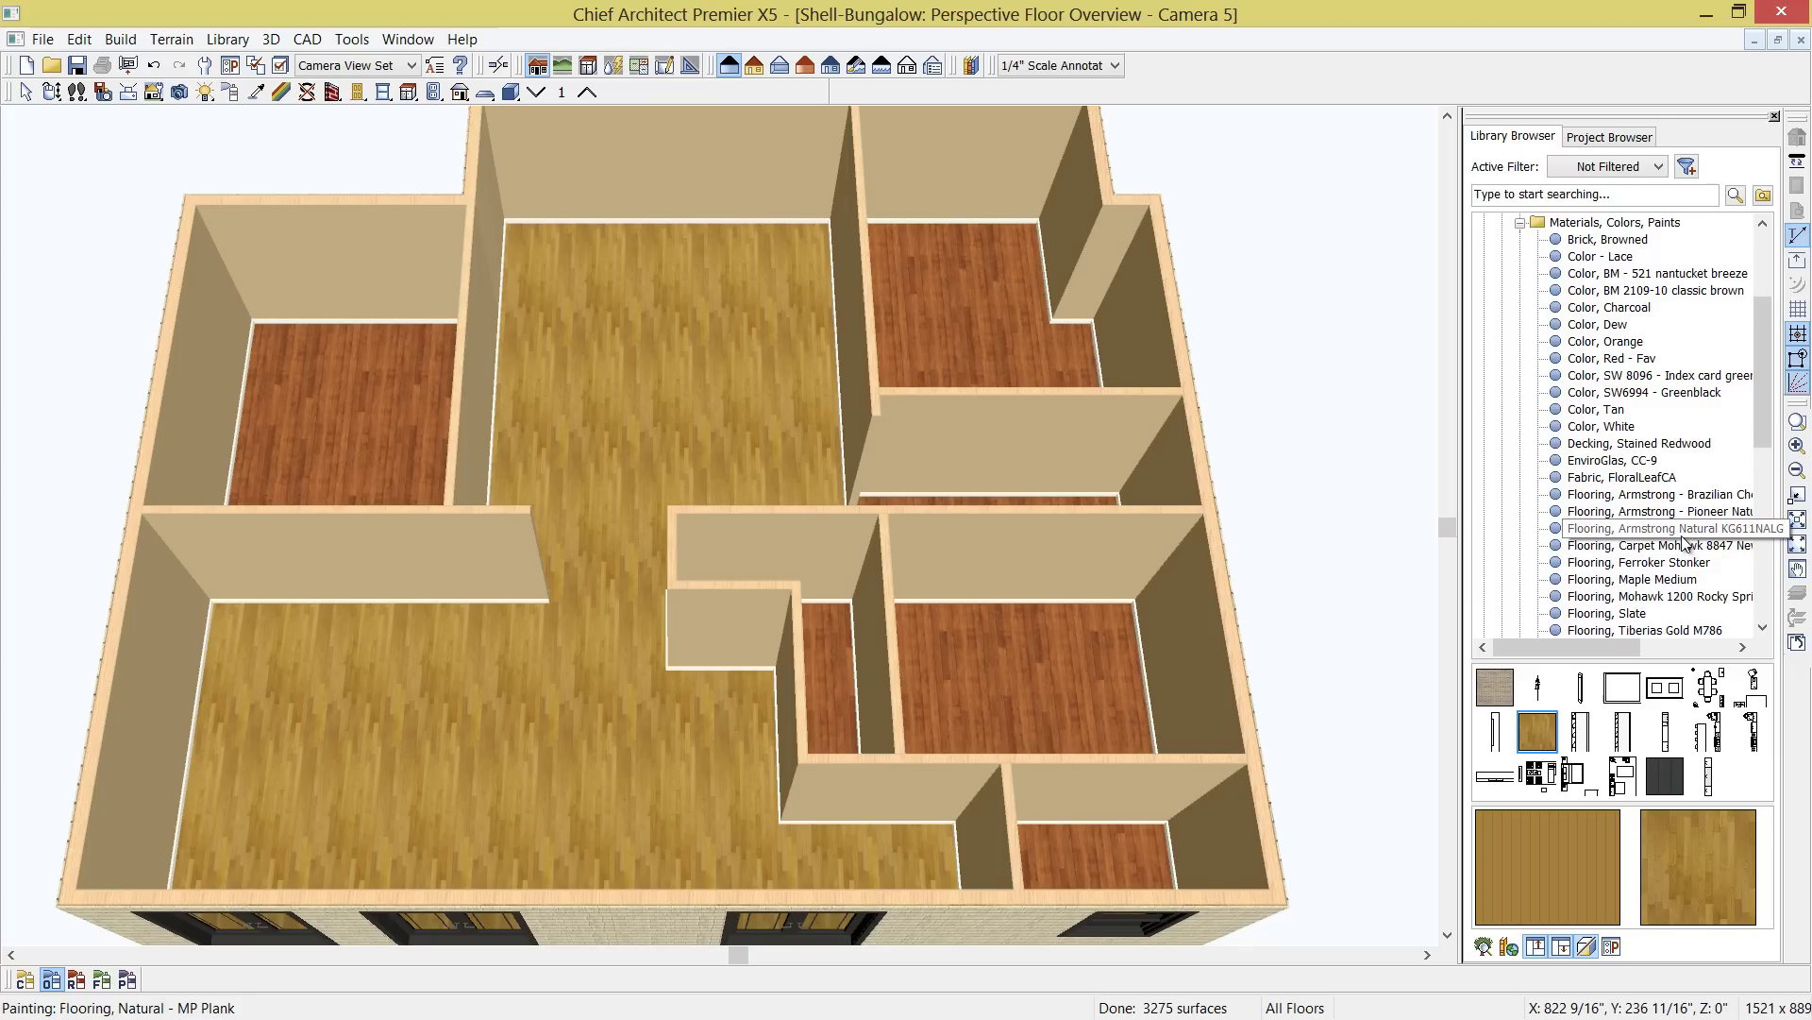
{"action": "left_click_drag", "start_coordinate": [1764, 395], "coordinate": [1764, 406]}
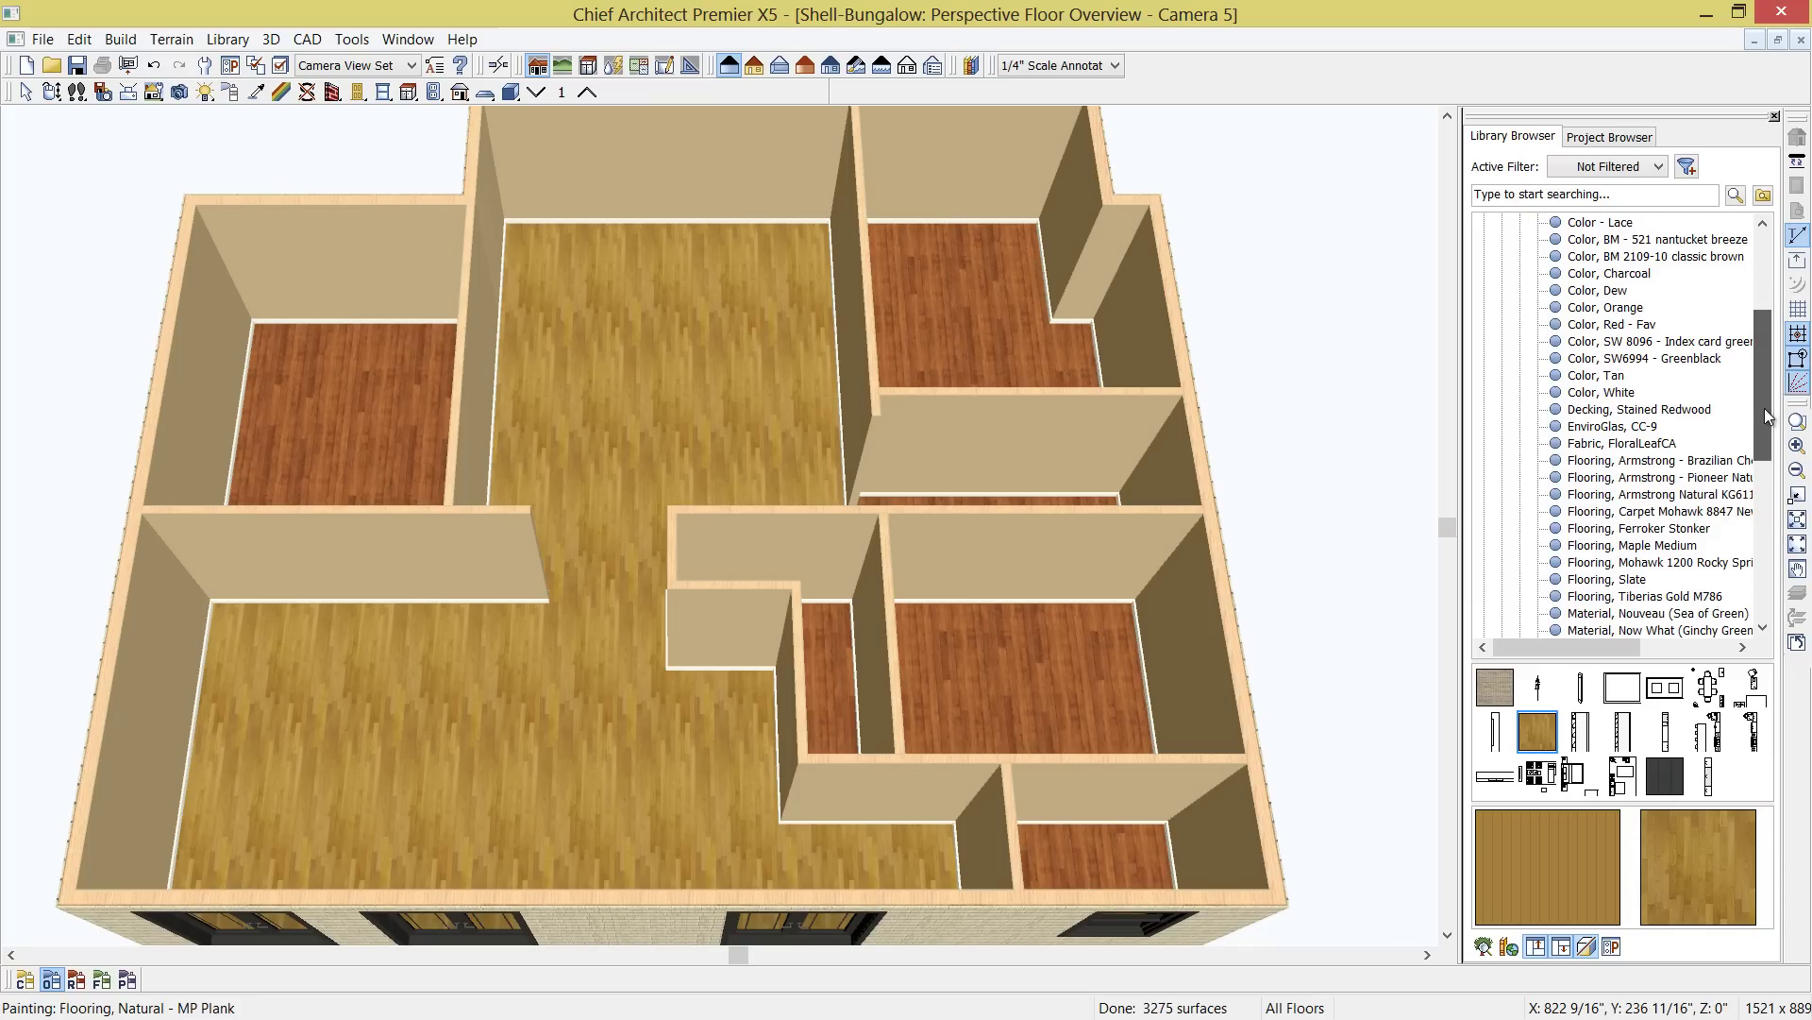
{"action": "left_click", "coordinate": [1581, 581]}
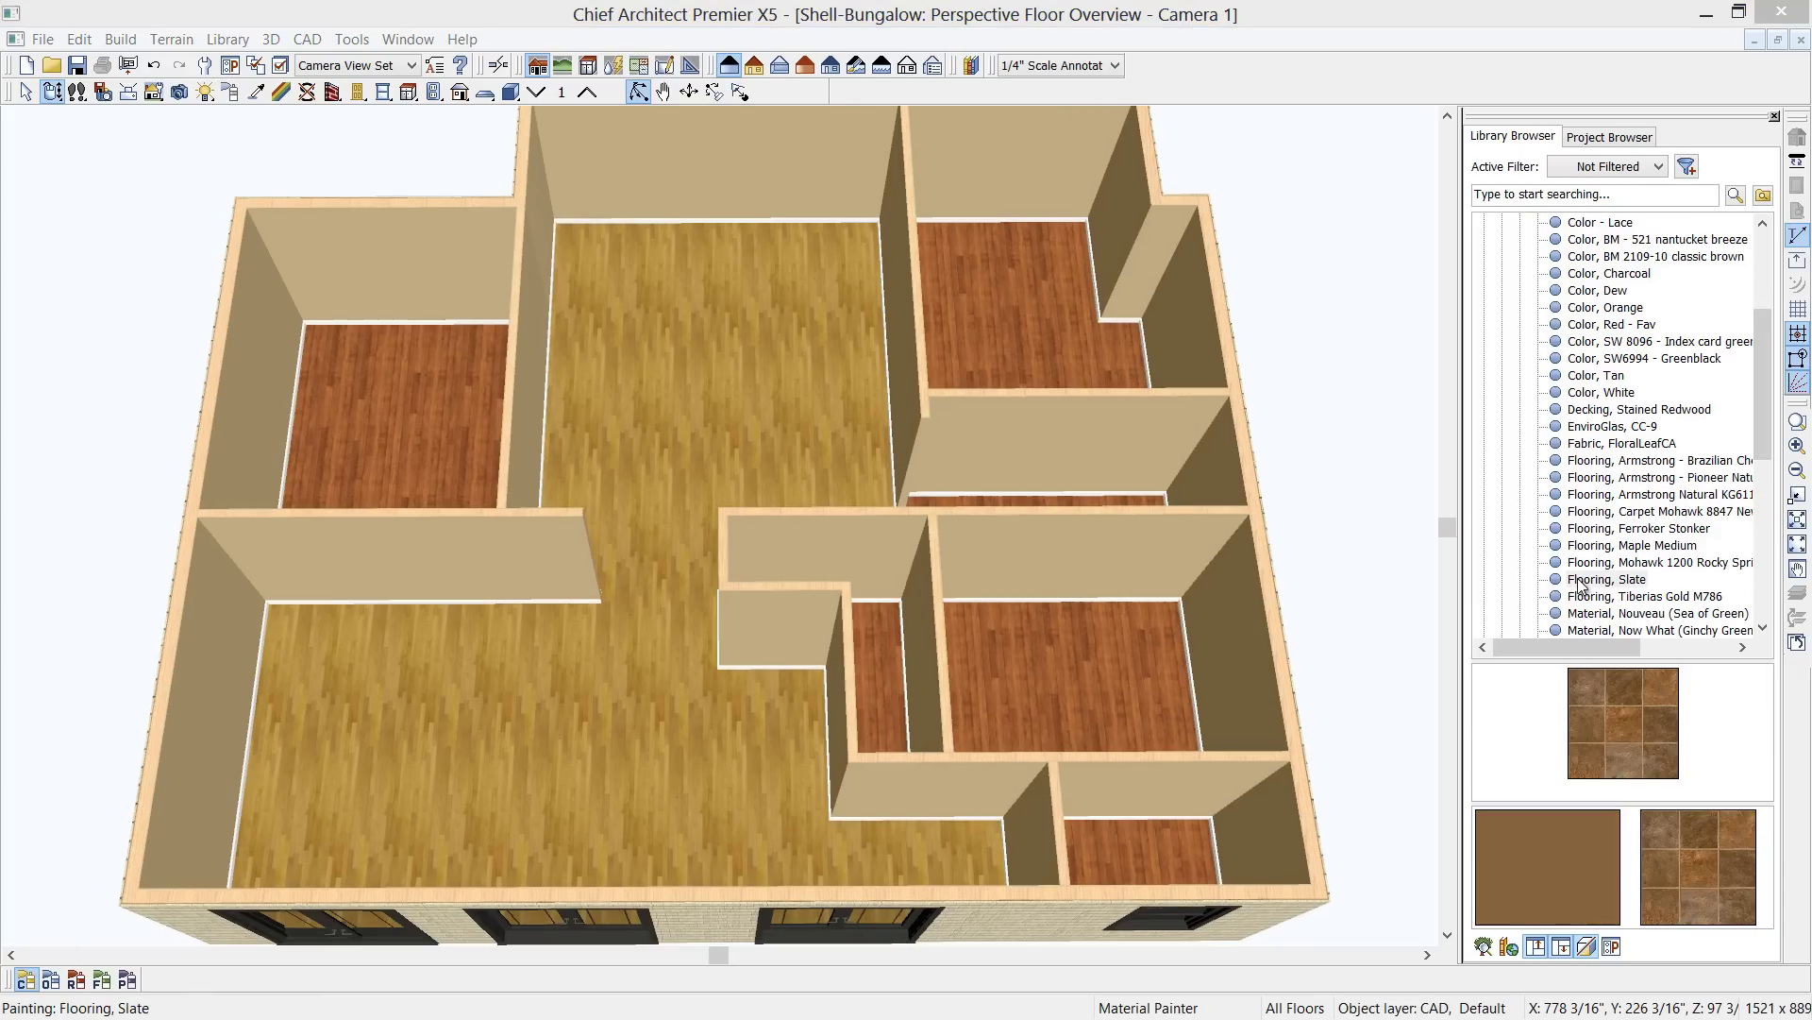
{"action": "left_click", "coordinate": [1624, 693]}
{"action": "left_click", "coordinate": [1138, 504]}
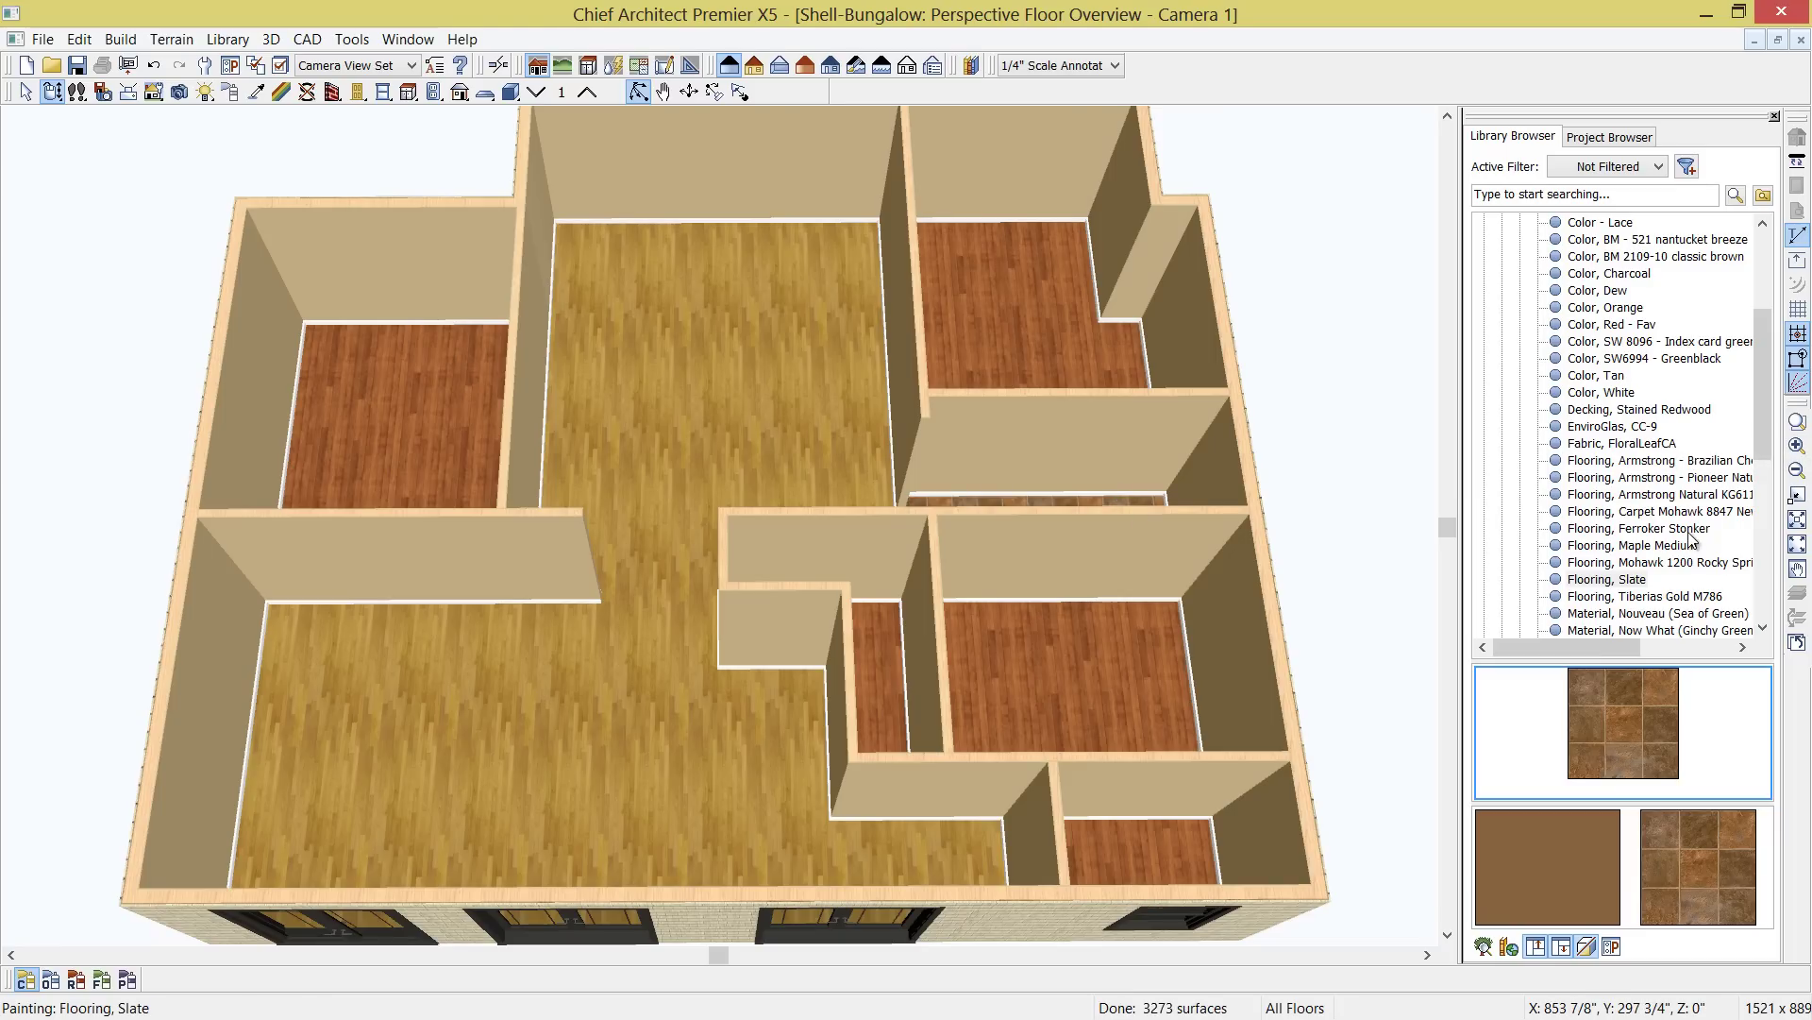
Apply Flooring, Armstrong Natural KG611NALG to the floor of the L-shaped rear corner room and leave the material painter
{"action": "left_click", "coordinate": [1693, 496]}
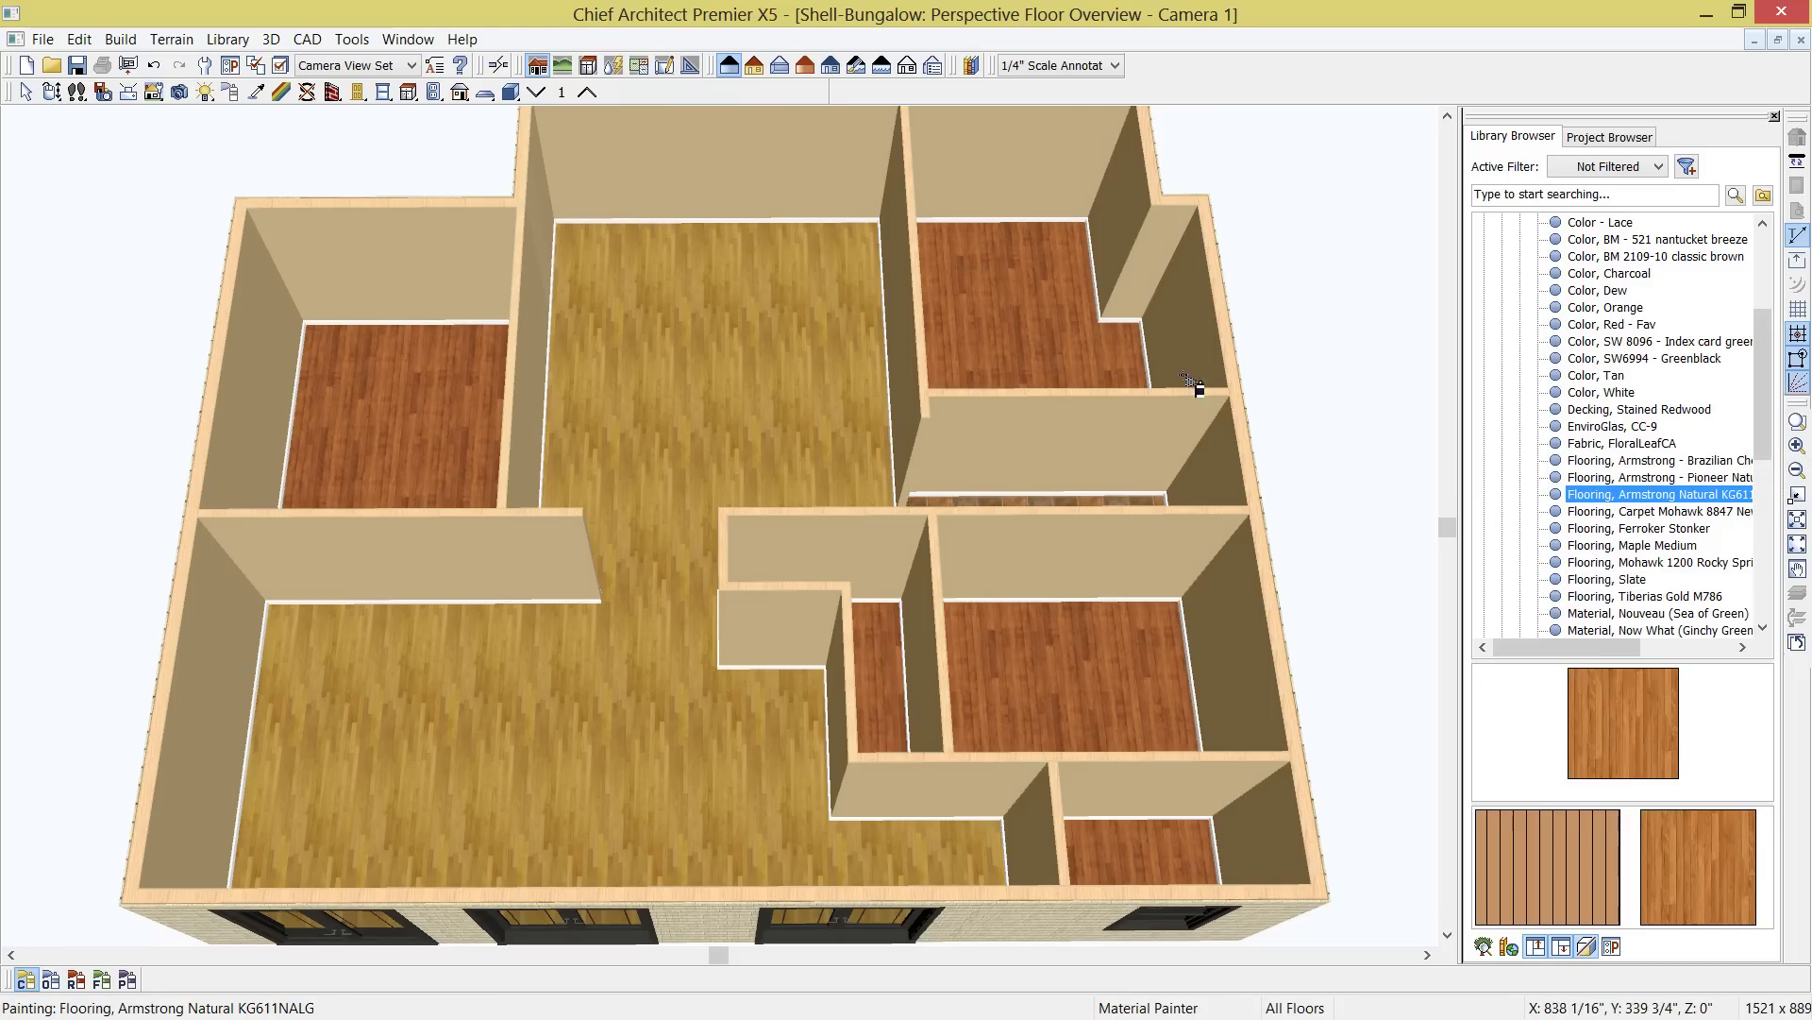
{"action": "left_click", "coordinate": [1001, 340]}
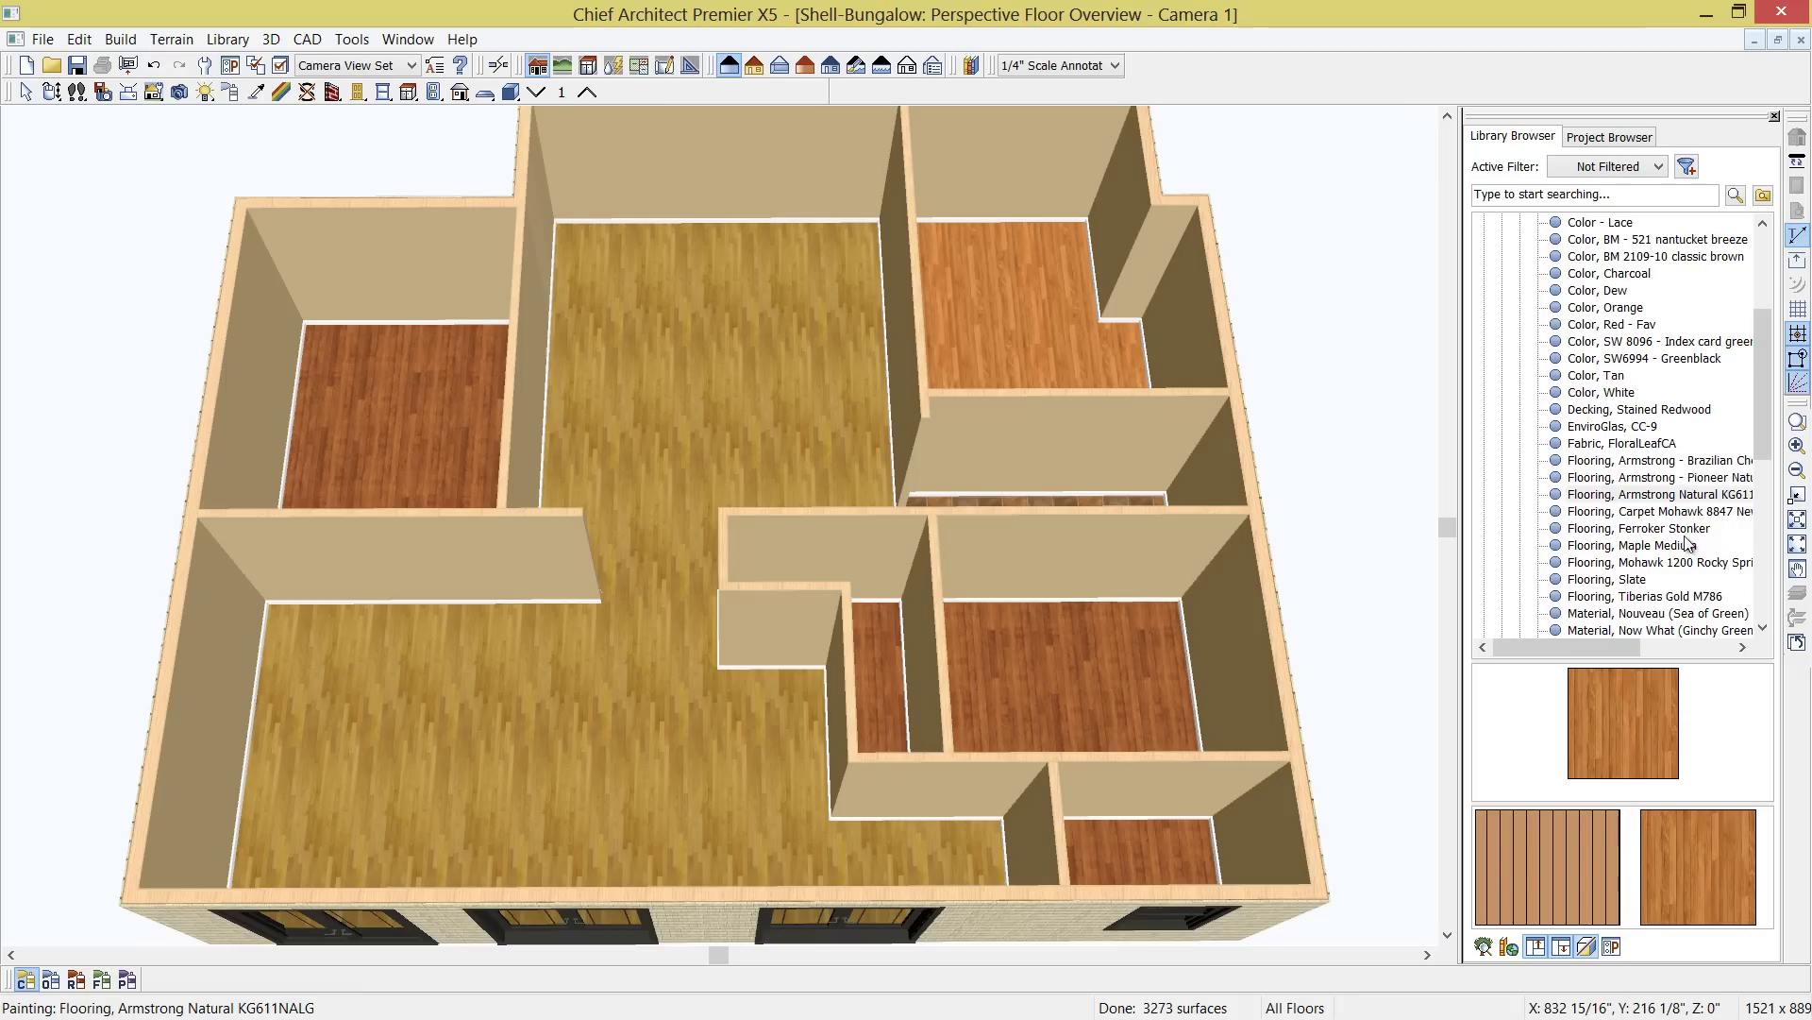
{"action": "key", "text": "space"}
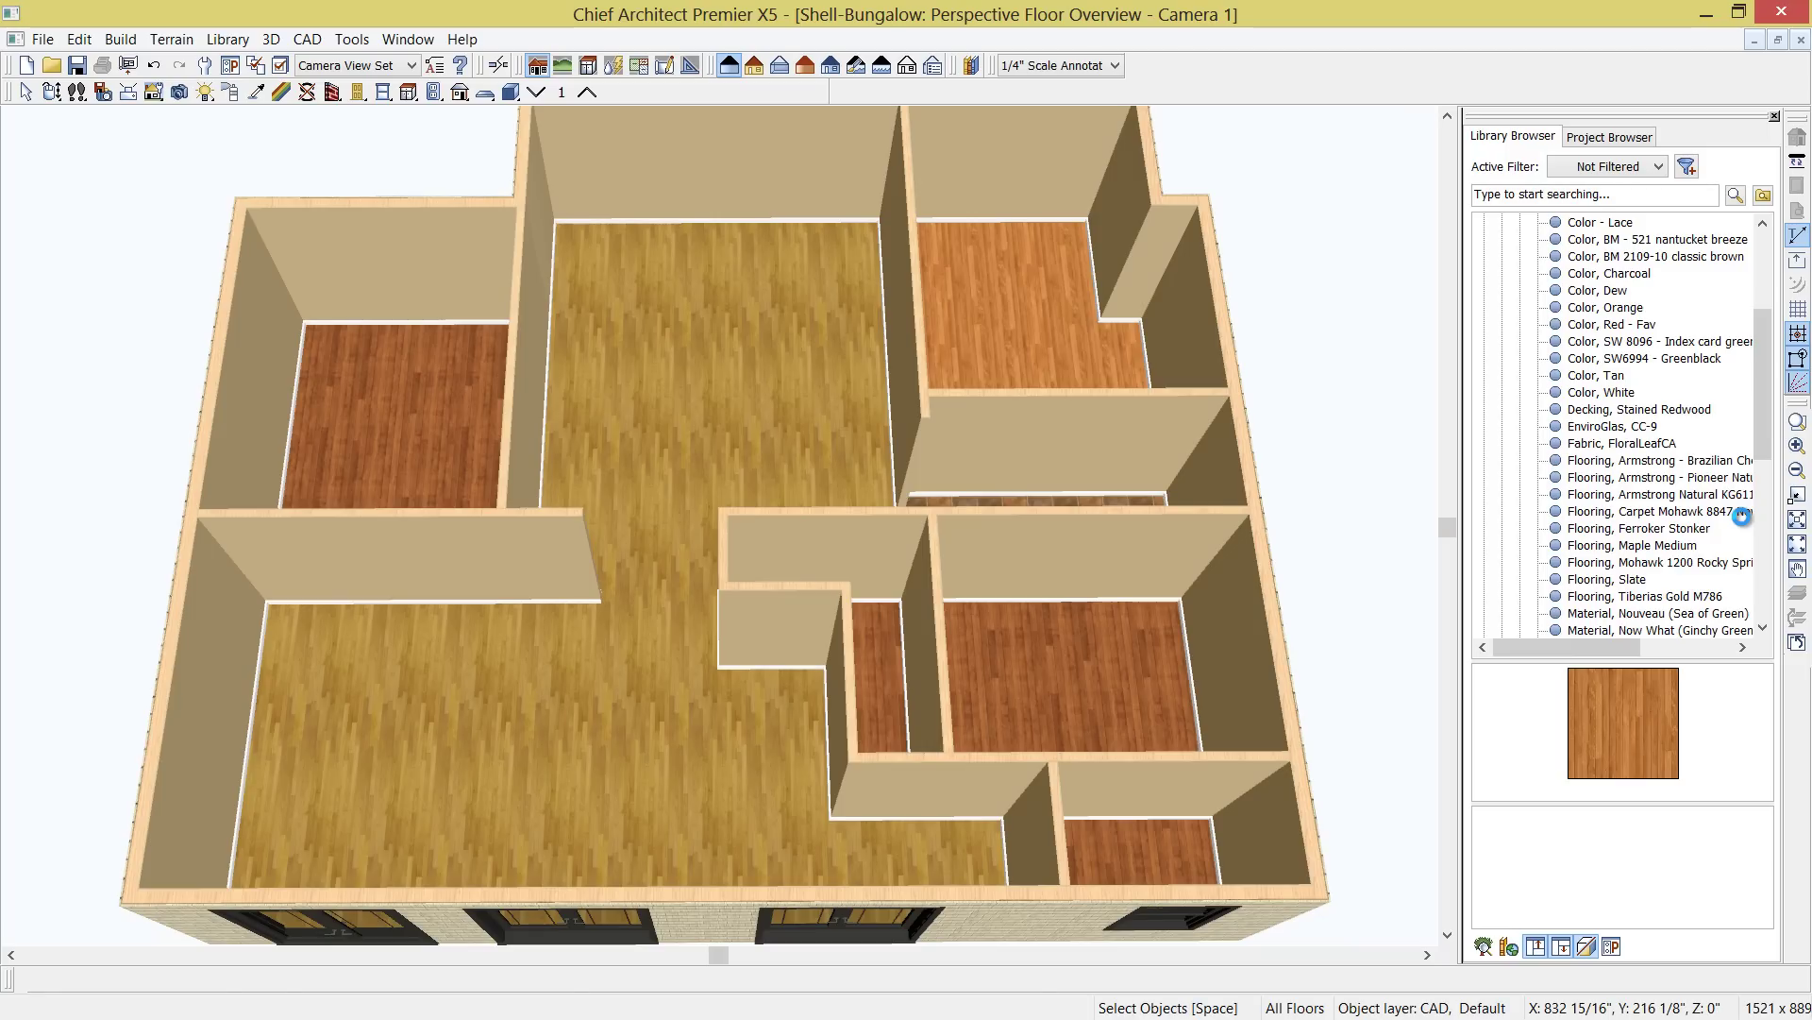
Apply Flooring, Ferroker Stonker to the small front corner room and square rear corner room, and Flooring, Carpet Mohawk 8847 New Generation to the L-shaped room
{"action": "left_click", "coordinate": [1648, 528]}
{"action": "left_click", "coordinate": [1144, 851]}
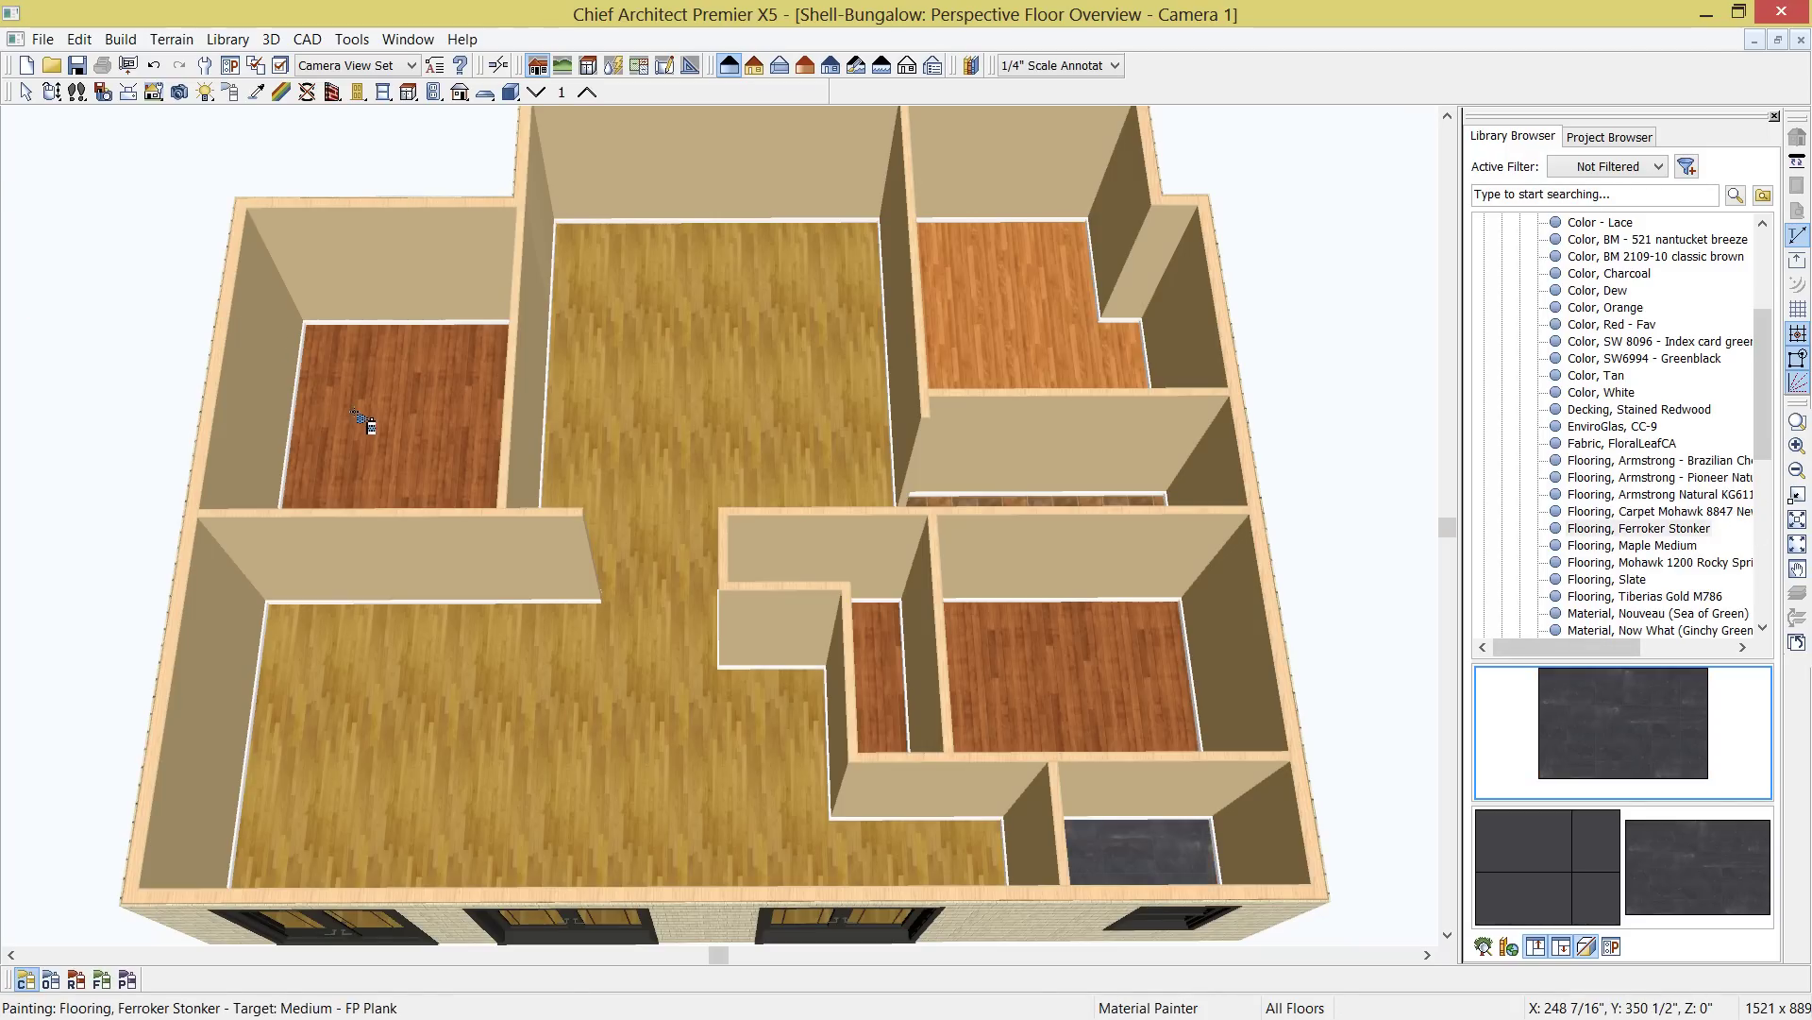
{"action": "left_click", "coordinate": [363, 417]}
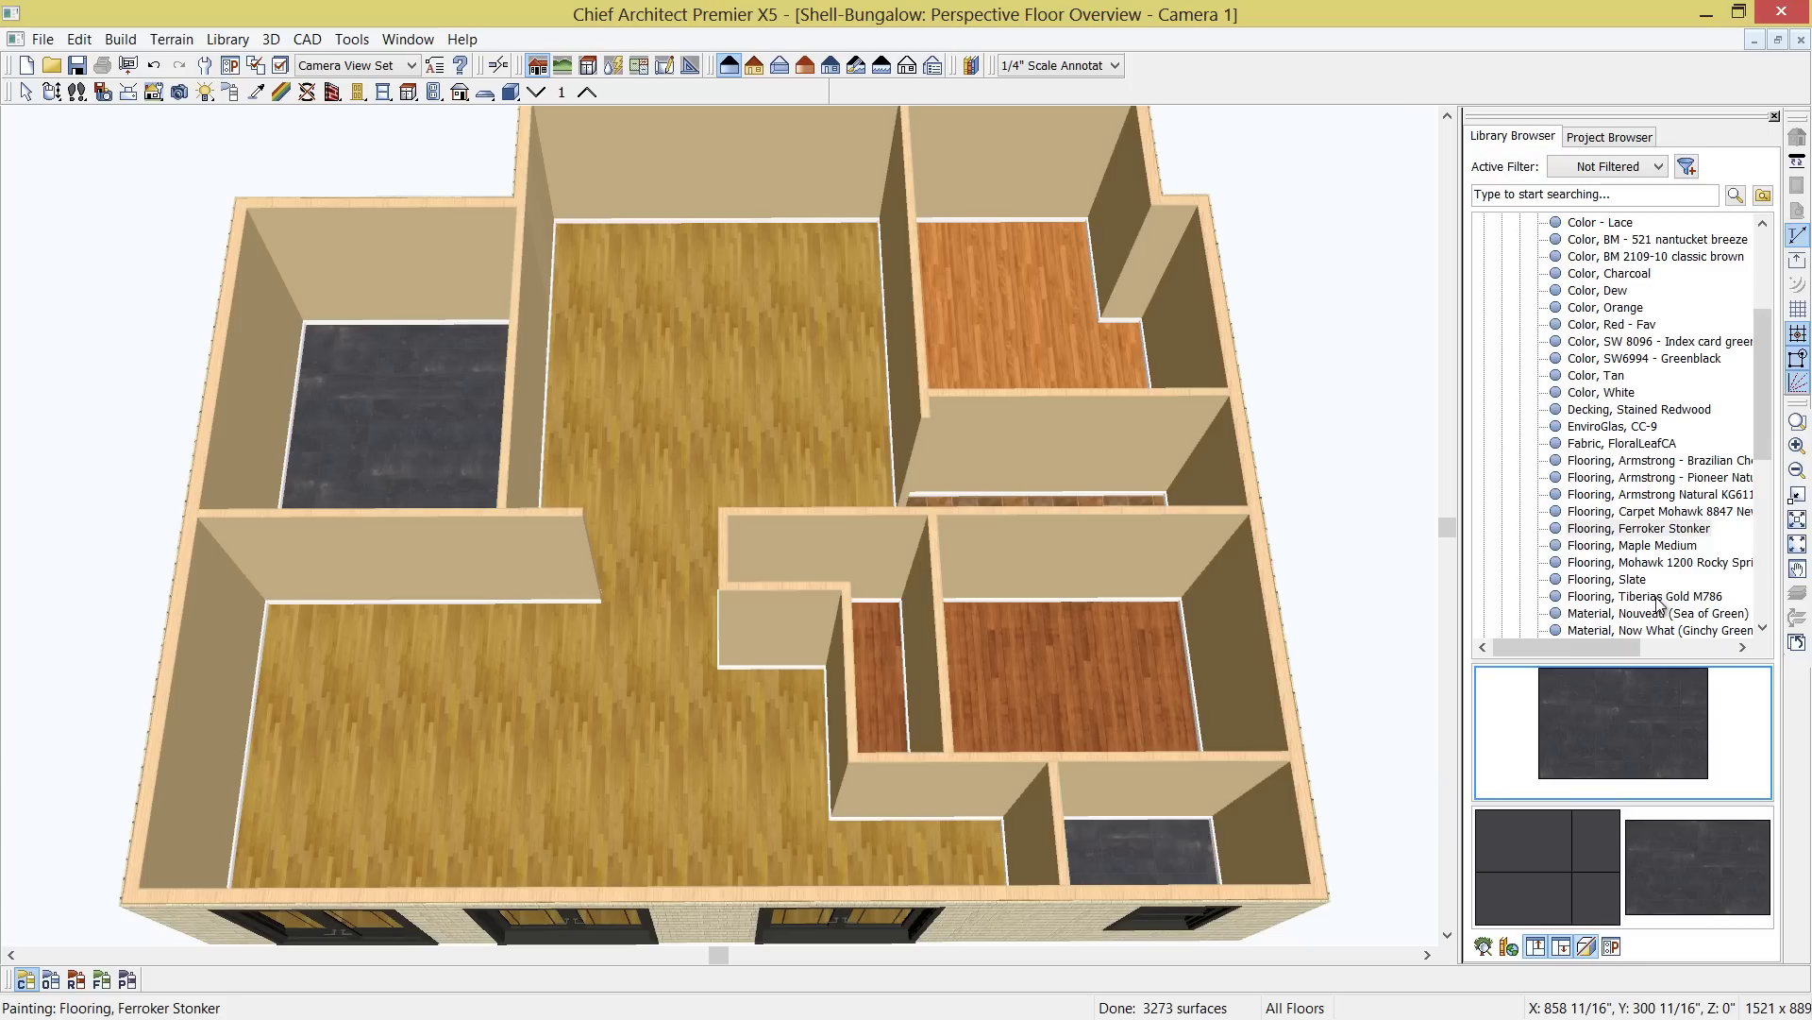
{"action": "left_click", "coordinate": [1700, 513]}
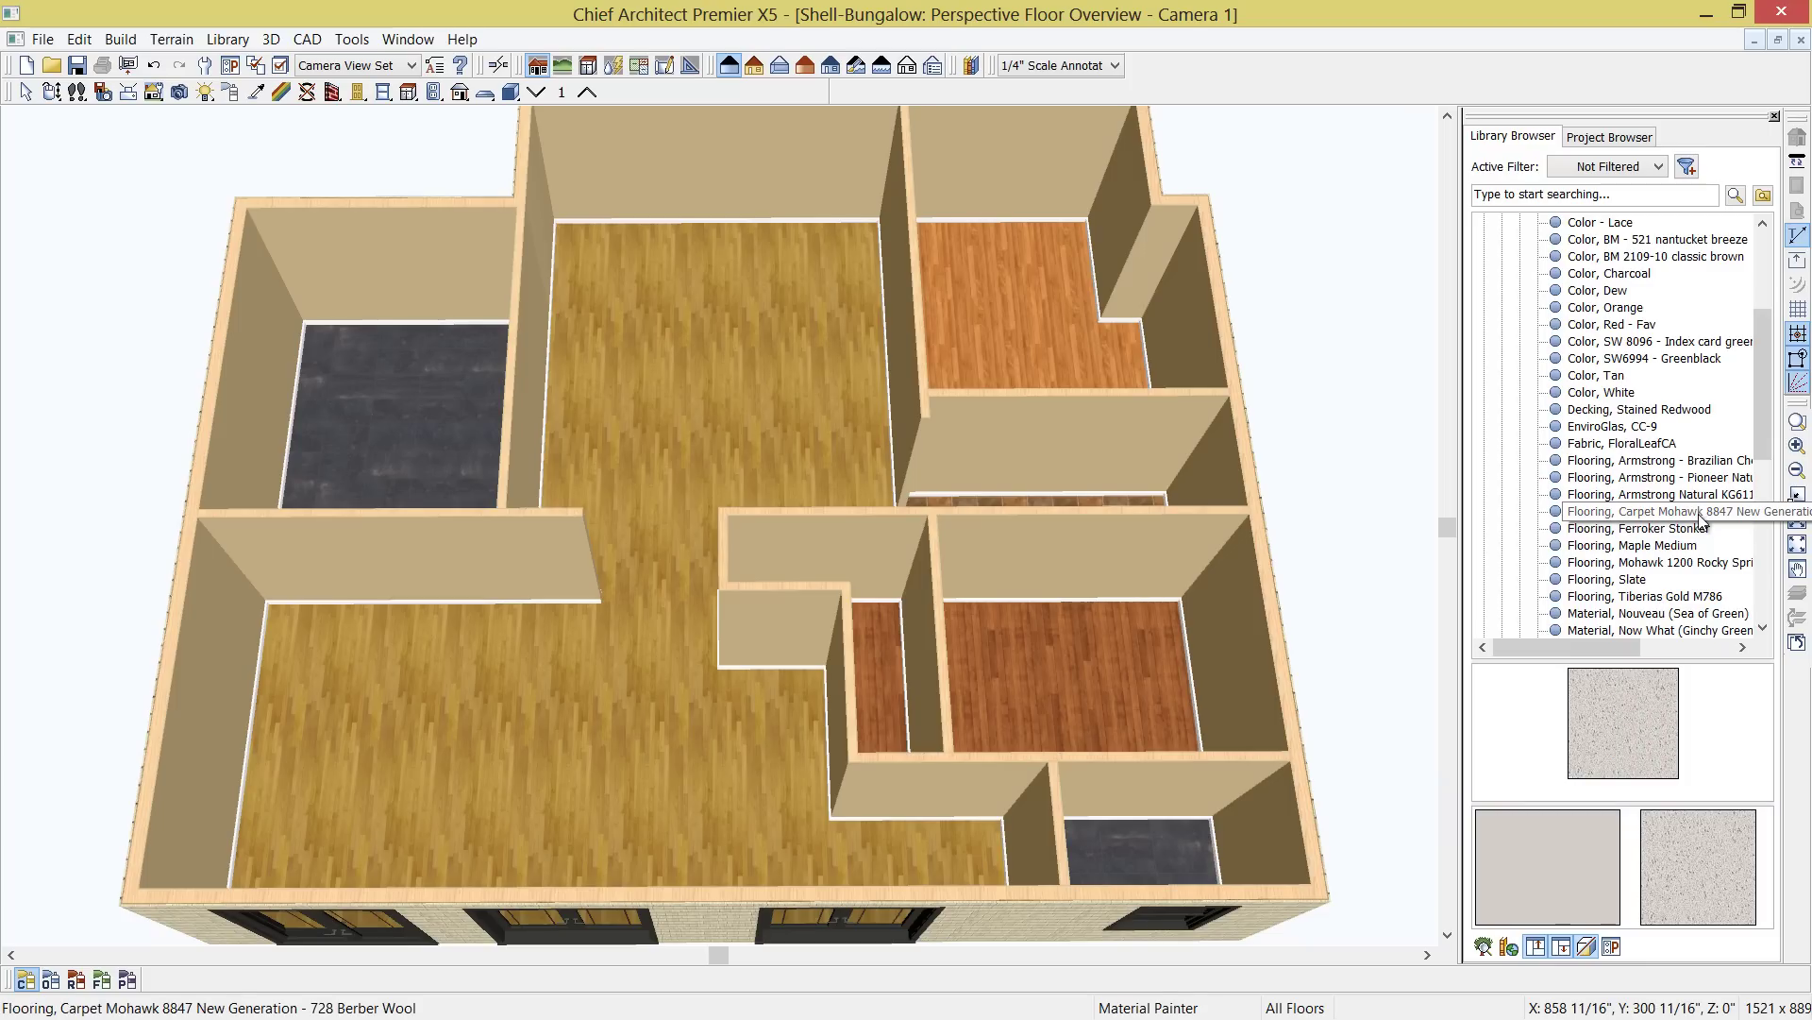
{"action": "left_click", "coordinate": [1036, 344]}
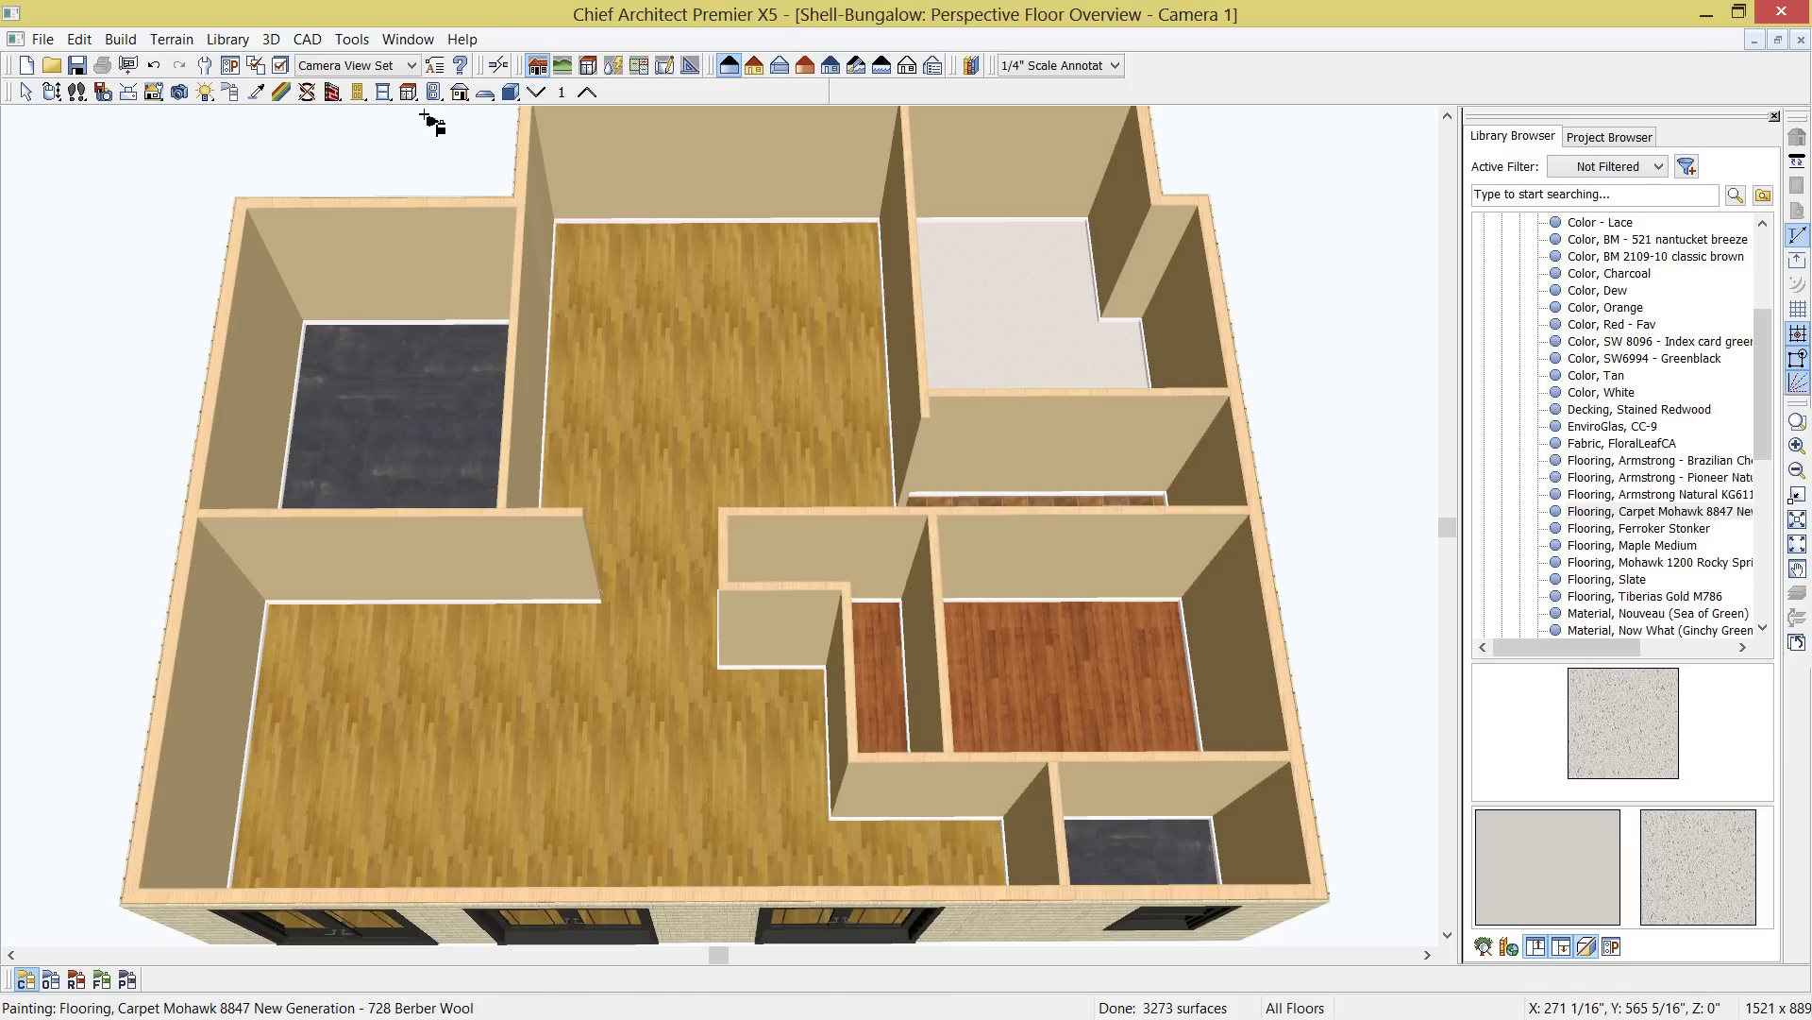
Draw an interior wall across the narrow side room opening off the central rear room, splitting it into two spaces
{"action": "left_click", "coordinate": [330, 92]}
{"action": "left_click", "coordinate": [665, 91]}
{"action": "mouse_move", "coordinate": [1027, 398]}
{"action": "left_mouse_down"}
{"action": "mouse_move", "coordinate": [1038, 578]}
{"action": "mouse_move", "coordinate": [1039, 524]}
{"action": "left_mouse_up"}
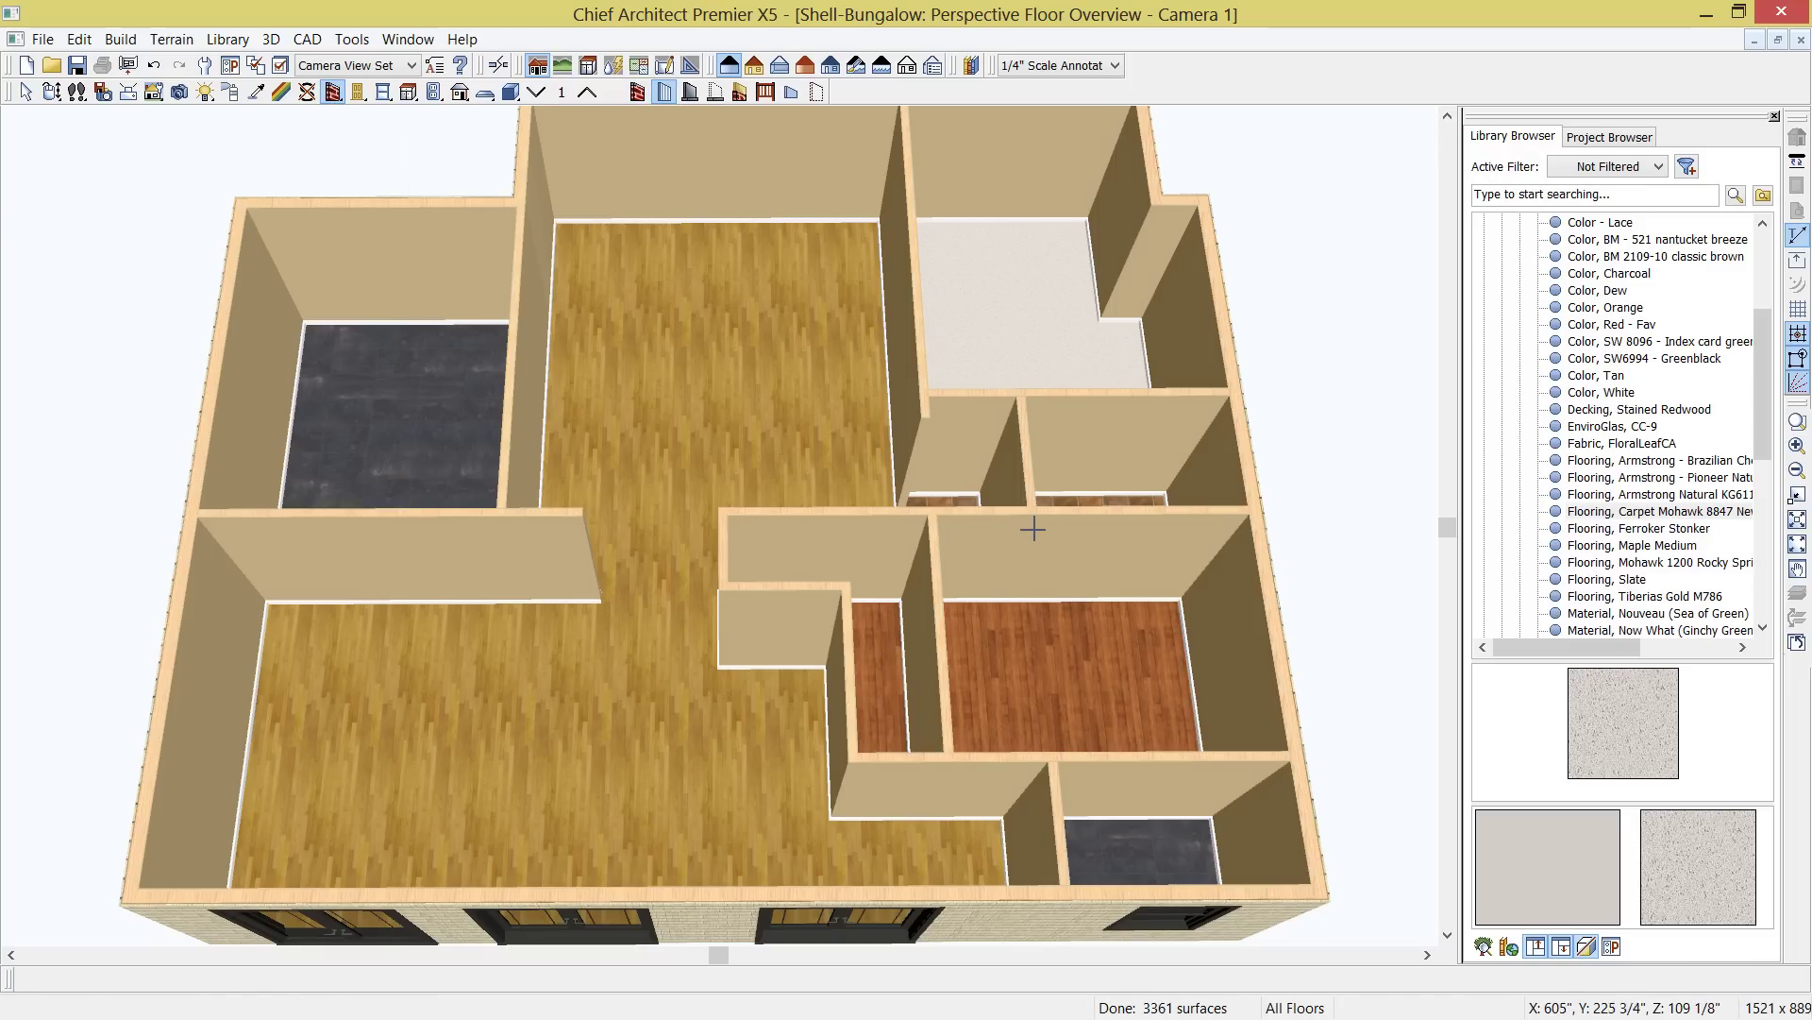
Copy Flooring, Natural - MP Plank from the central rear room to the inner half of the divided side room and the narrow closet
{"action": "left_click", "coordinate": [255, 91]}
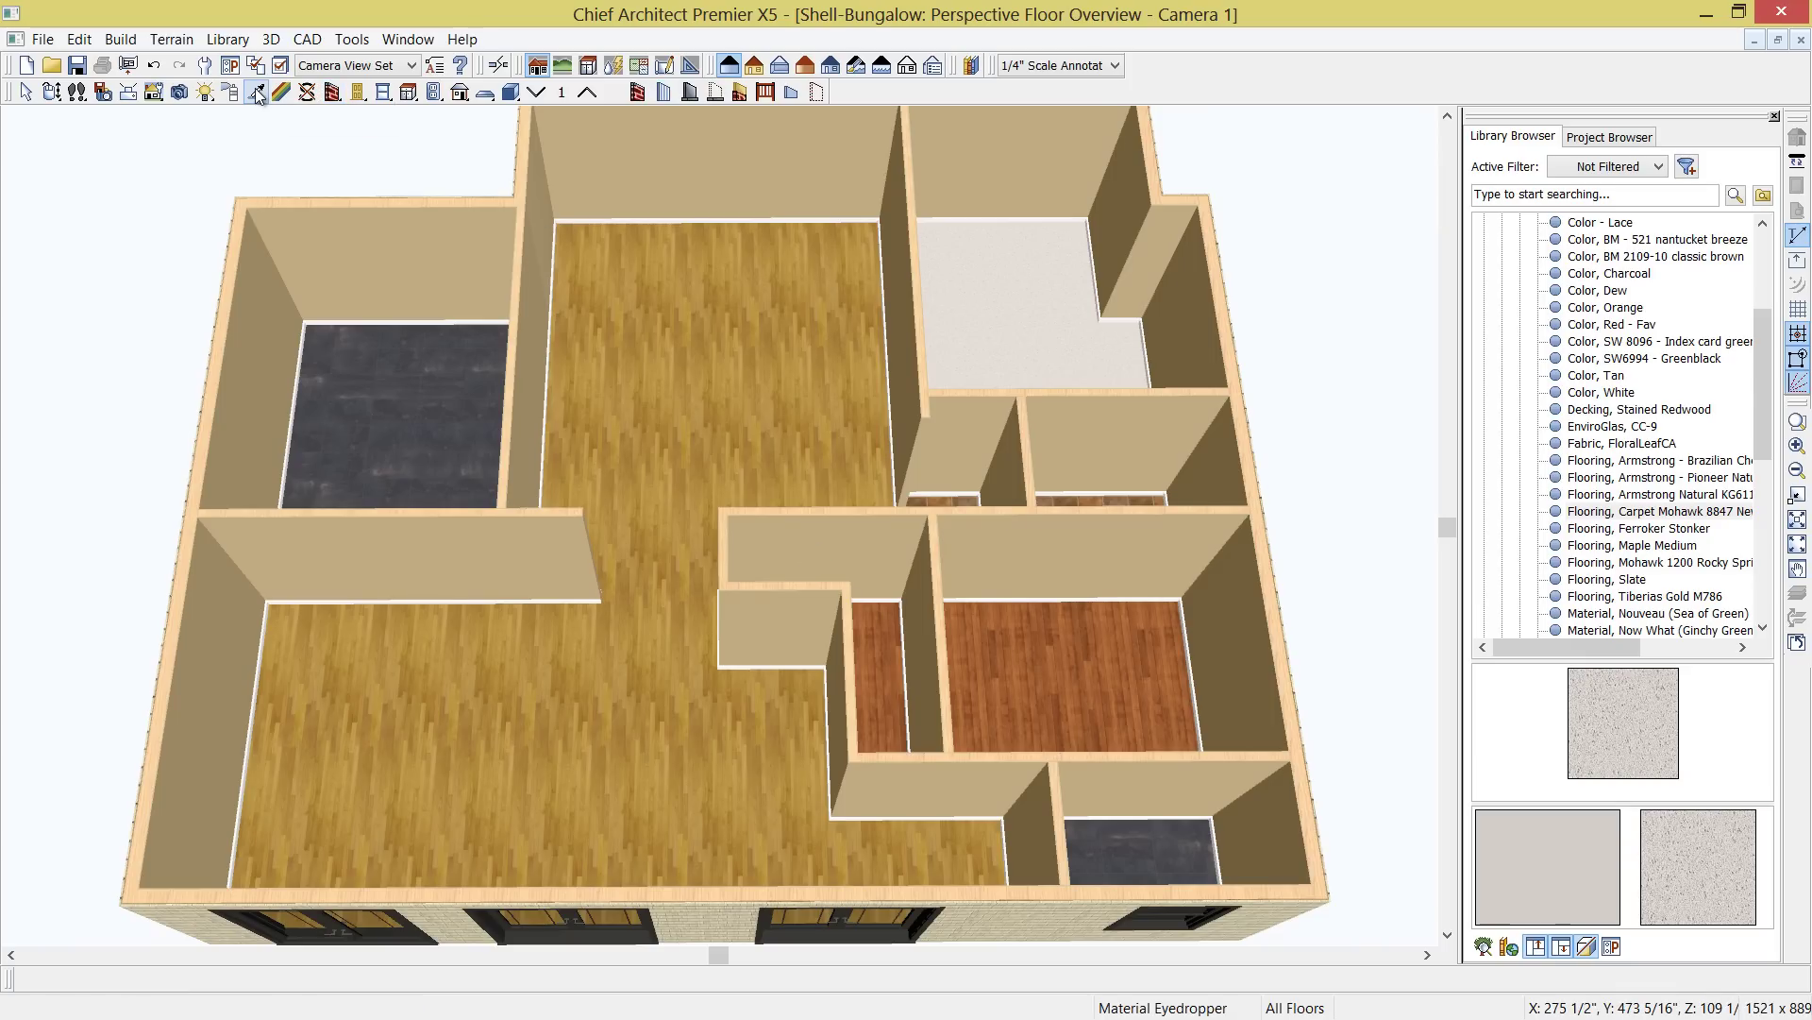
{"action": "left_click", "coordinate": [661, 397]}
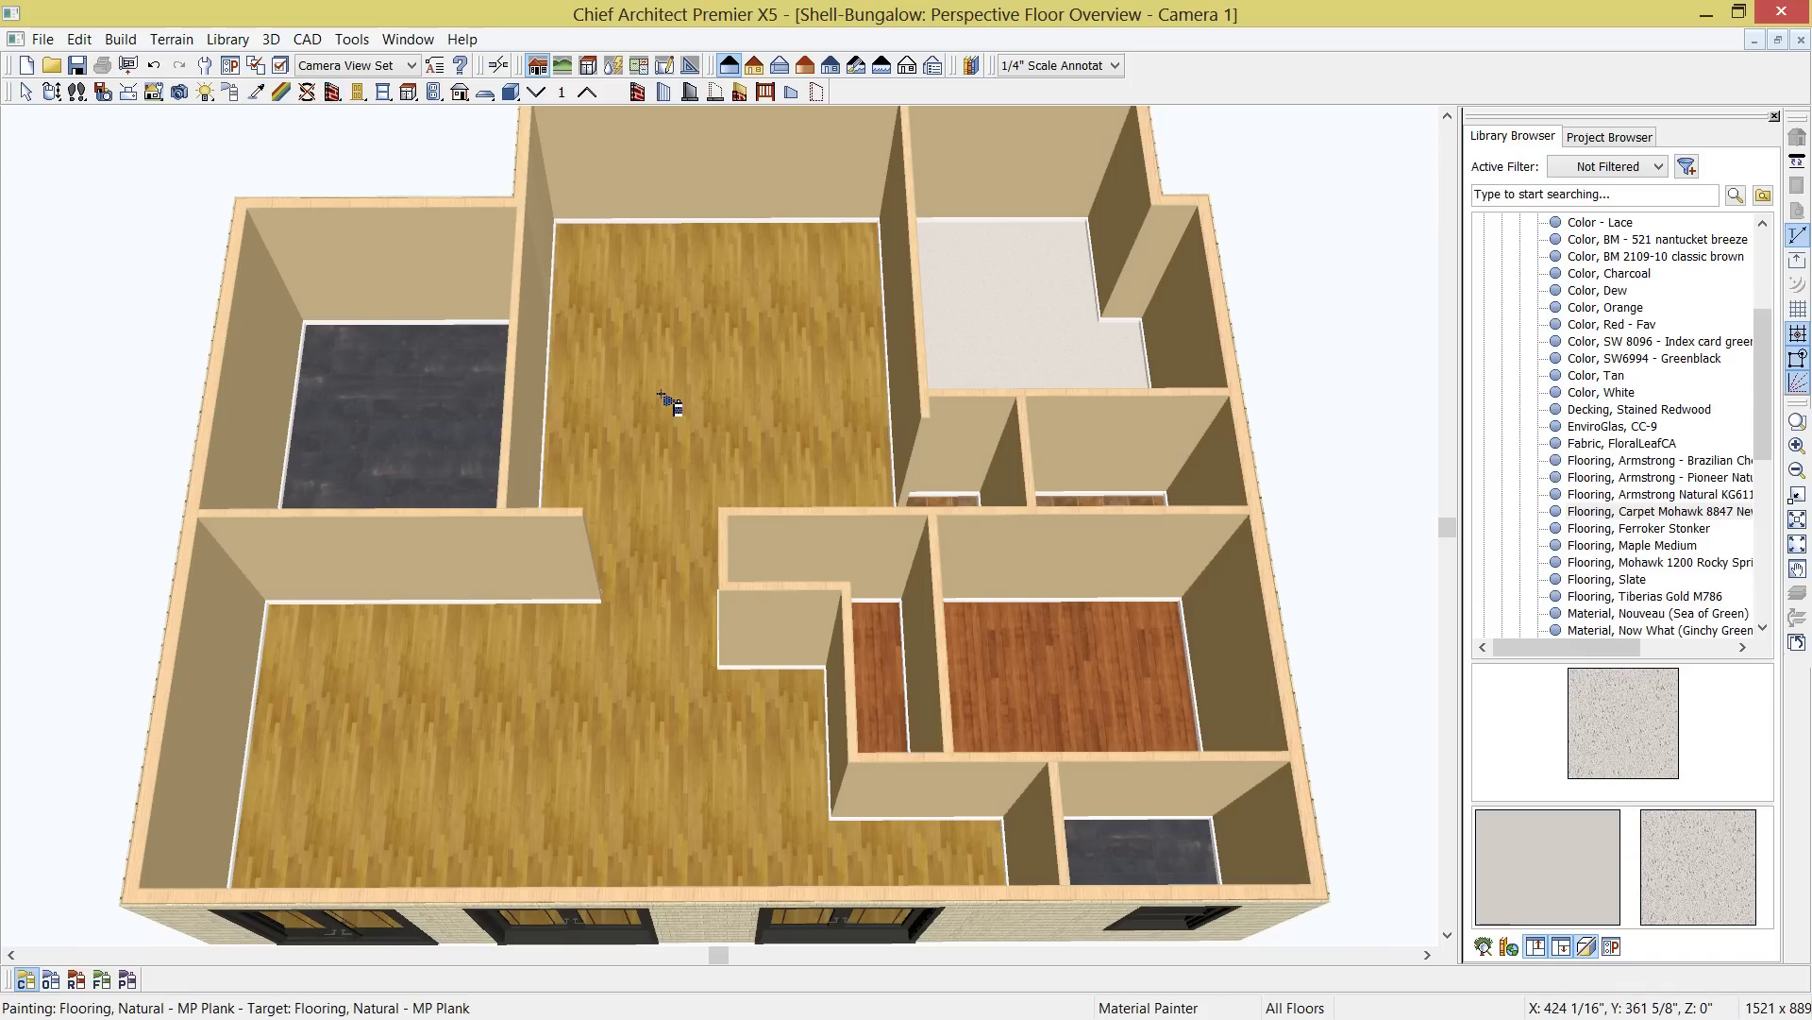
{"action": "left_click", "coordinate": [962, 502]}
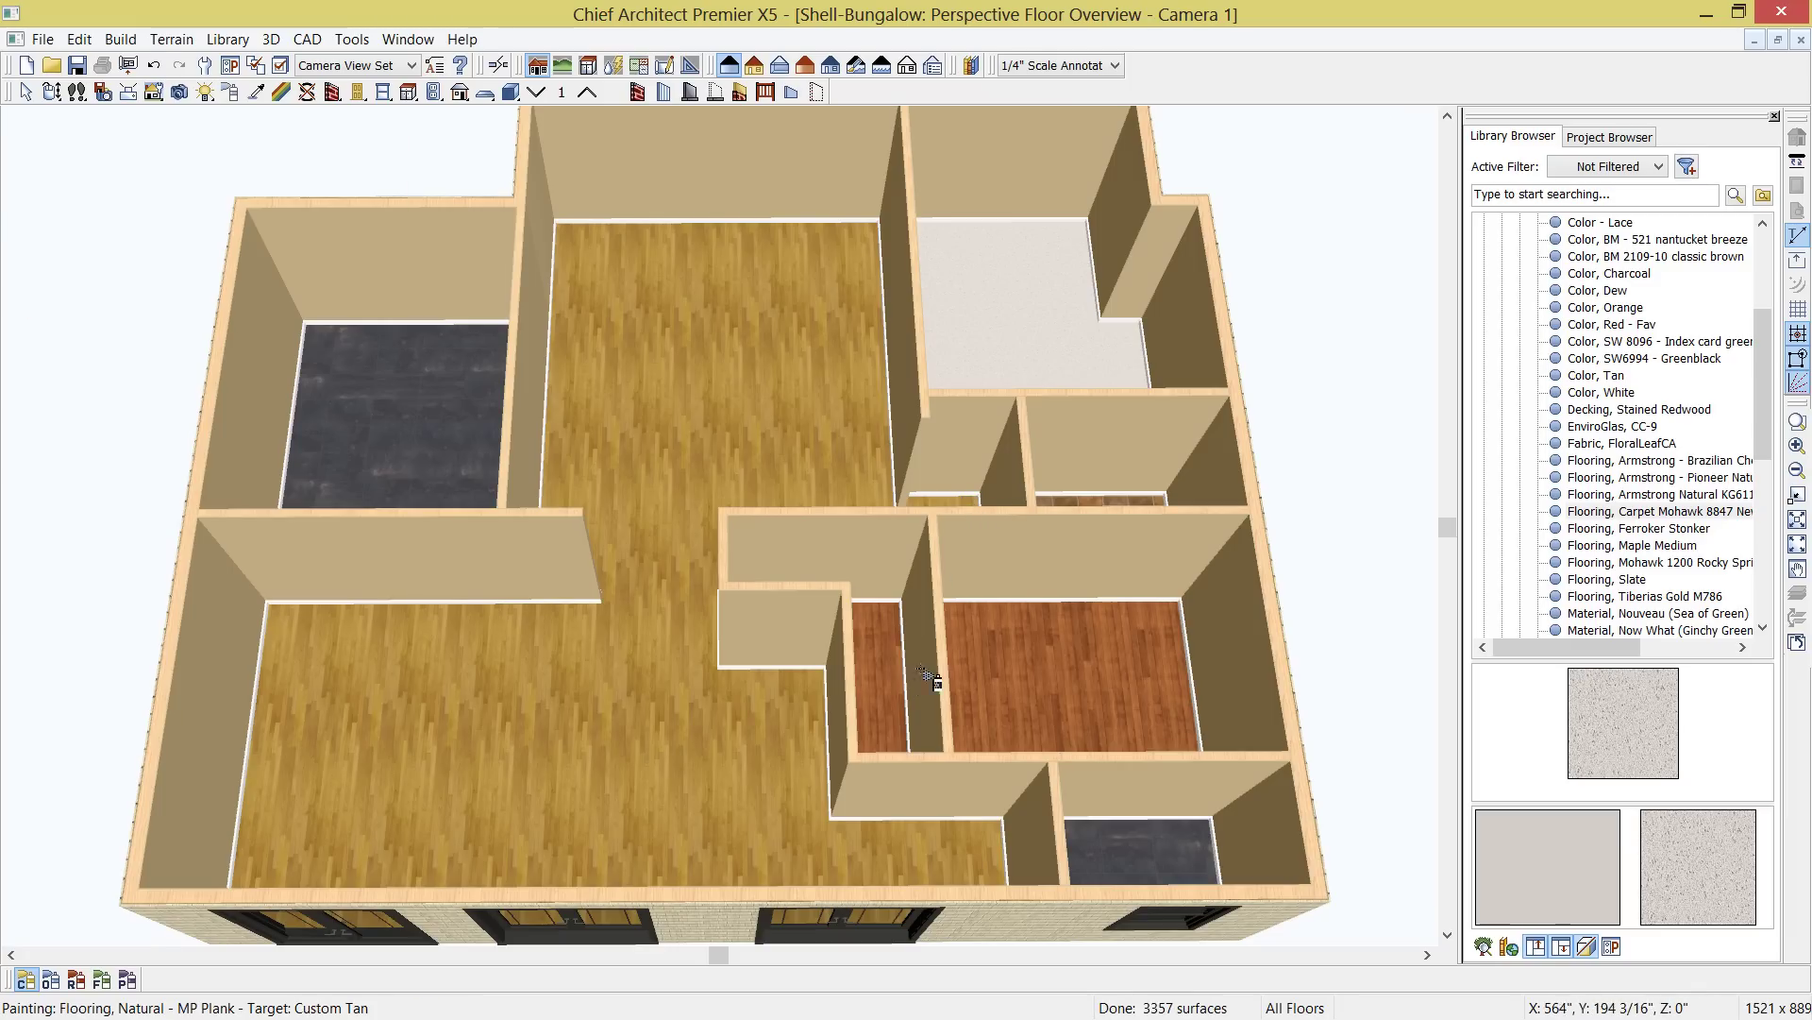
{"action": "left_click", "coordinate": [896, 701]}
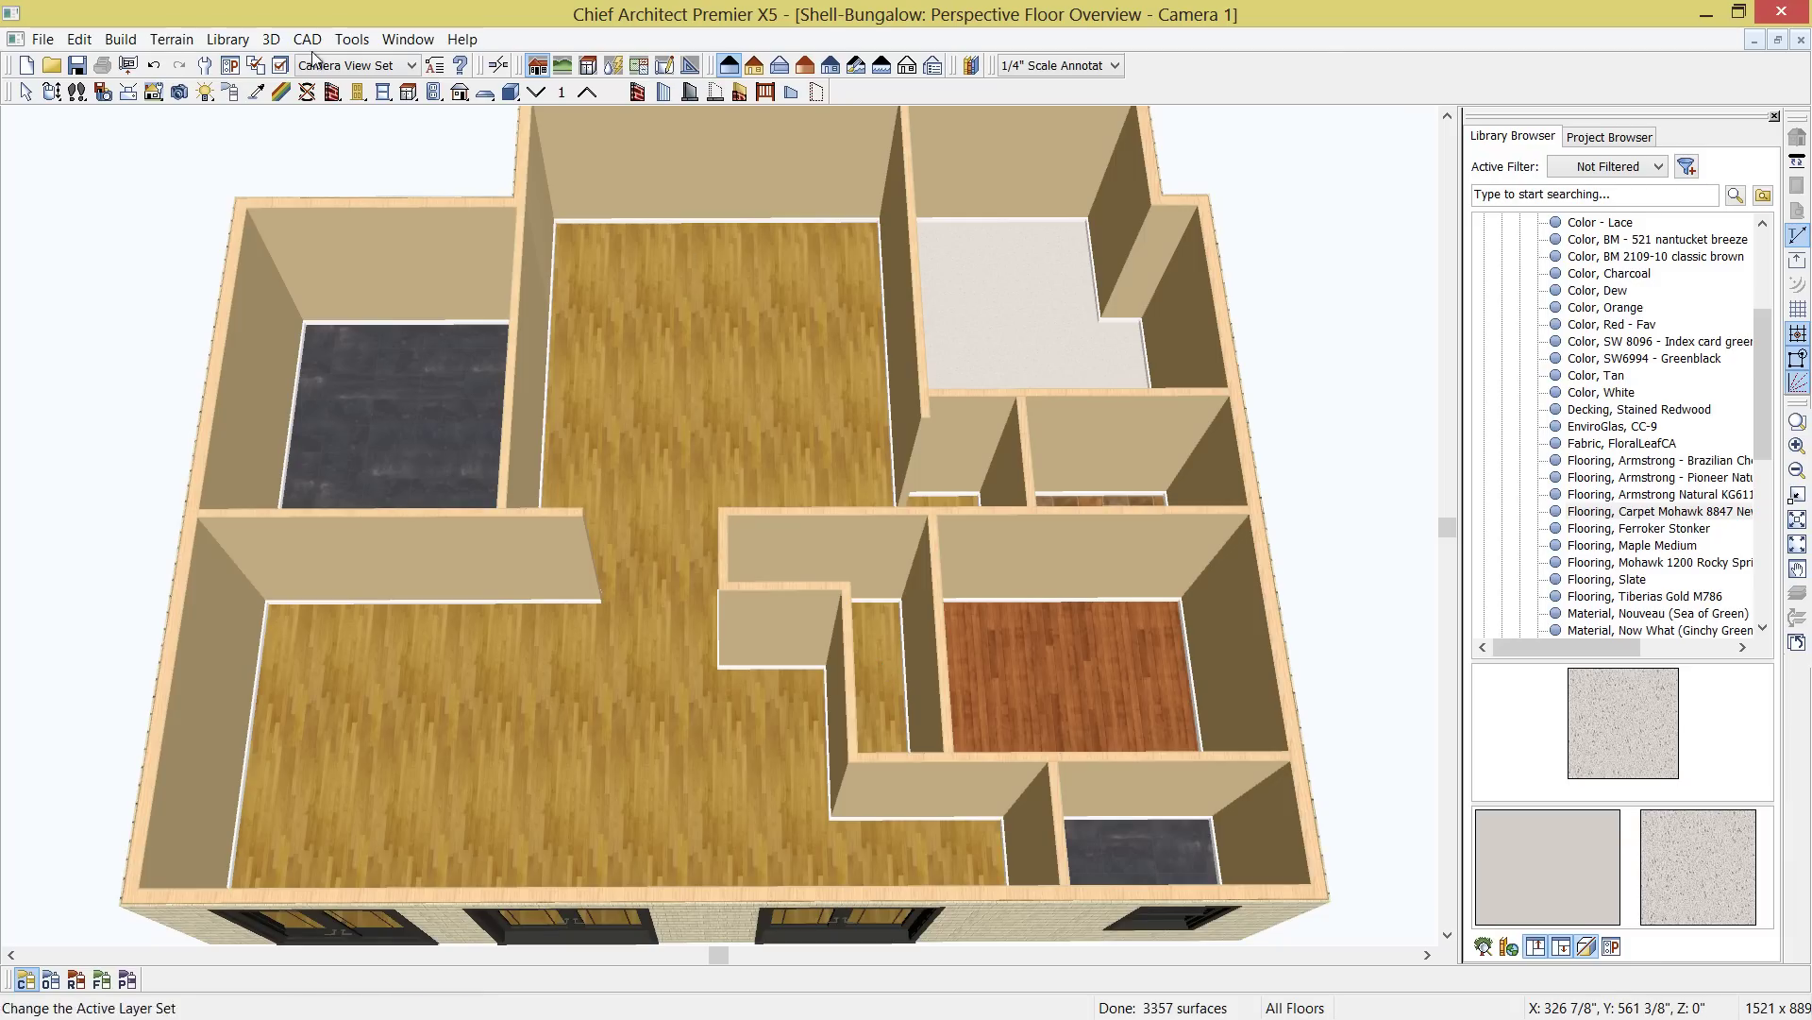
Copy the Flooring, Carpet Mohawk 8847 New Generation - 728 Berber Wool material from the L-shaped corner room to the large side bedroom's floor
{"action": "left_click", "coordinate": [255, 91]}
{"action": "left_click", "coordinate": [1016, 324]}
{"action": "left_click", "coordinate": [1091, 700]}
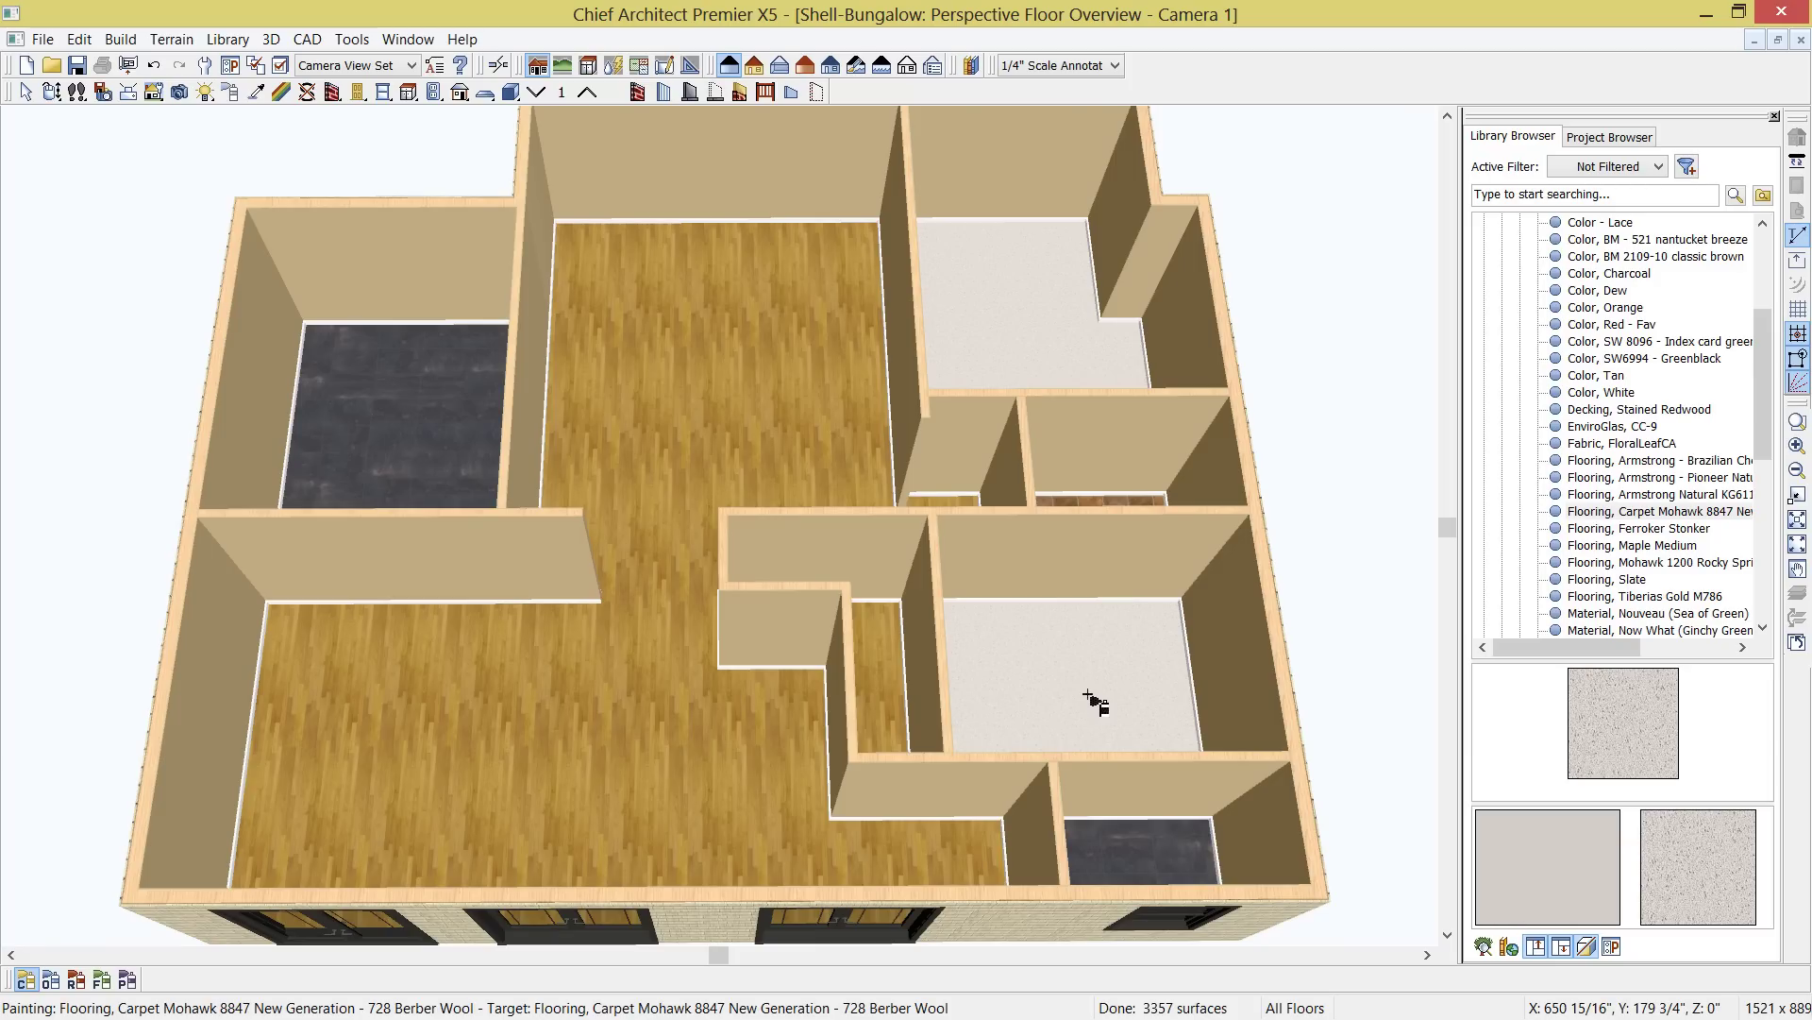
Examine the ceiling and floor structure settings in the carpeted side bedroom's room specification, leaving the values as they are
{"action": "key", "text": "space"}
{"action": "left_click", "coordinate": [1087, 695]}
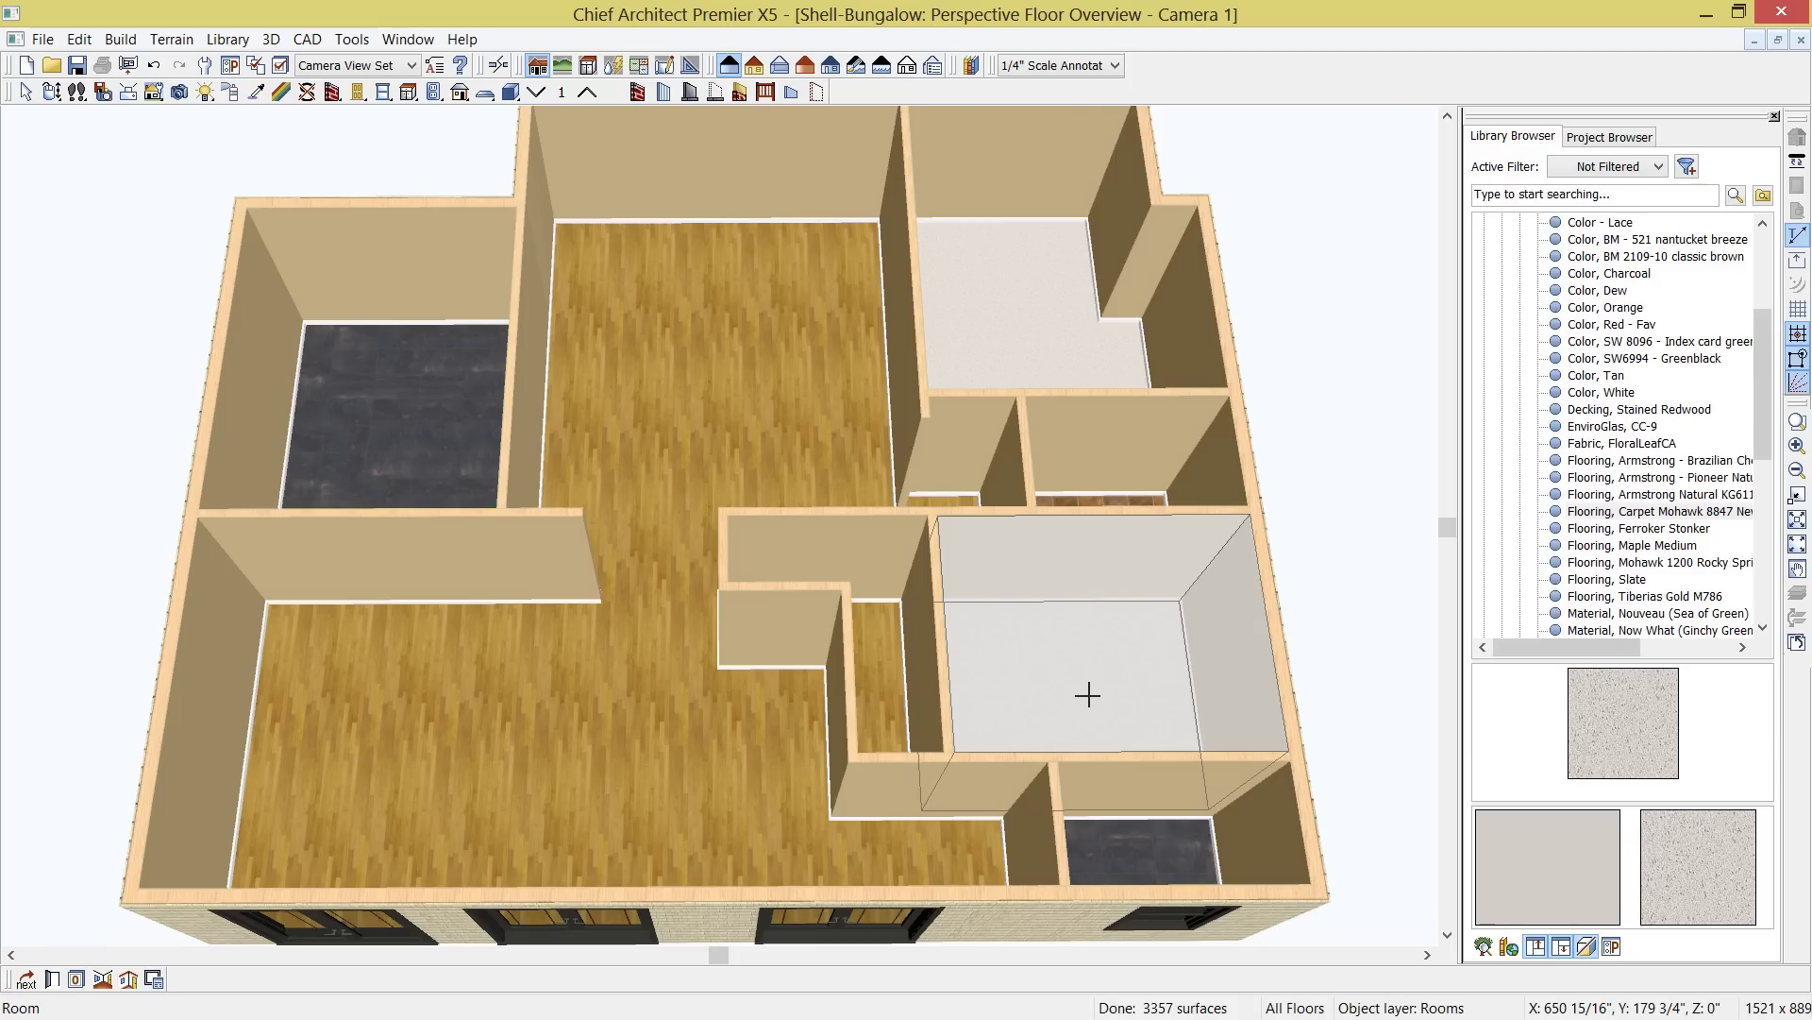
{"action": "double_click", "coordinate": [1087, 695]}
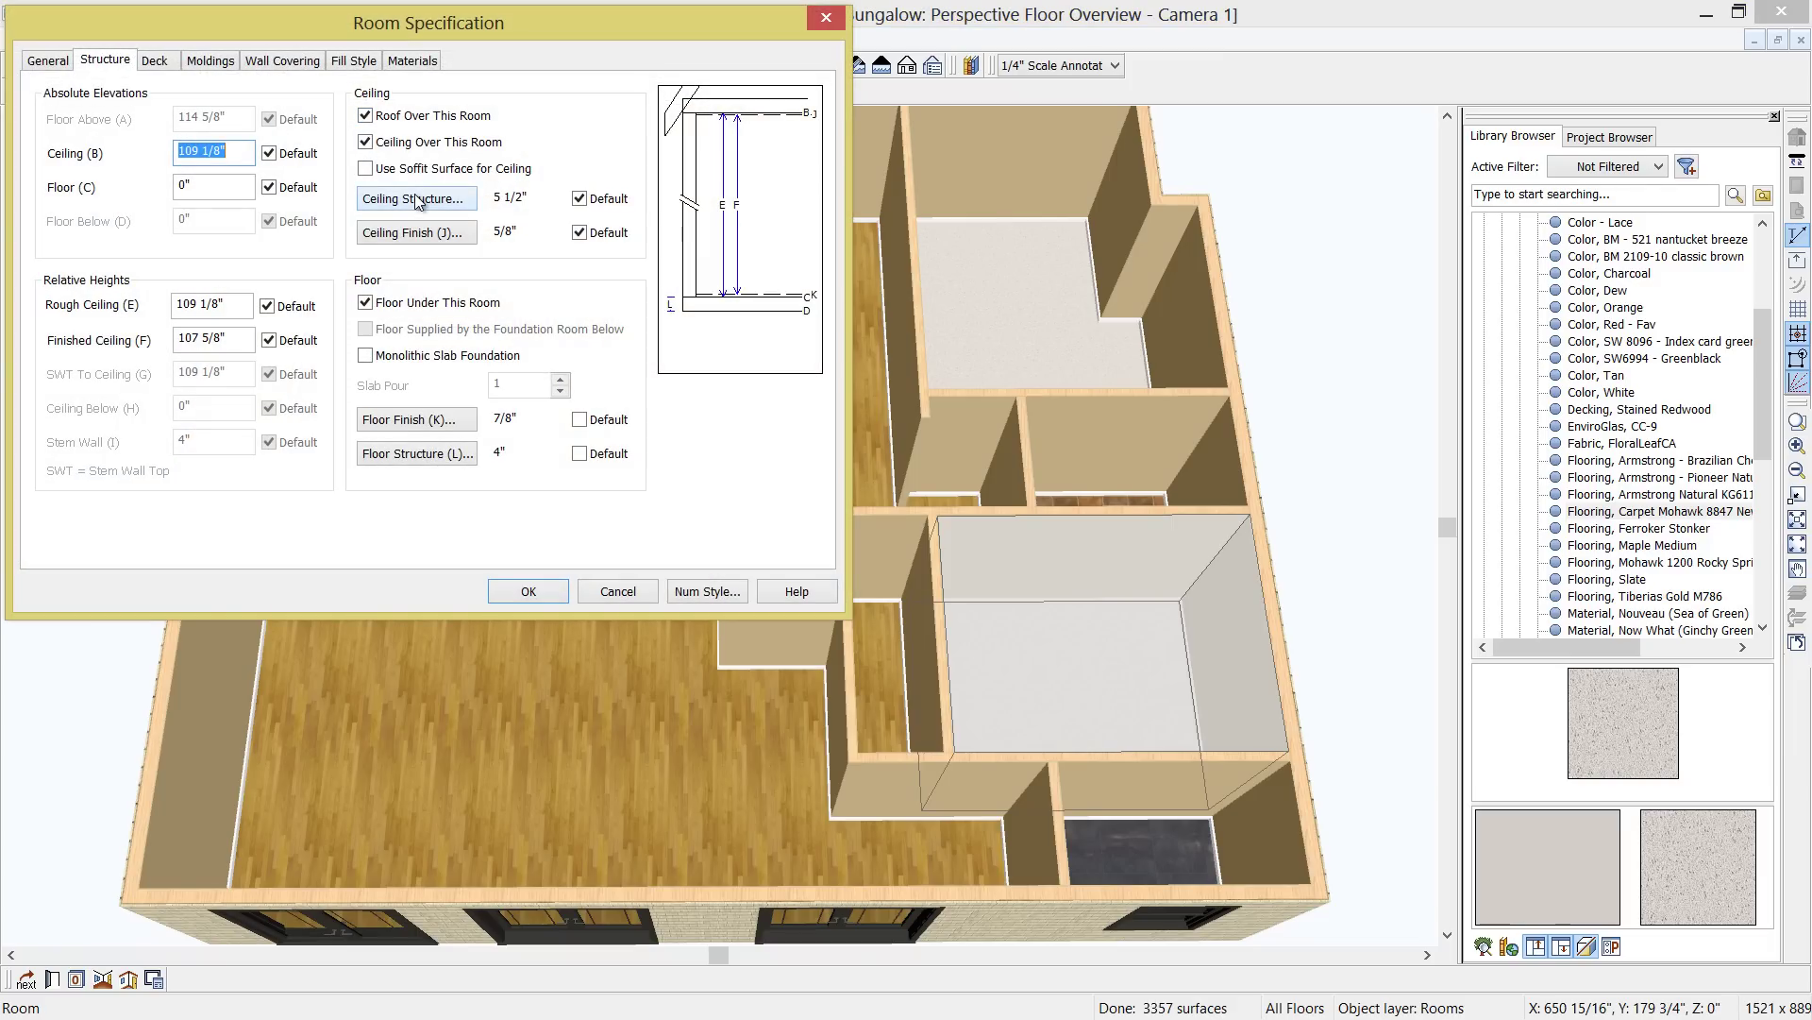
{"action": "left_click", "coordinate": [229, 153]}
{"action": "left_click_drag", "start_coordinate": [230, 153], "coordinate": [178, 154]}
{"action": "left_click", "coordinate": [549, 593]}
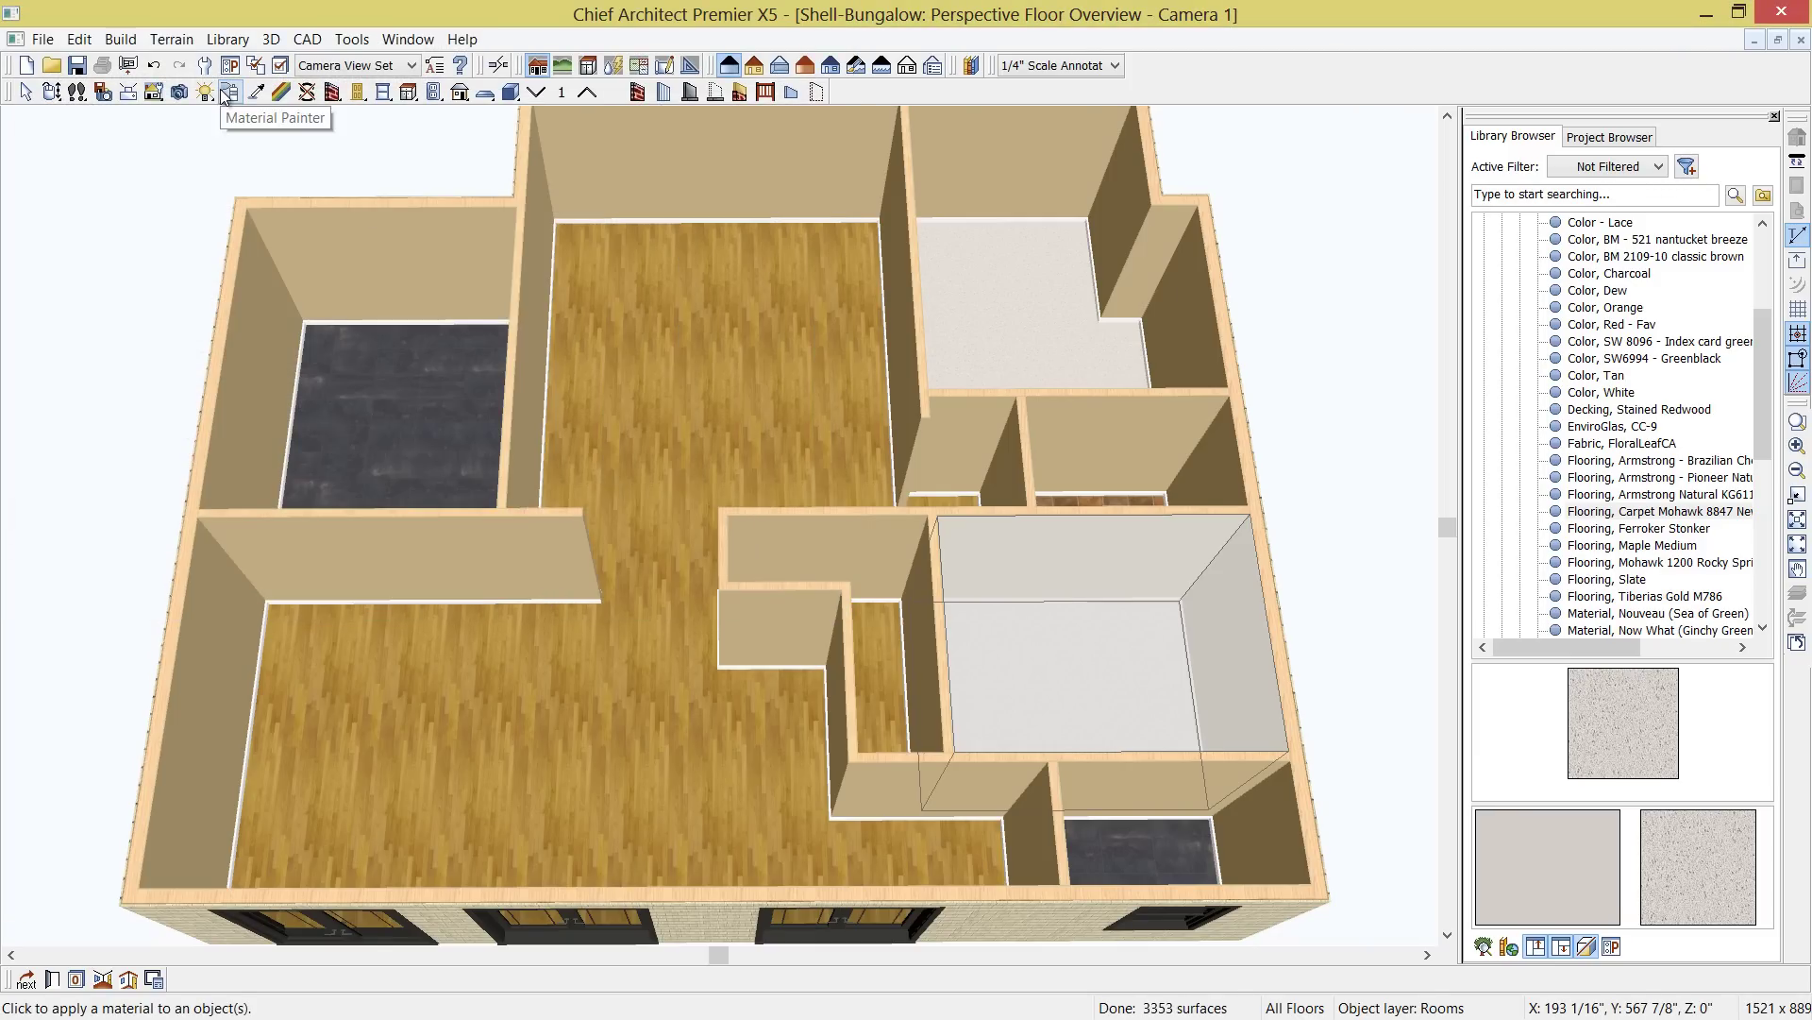
{"action": "key", "text": "space"}
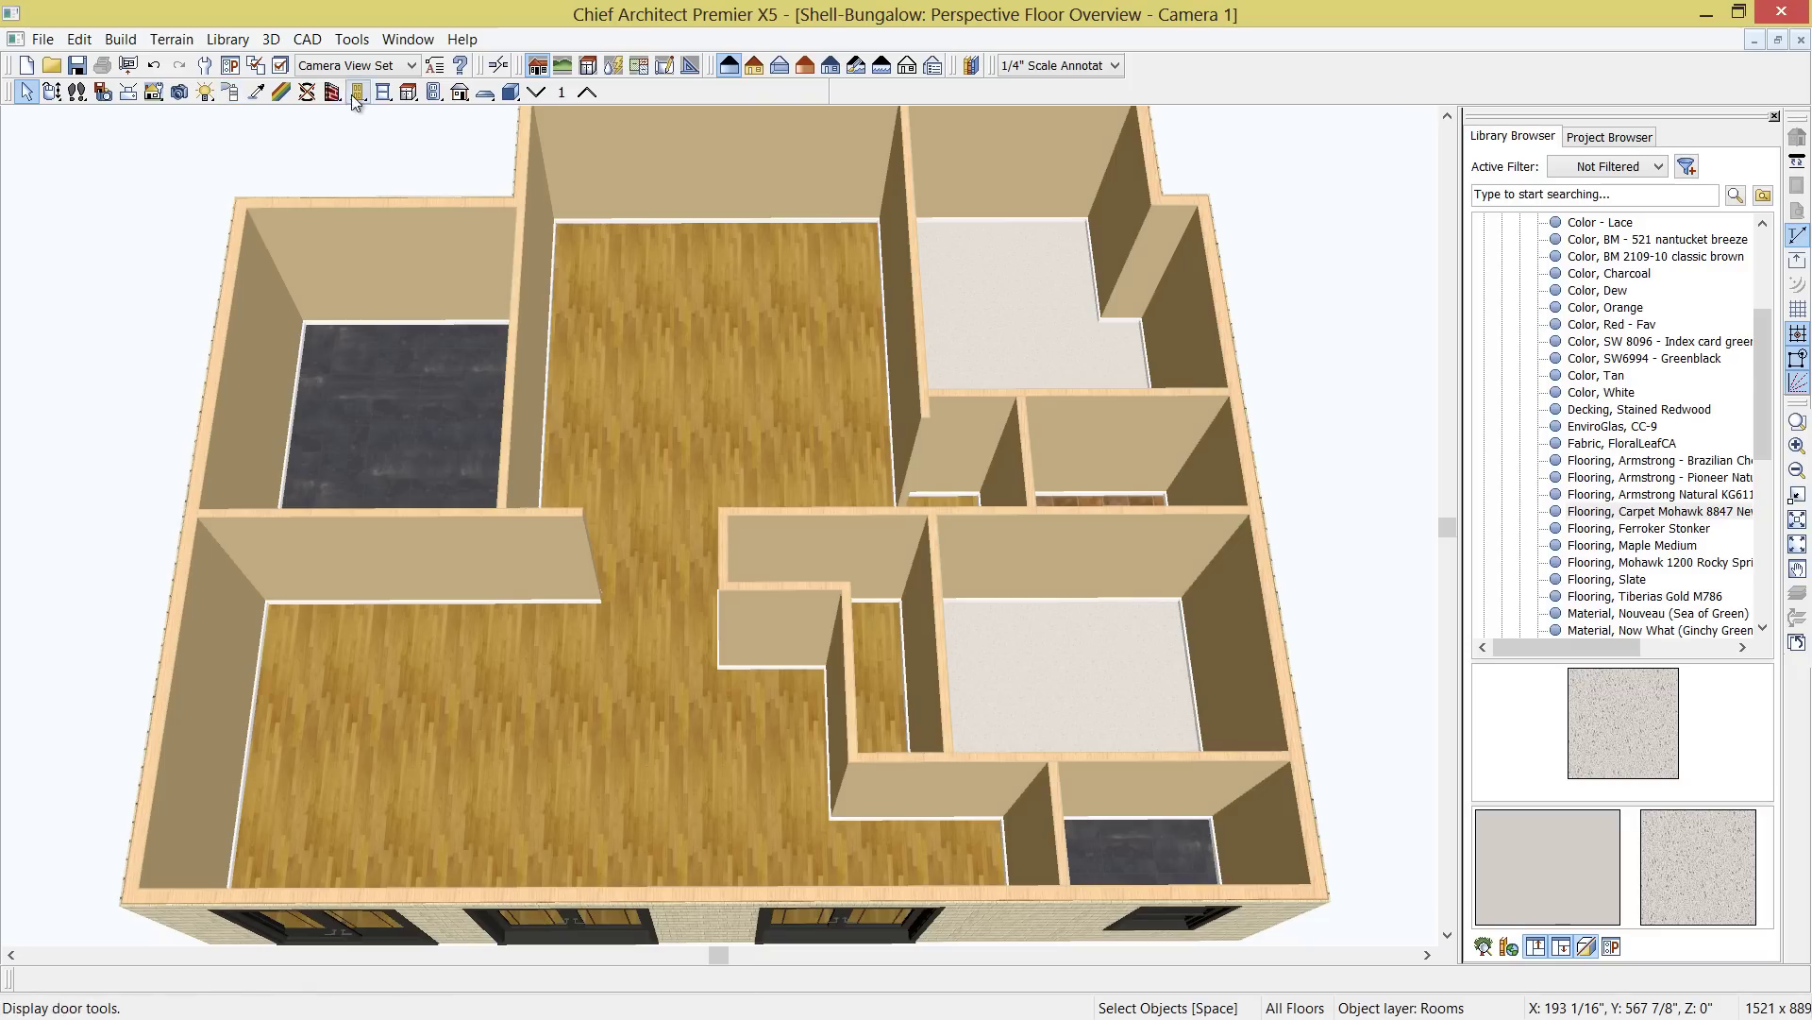
Place three adjoining windows side by side in the back wall of the central rear room
{"action": "left_click", "coordinate": [384, 92]}
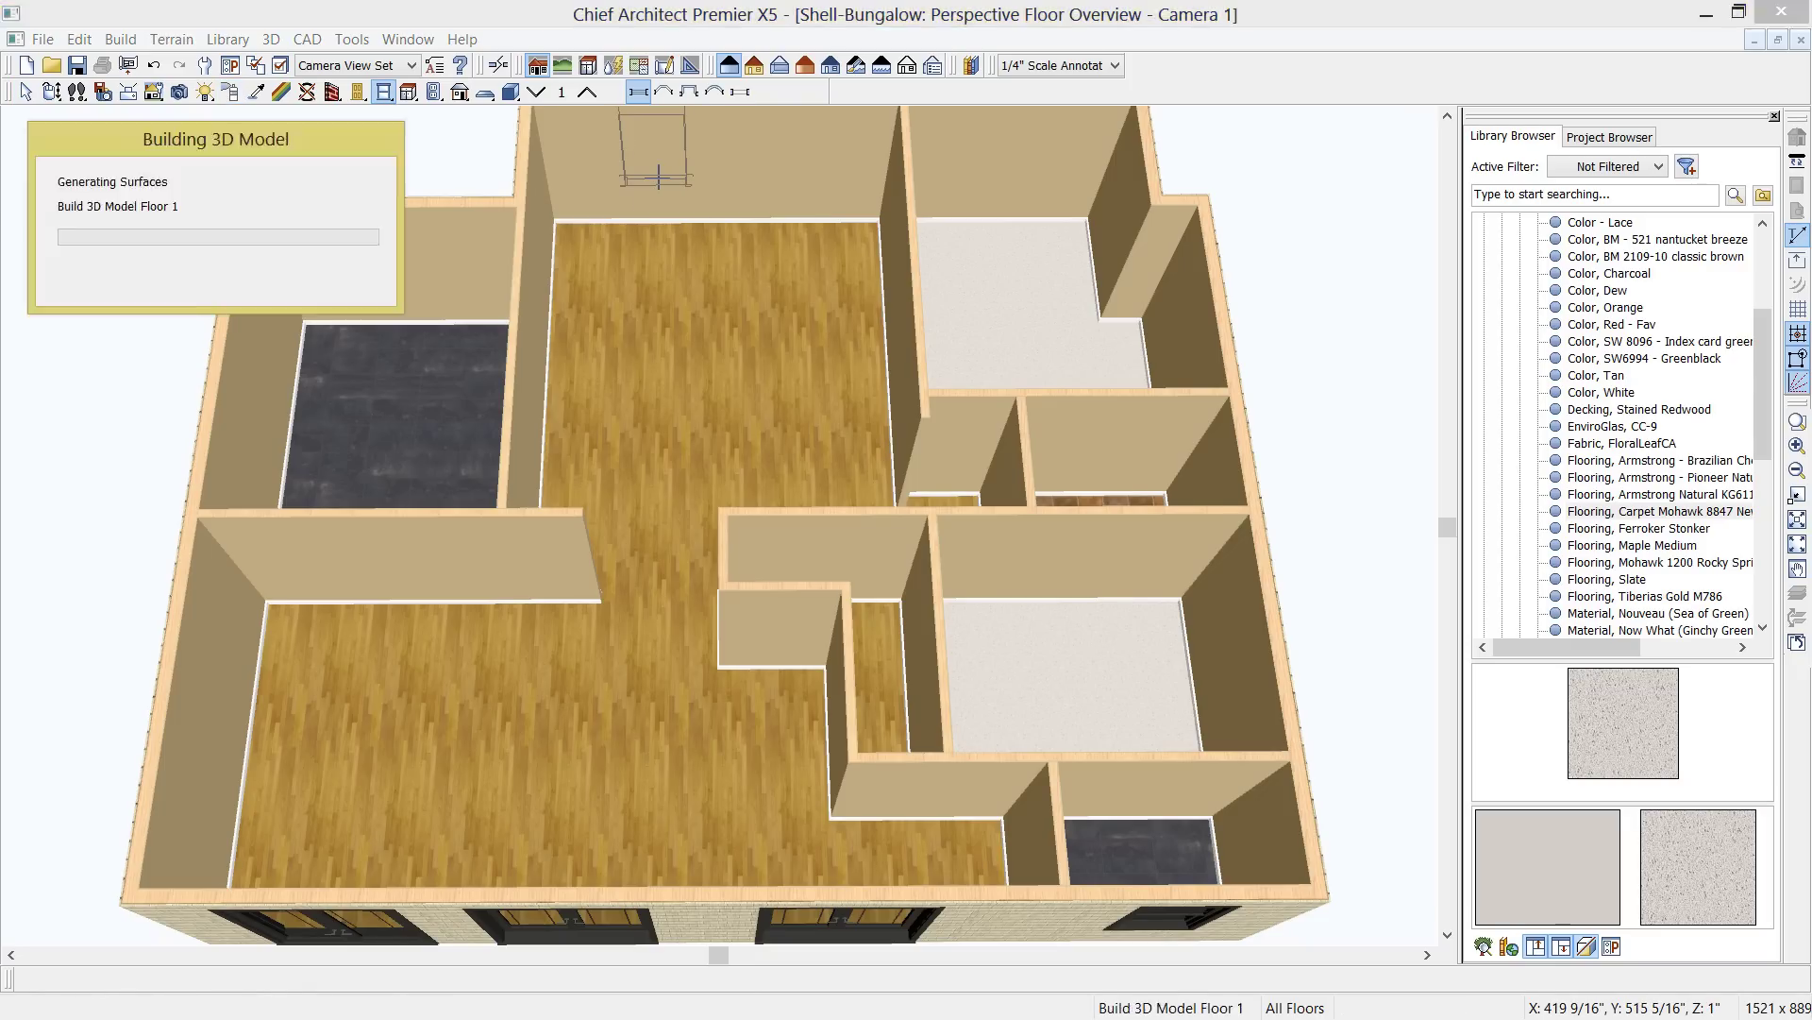
{"action": "left_click", "coordinate": [658, 175]}
{"action": "left_click", "coordinate": [722, 172]}
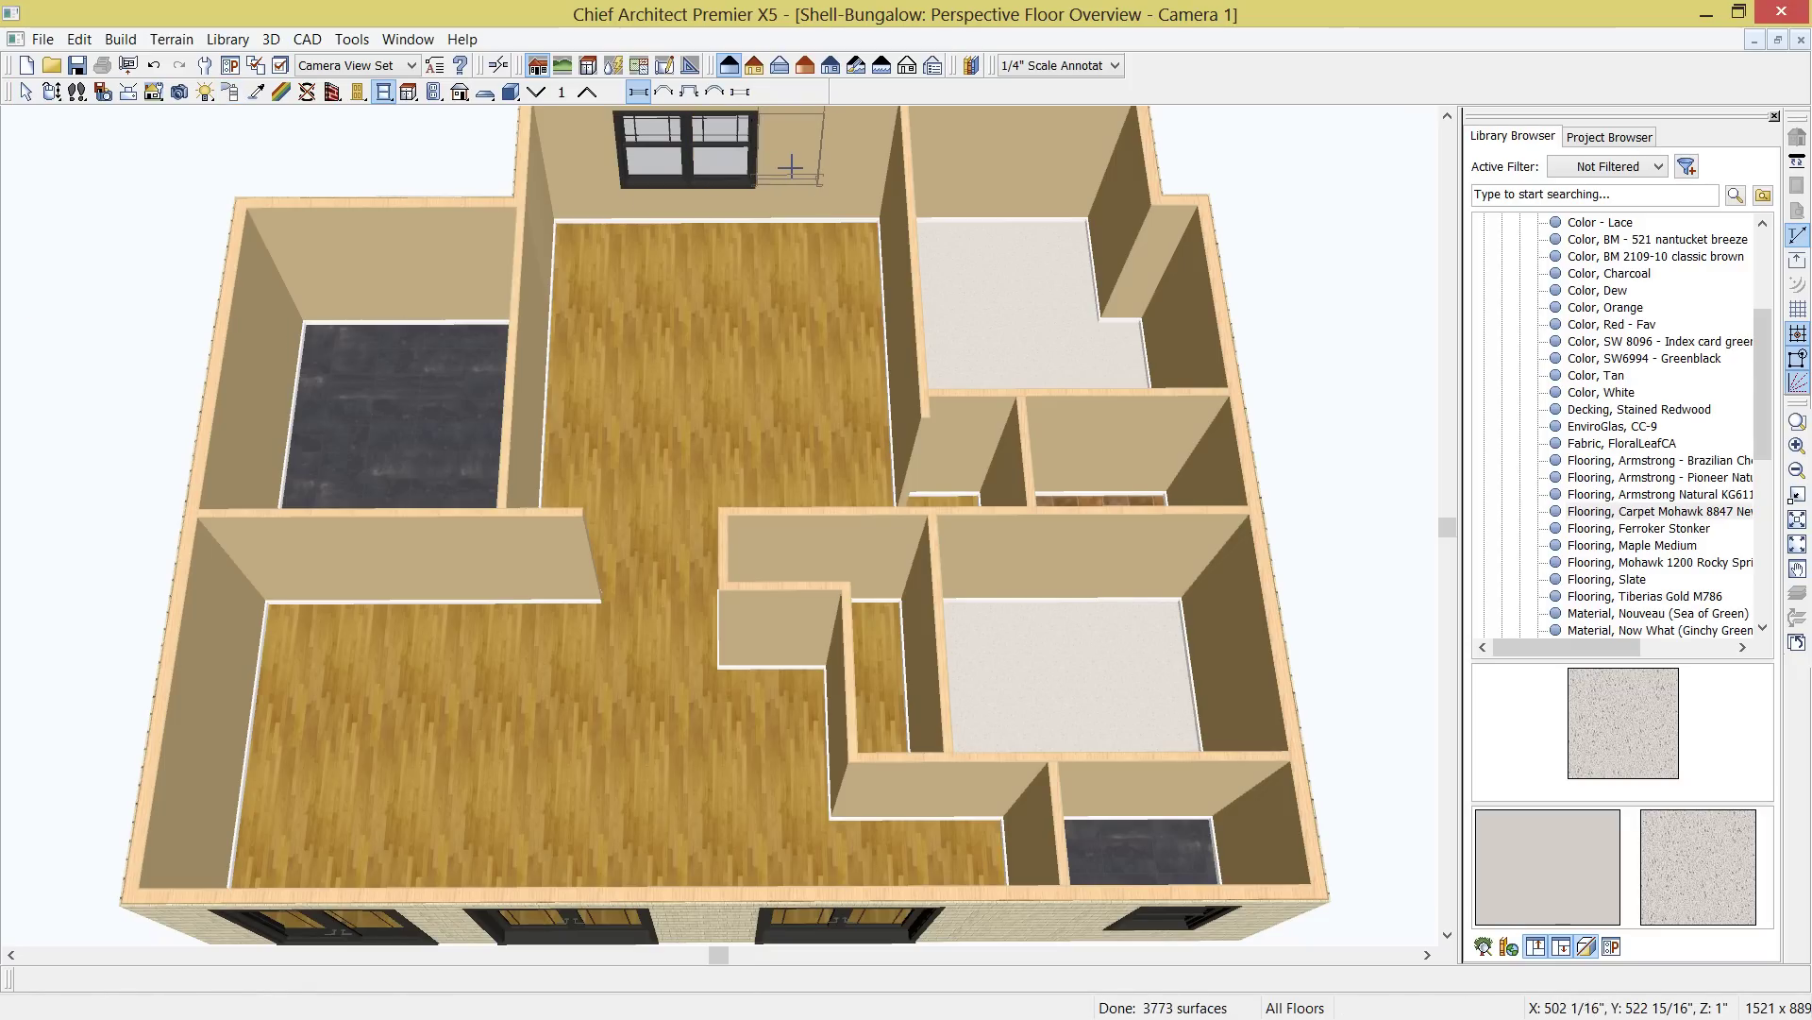
{"action": "left_click", "coordinate": [791, 167]}
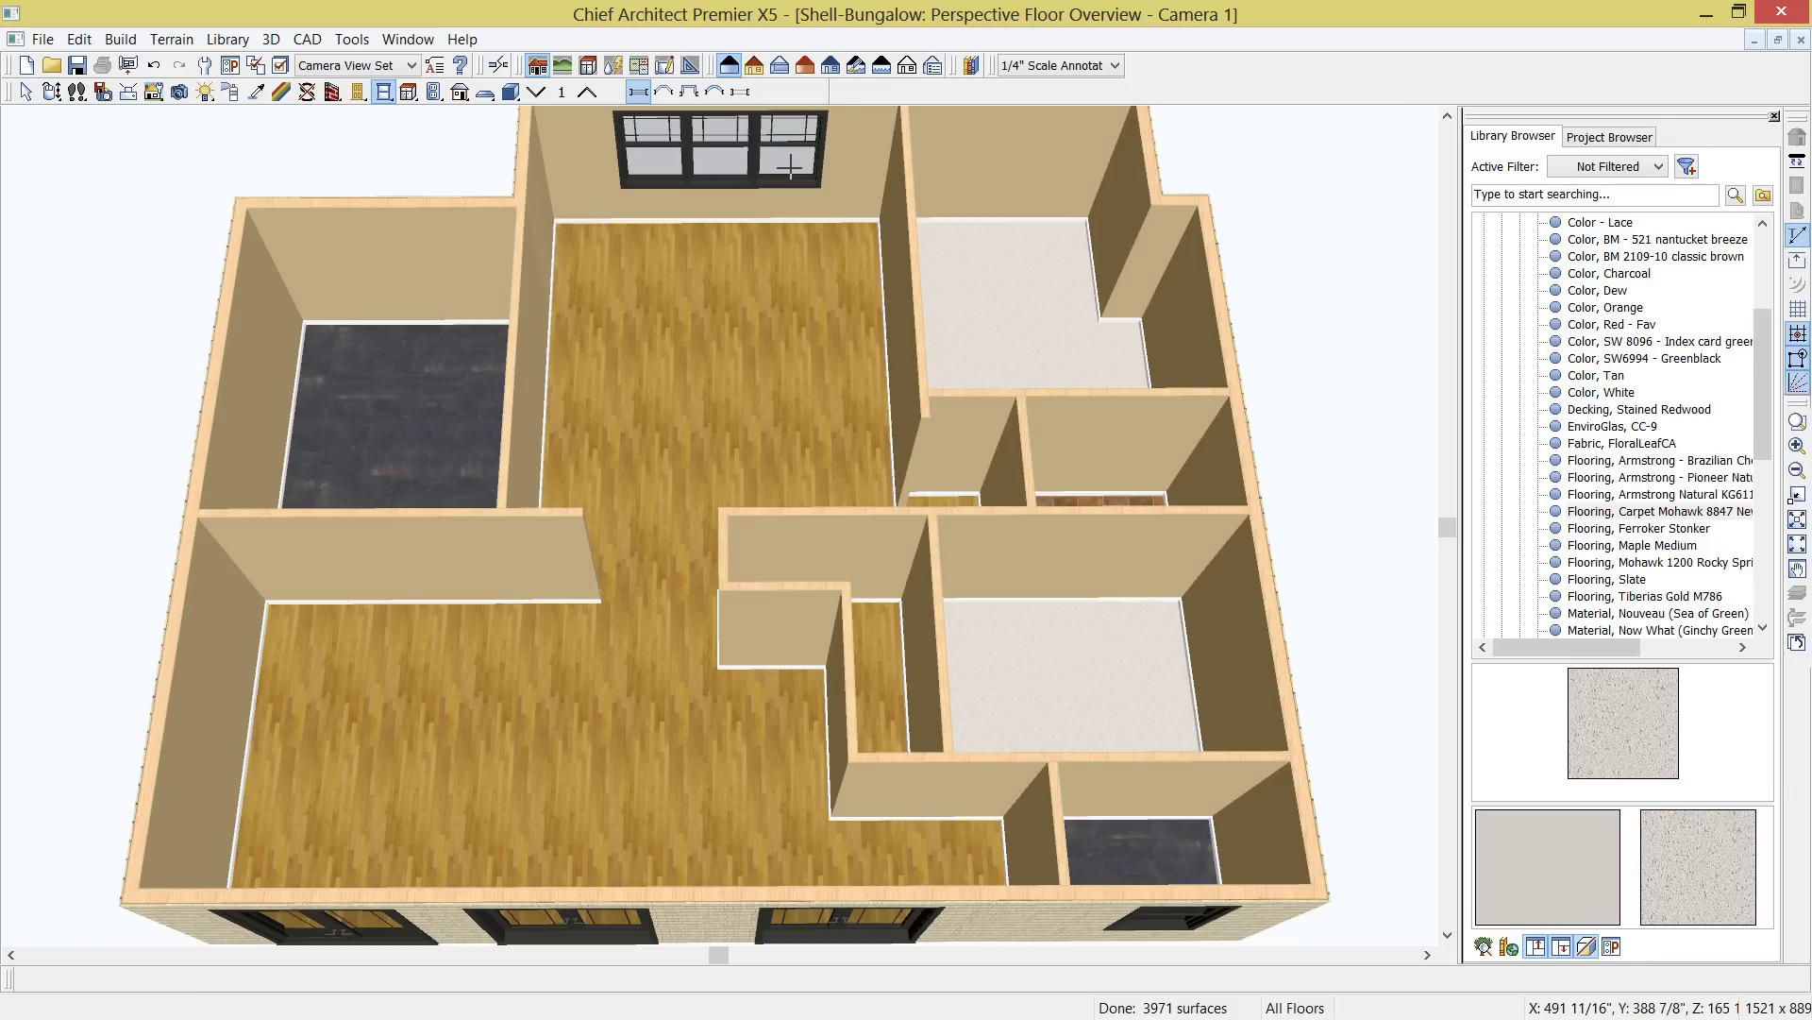
Place two adjoining windows in the back wall of the dark-floored rear corner room and center the pair within that room
{"action": "left_click", "coordinate": [372, 271]}
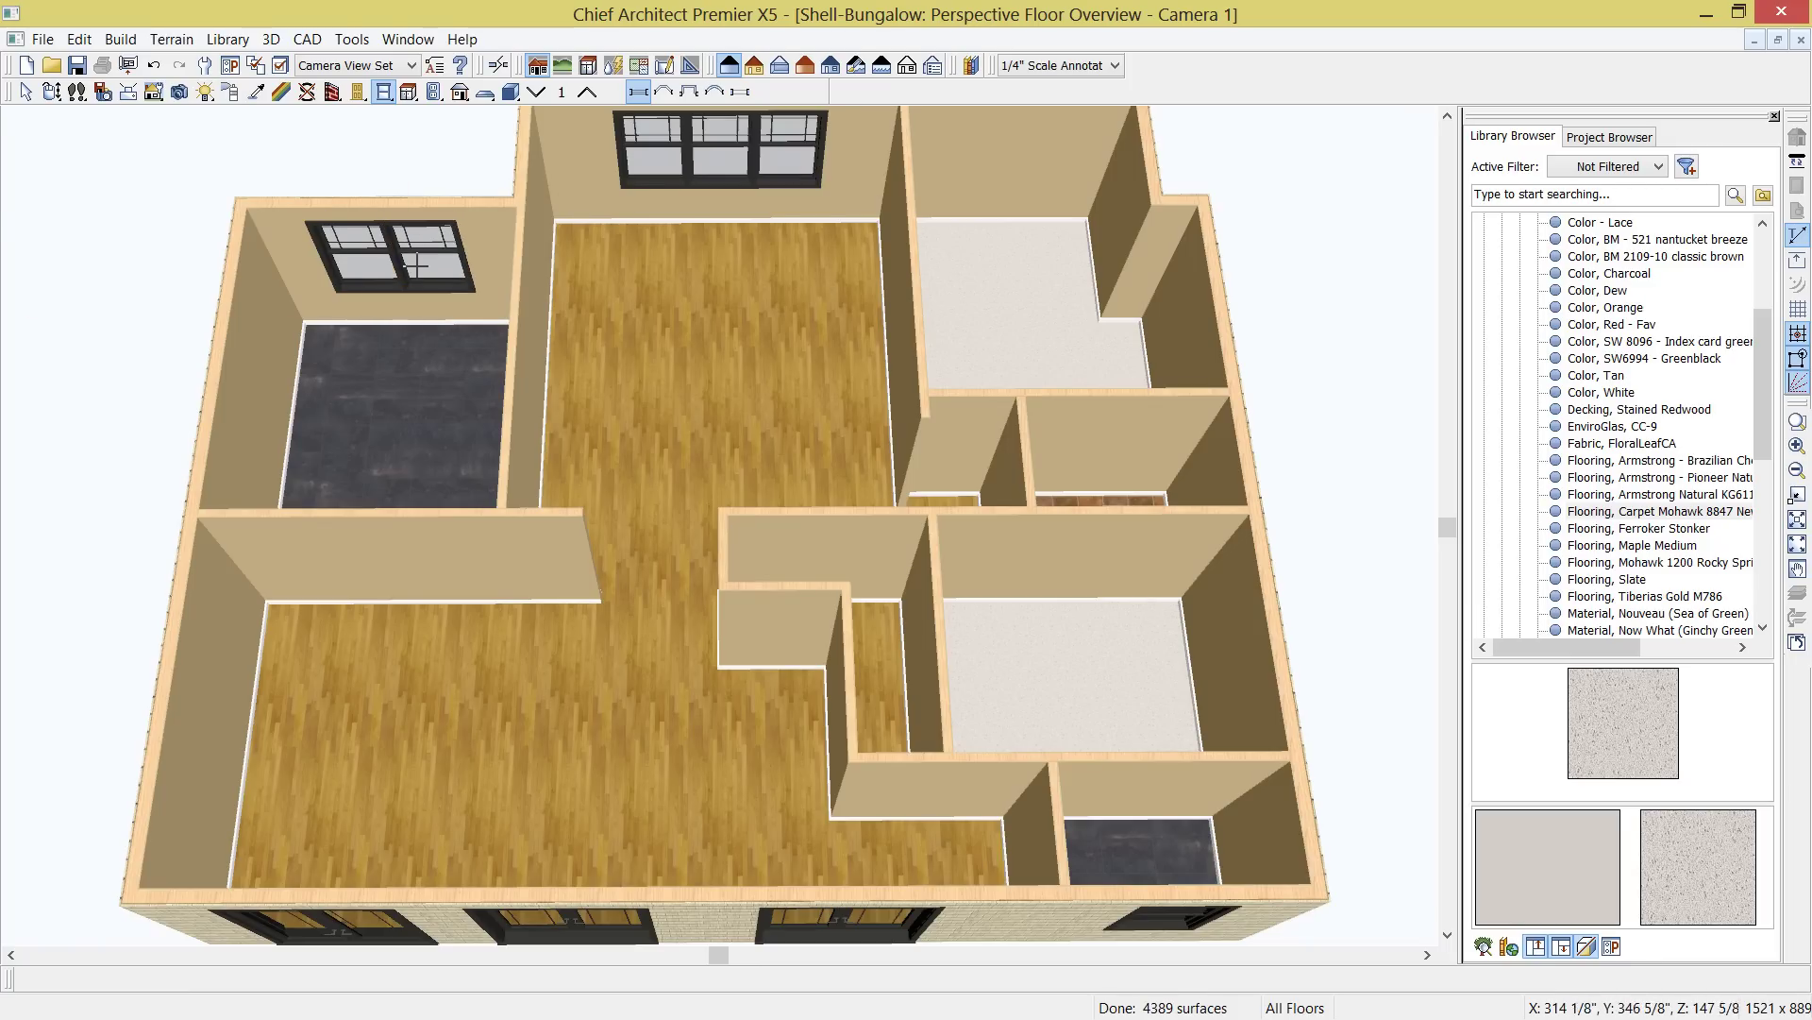
{"action": "left_click", "coordinate": [389, 283]}
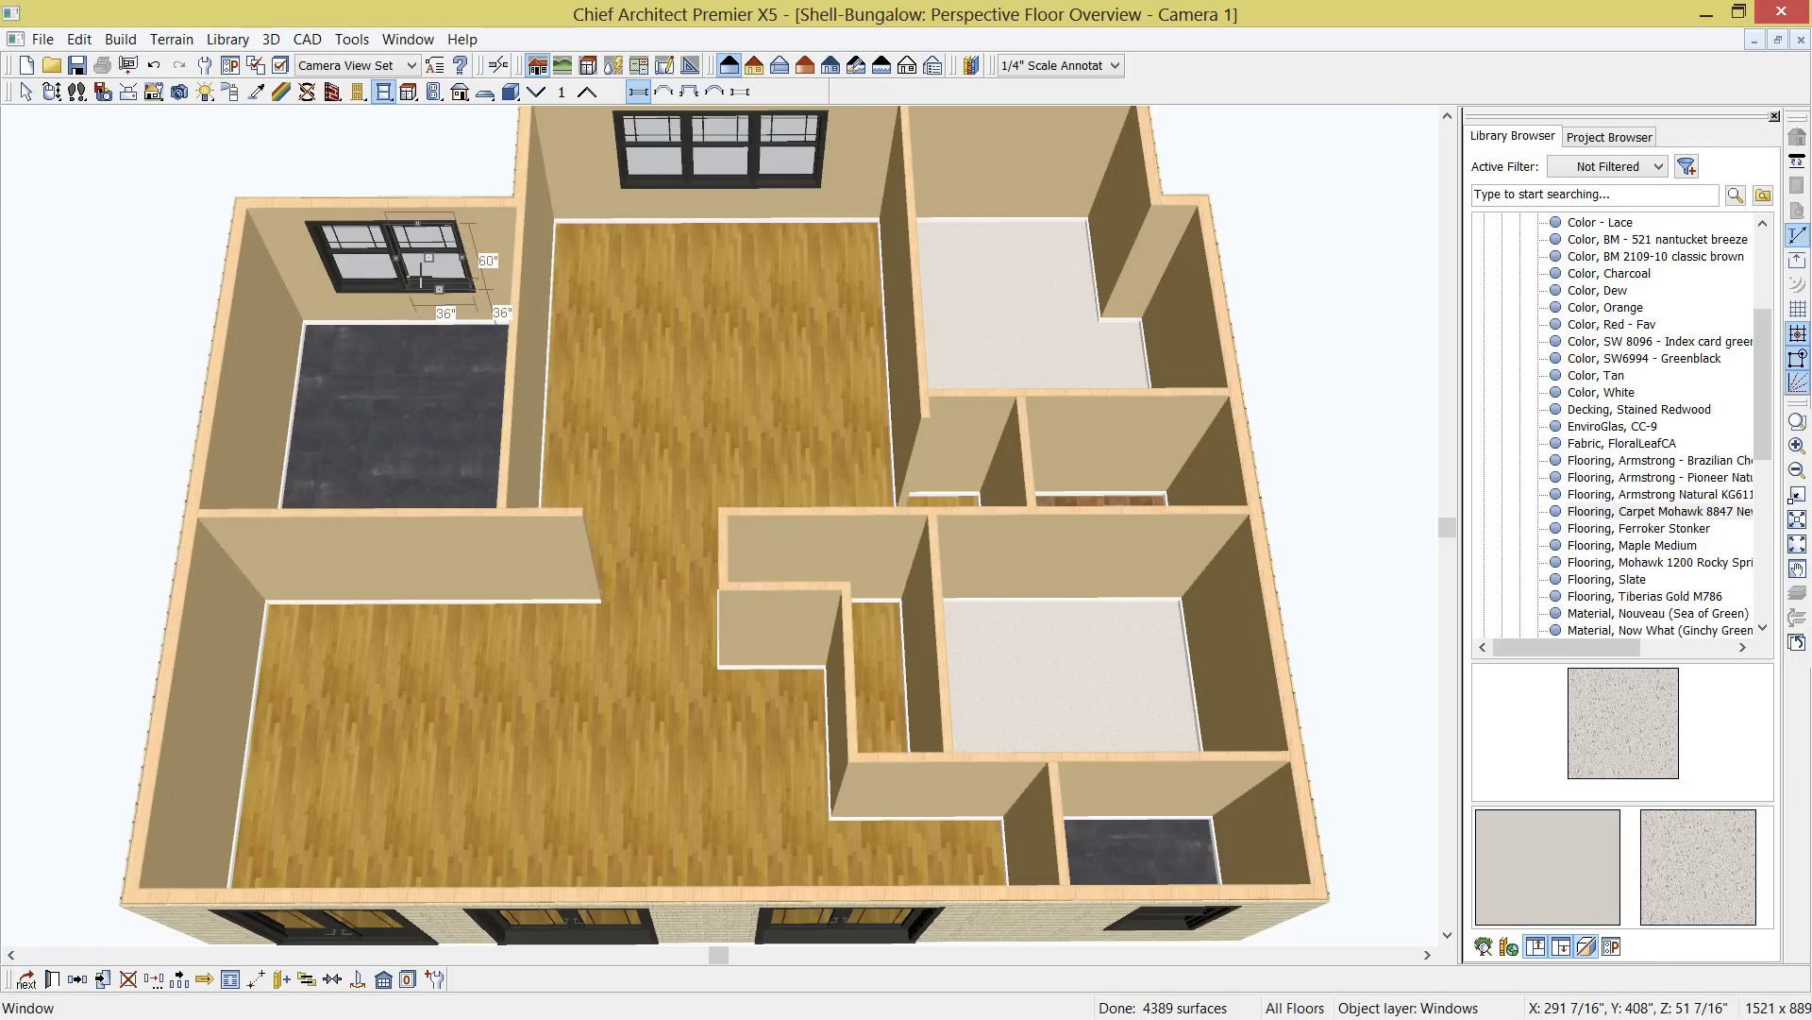
{"action": "left_click", "coordinate": [374, 269], "text": "shift"}
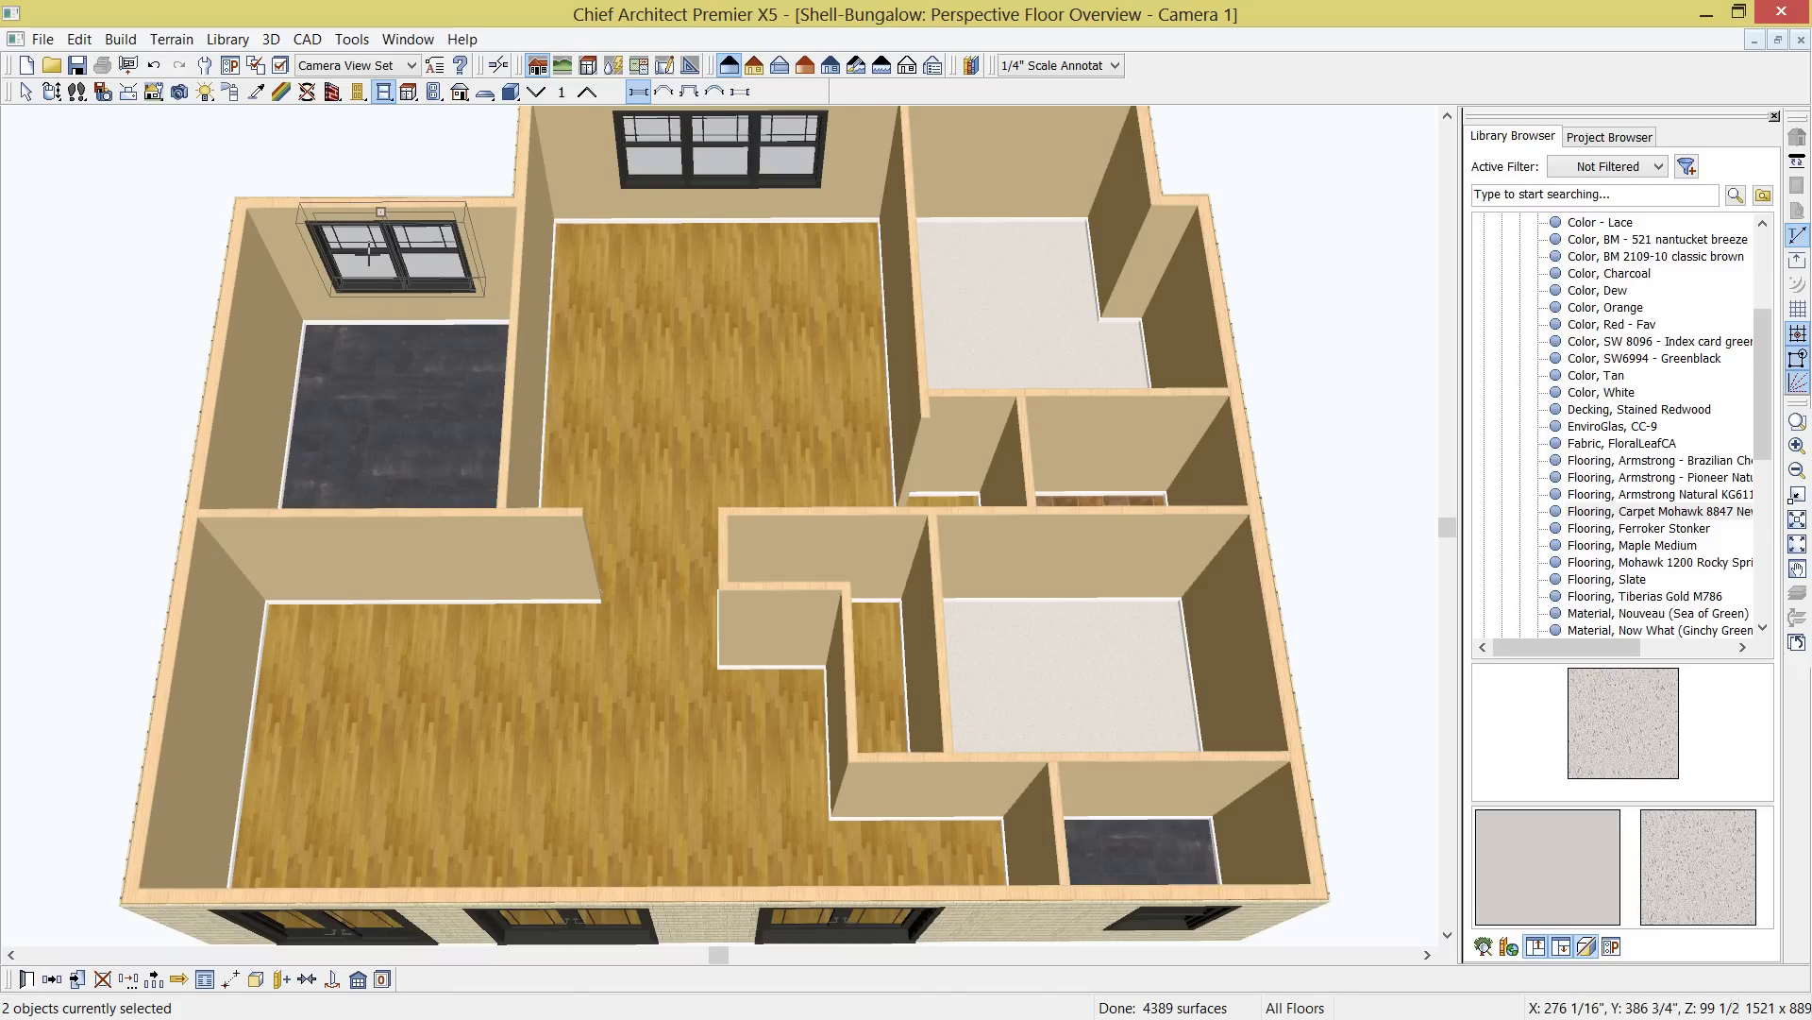
{"action": "left_click", "coordinate": [307, 979]}
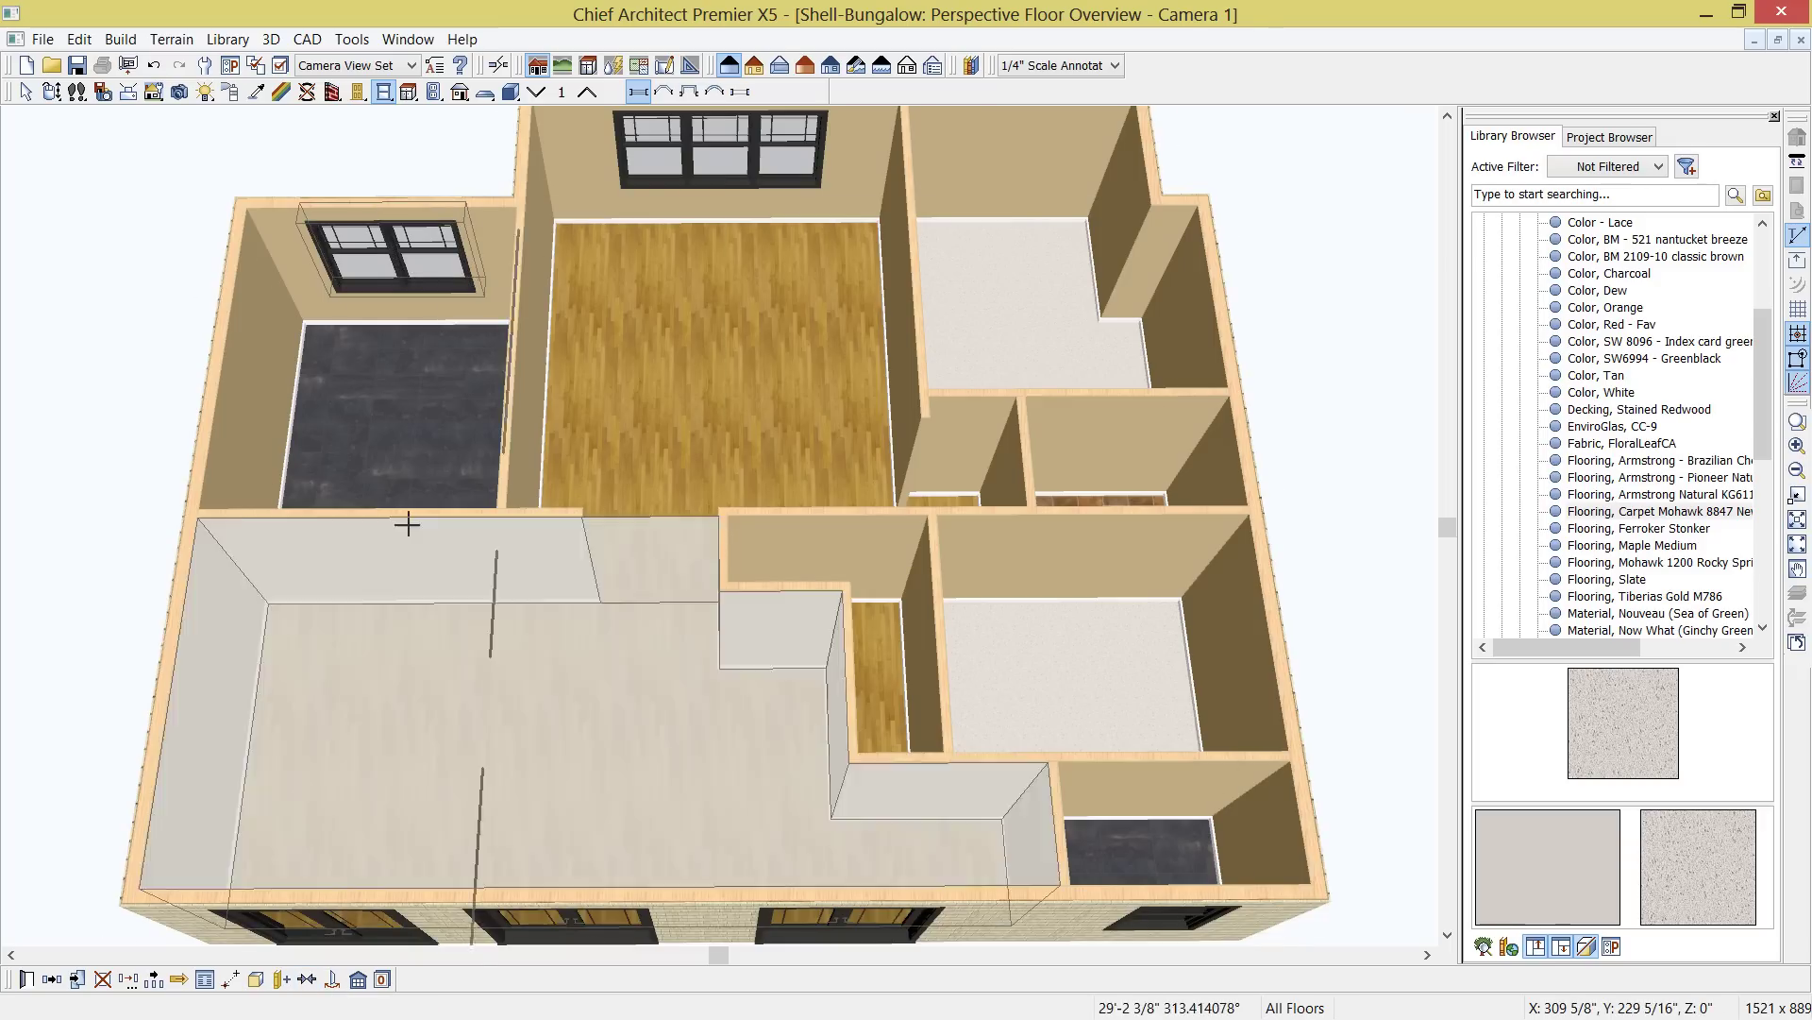
{"action": "left_click", "coordinate": [402, 362]}
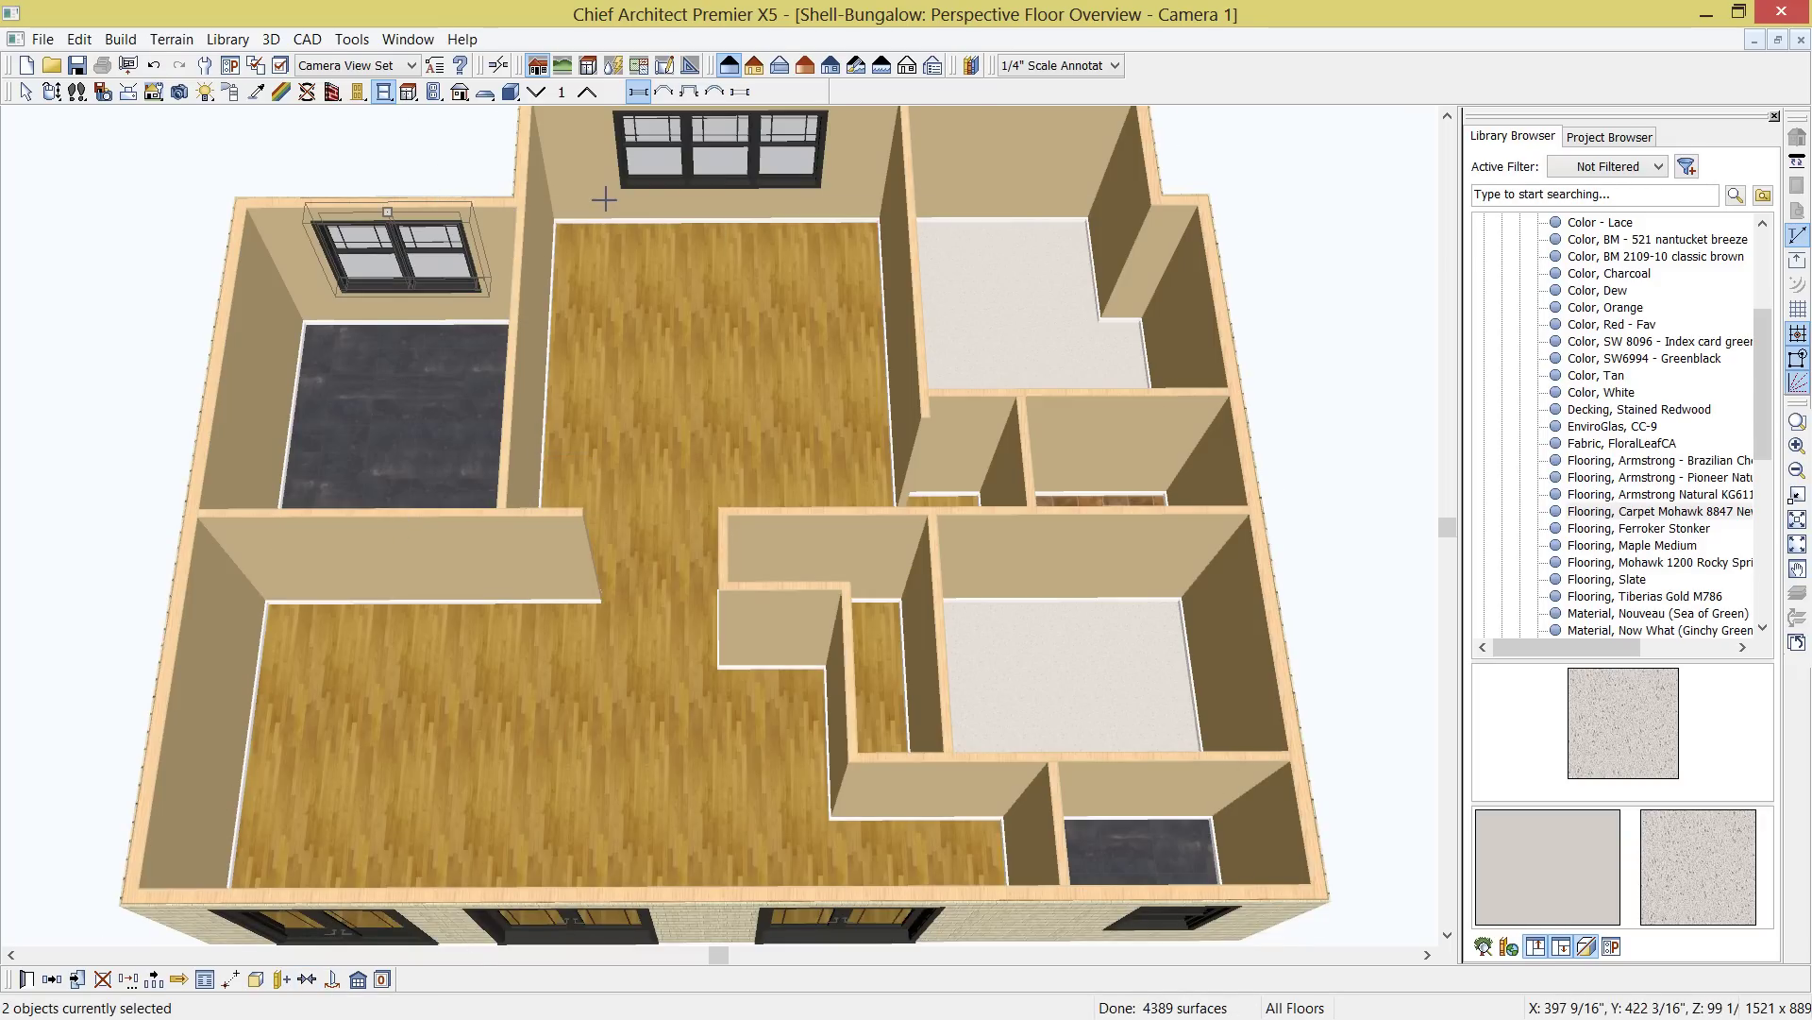
Try placing a base cabinet on the central rear room's back wall and centering it under the middle window, and delete it
{"action": "left_click", "coordinate": [408, 91]}
{"action": "left_click", "coordinate": [598, 210]}
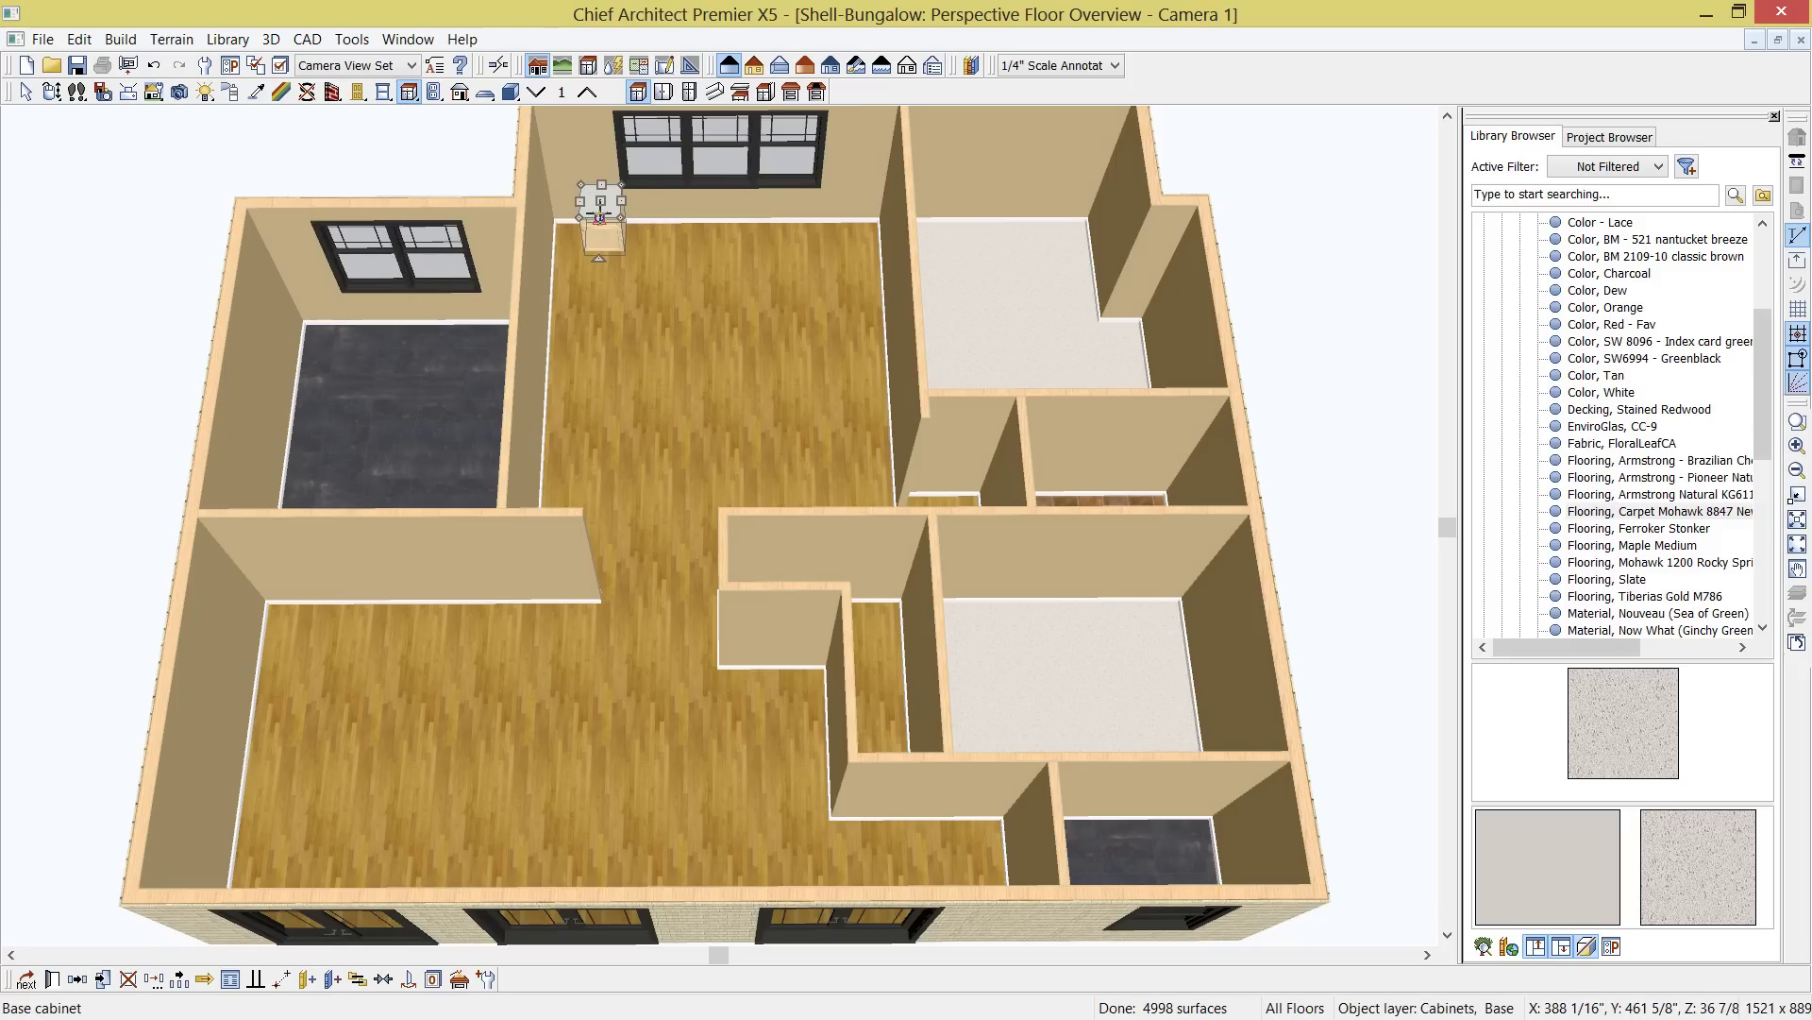
{"action": "left_click", "coordinate": [355, 984]}
{"action": "left_click", "coordinate": [706, 176]}
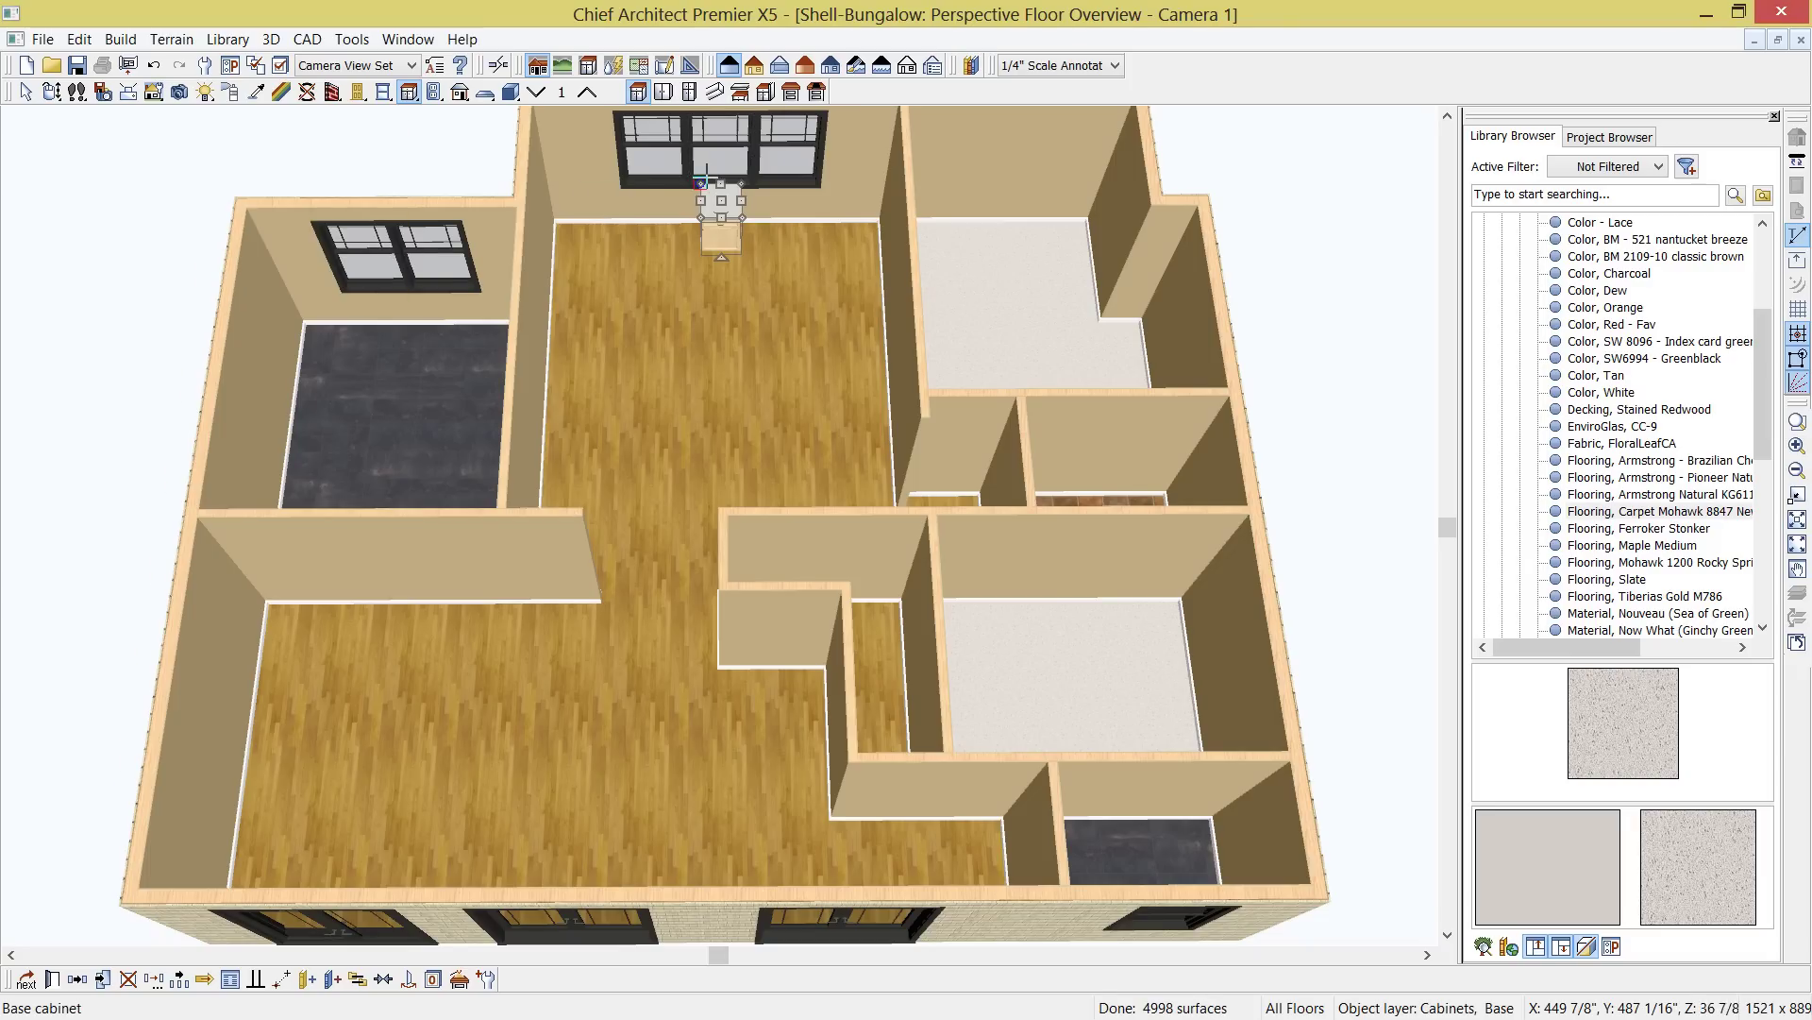
{"action": "key", "text": "space"}
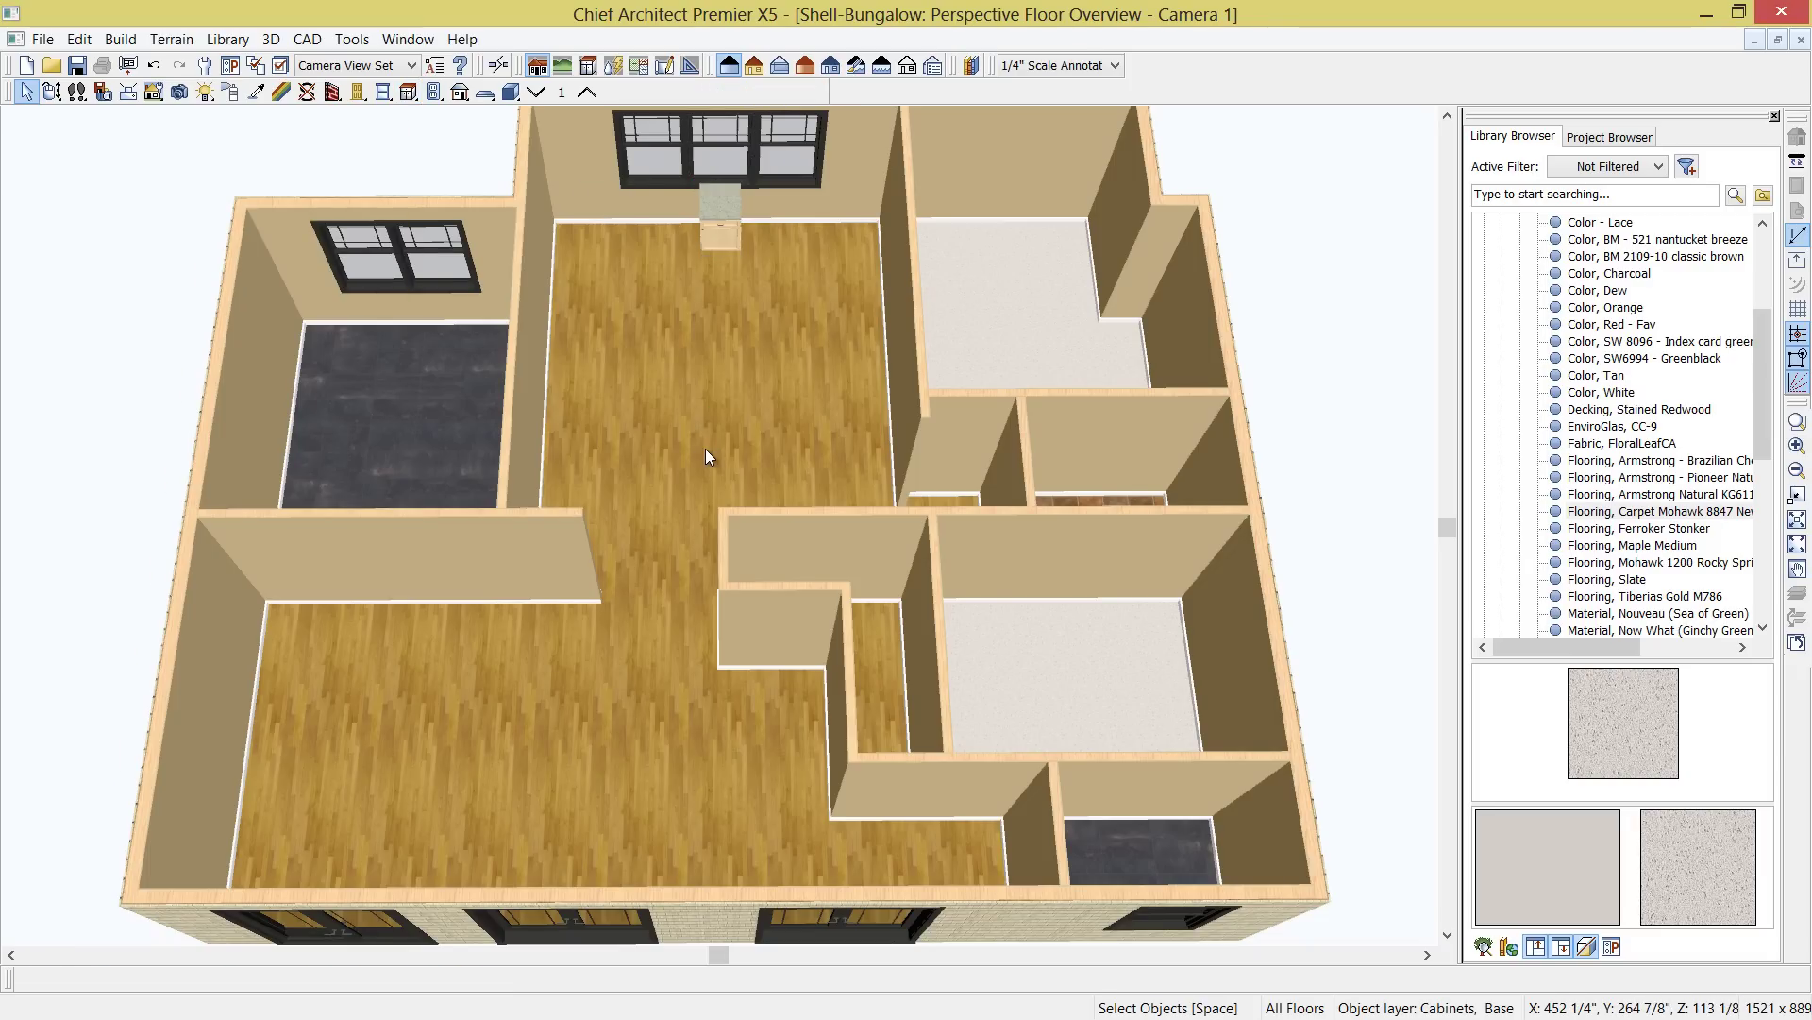
{"action": "left_click", "coordinate": [714, 215]}
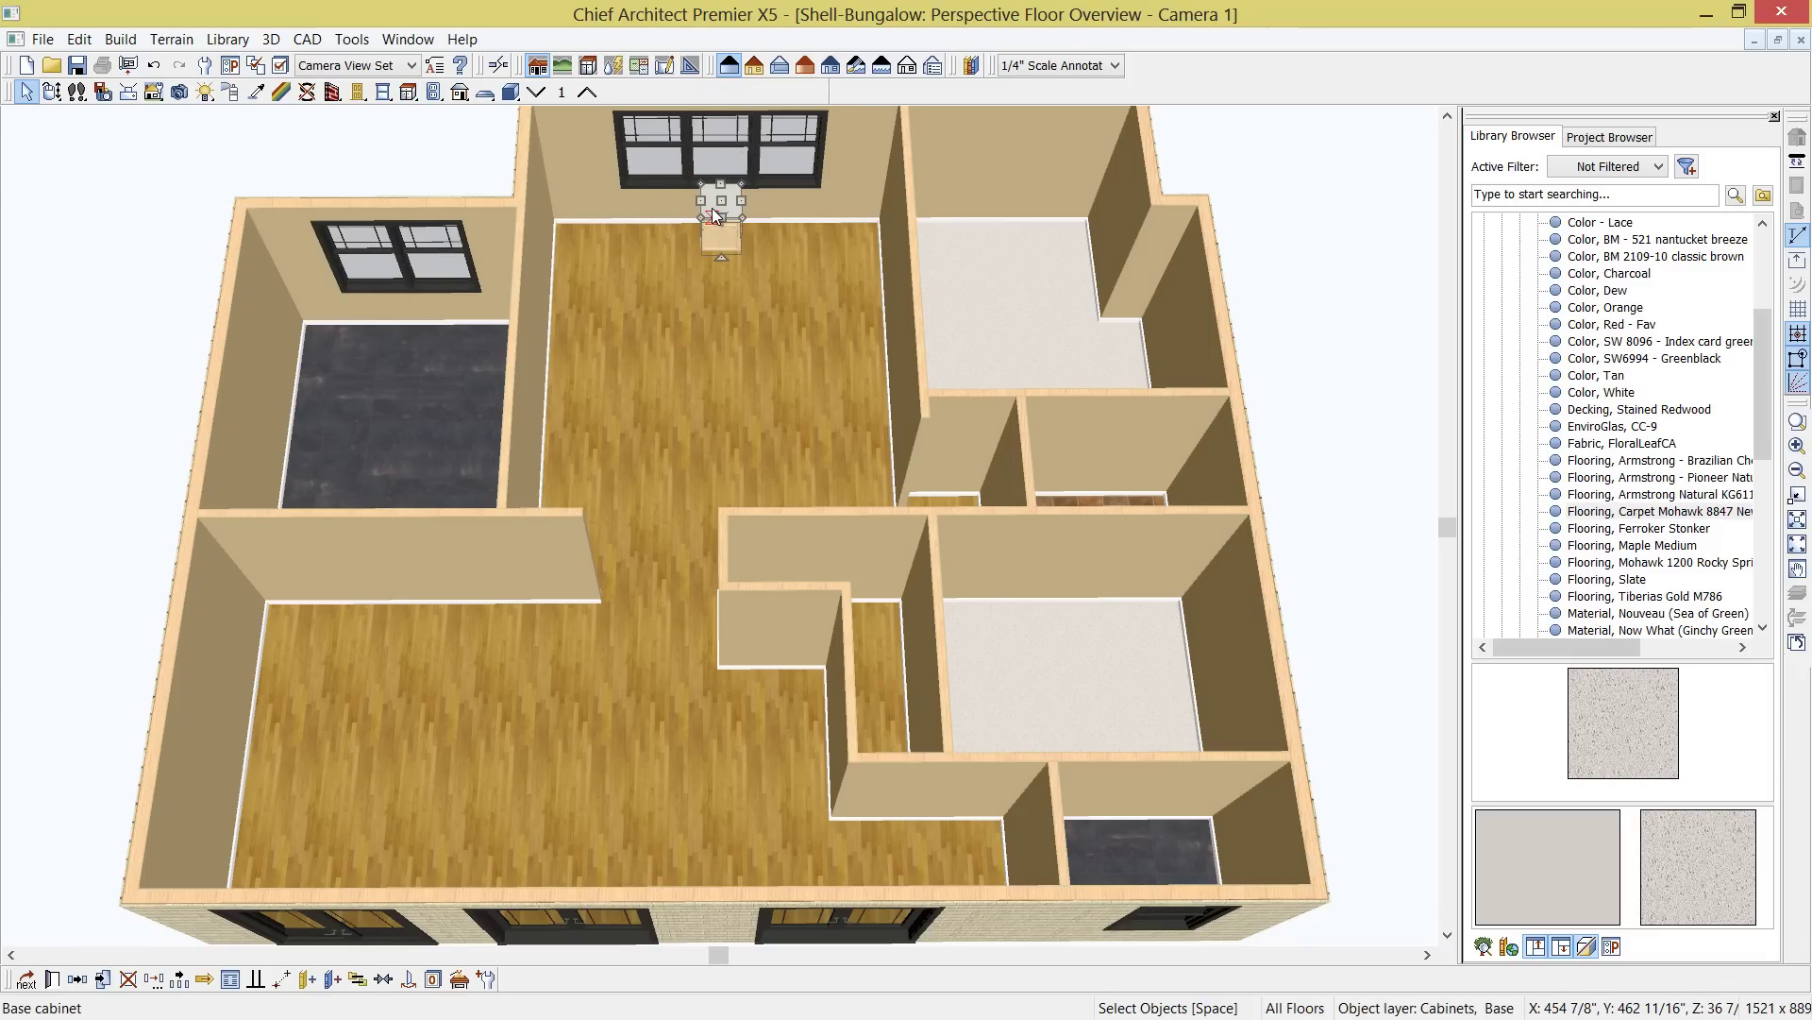
{"action": "key", "text": "Delete"}
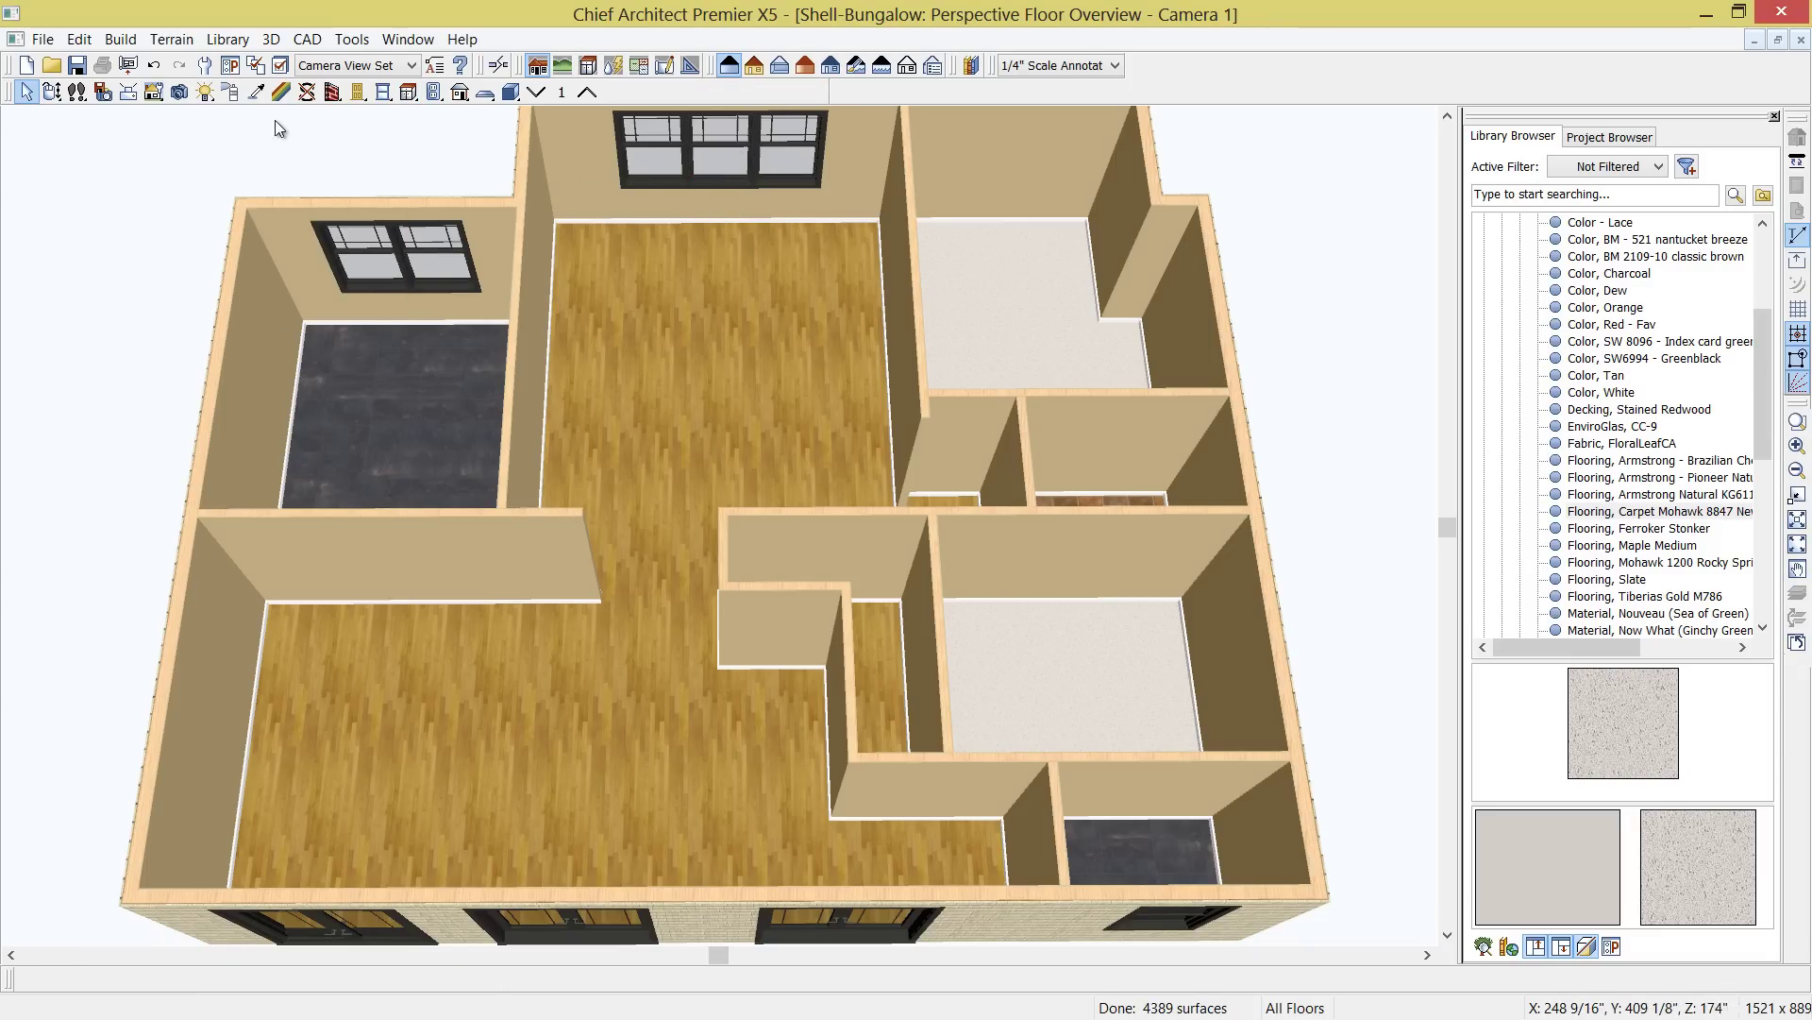
Copy the S-H-790 - BLACK SUEDE material from the rear window frame onto the white baseboards of all the rooms
{"action": "left_click", "coordinate": [255, 91]}
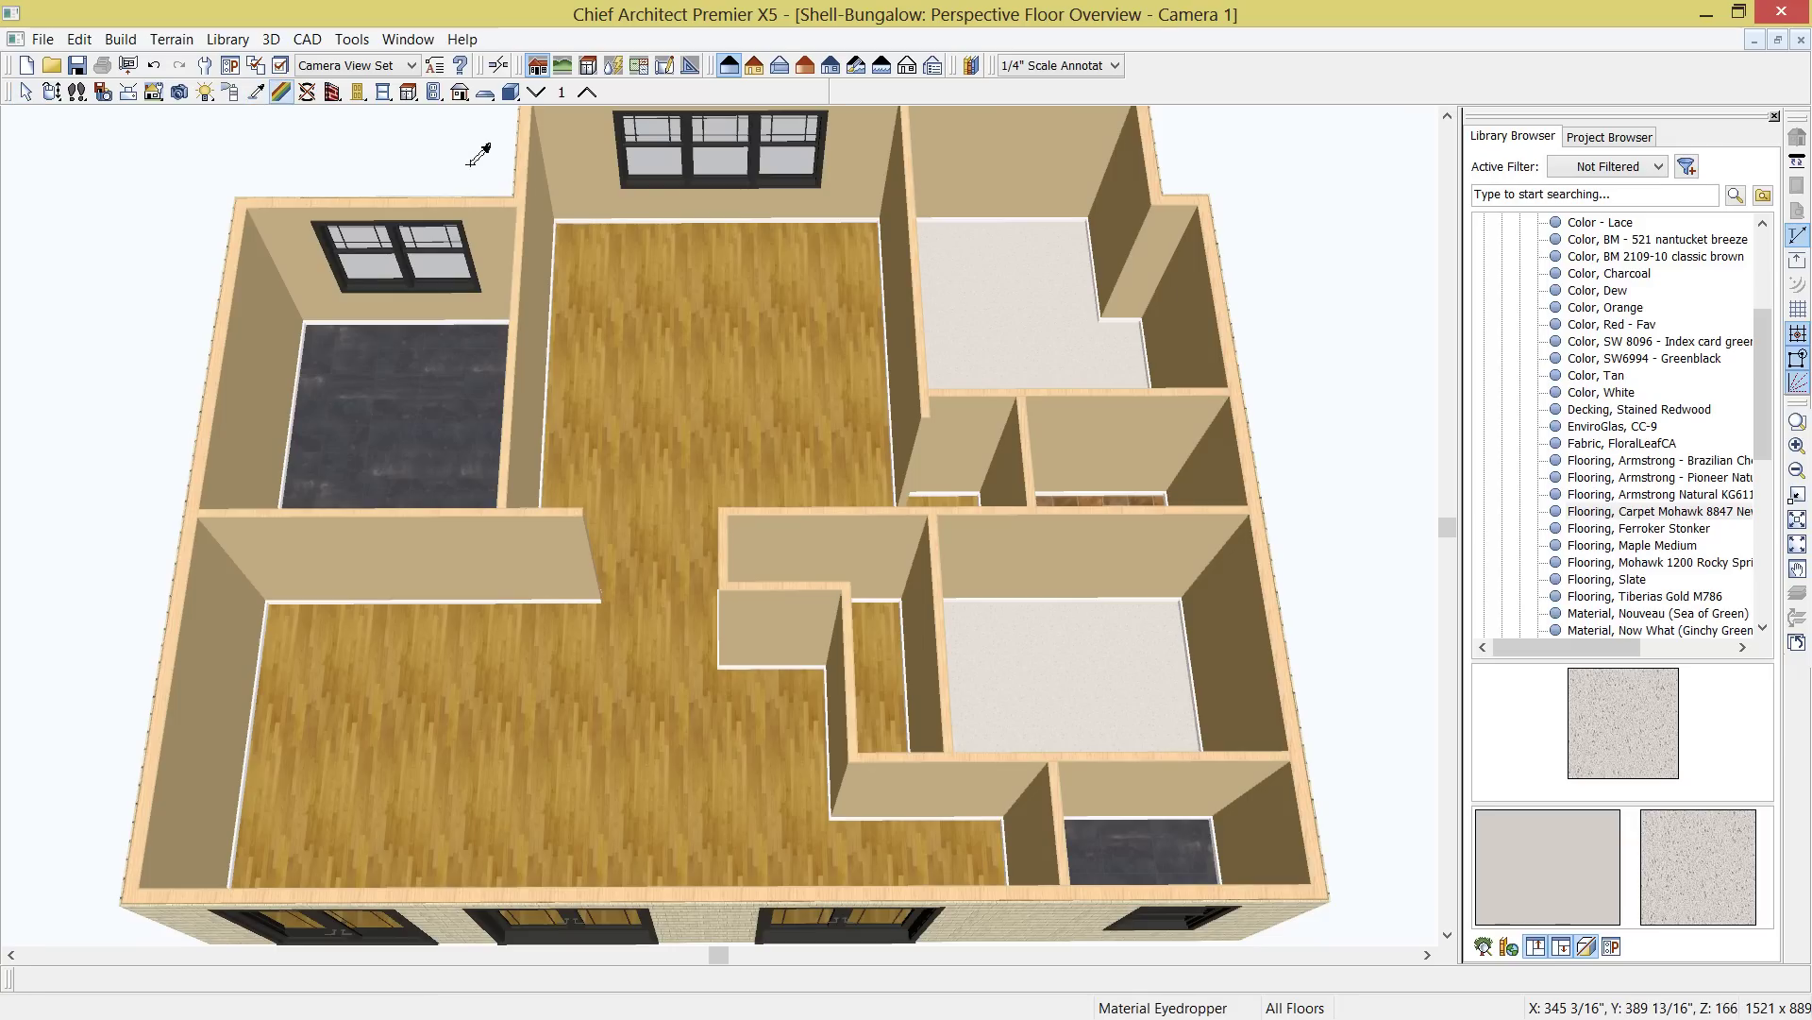
{"action": "left_click", "coordinate": [640, 185]}
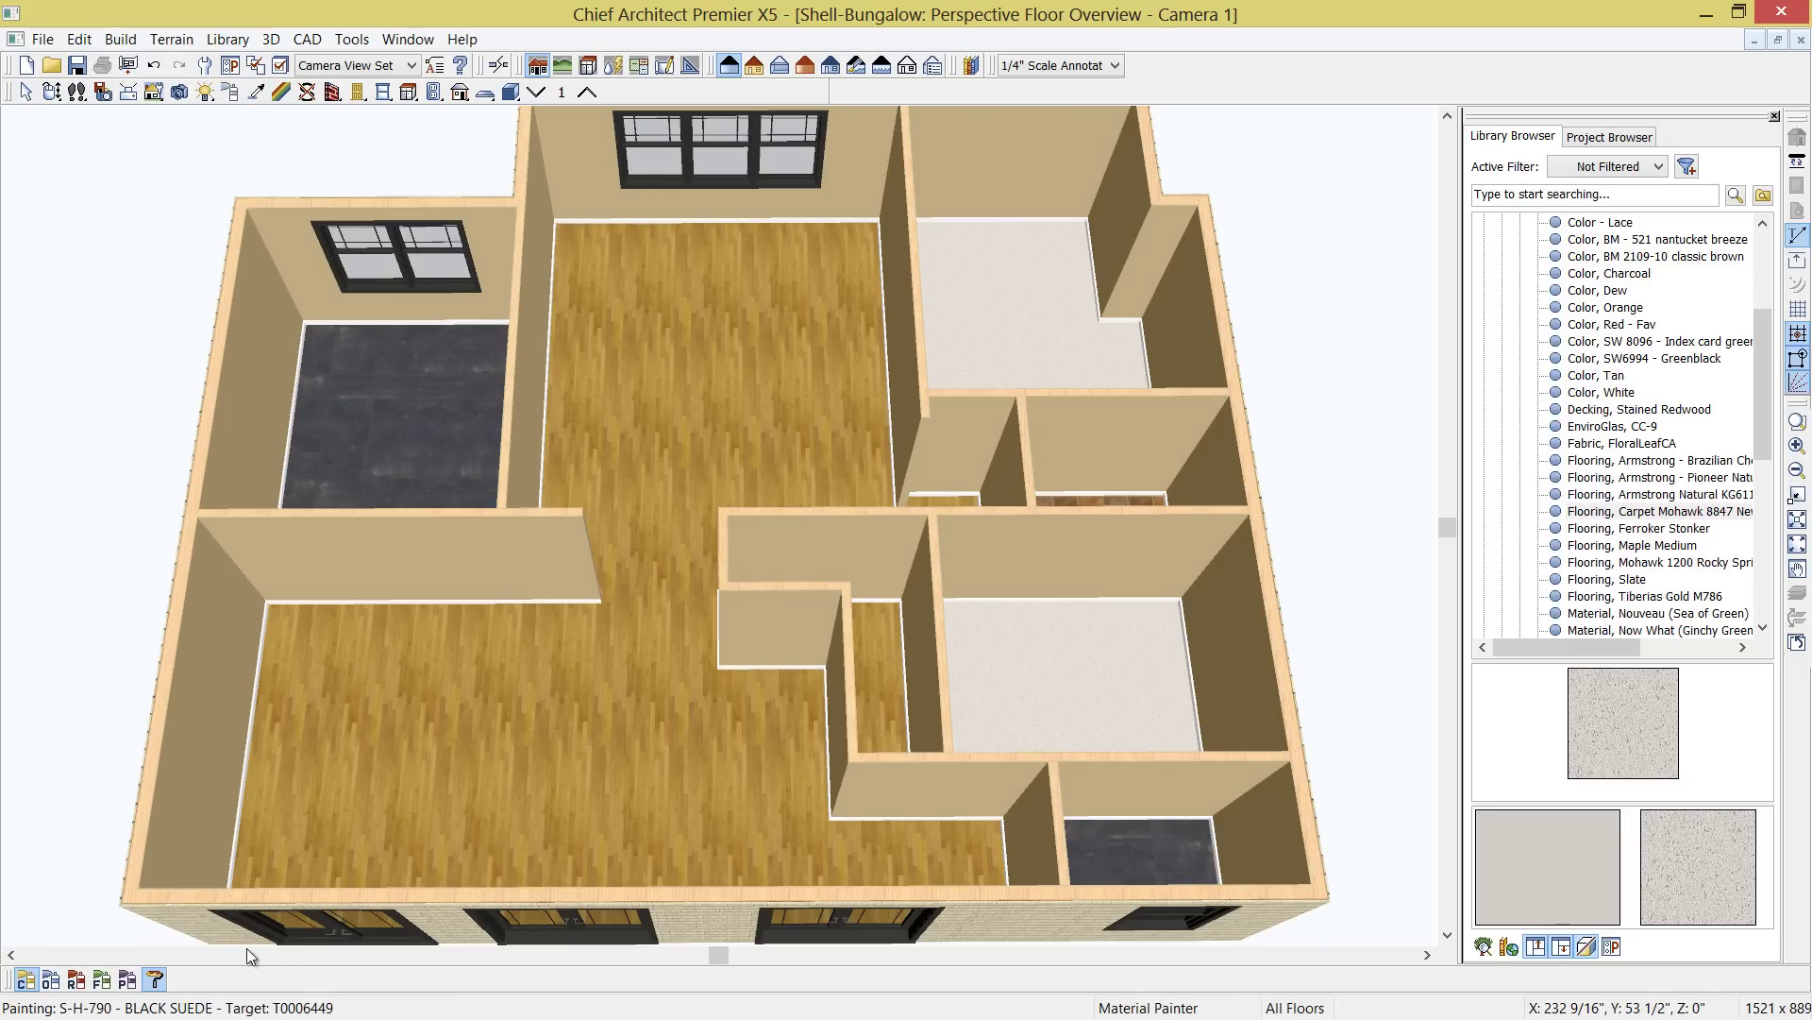
{"action": "left_click", "coordinate": [531, 604]}
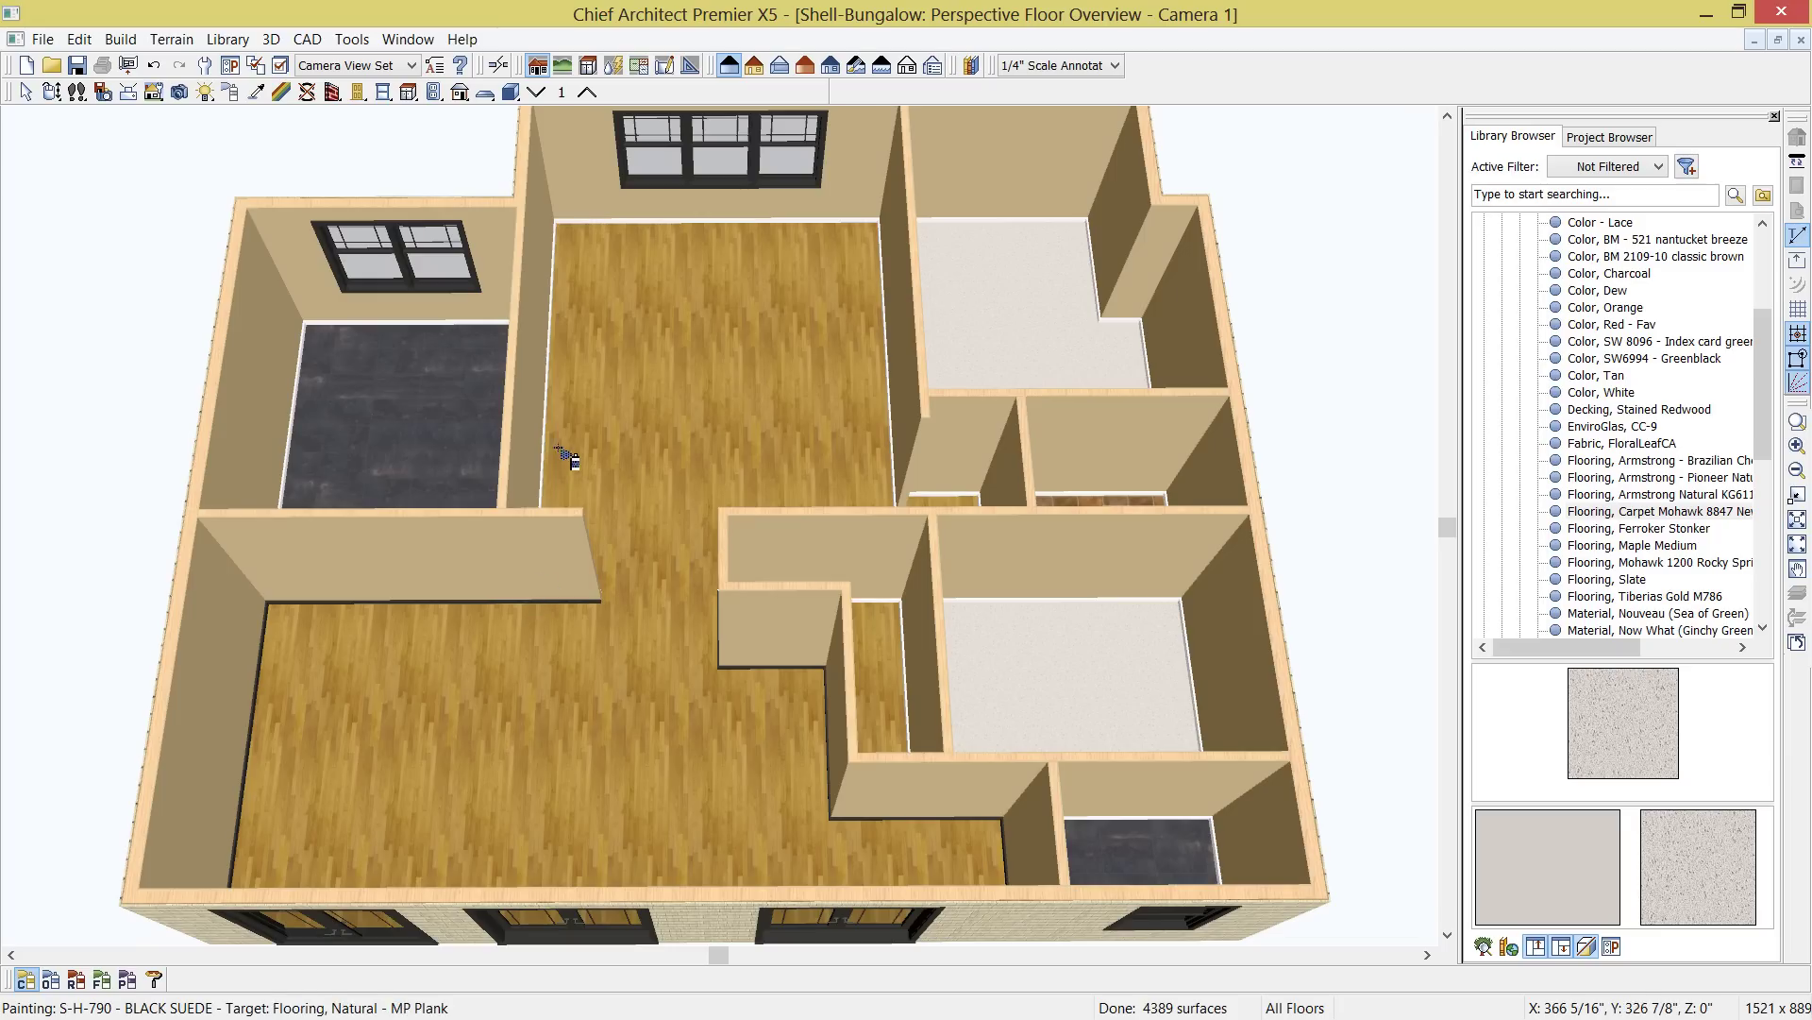
{"action": "left_click", "coordinate": [678, 224]}
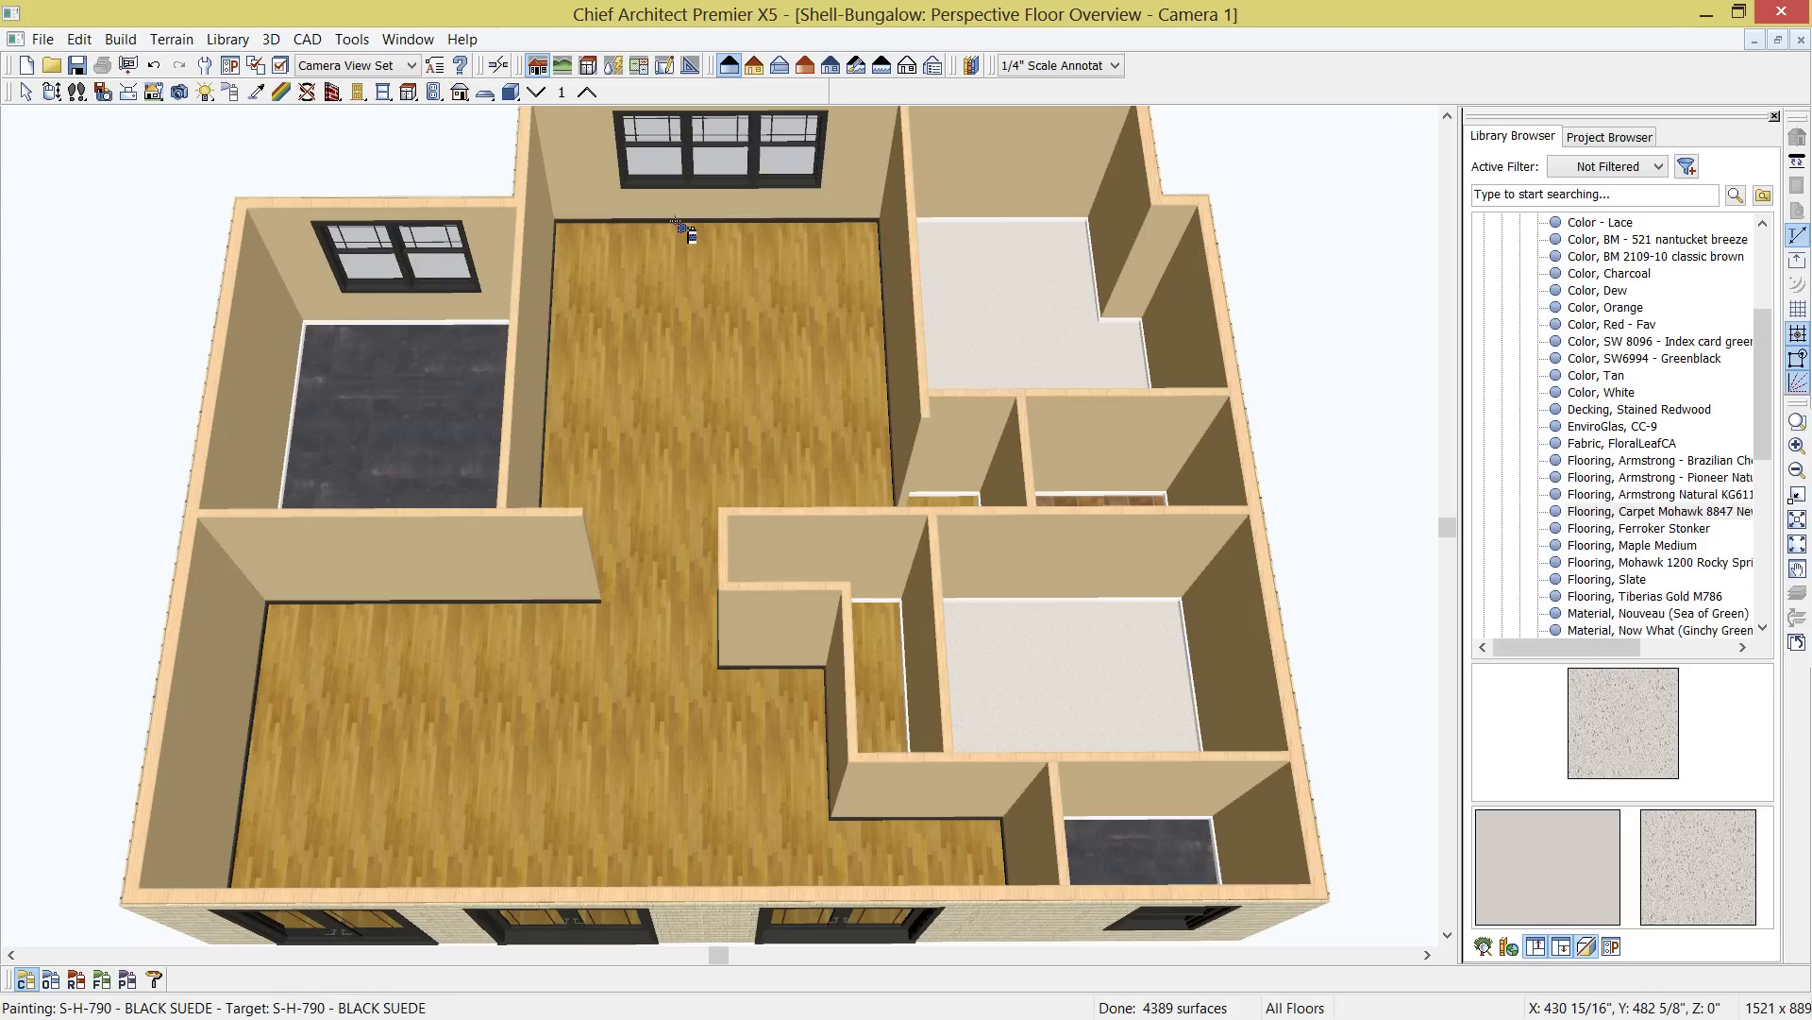
{"action": "left_click", "coordinate": [983, 221]}
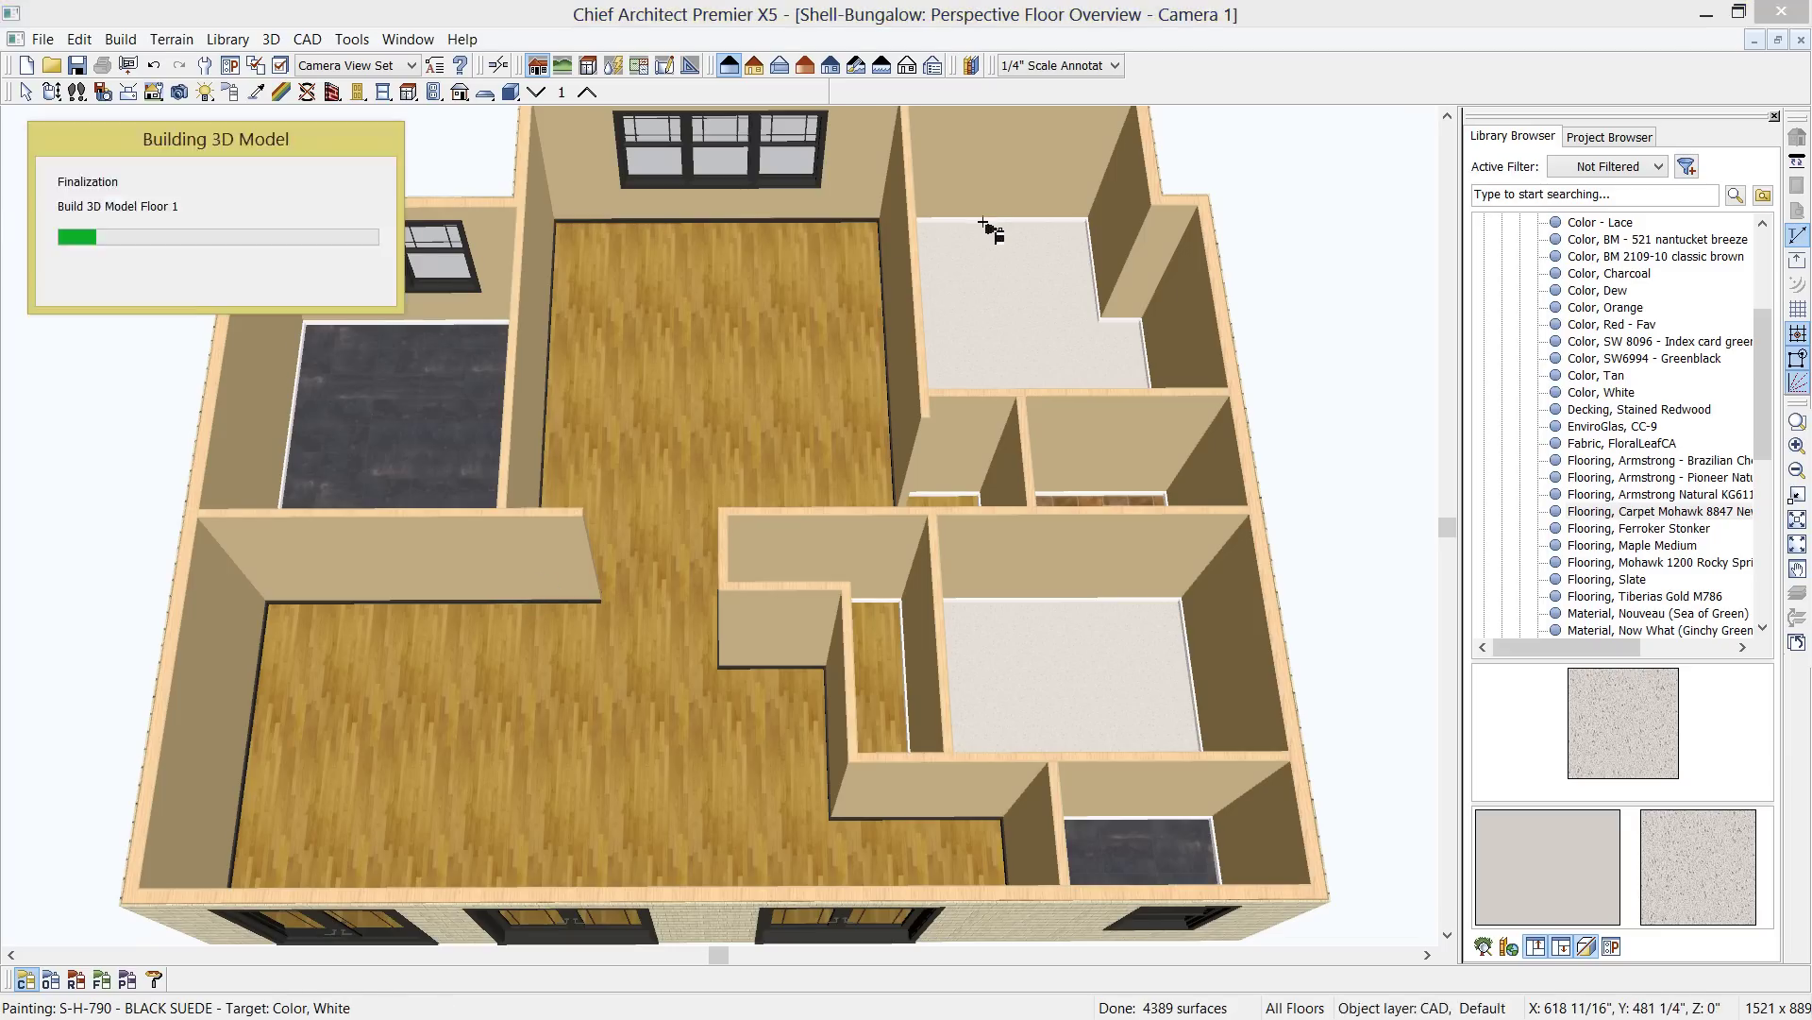
{"action": "left_click", "coordinate": [1092, 495]}
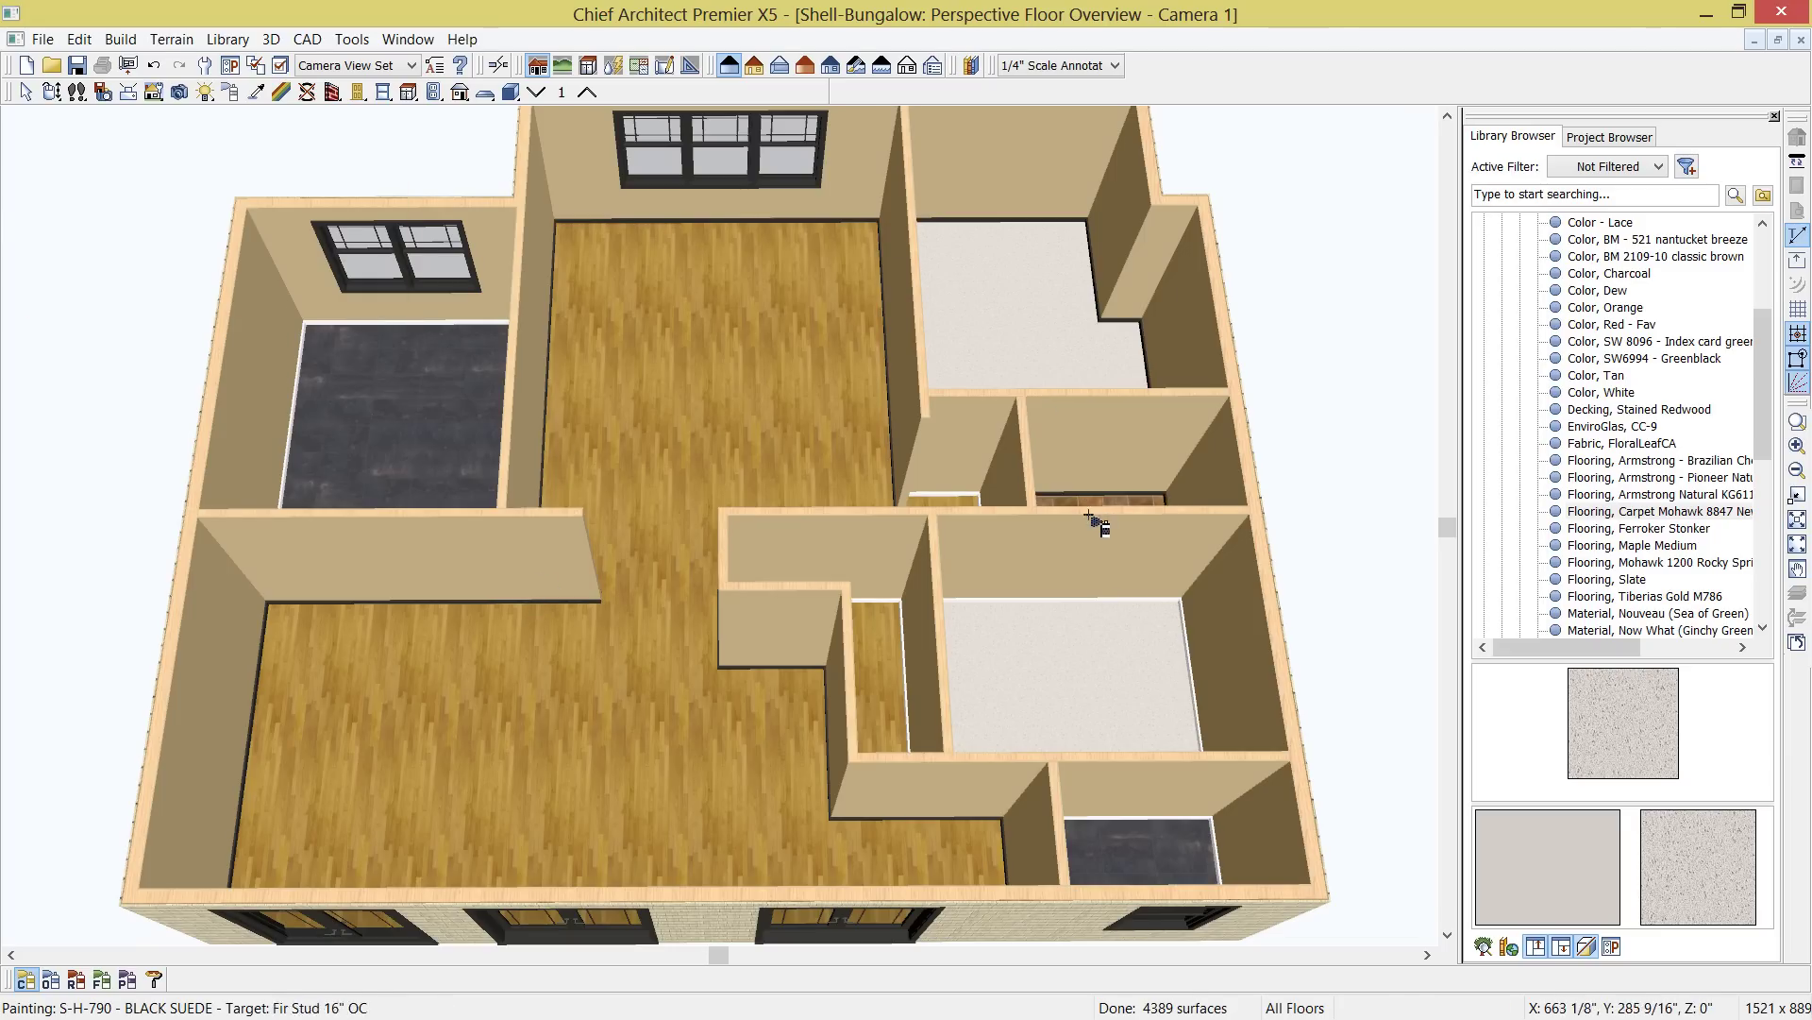
{"action": "left_click", "coordinate": [1070, 602]}
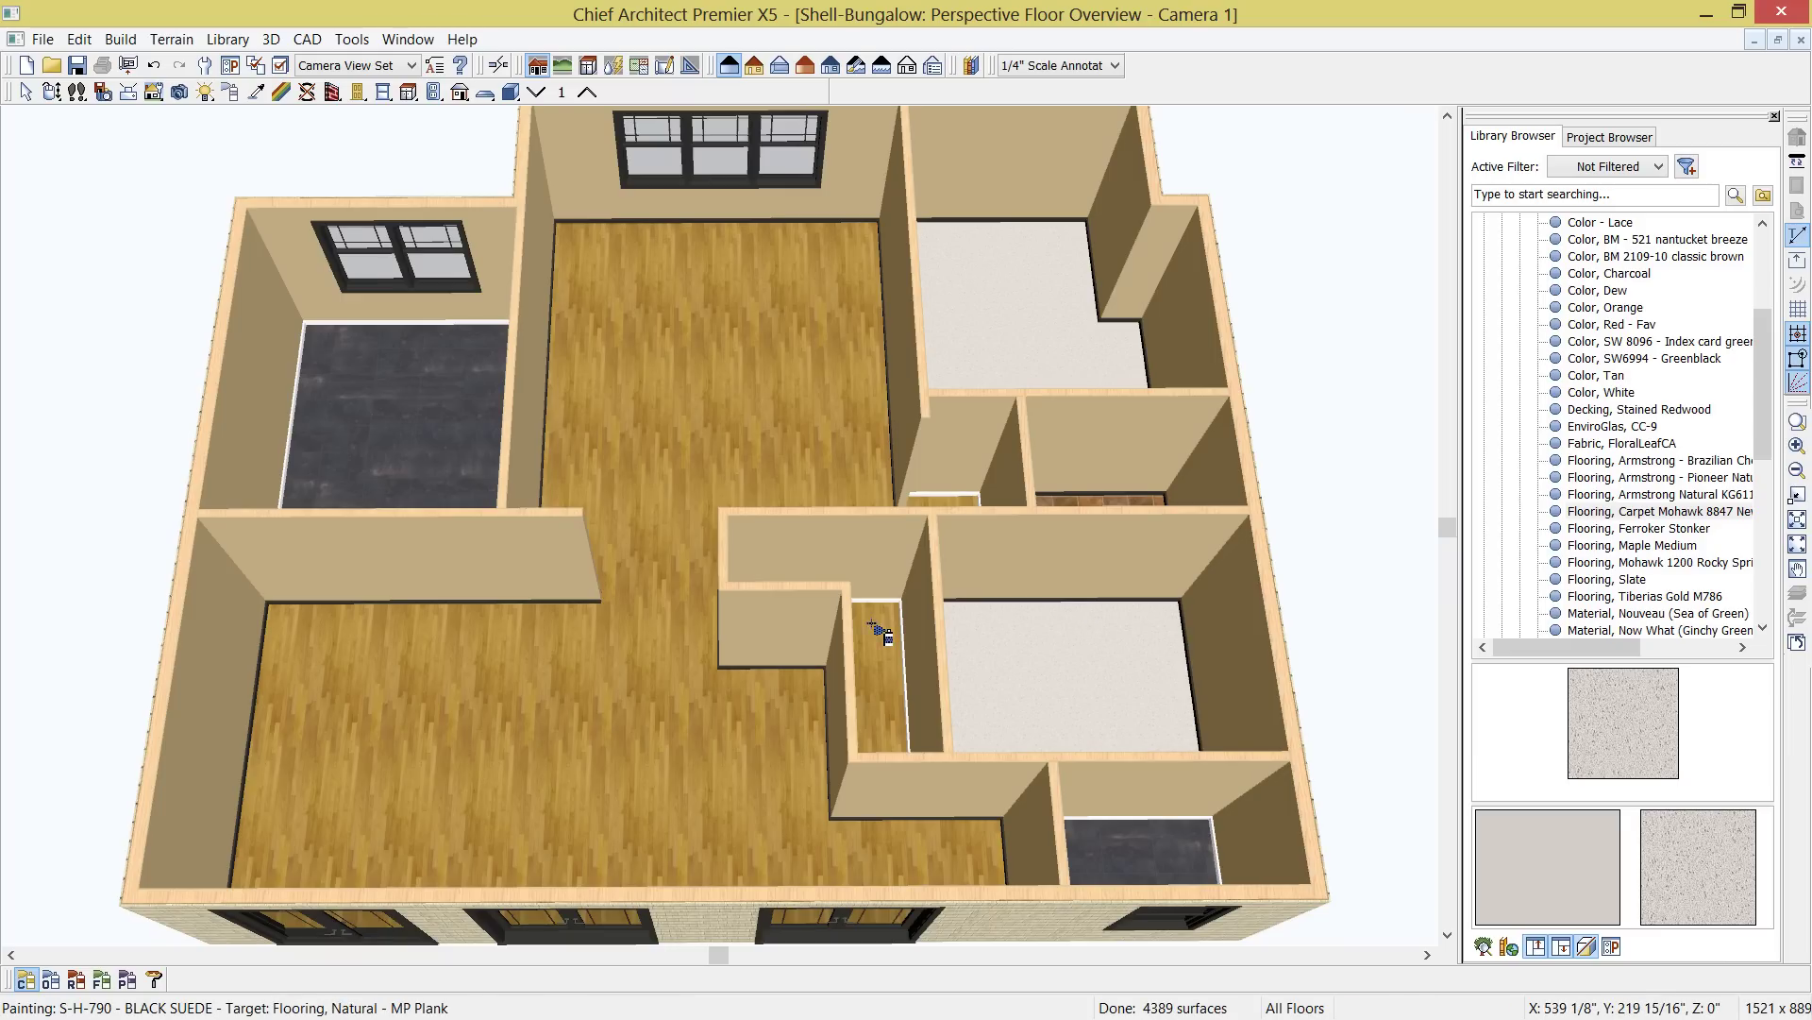
{"action": "left_click", "coordinate": [887, 606]}
{"action": "left_click", "coordinate": [951, 496]}
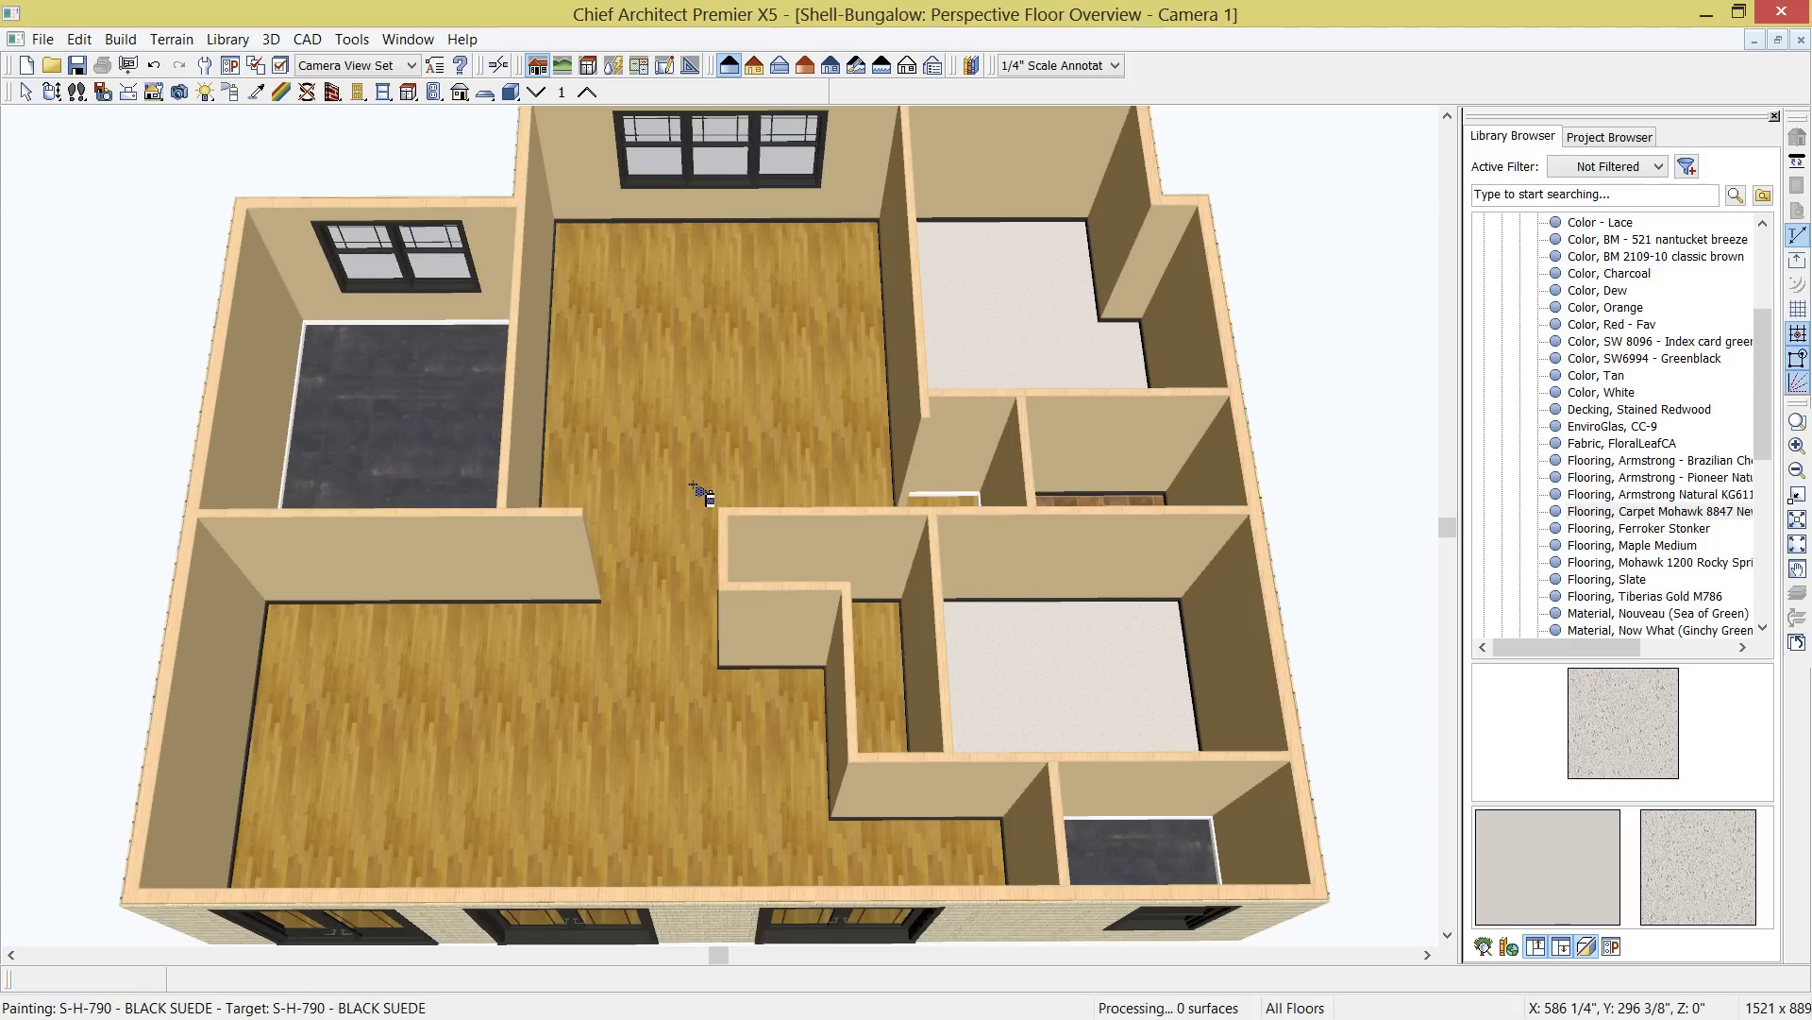
{"action": "left_click", "coordinate": [407, 324]}
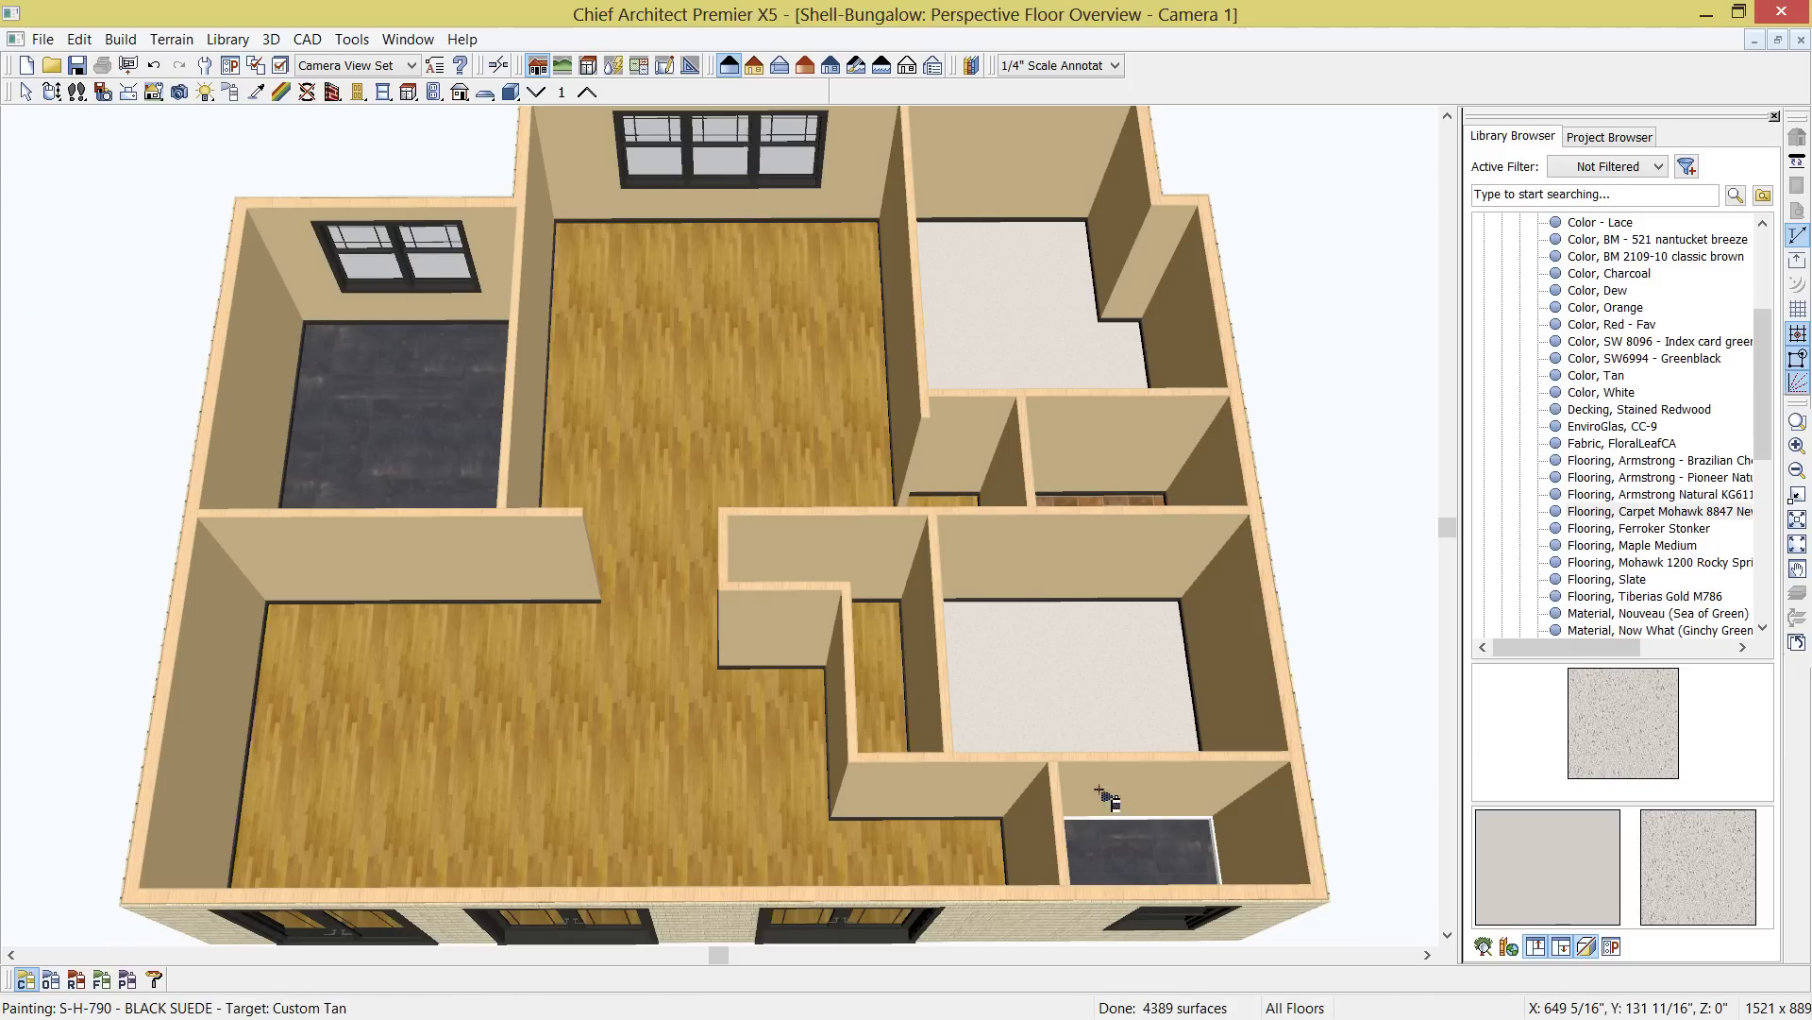
{"action": "left_click", "coordinate": [1130, 821]}
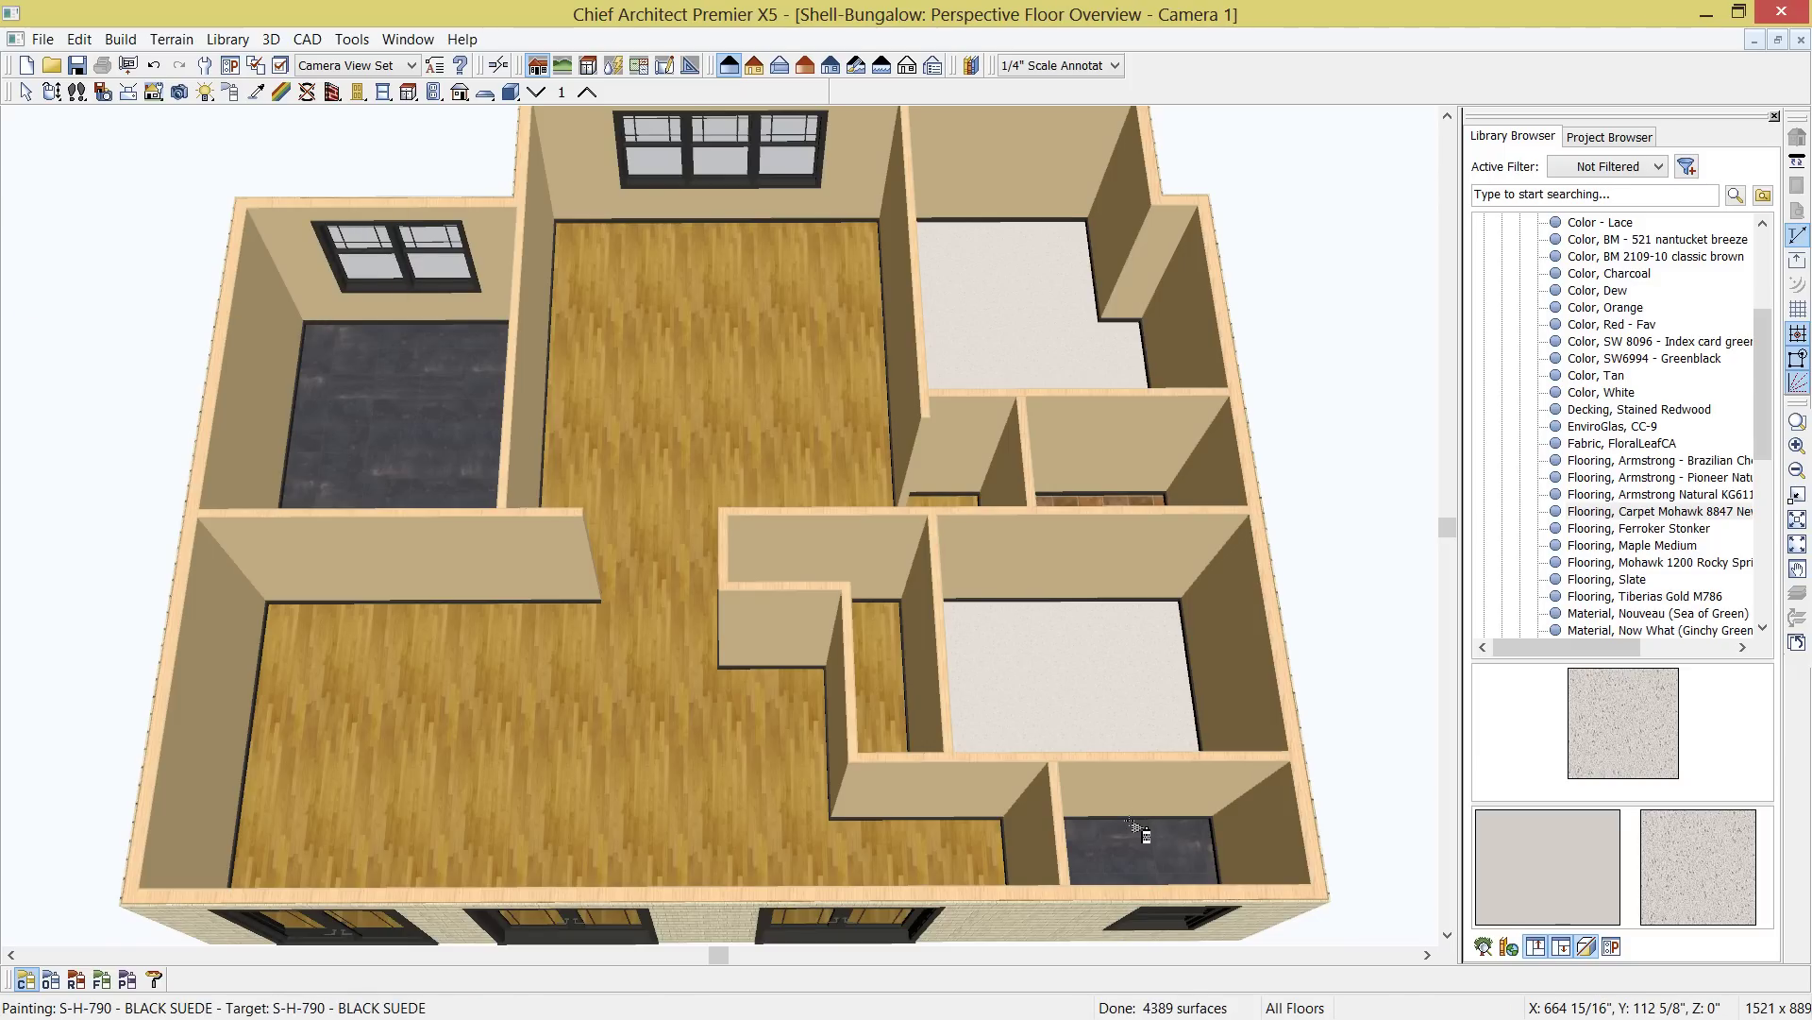
Place a hinged door in the interior wall between the large front room and the small front corner room
{"action": "left_click", "coordinate": [52, 91]}
{"action": "left_click_drag", "start_coordinate": [754, 579], "coordinate": [881, 551]}
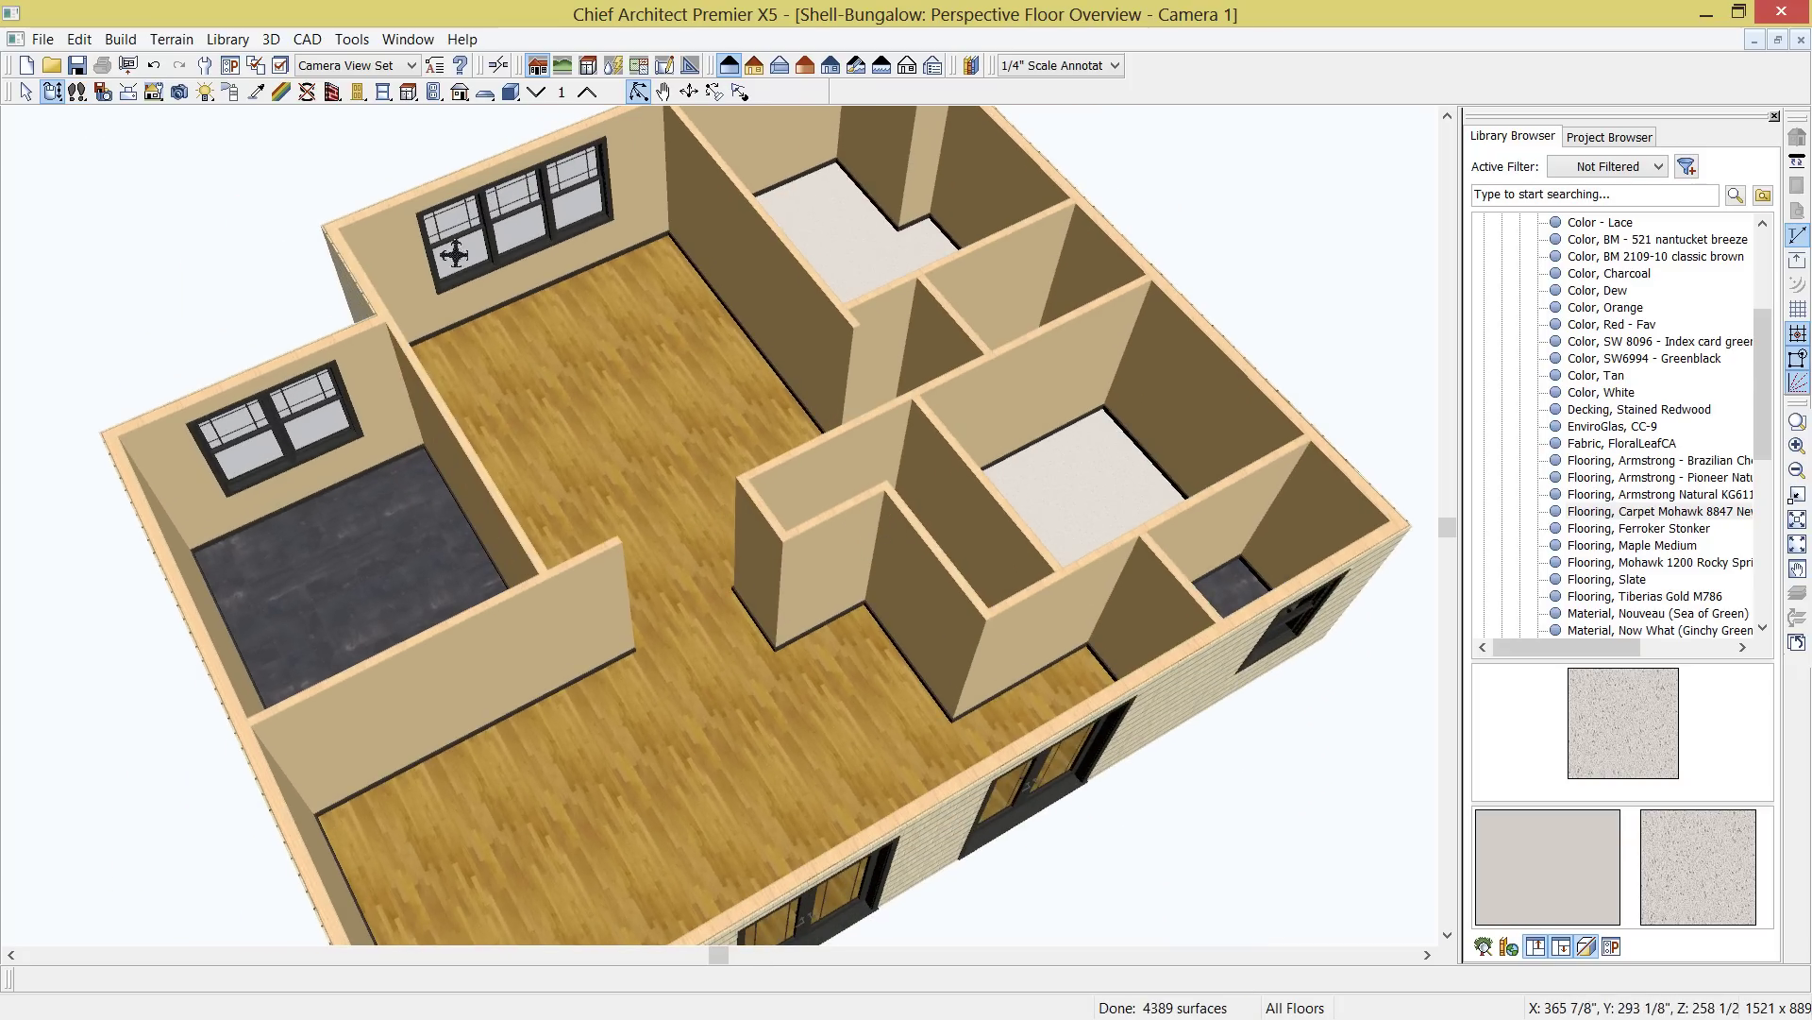
{"action": "left_click", "coordinate": [358, 91]}
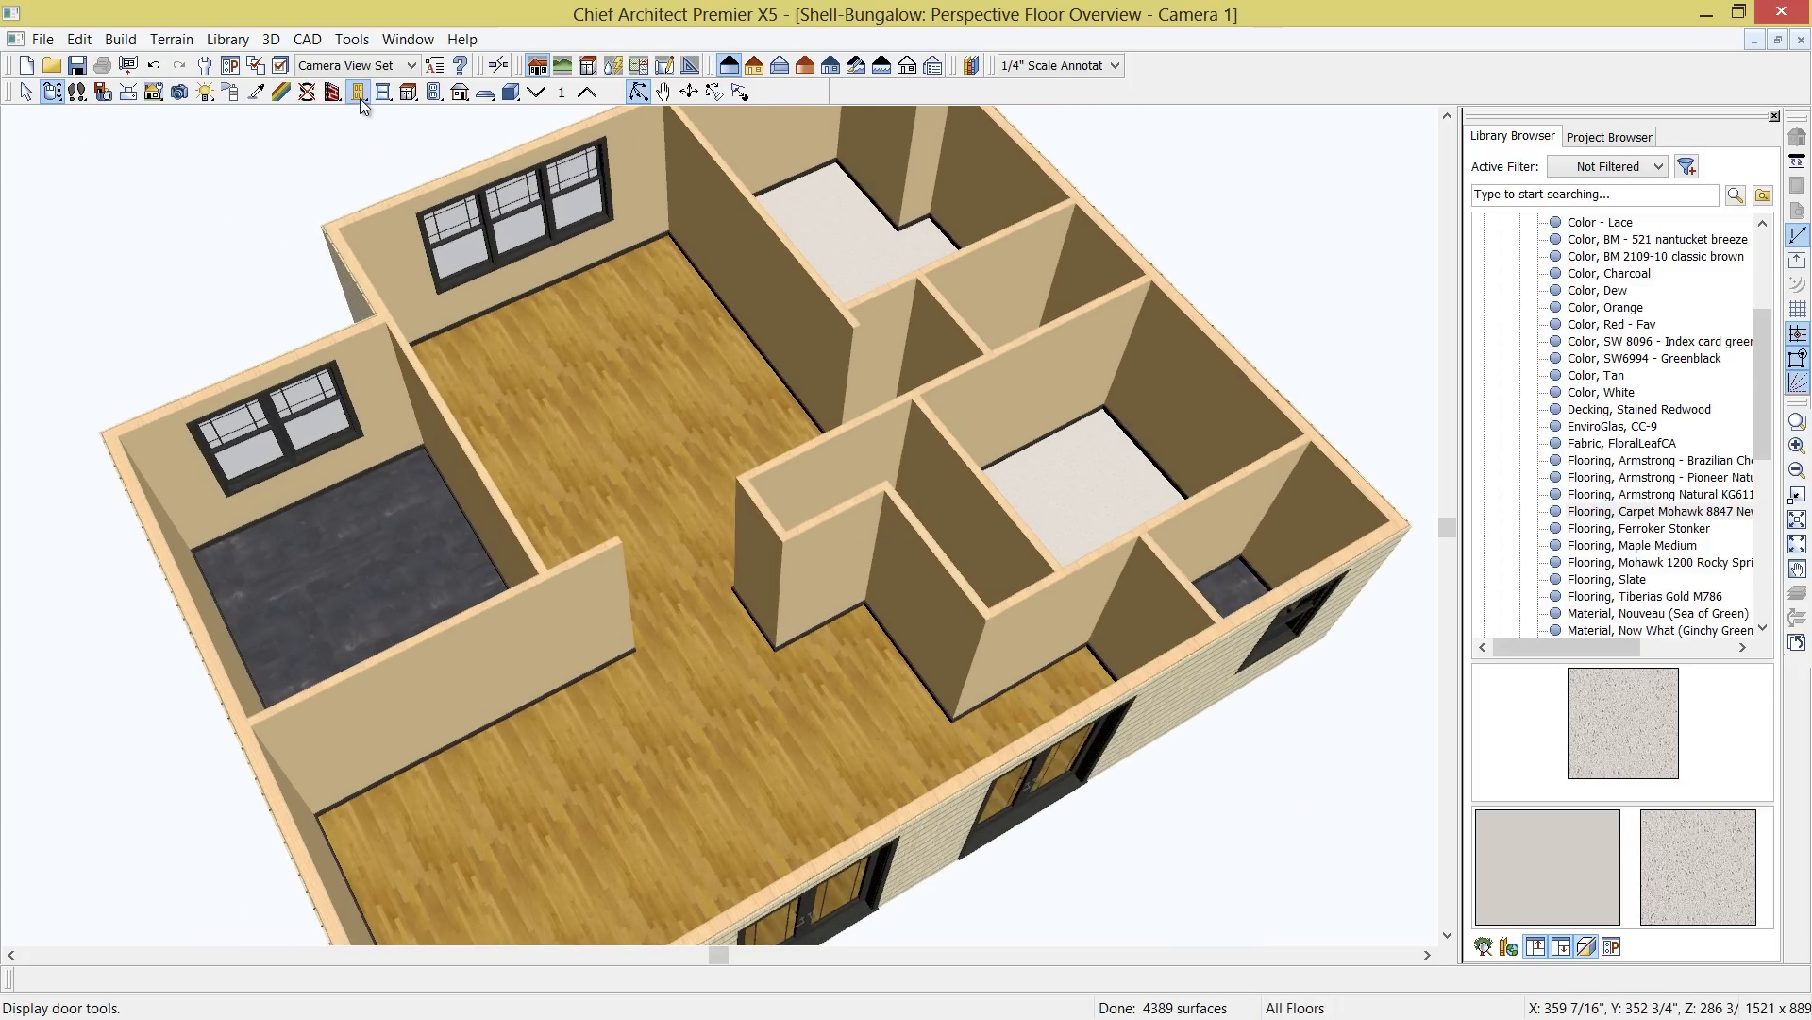
{"action": "left_click", "coordinate": [1146, 618]}
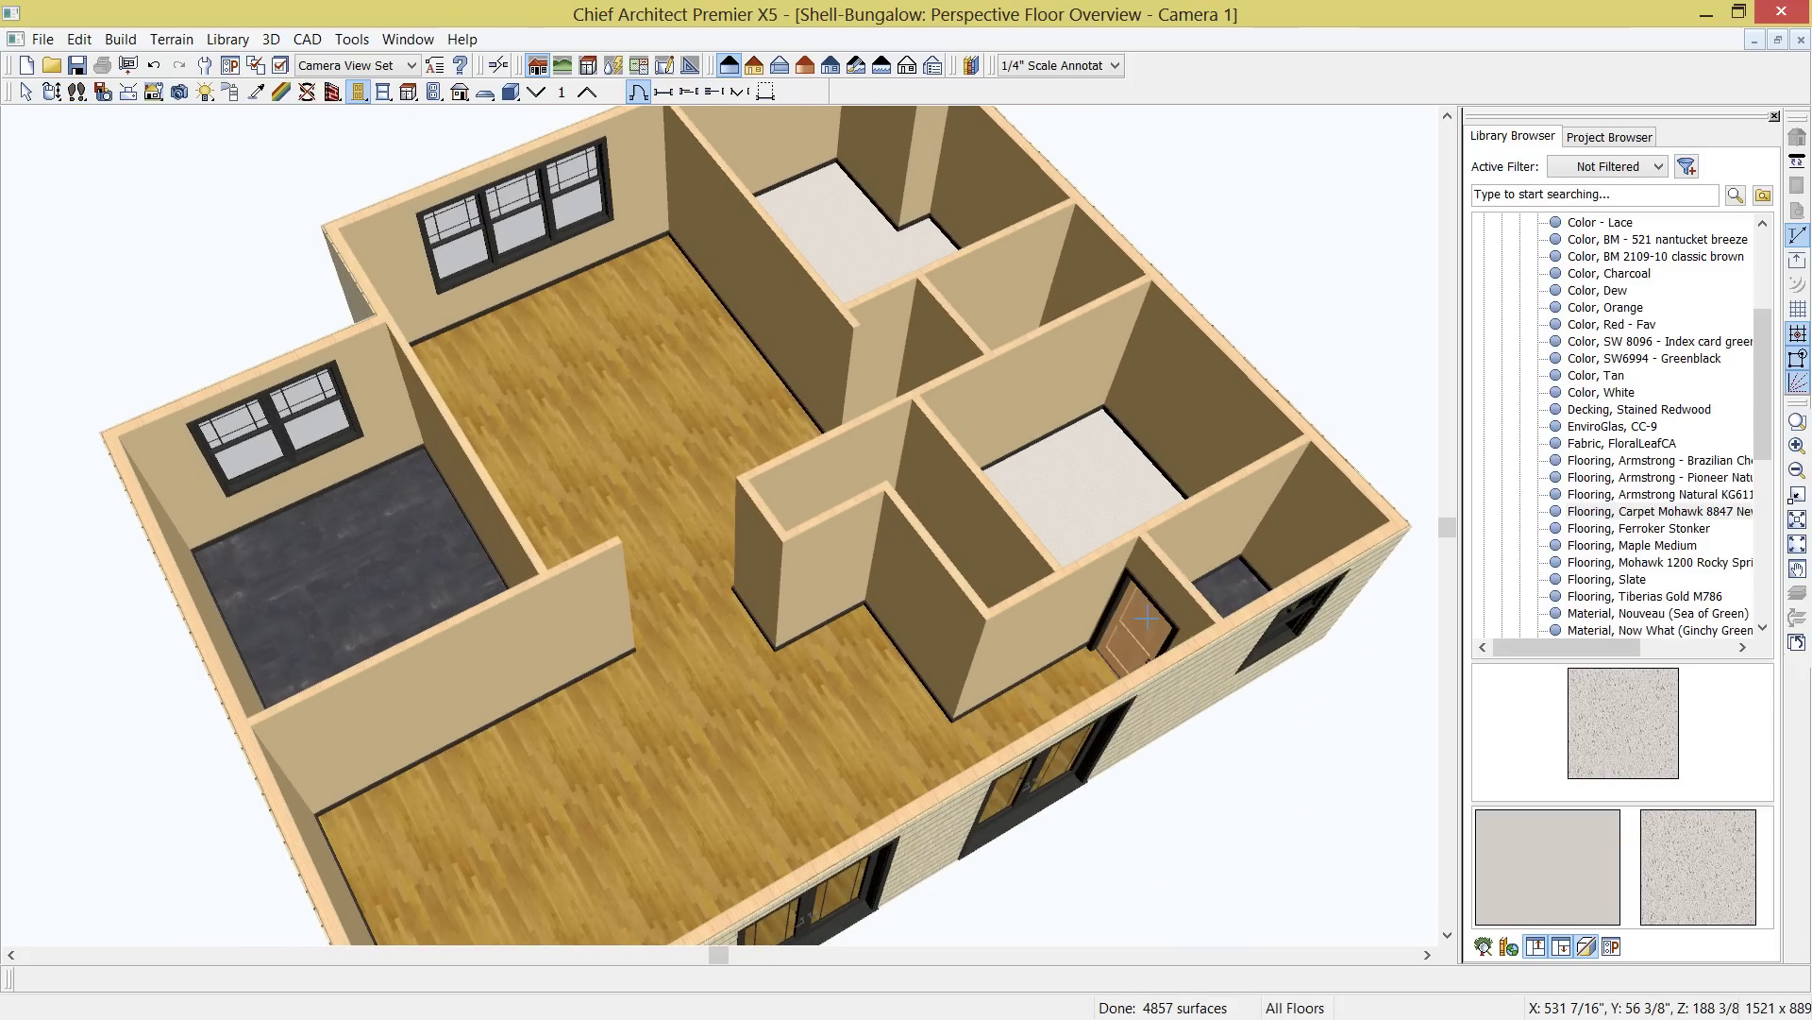